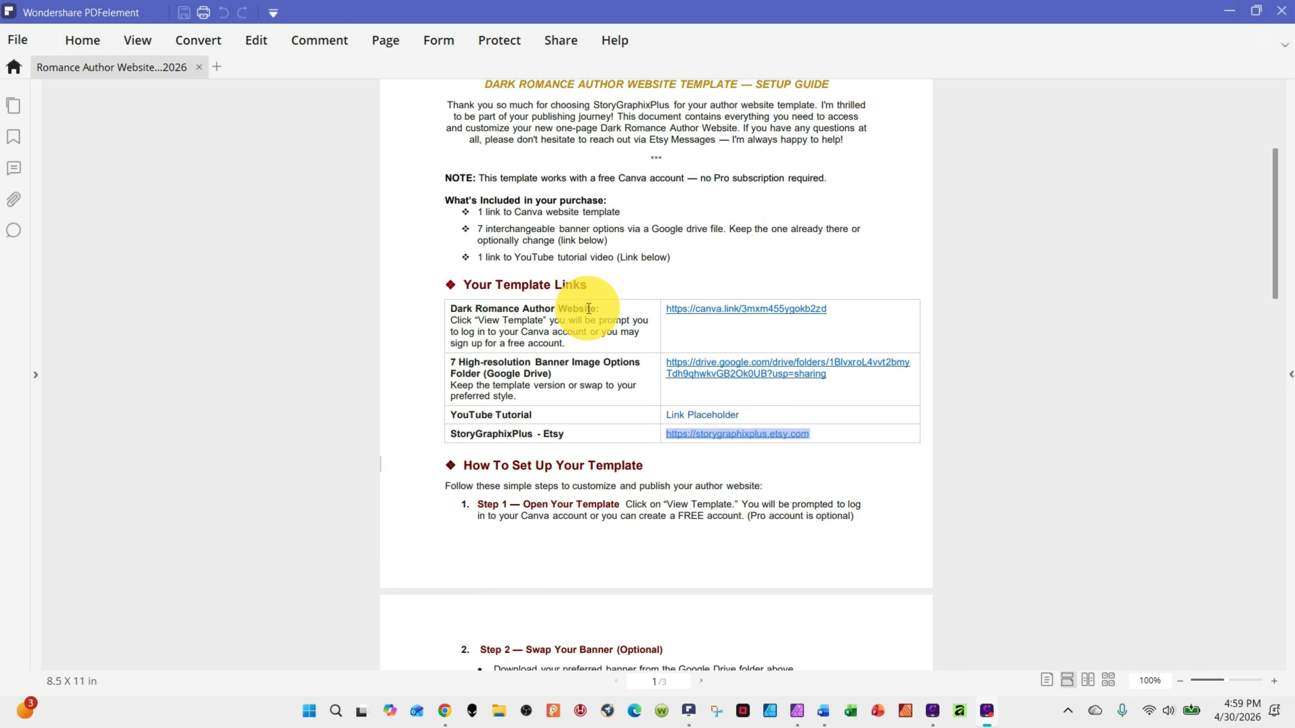
Read through the setup guide's template links and the numbered steps for customizing the author website
scroll(597, 378, down, 1)
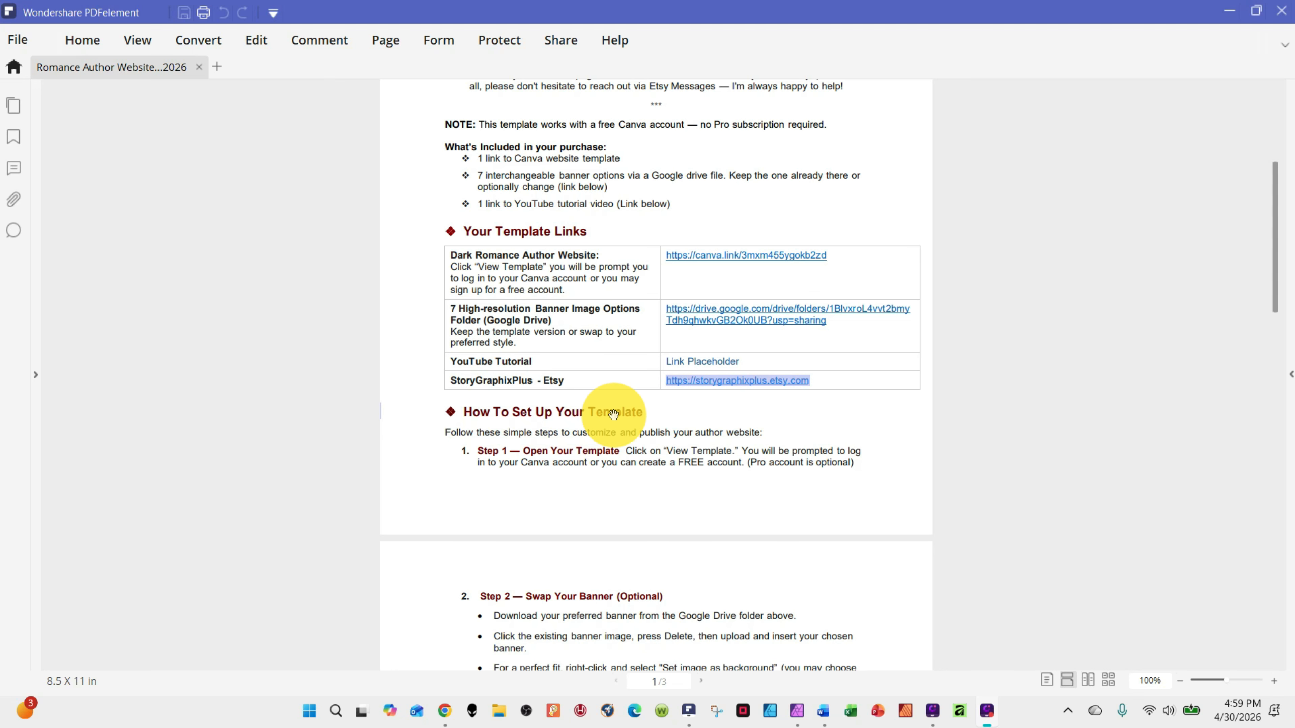
scroll(614, 413, down, 2)
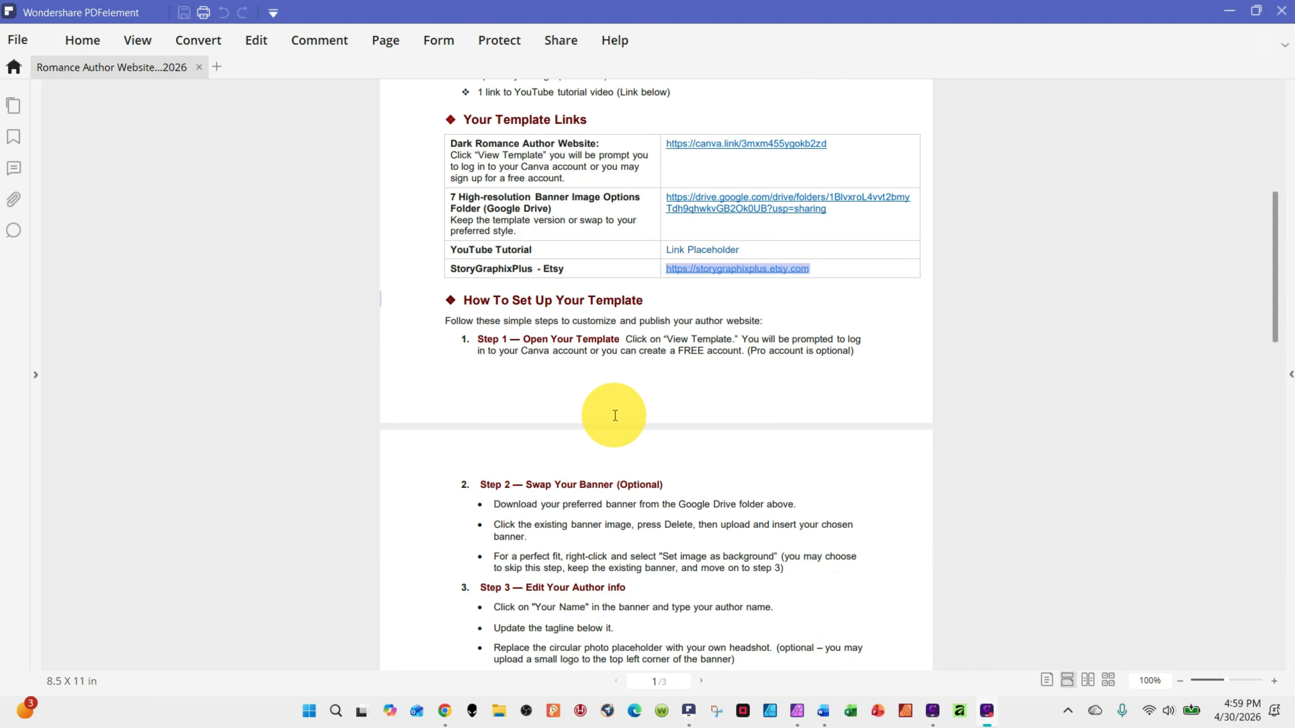
scroll(614, 415, down, 1)
scroll(615, 416, down, 3)
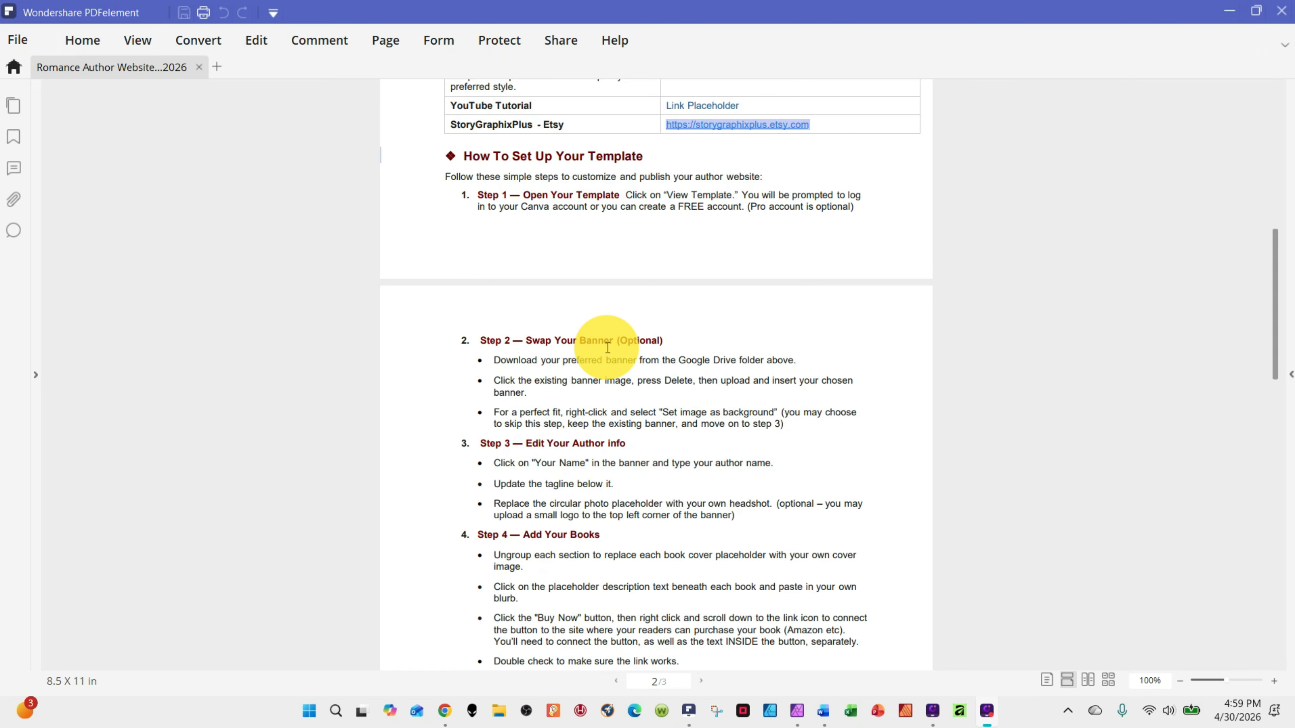
scroll(608, 348, down, 18)
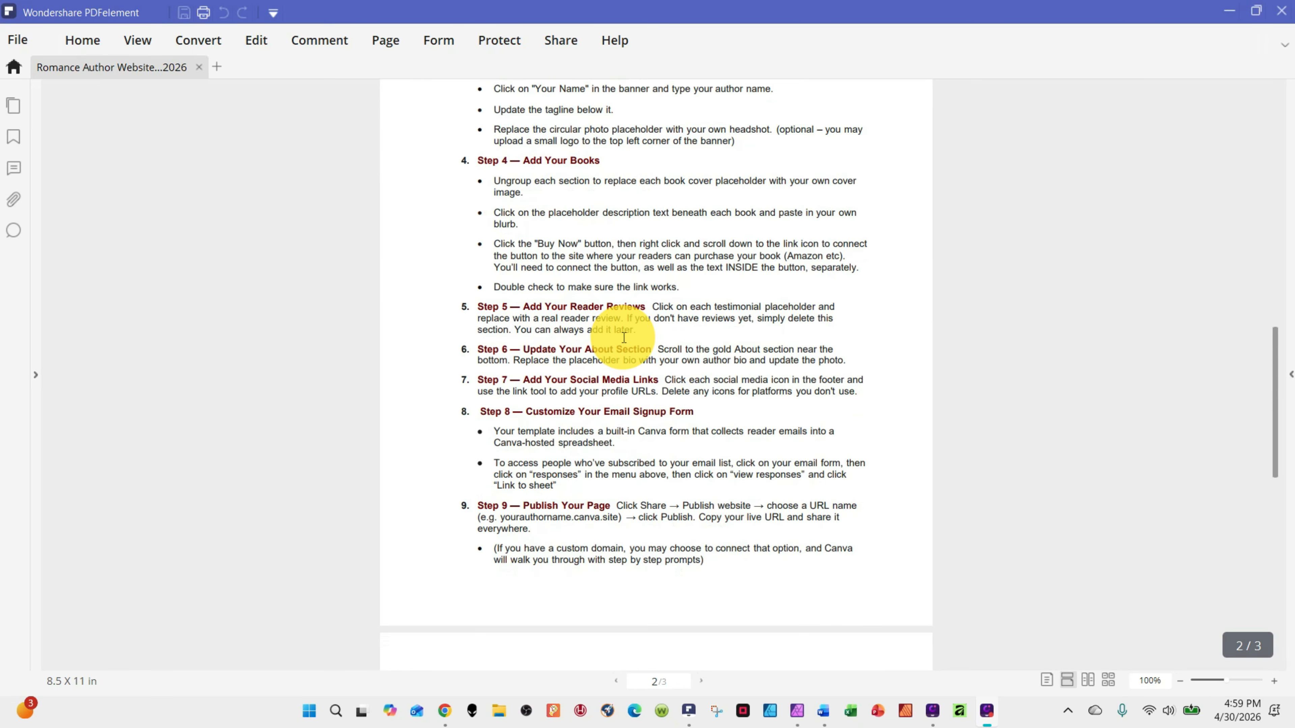
scroll(624, 337, up, 20)
scroll(592, 390, down, 2)
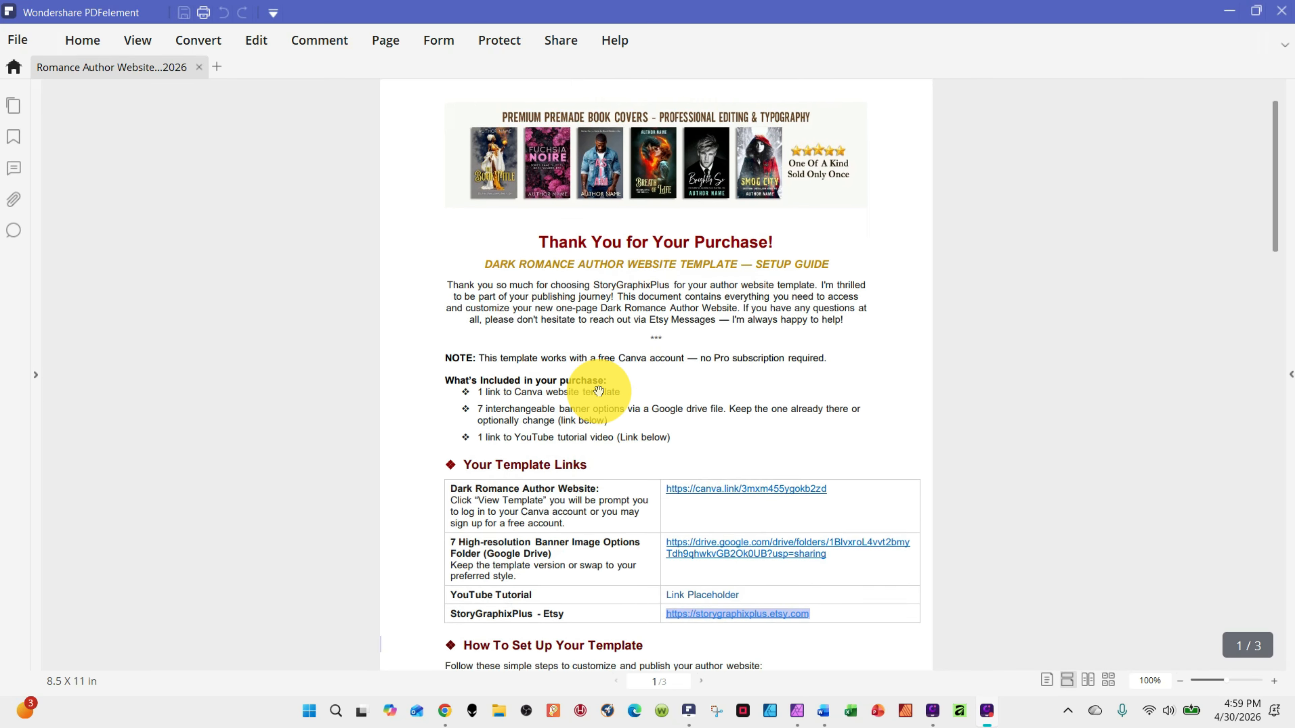
Switch to the Chrome window with the shared Canva page for the Dark Romance author website template
mouse_move(444, 711)
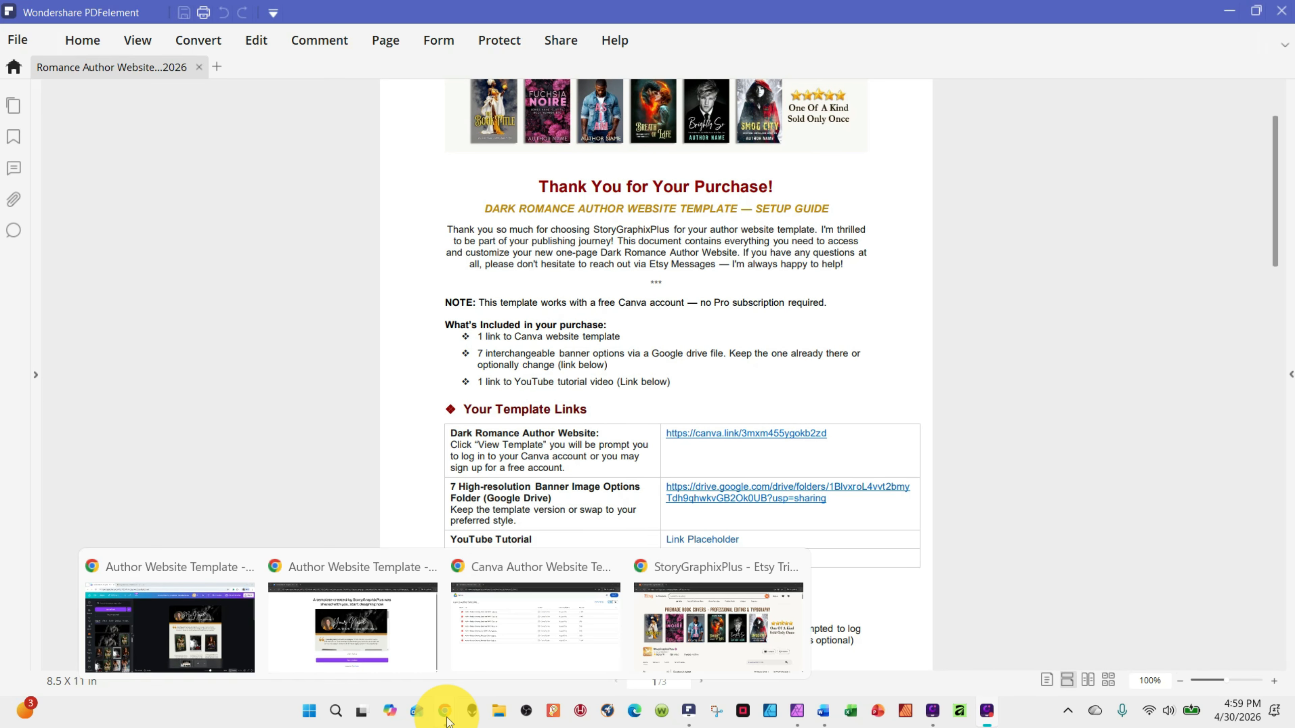
mouse_move(254, 636)
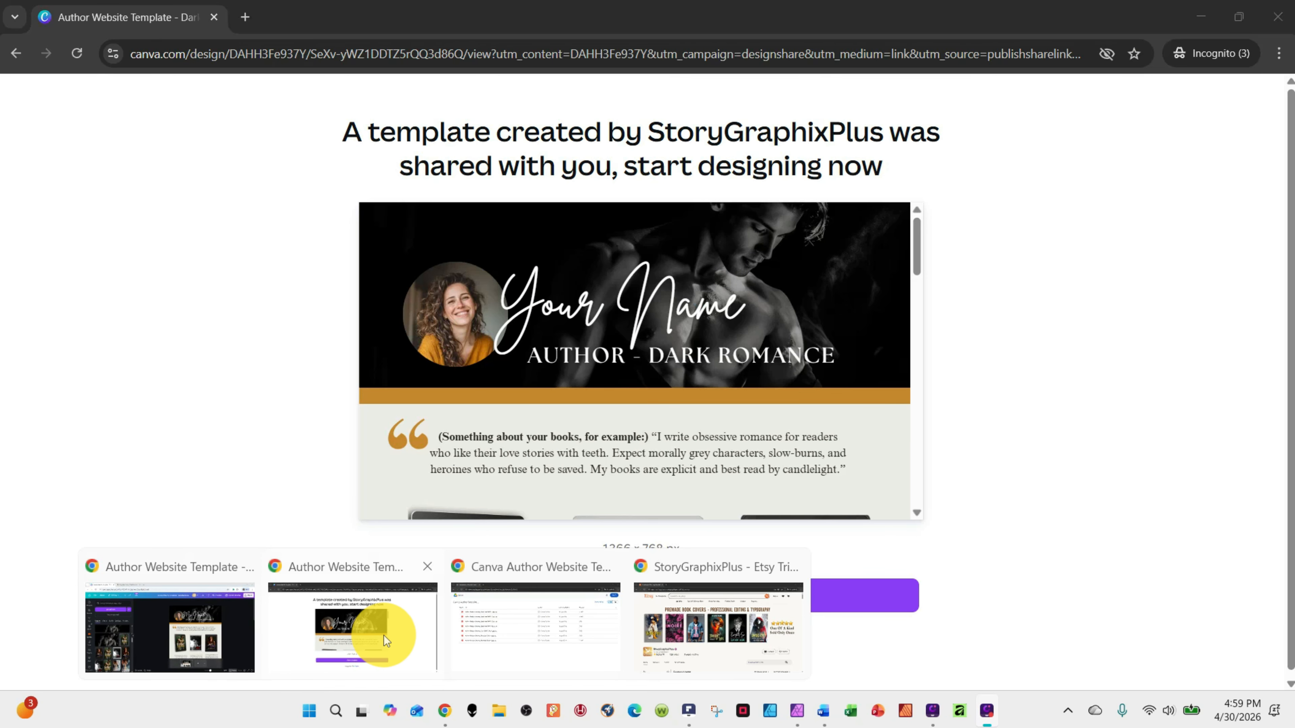
click(392, 633)
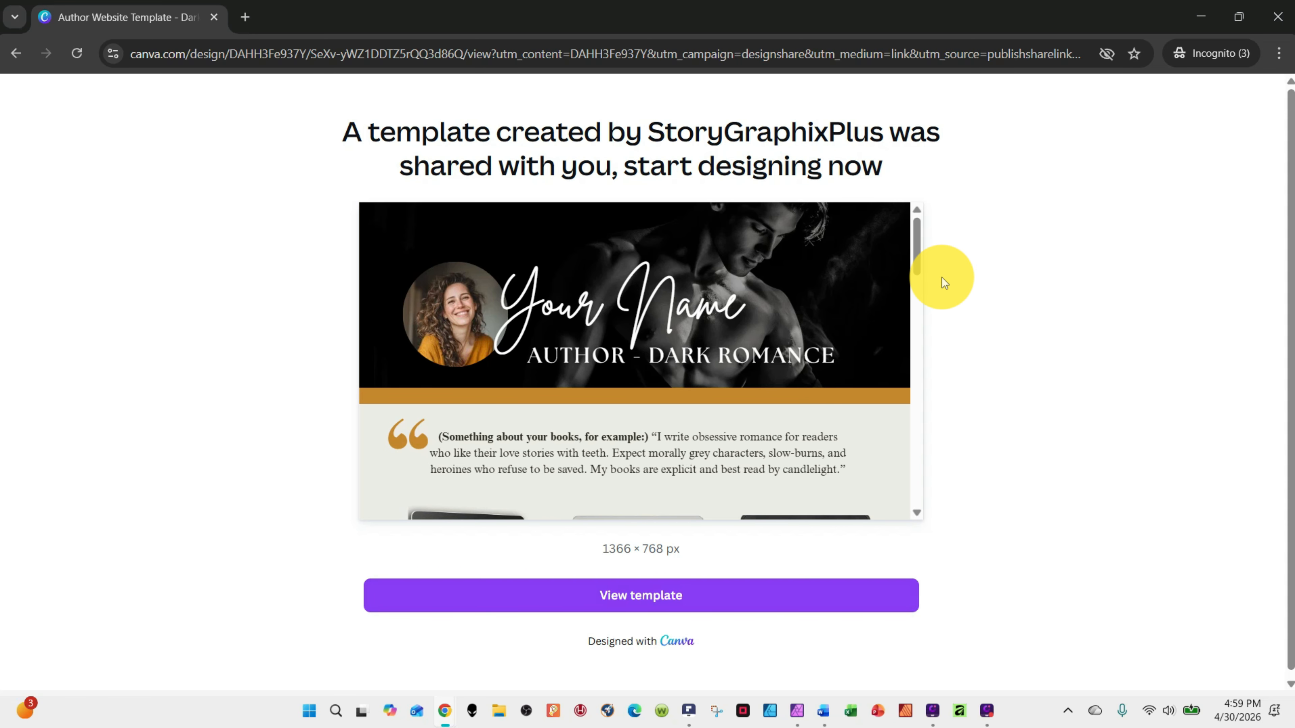
Switch to Affinity and look through all the banner options in 7 Banners.jpg
click(798, 710)
scroll(860, 342, up, 15)
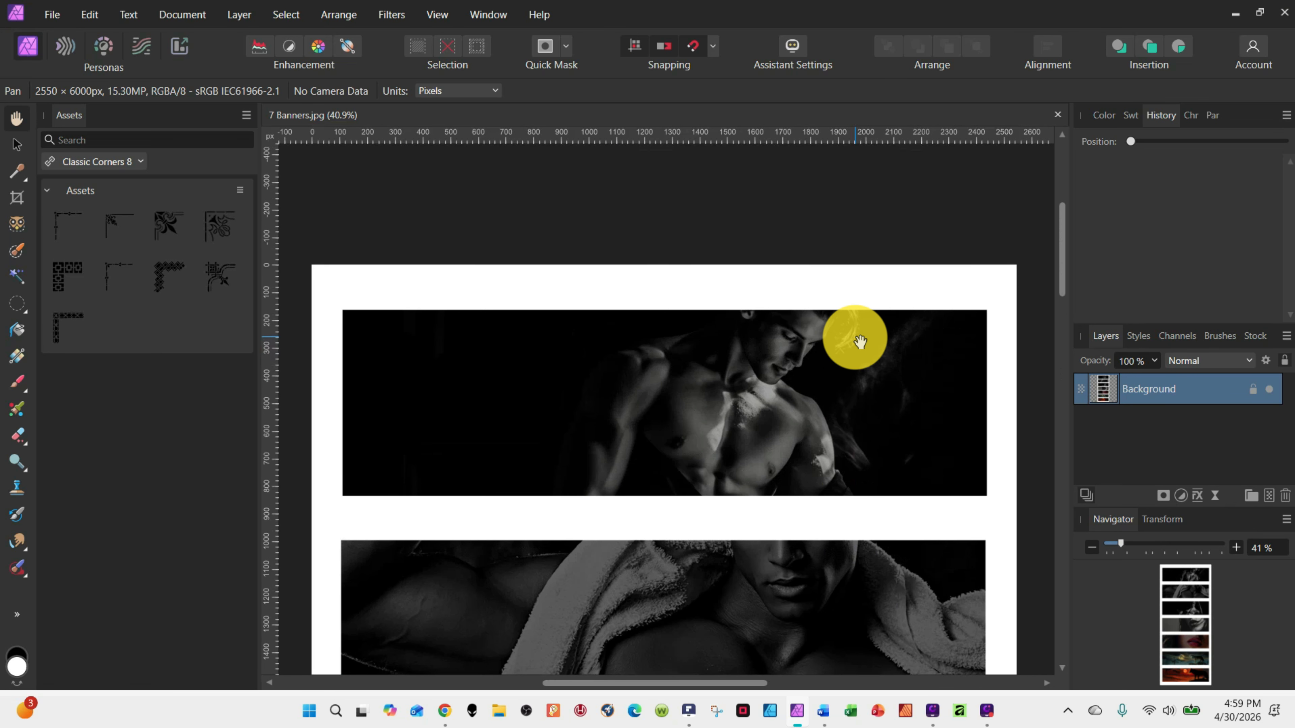
scroll(862, 357, down, 2)
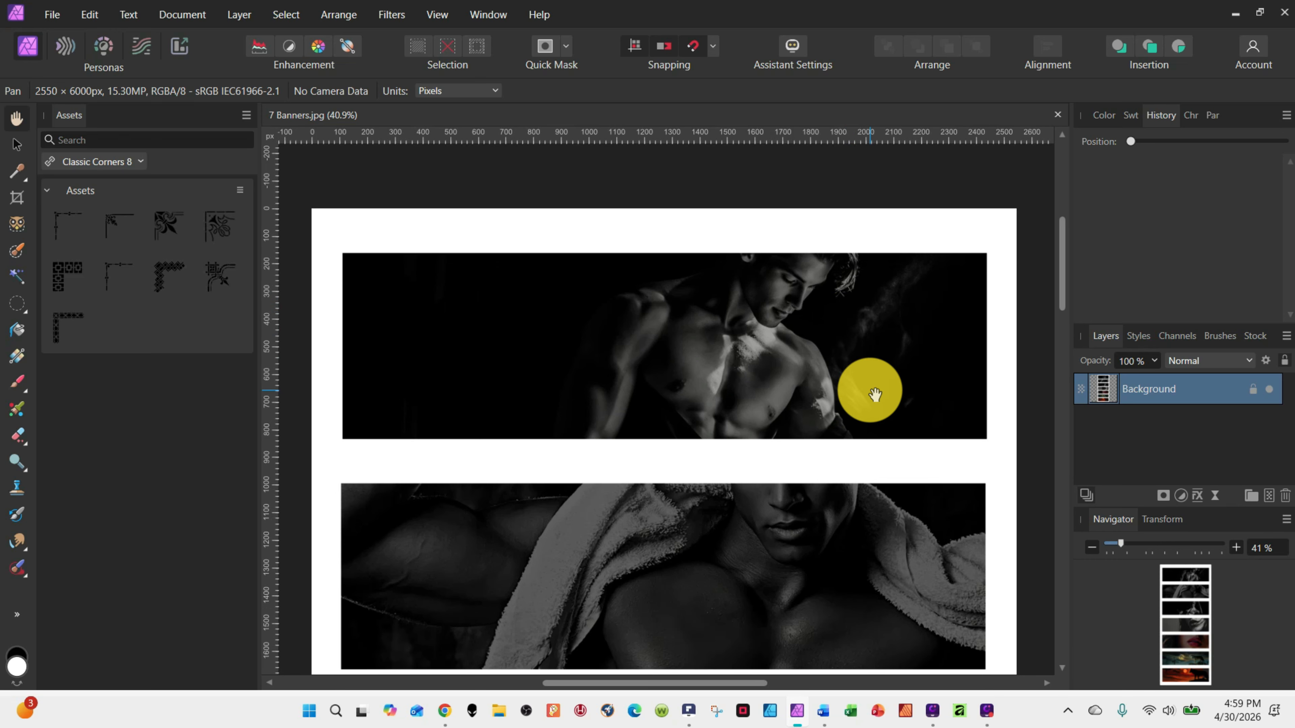
scroll(875, 394, down, 1)
scroll(875, 394, down, 1)
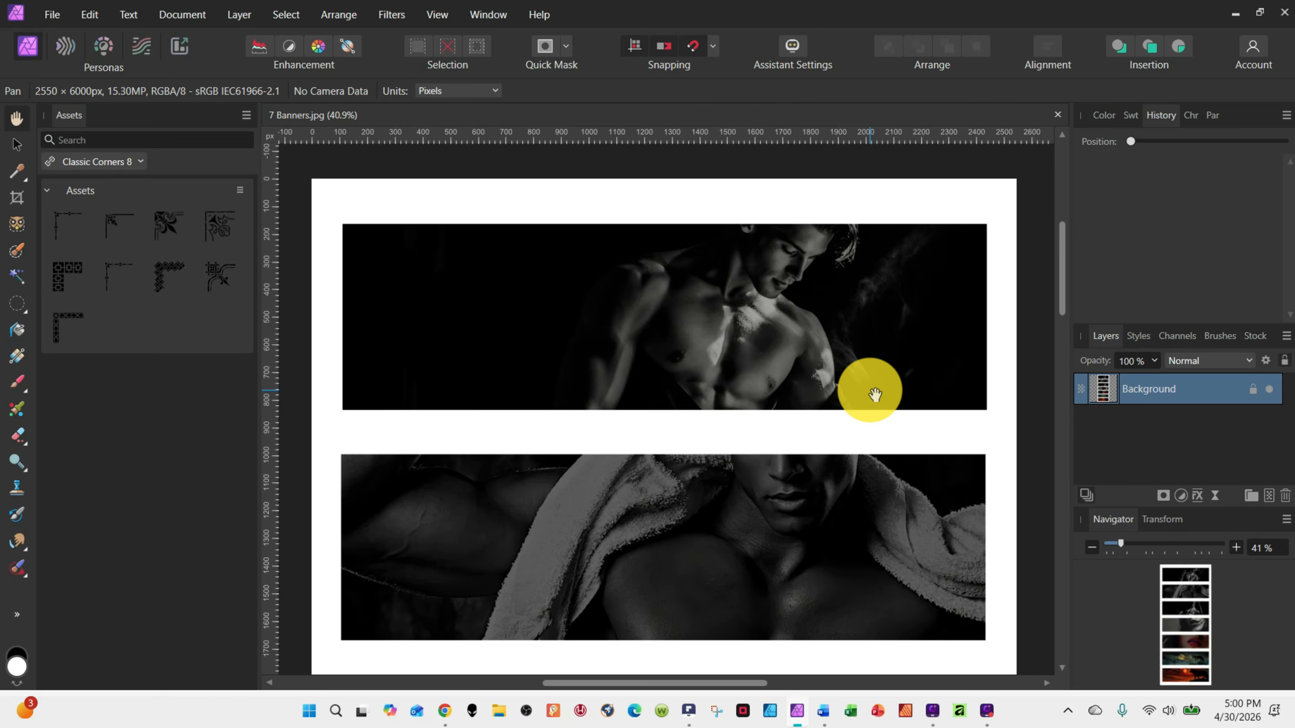
scroll(875, 394, down, 20)
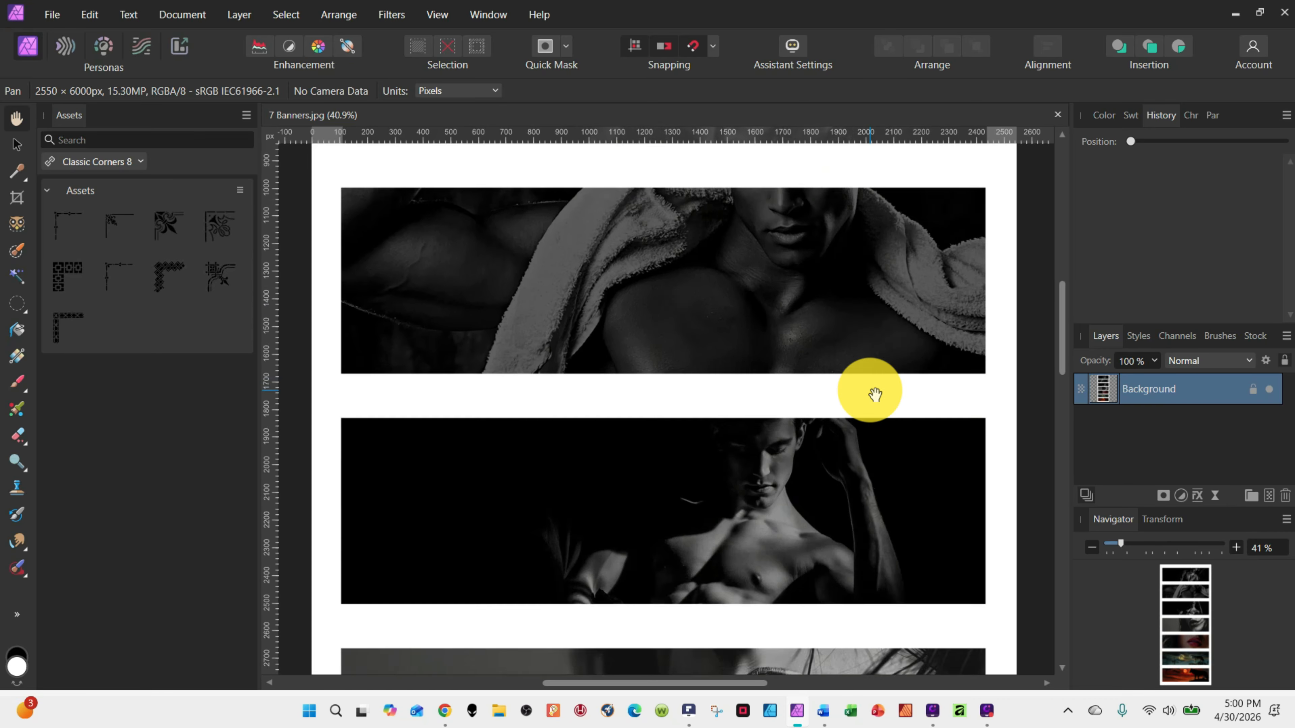
scroll(875, 394, down, 11)
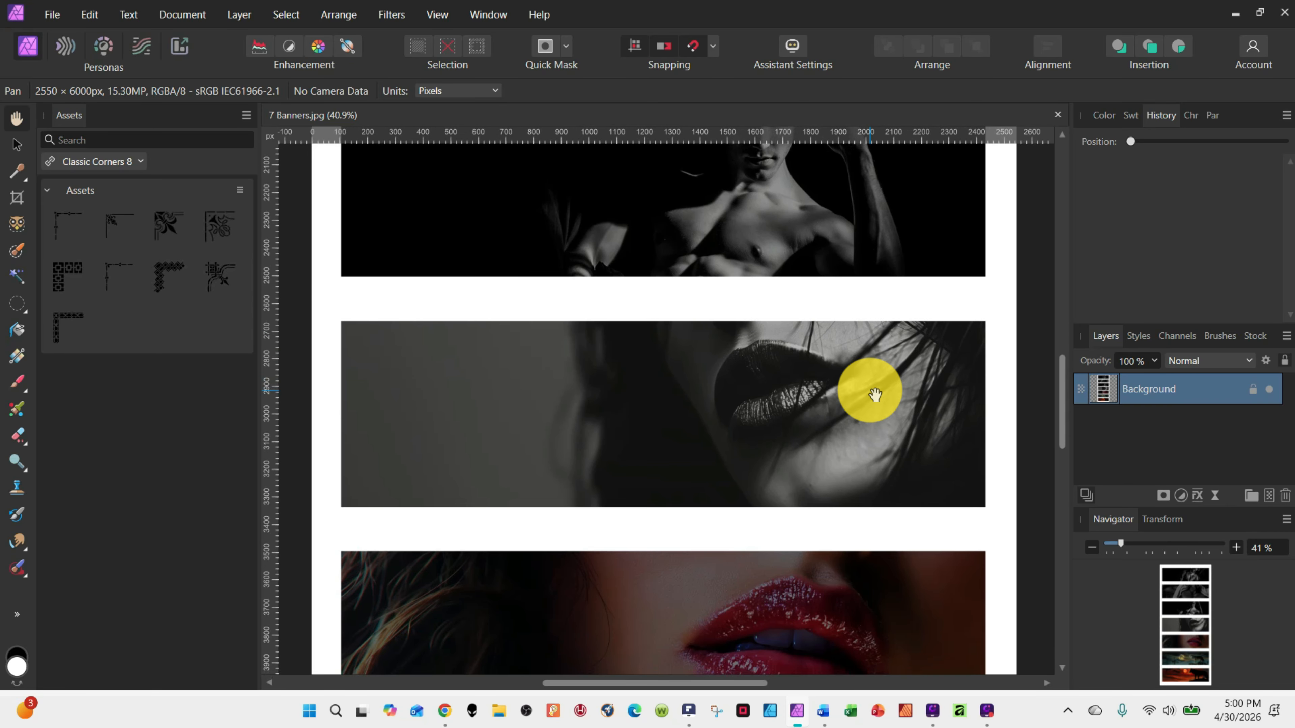
scroll(875, 393, down, 18)
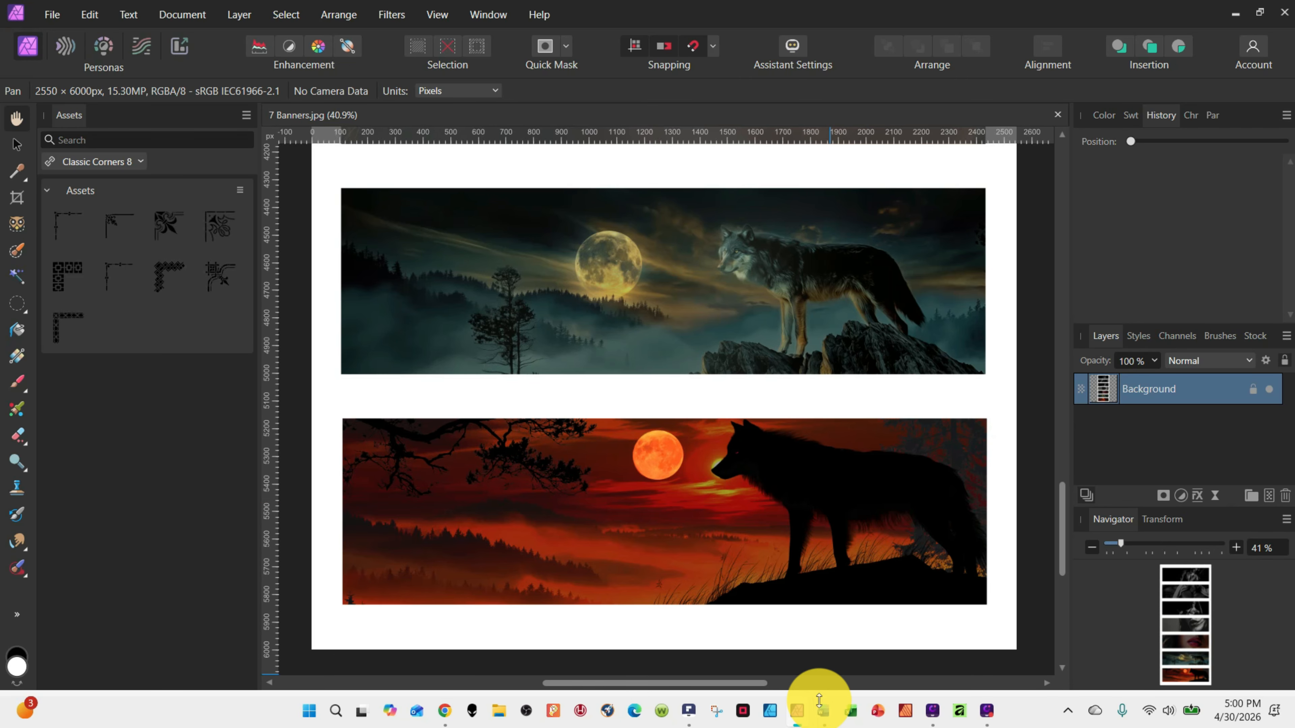
Return to the shared template page in Chrome, look through the website preview, and check the login options for viewing the template
mouse_move(441, 709)
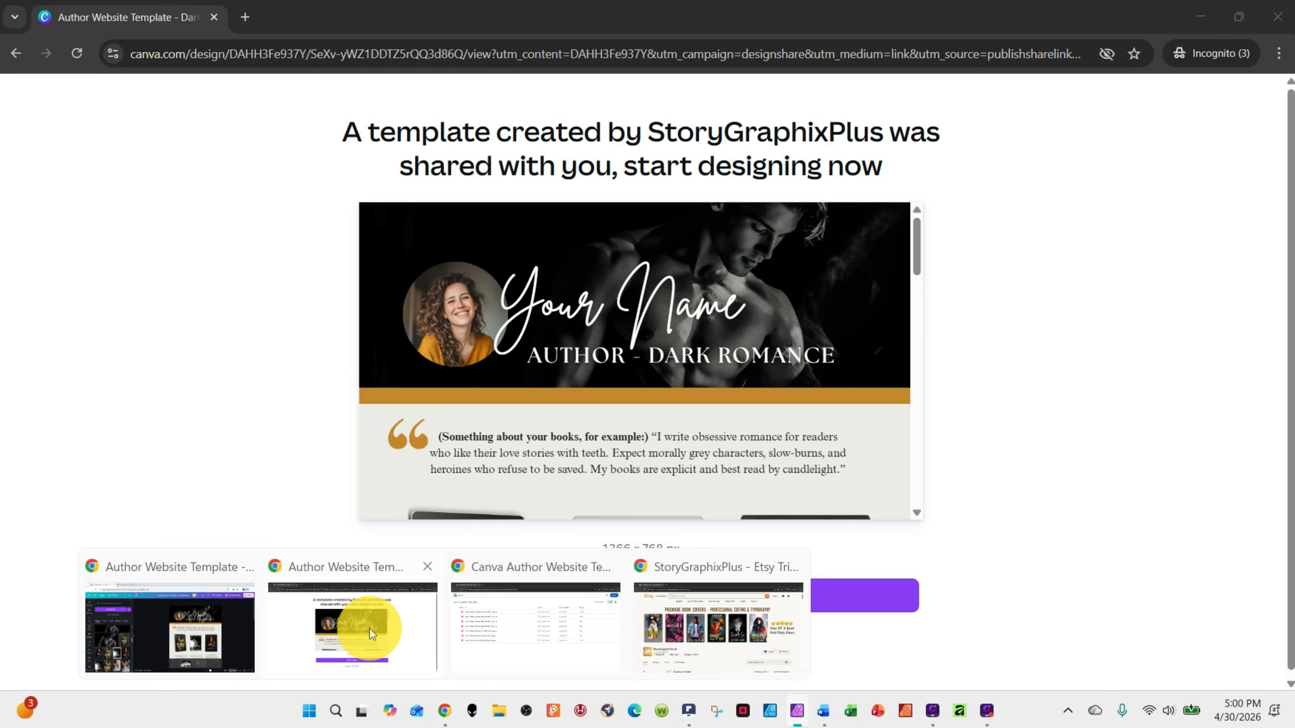
click(368, 628)
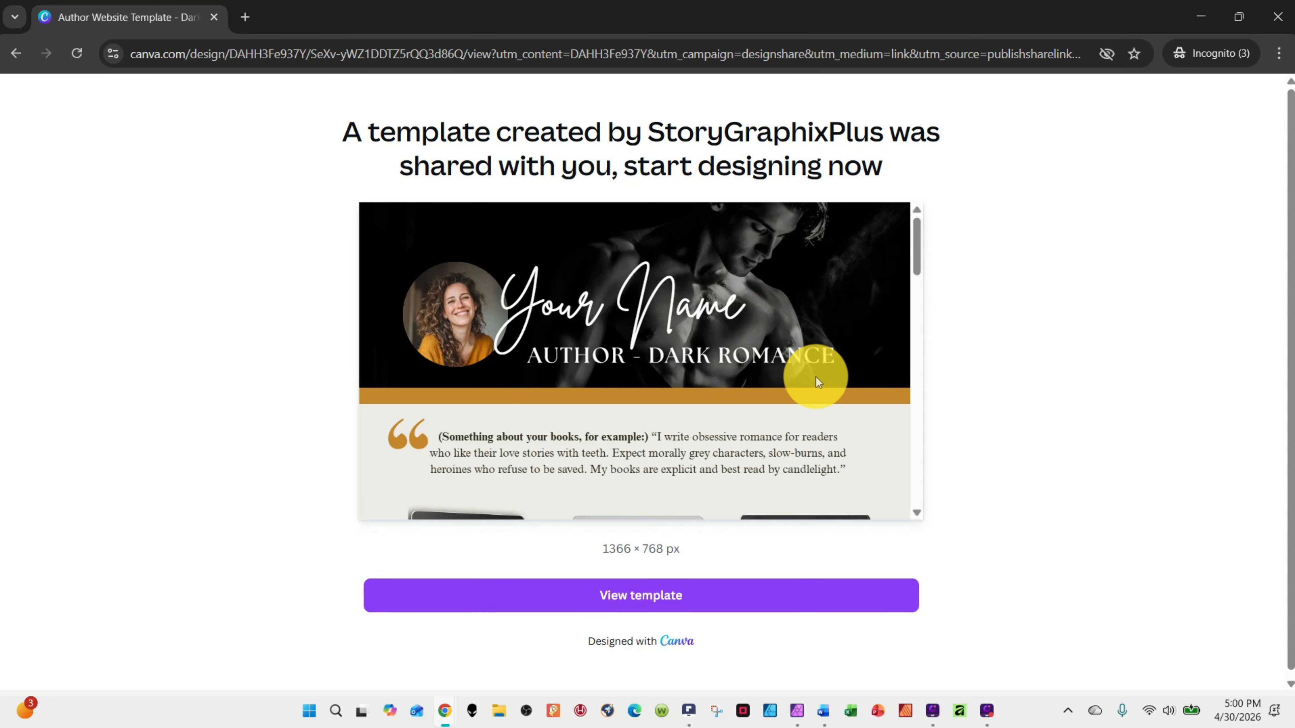
scroll(805, 380, down, 2)
scroll(793, 381, down, 10)
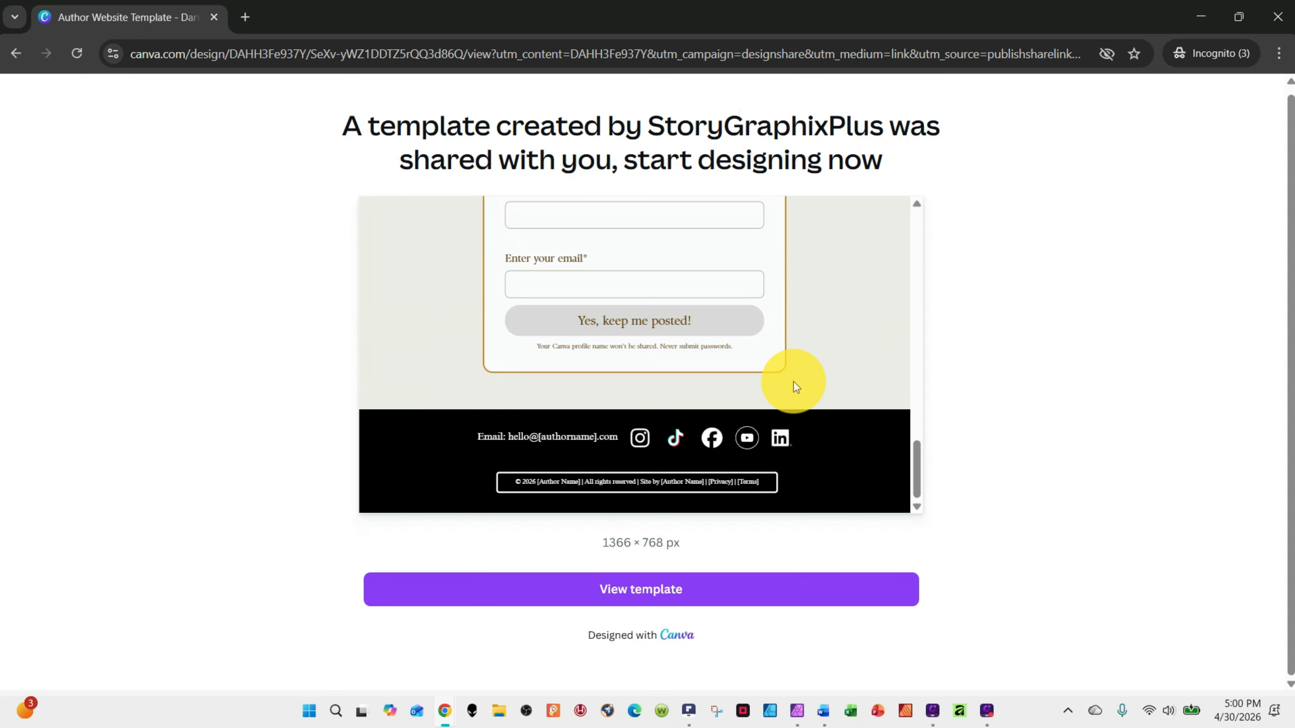
scroll(793, 381, up, 3)
scroll(793, 382, up, 7)
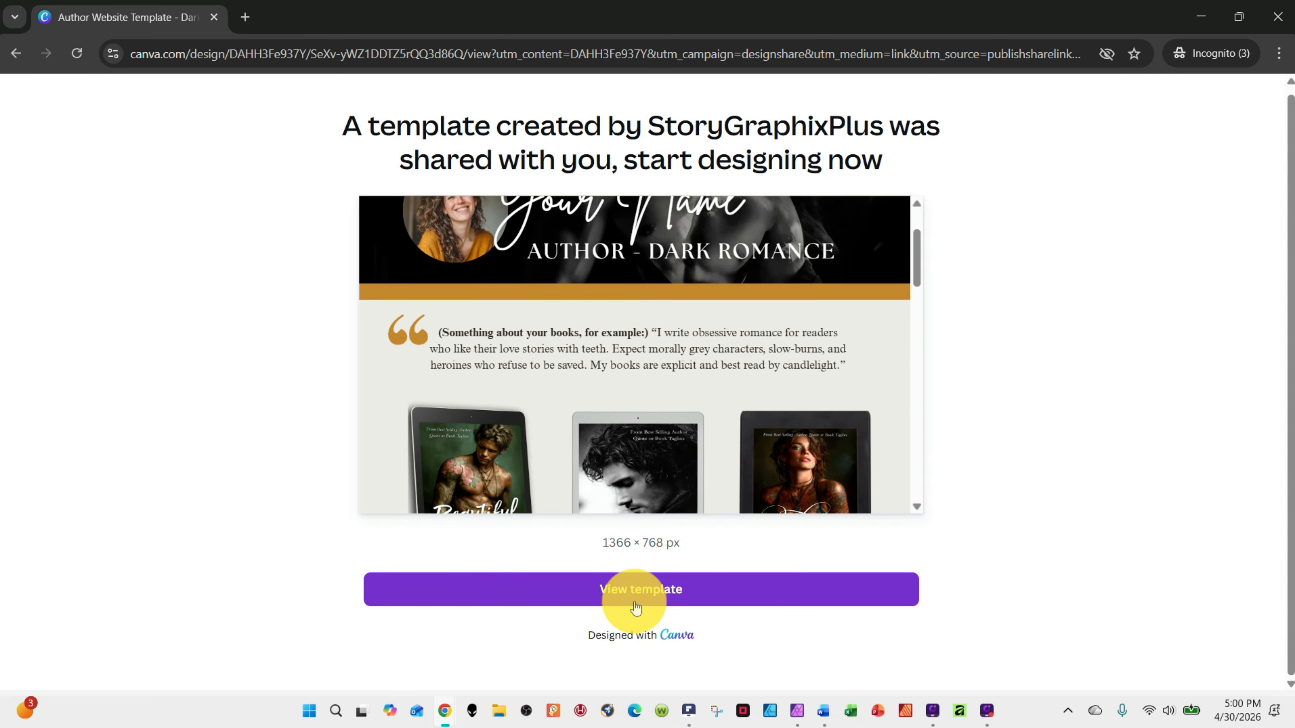
click(627, 588)
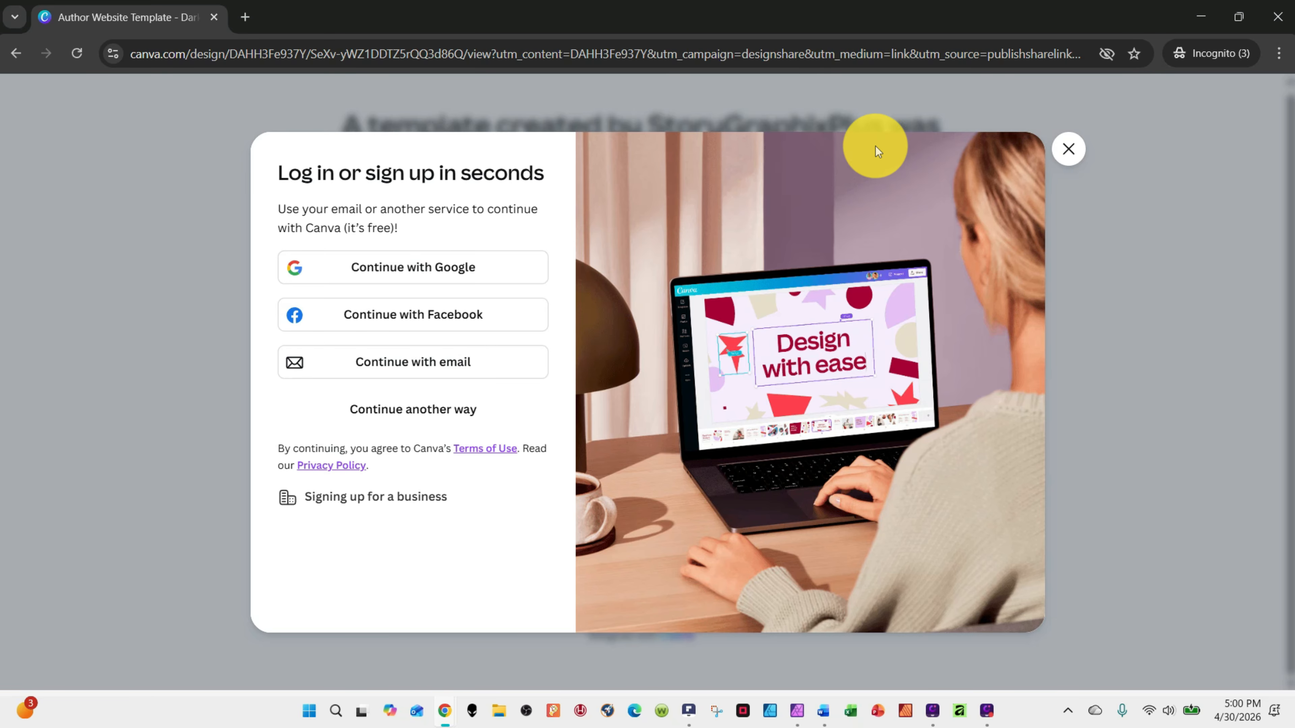
click(1069, 151)
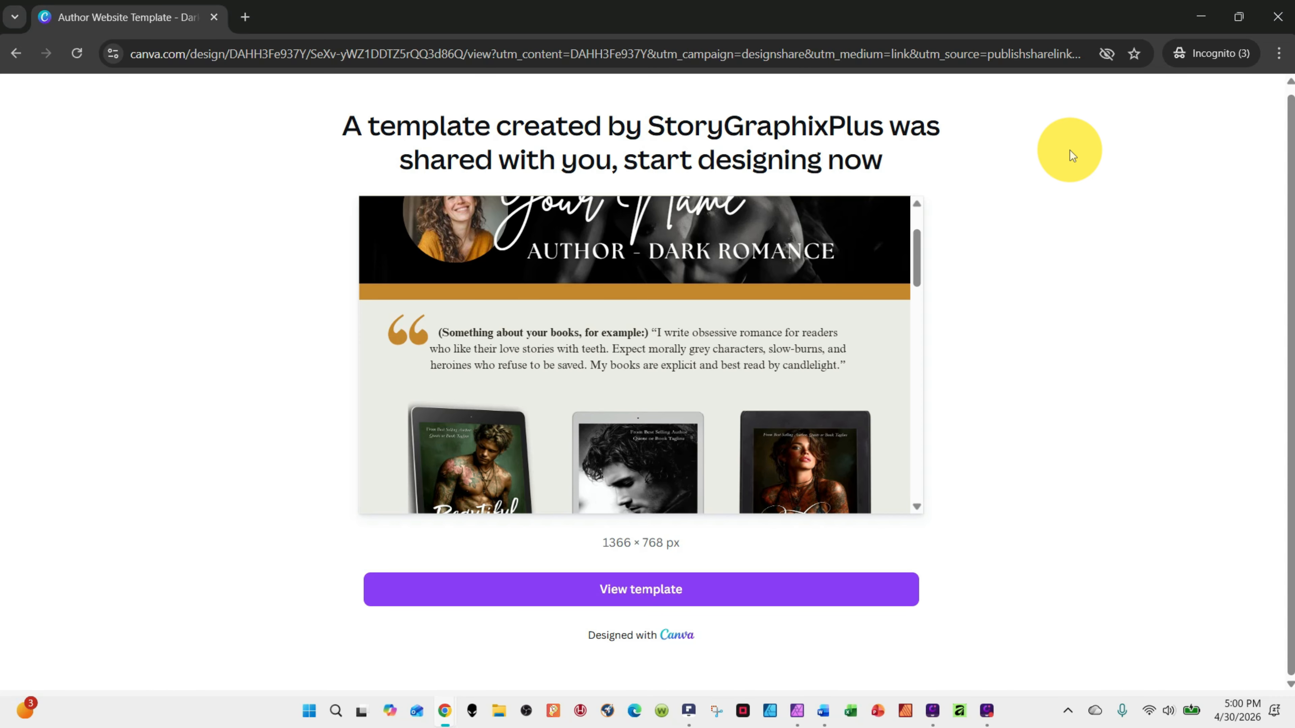
Switch to the Chrome window with the Google Drive folder that holds the author website banner images
mouse_move(445, 714)
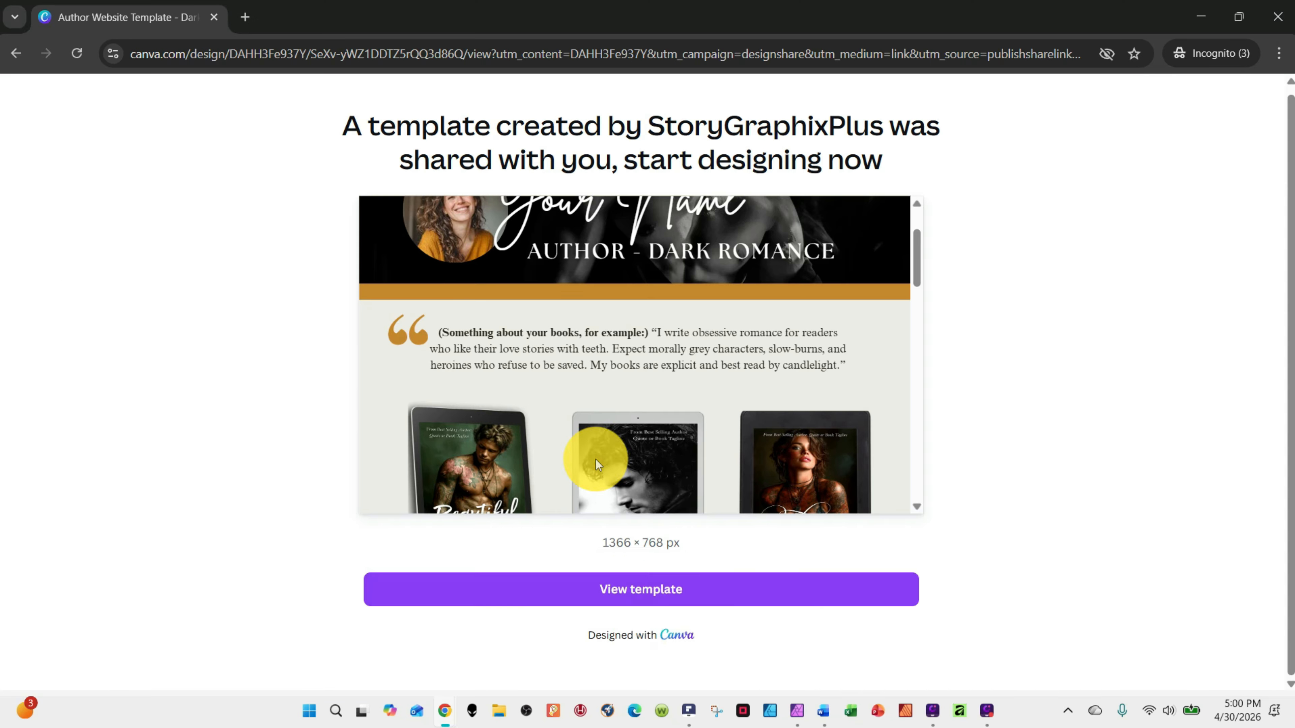
mouse_move(689, 709)
click(688, 607)
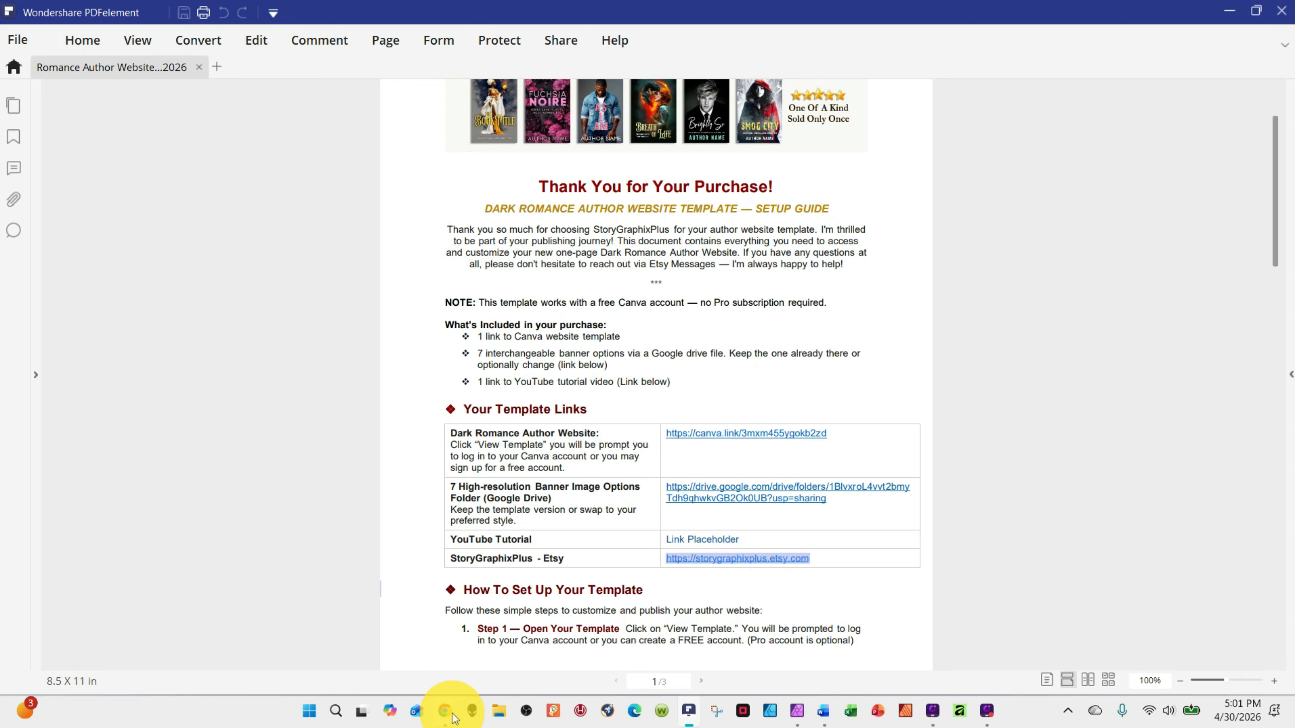
mouse_move(445, 716)
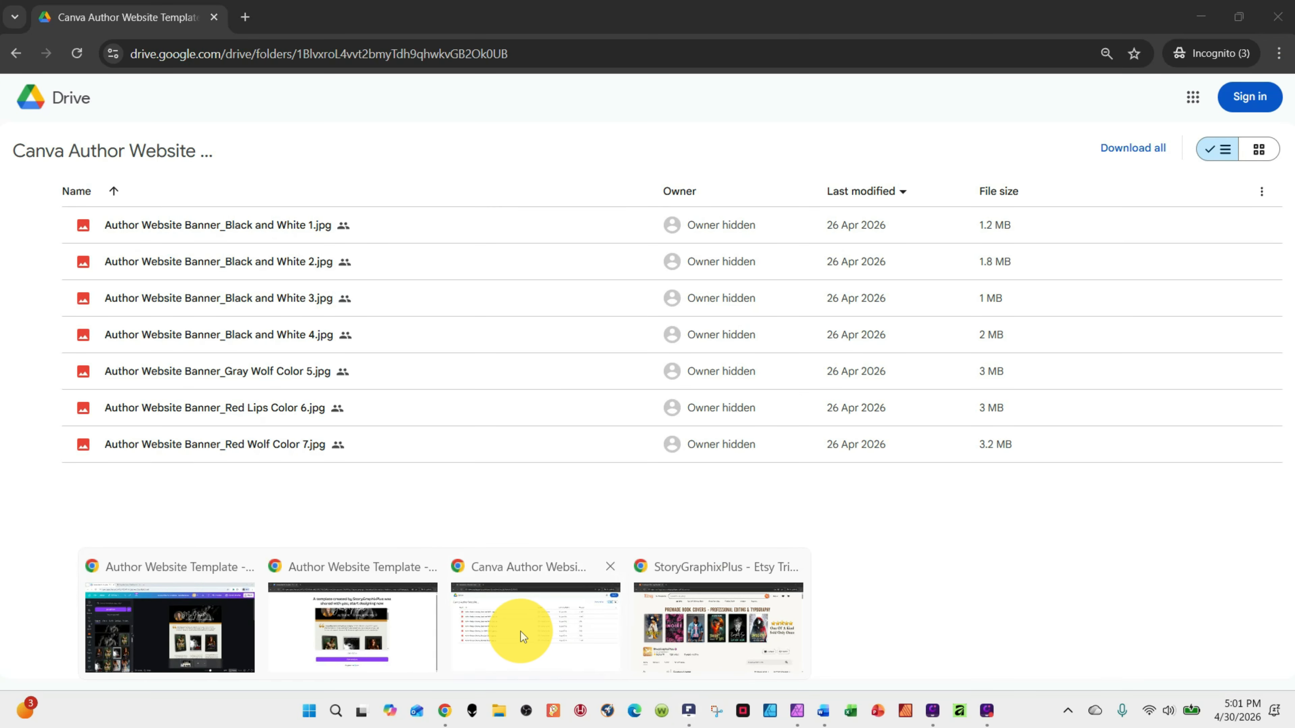
click(520, 634)
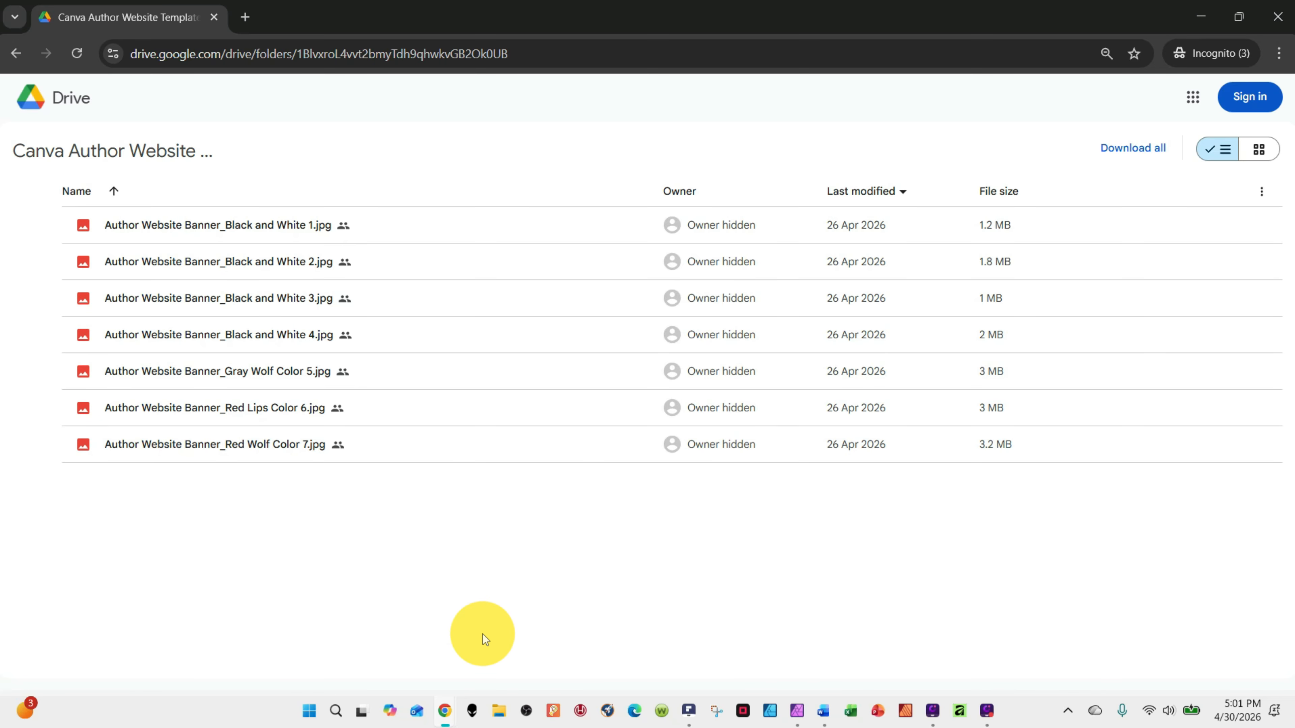
Switch to the Canva editor window with the Author Website Template - Dark Romance design and look over its sections
mouse_move(445, 716)
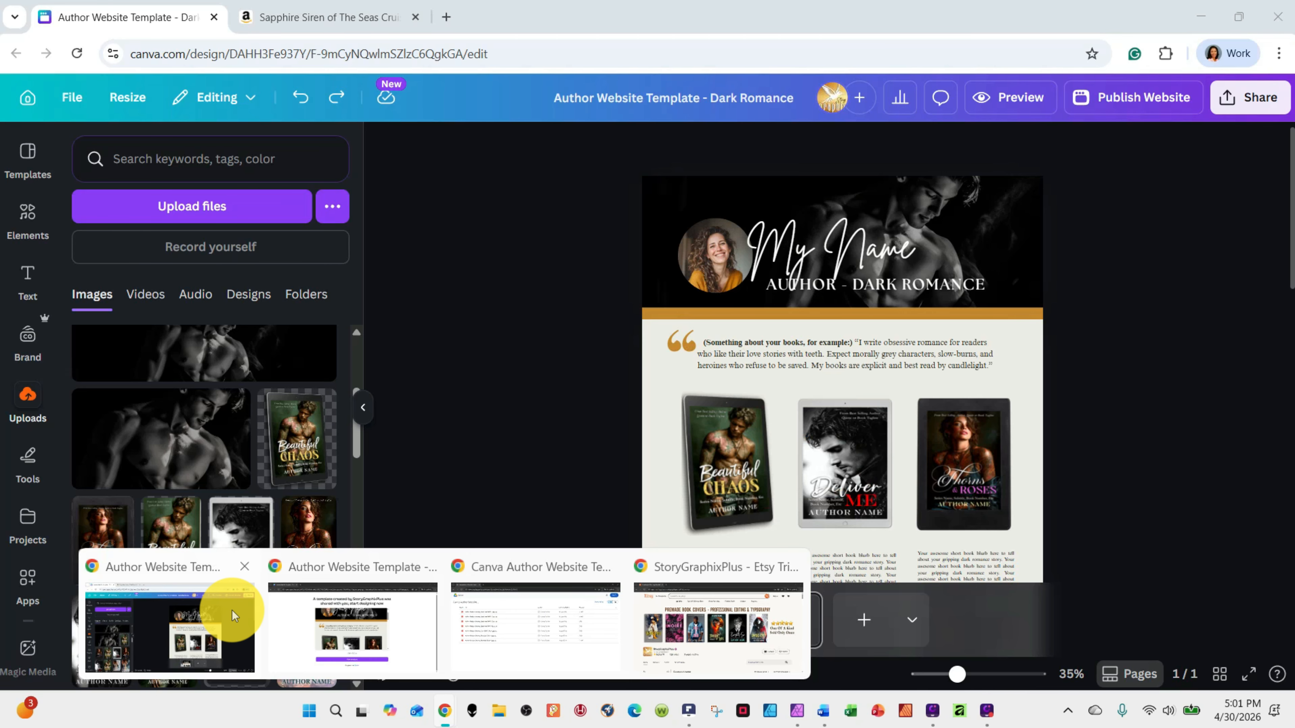
click(233, 616)
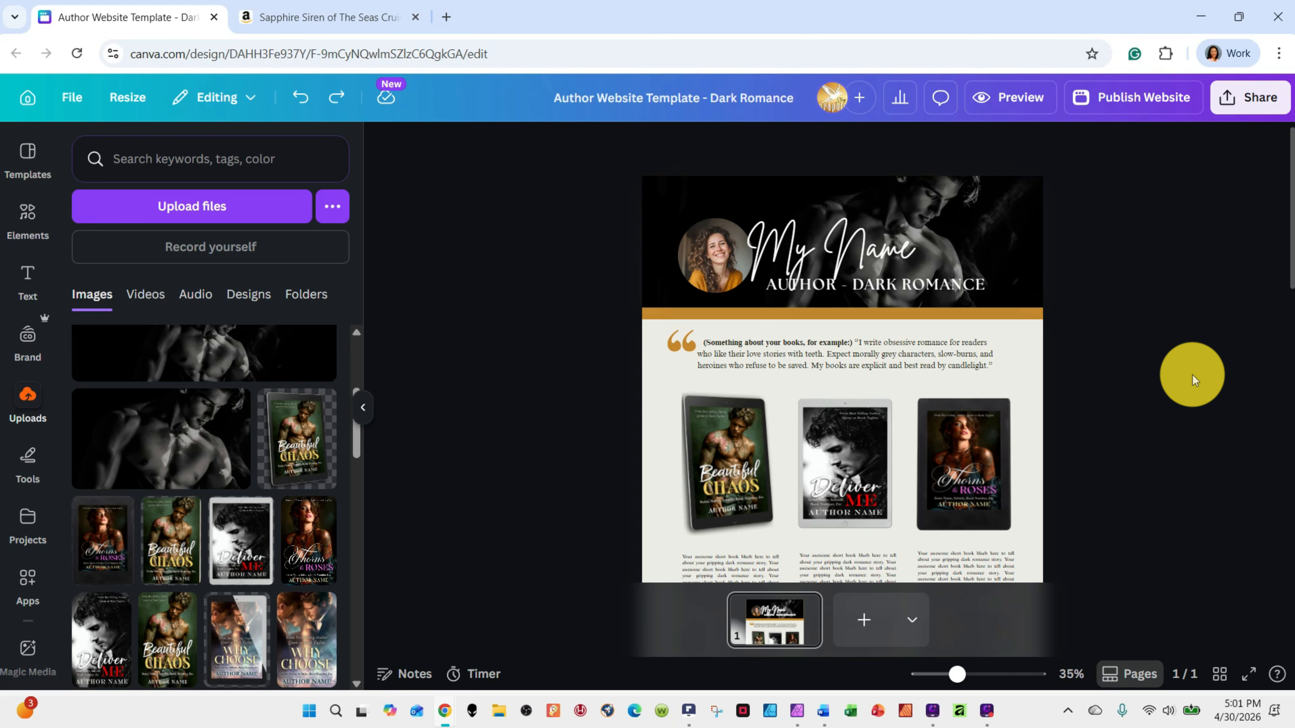
scroll(548, 335, down, 10)
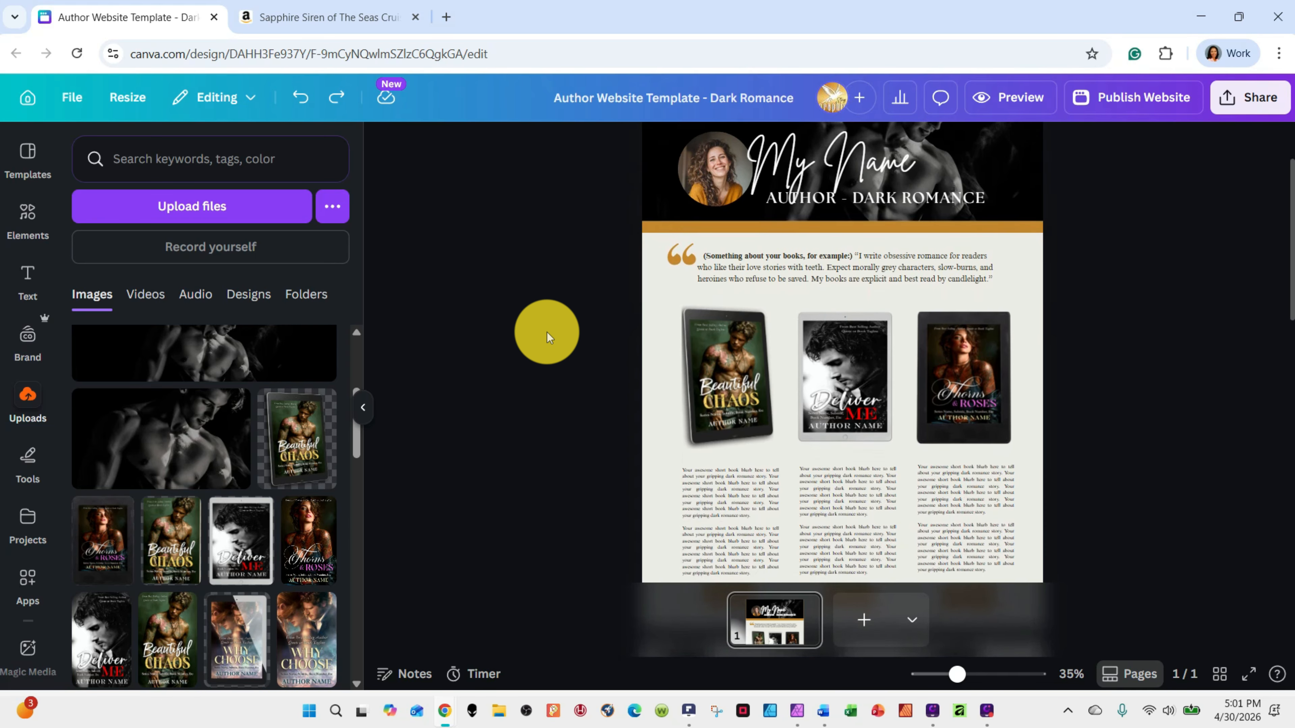
scroll(548, 336, down, 5)
scroll(548, 337, up, 7)
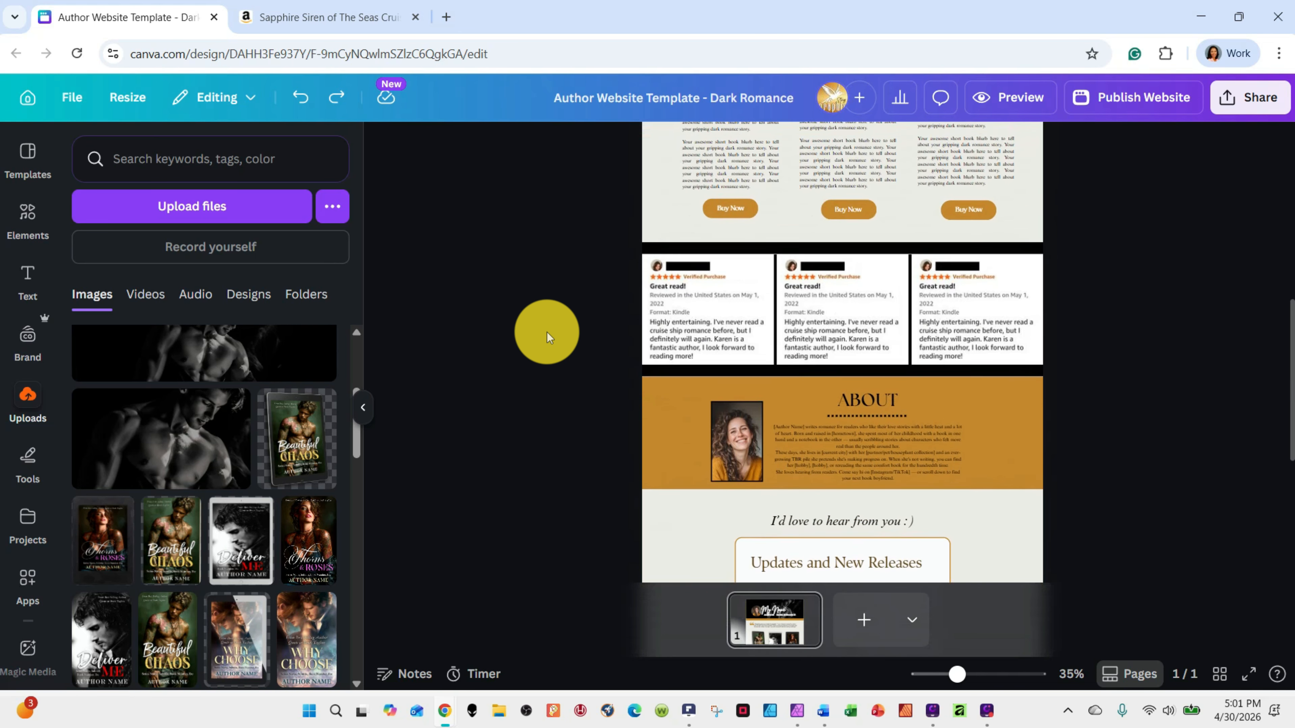
scroll(548, 336, up, 5)
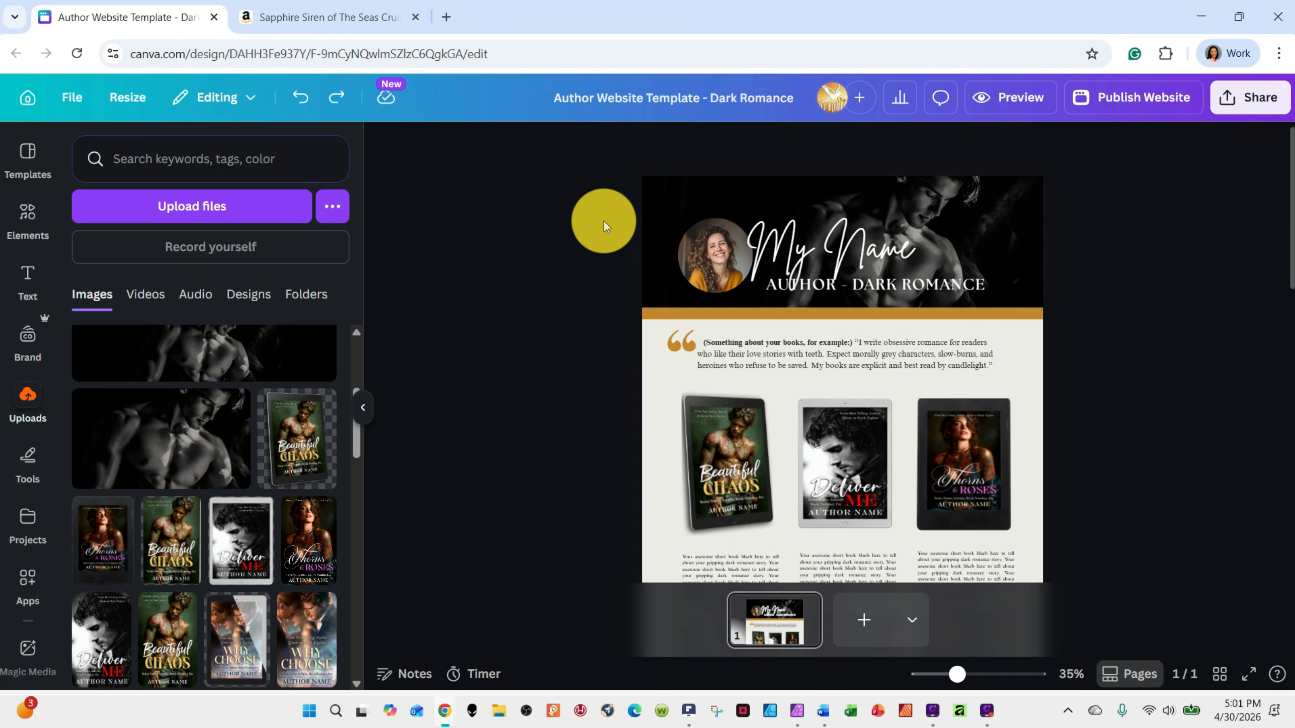
Select the header banner's background image and review the options available for it
click(943, 197)
right_click(981, 184)
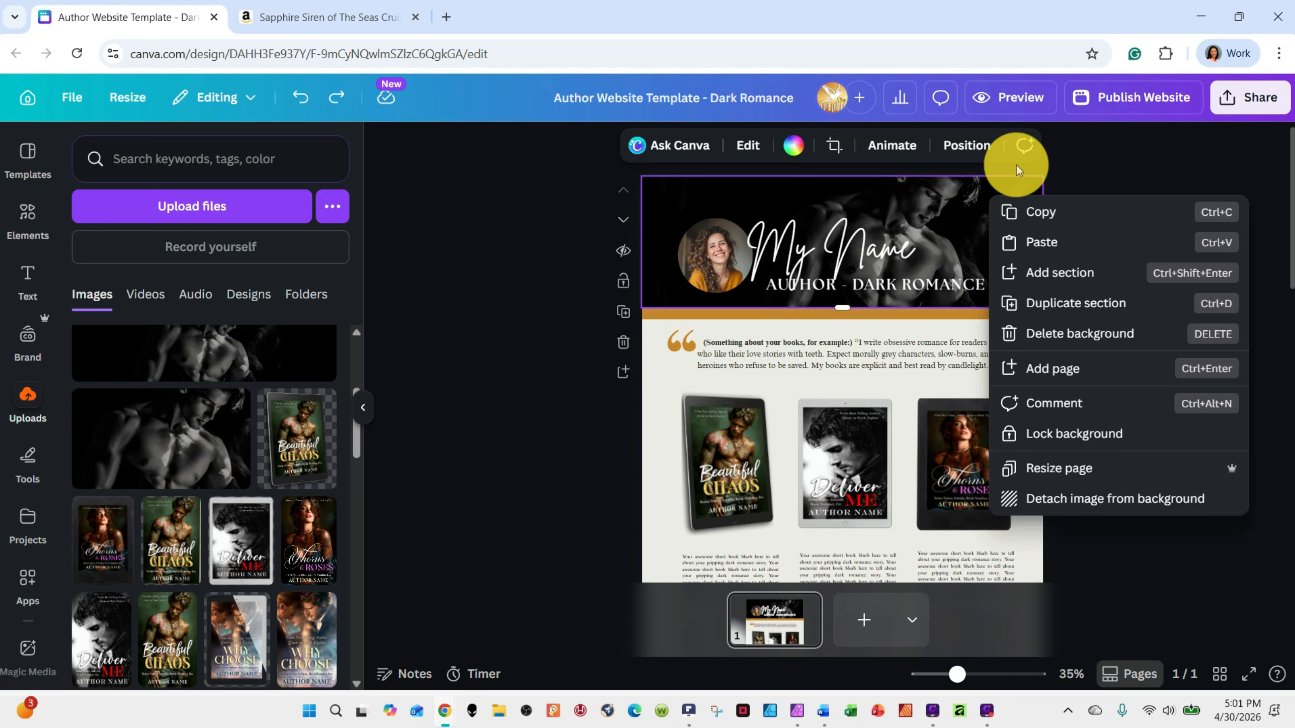
click(968, 201)
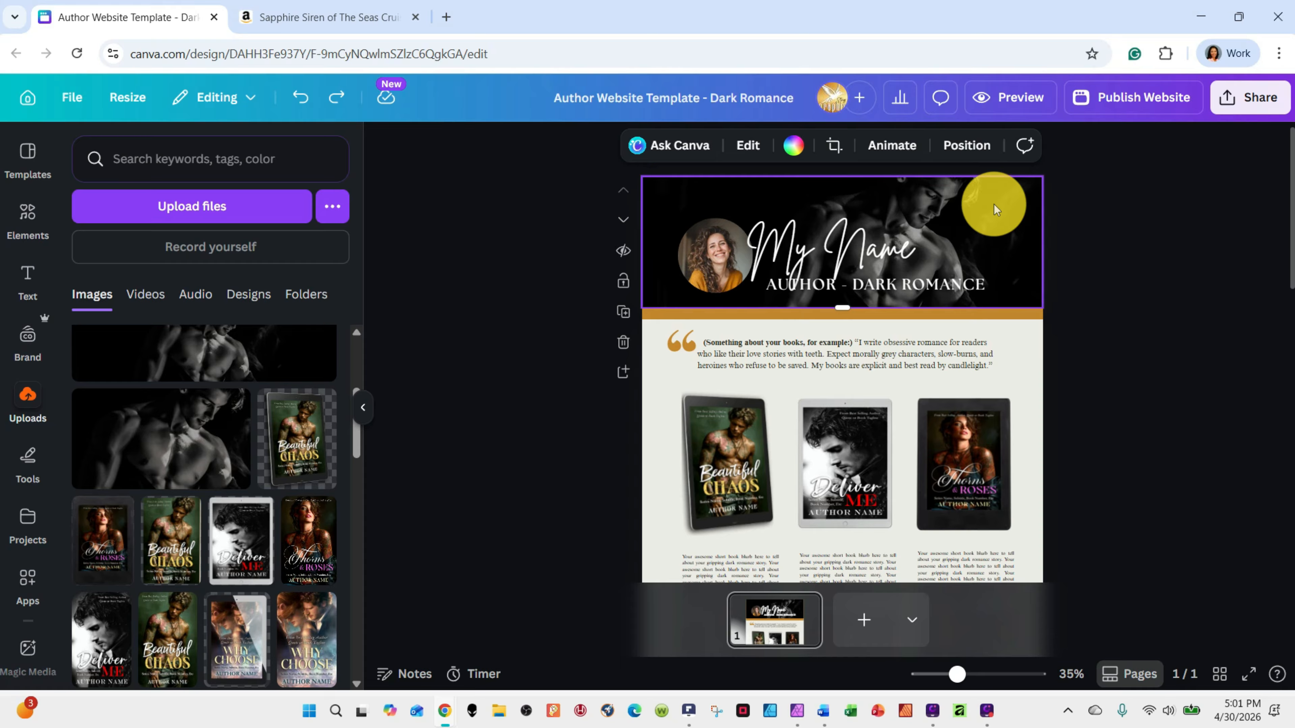
right_click(997, 209)
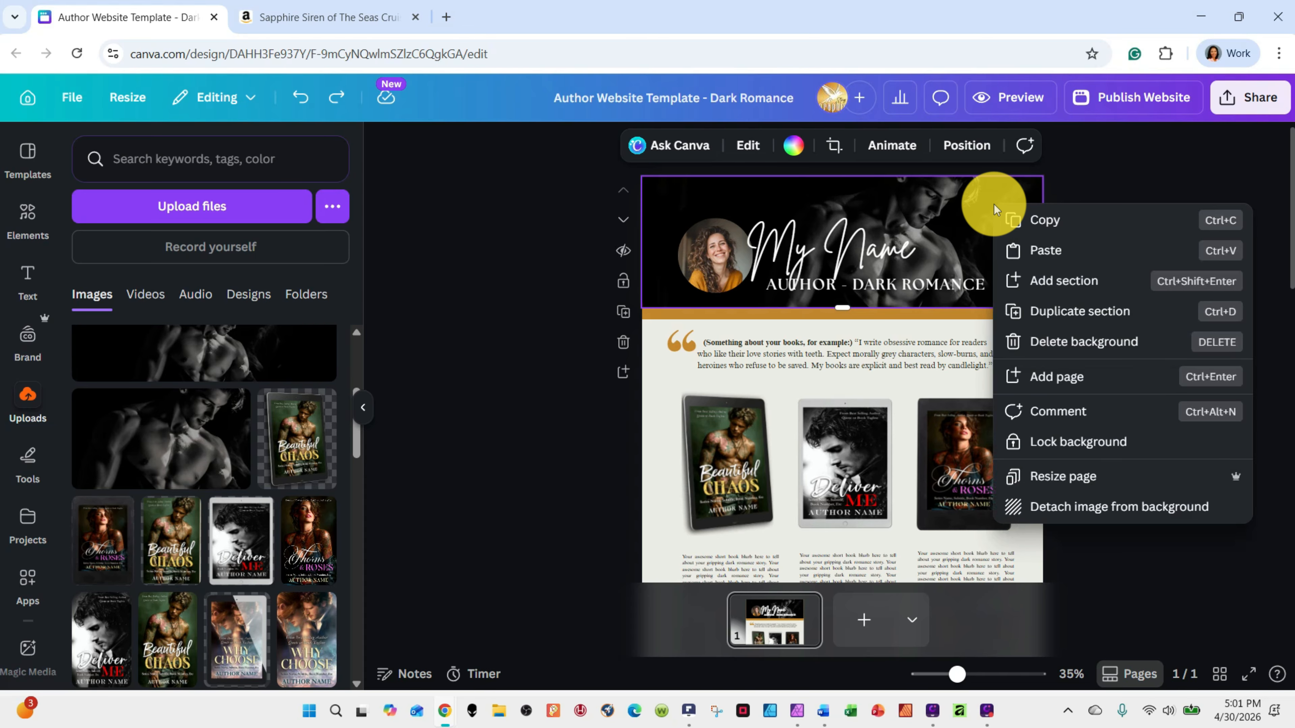
click(959, 197)
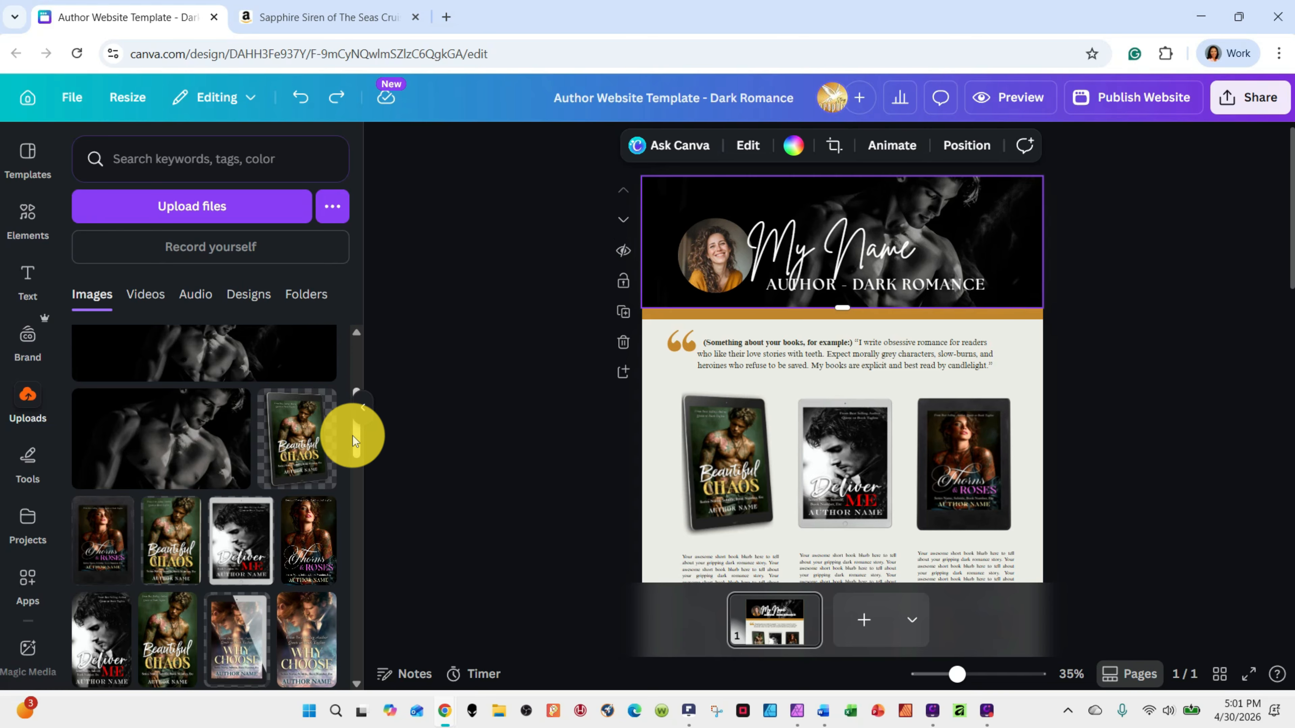
Upload the image file "Author Website Banner_Gray Wolf Color 5" from the Etsy Printables folder to the uploads library
right_click(371, 523)
click(348, 418)
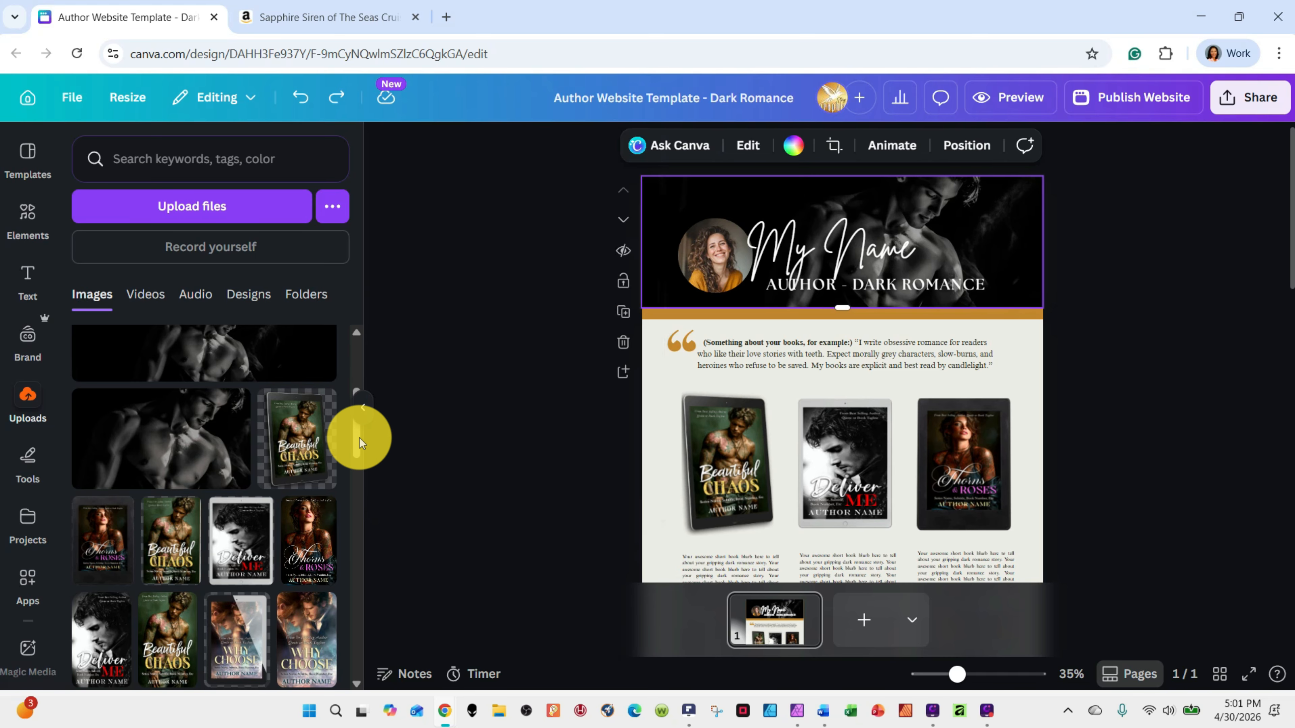
drag(355, 434, 349, 338)
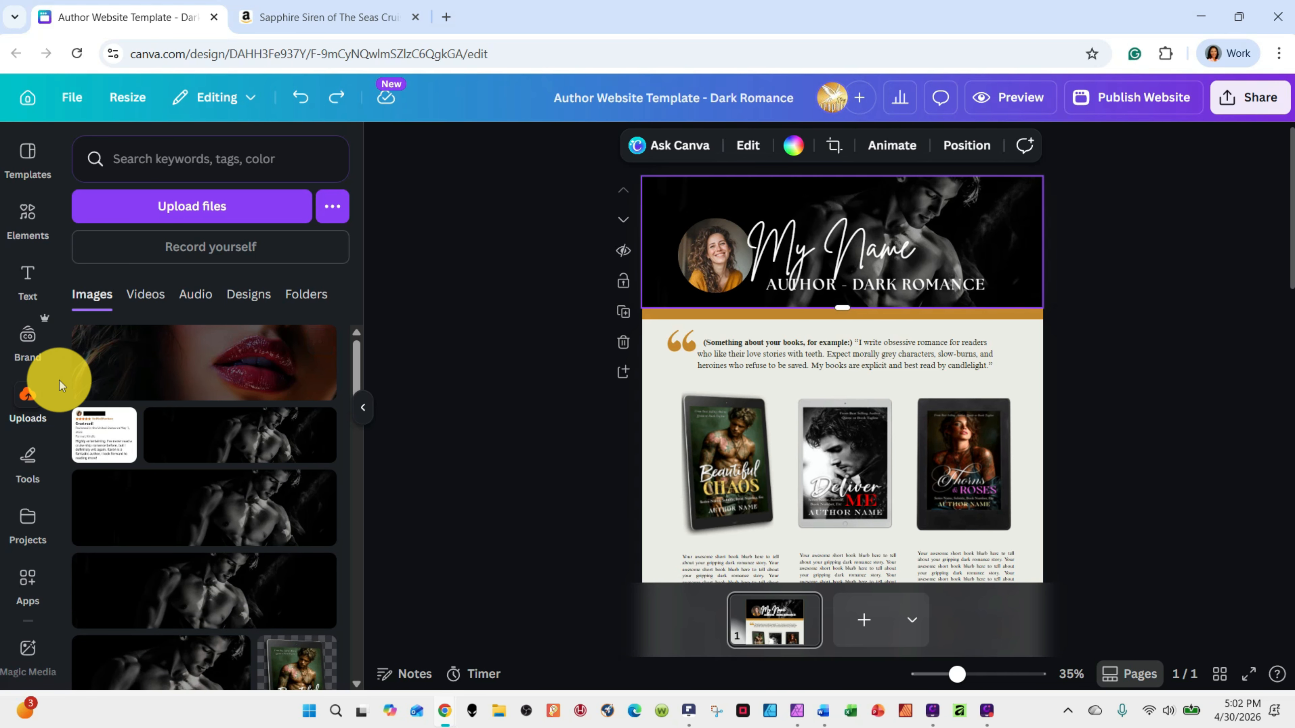
click(24, 399)
click(28, 390)
click(23, 397)
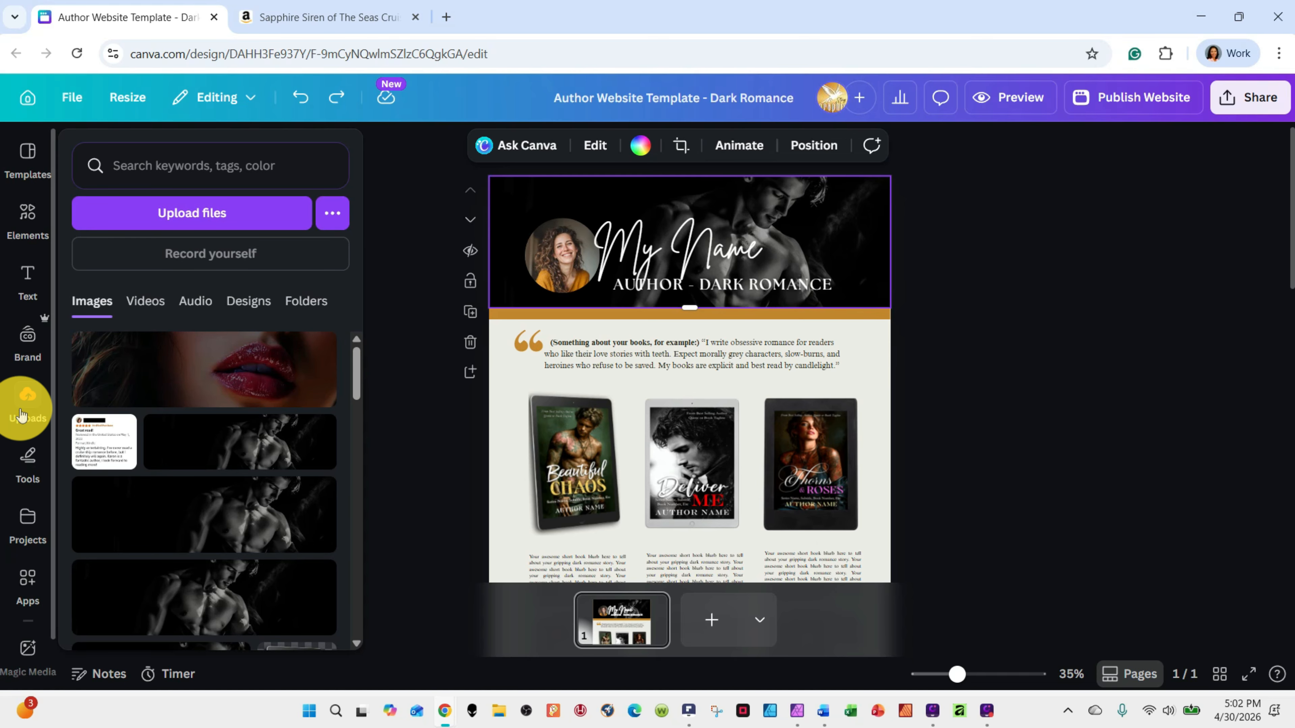
click(202, 214)
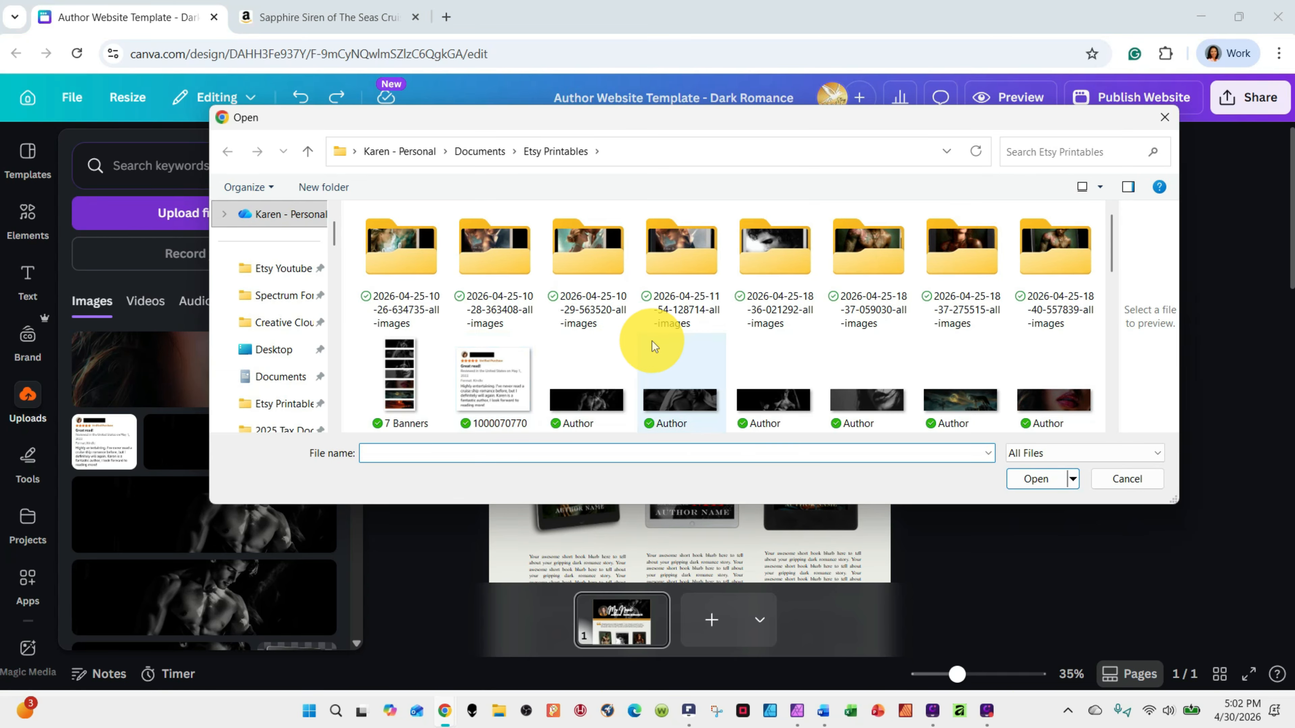
click(961, 404)
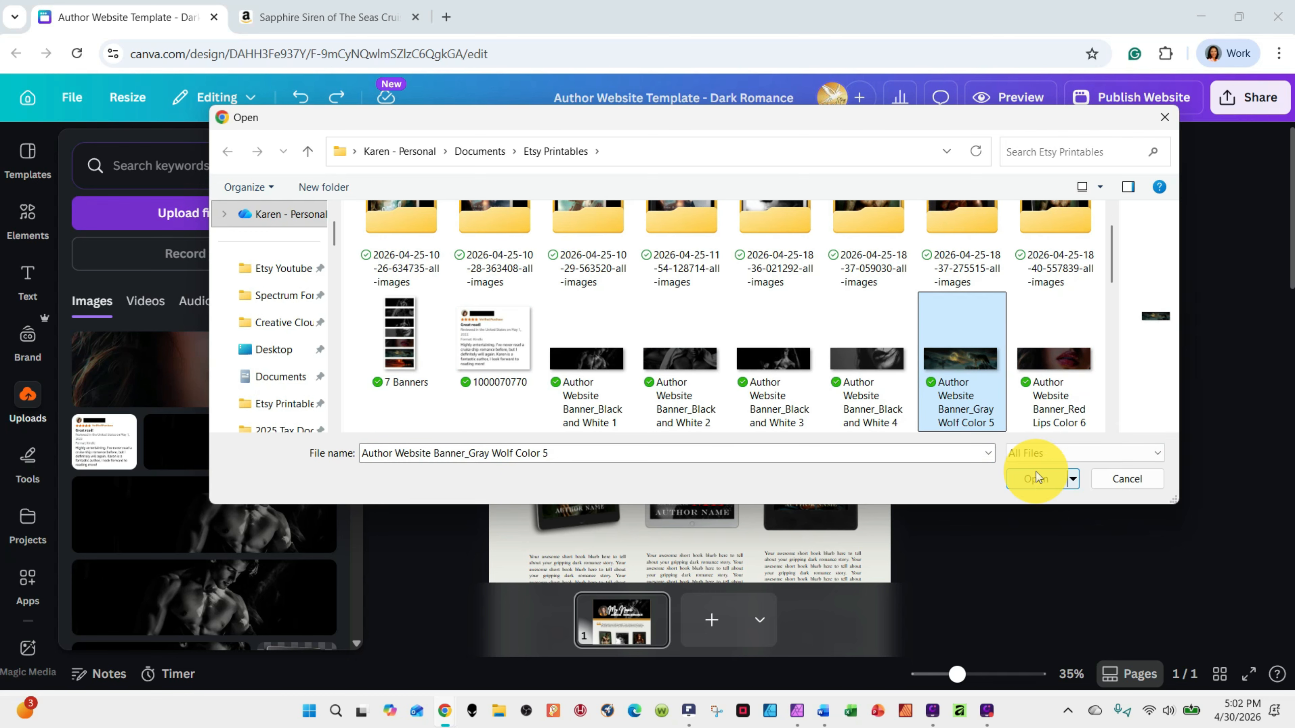
click(1032, 478)
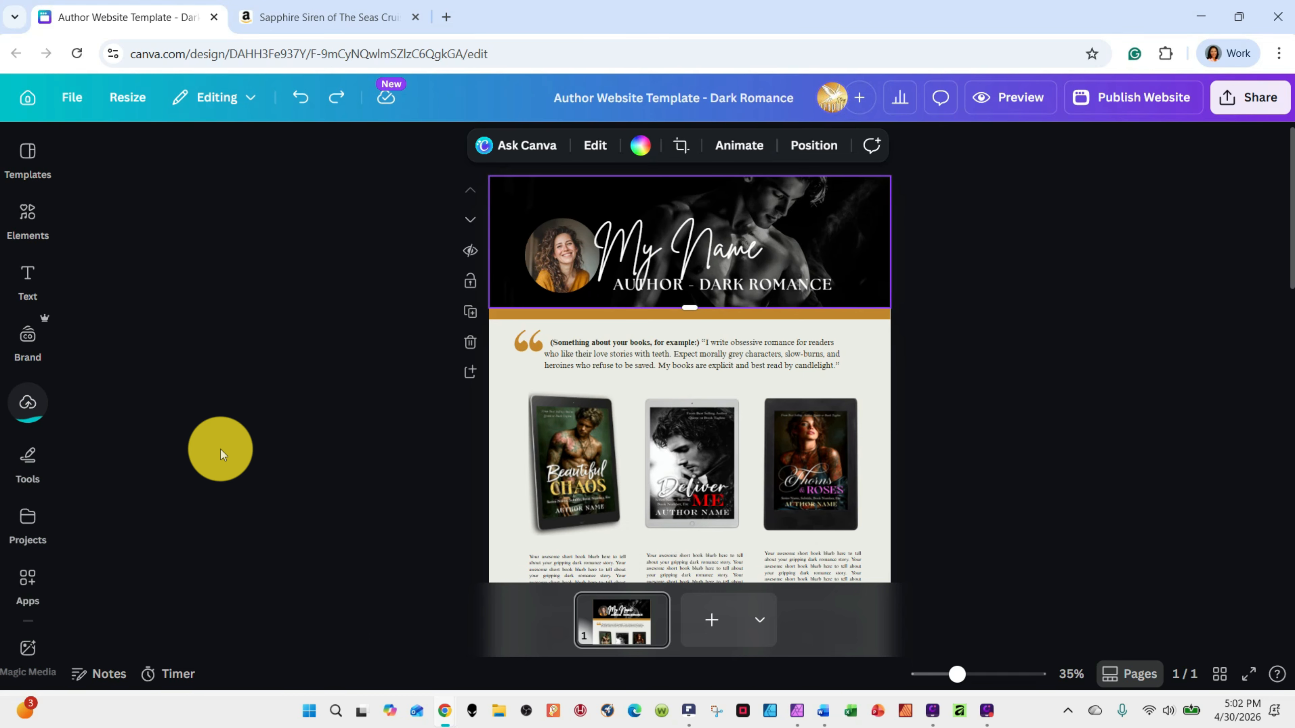
Place the uploaded gray wolf banner over the header and replace the header section's background with it
click(28, 400)
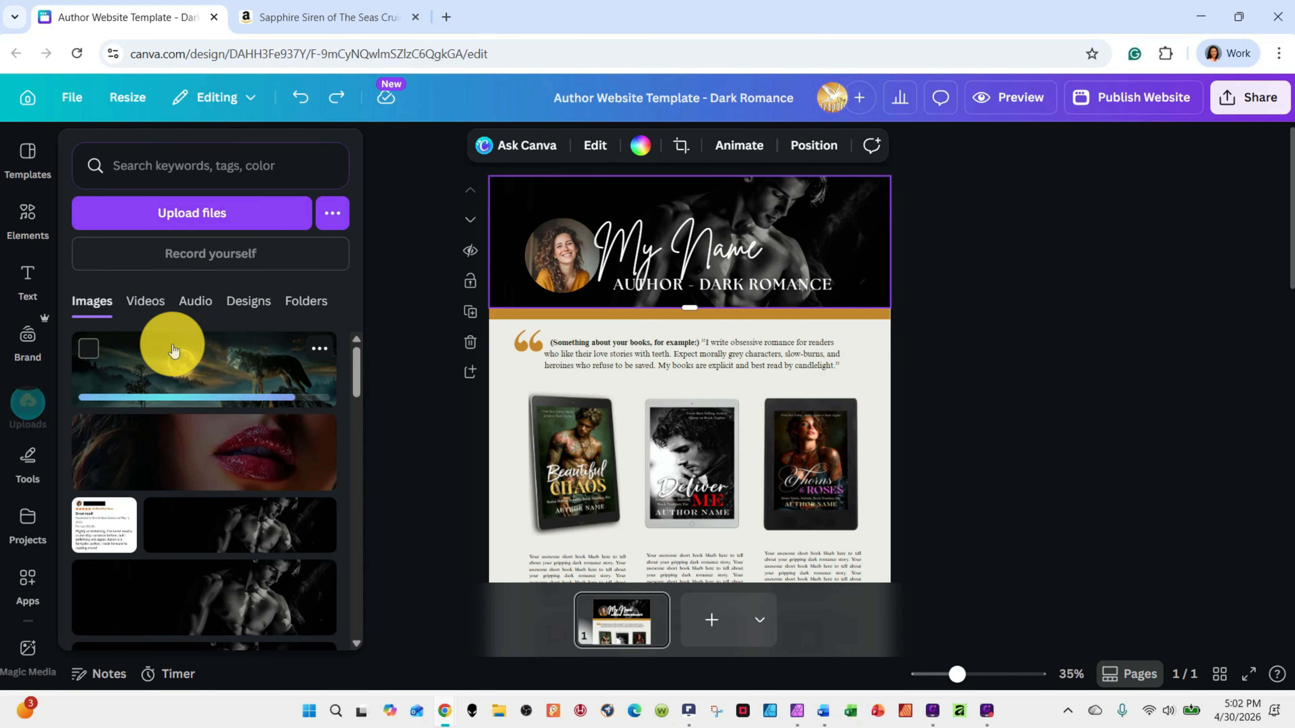
drag(211, 378, 713, 232)
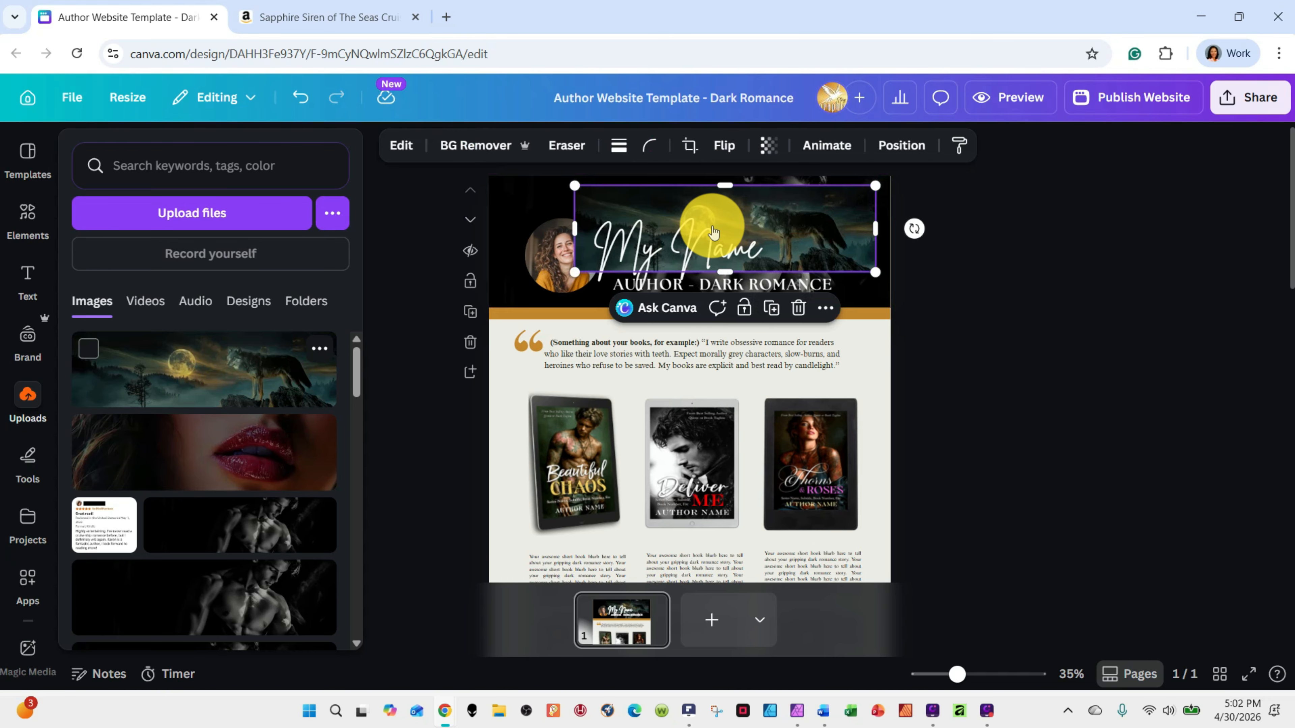
mouse_move(846, 223)
mouse_down()
mouse_move(760, 194)
mouse_move(843, 215)
mouse_up()
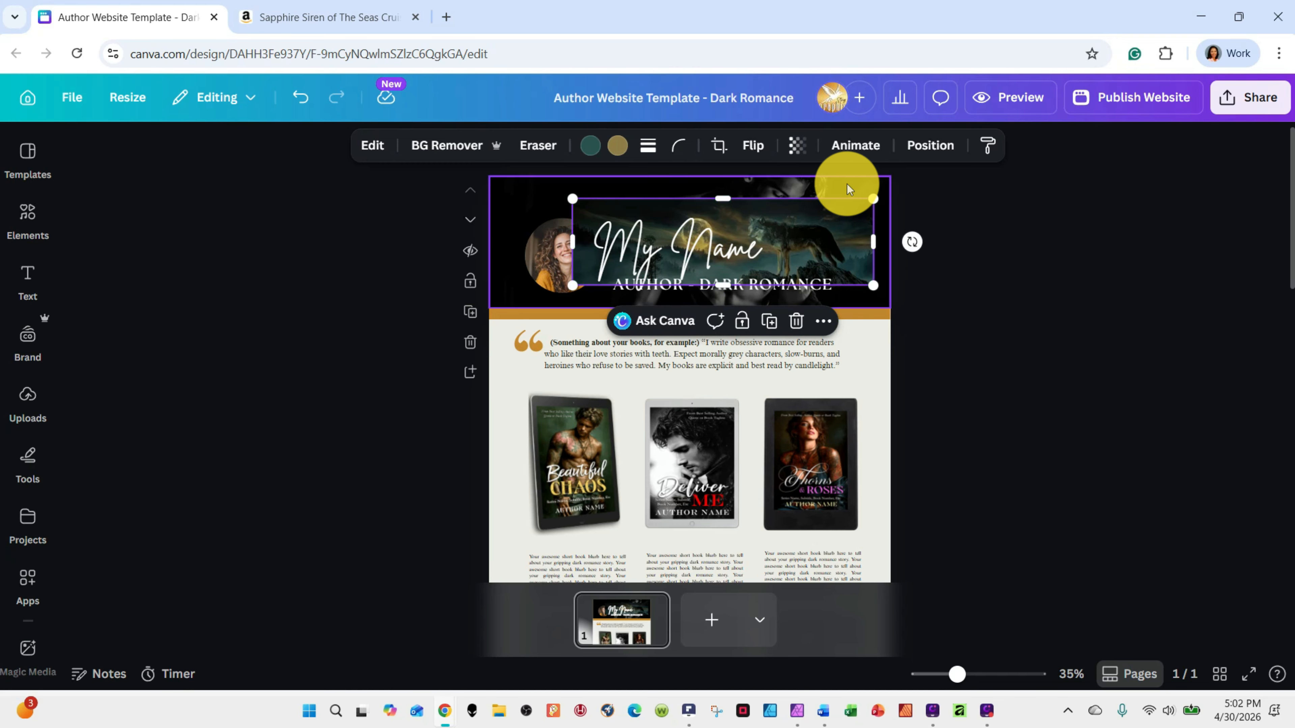
click(846, 183)
click(847, 212)
drag(847, 213, 839, 195)
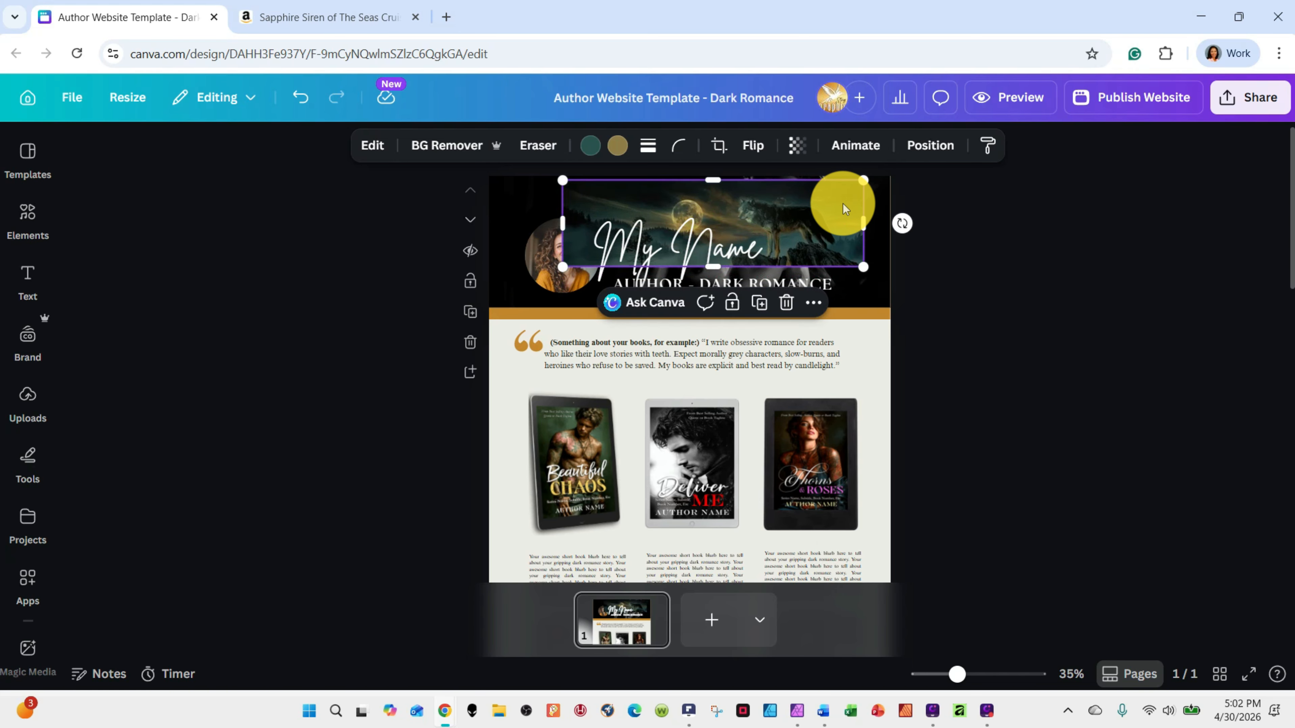
right_click(844, 207)
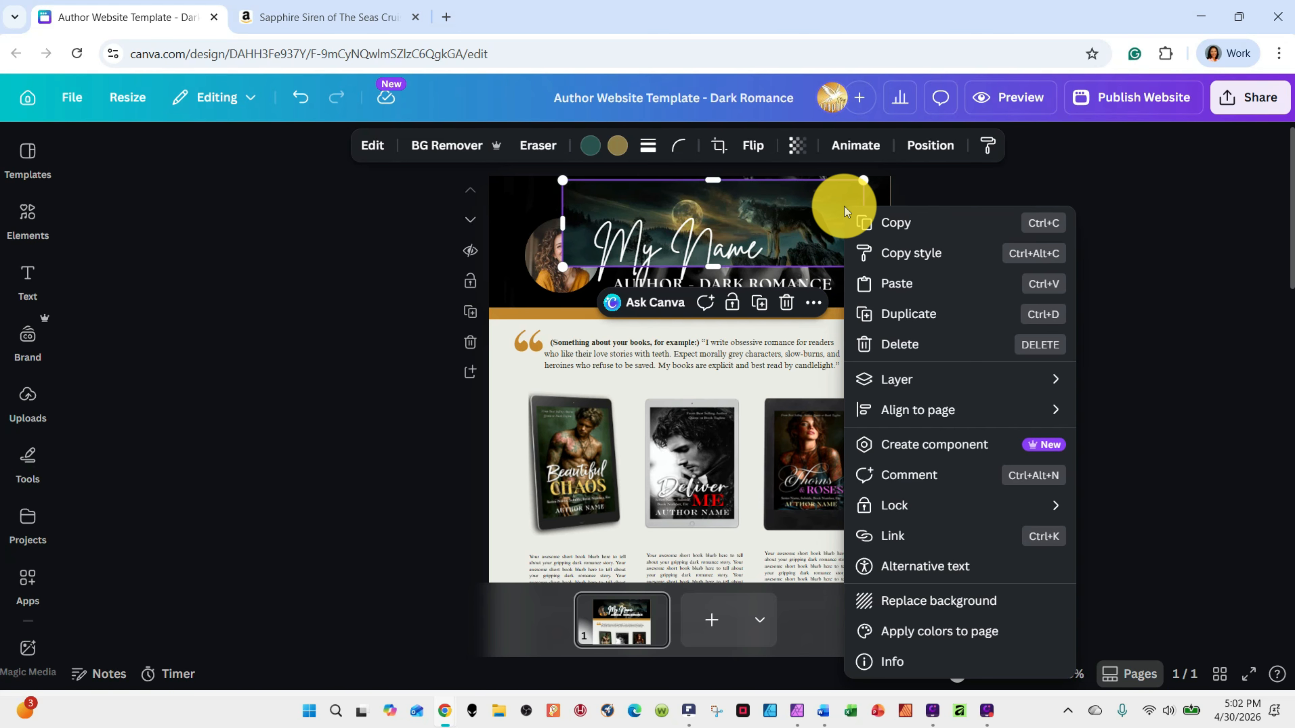
click(933, 607)
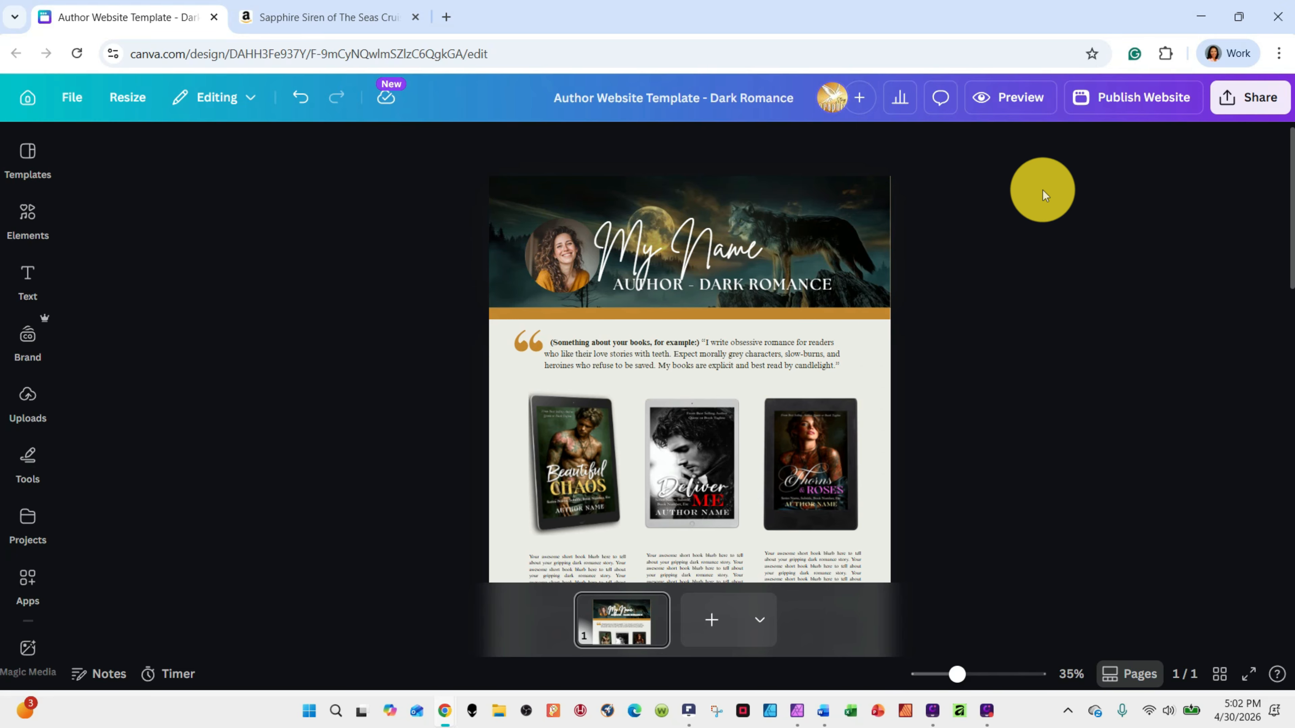
Replace the script heading text in the header banner with "Your Name"
click(687, 257)
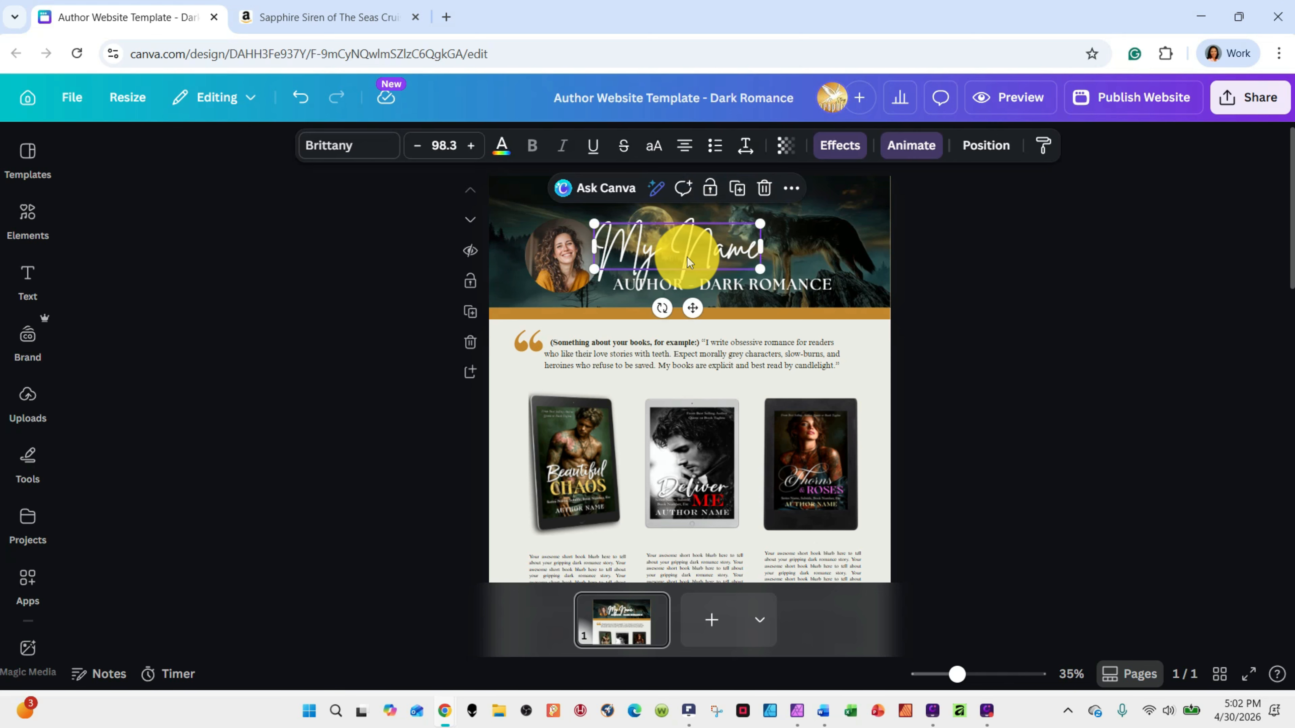
double_click(710, 249)
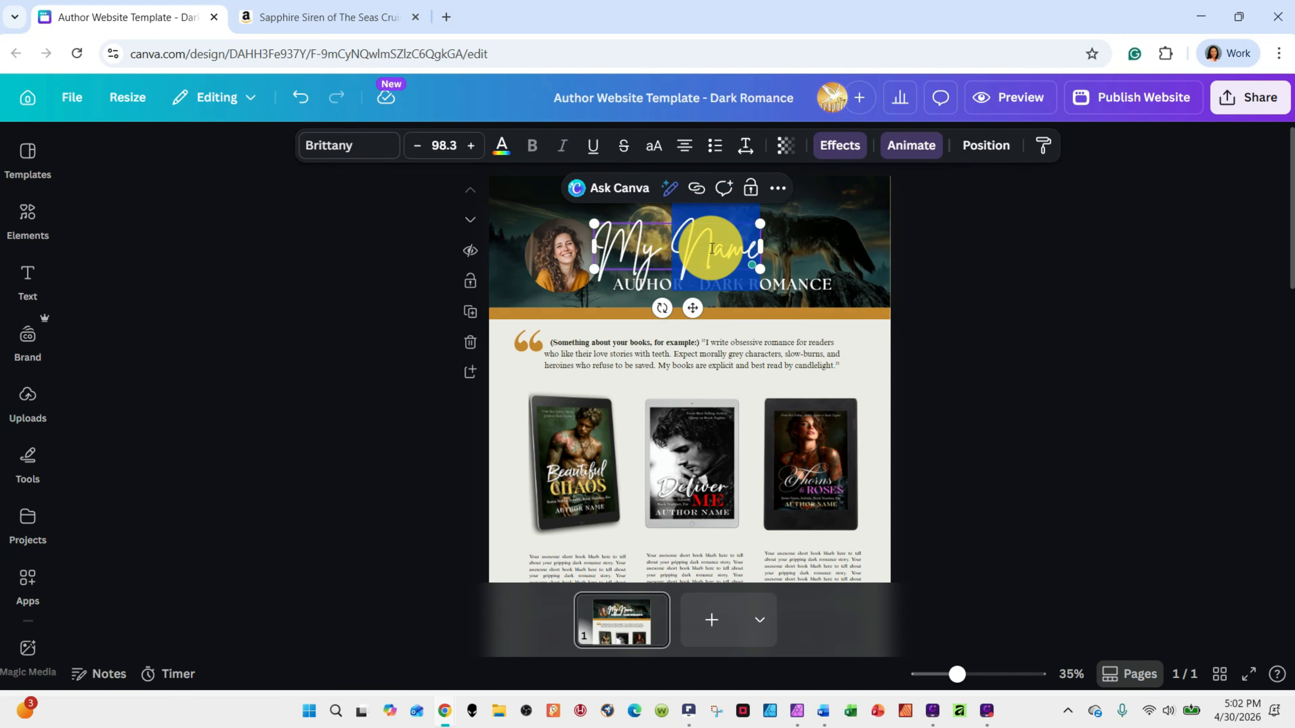
triple_click(695, 248)
text(Y)
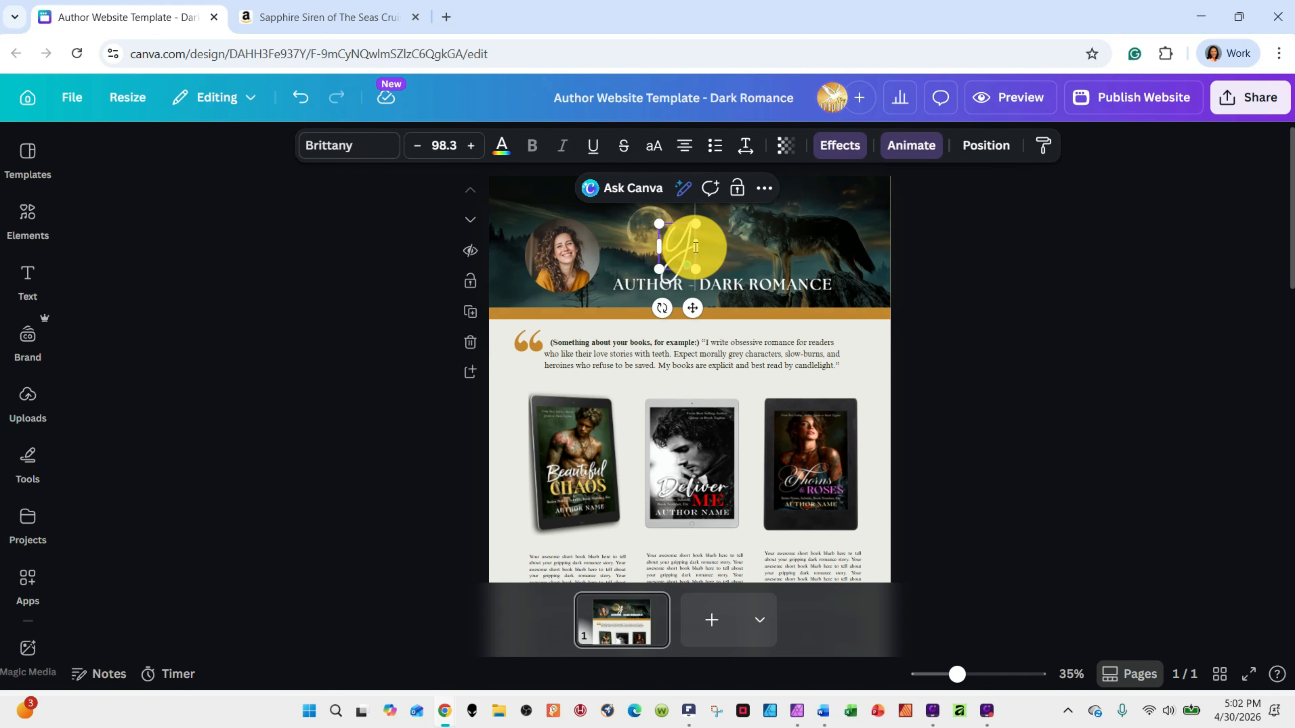
text(our Name)
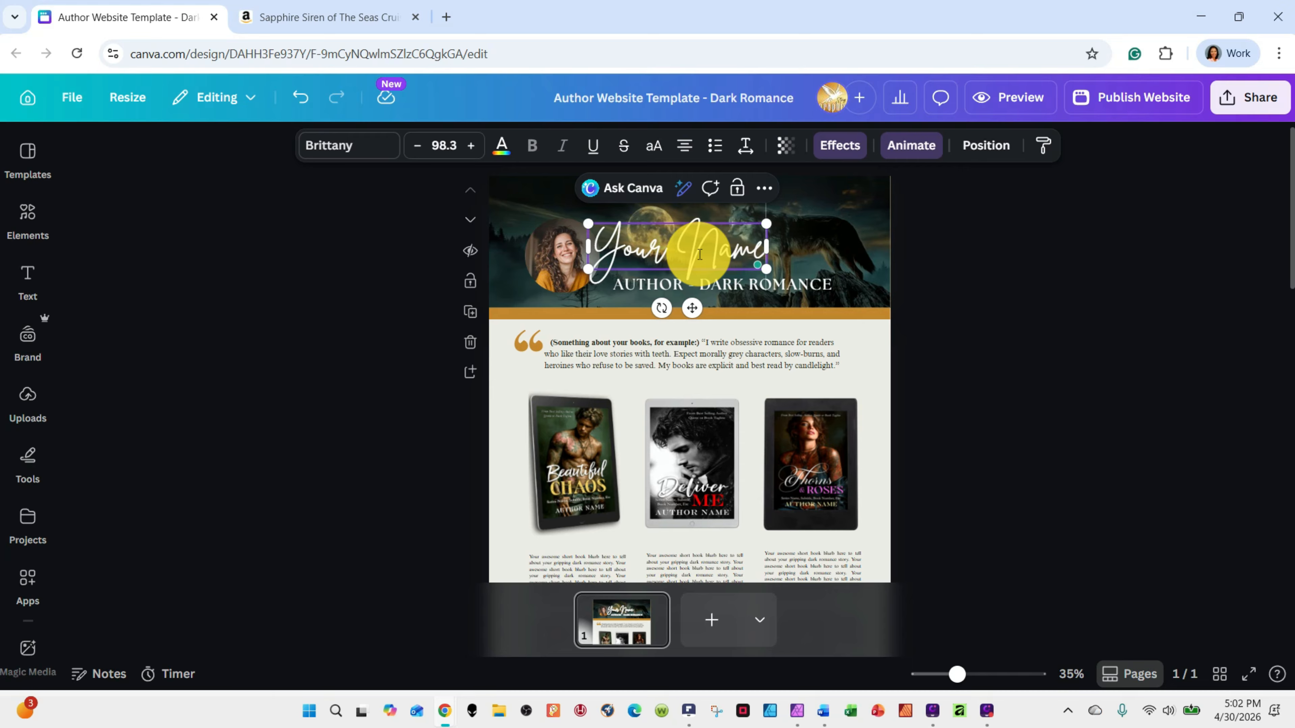
Select the whole "Your Name" heading and set its font size to 101
double_click(700, 253)
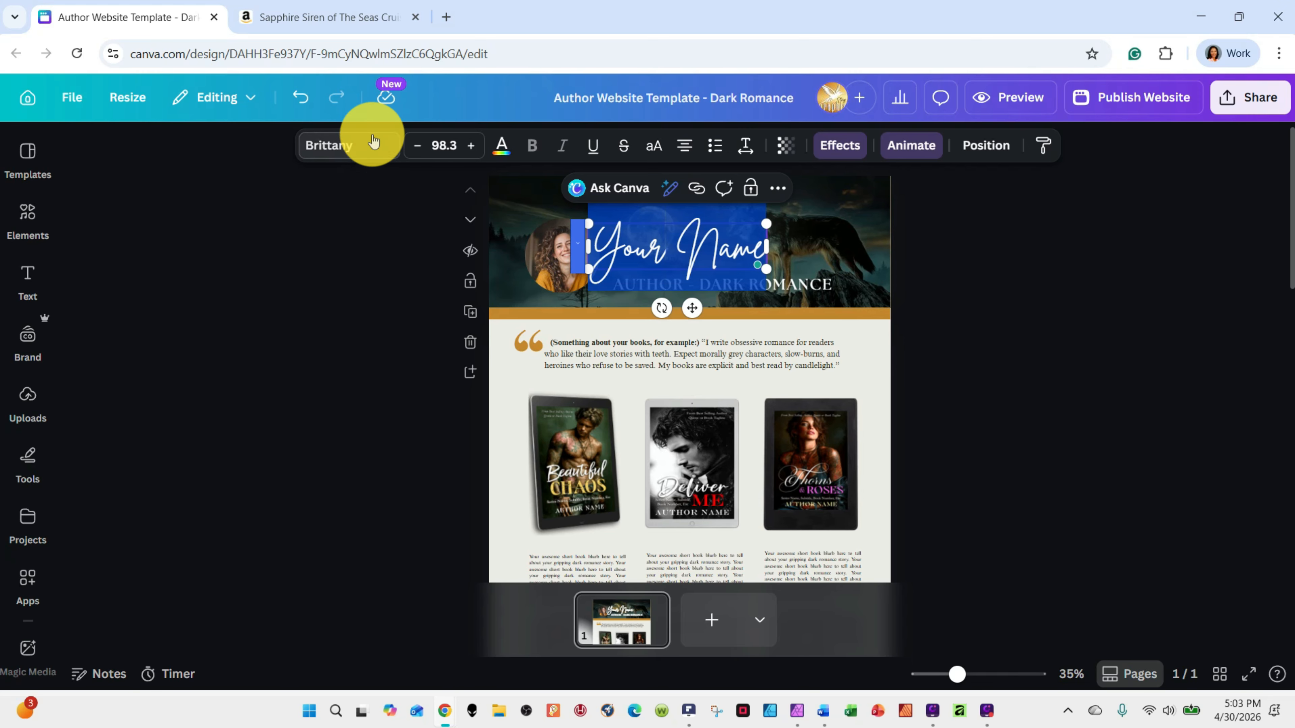
click(417, 147)
click(417, 147)
click(417, 146)
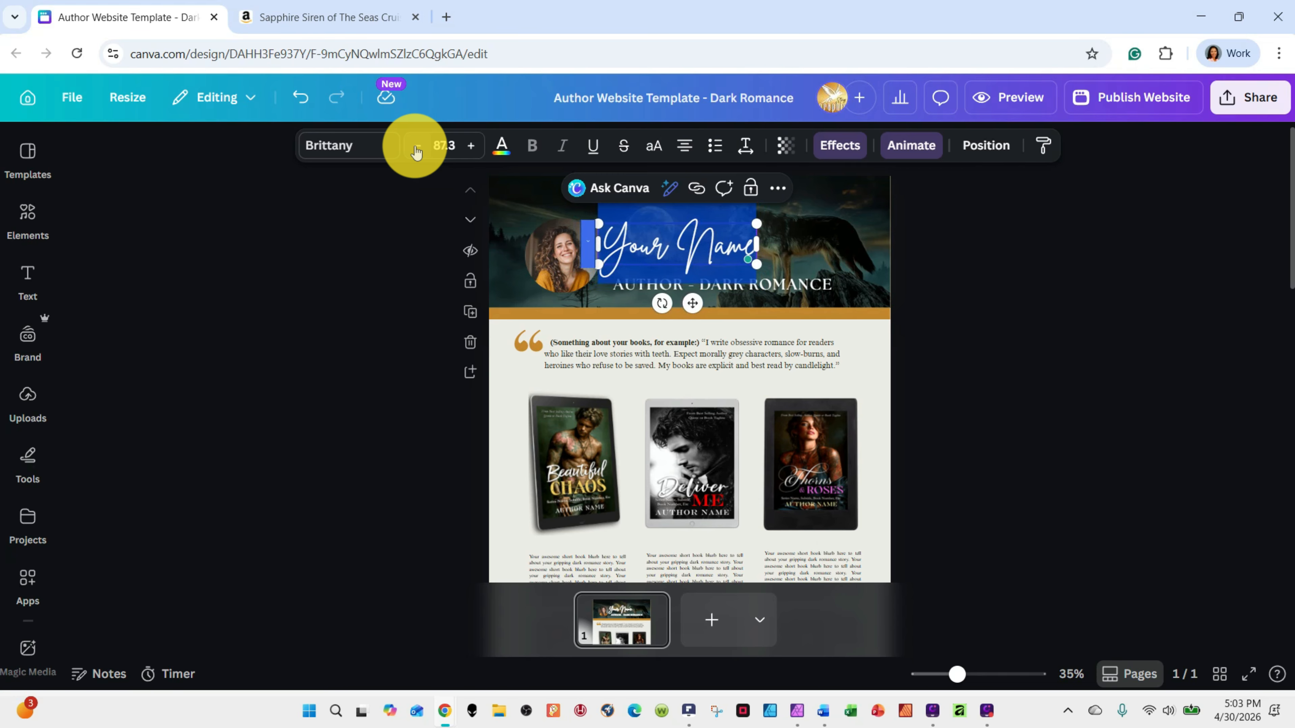
click(471, 146)
click(471, 147)
click(471, 146)
click(471, 146)
click(471, 146)
click(471, 146)
click(471, 147)
click(471, 146)
click(471, 147)
click(471, 146)
click(471, 146)
click(471, 146)
click(471, 147)
click(471, 146)
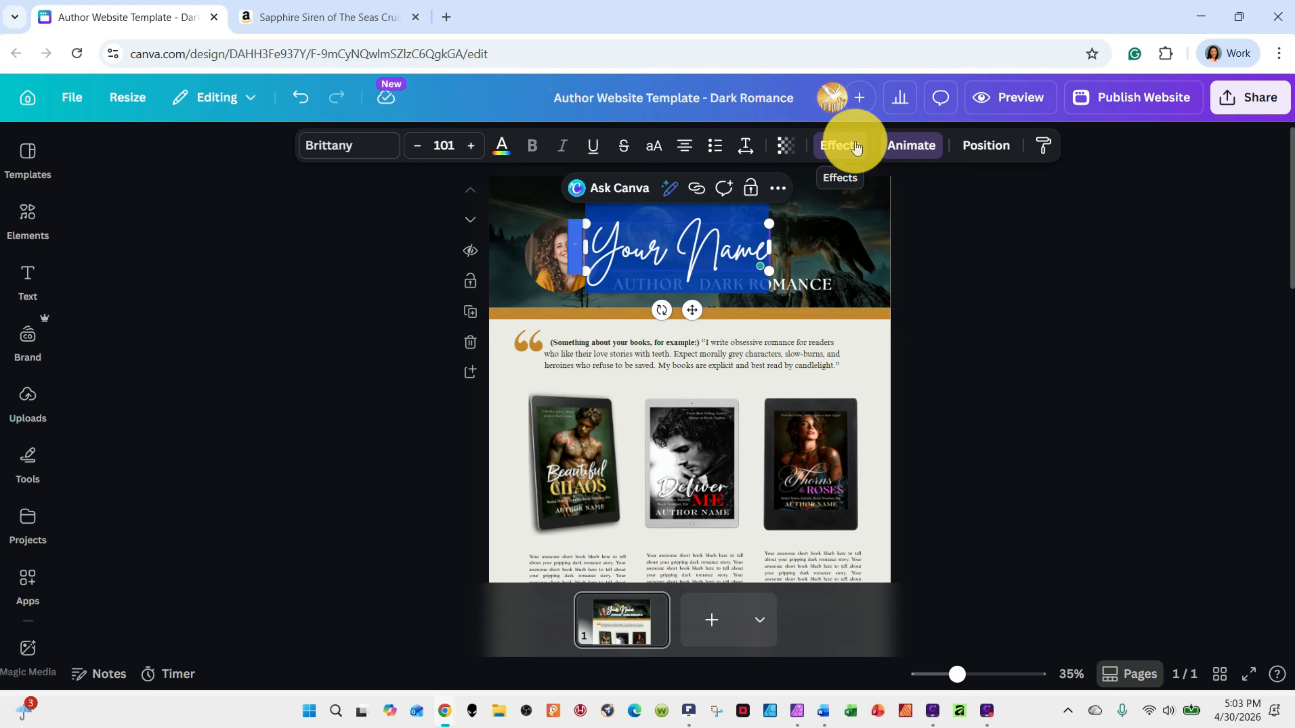
Try the League Spartan, Open Sans and Montserrat fonts on the "Your Name" heading
click(355, 148)
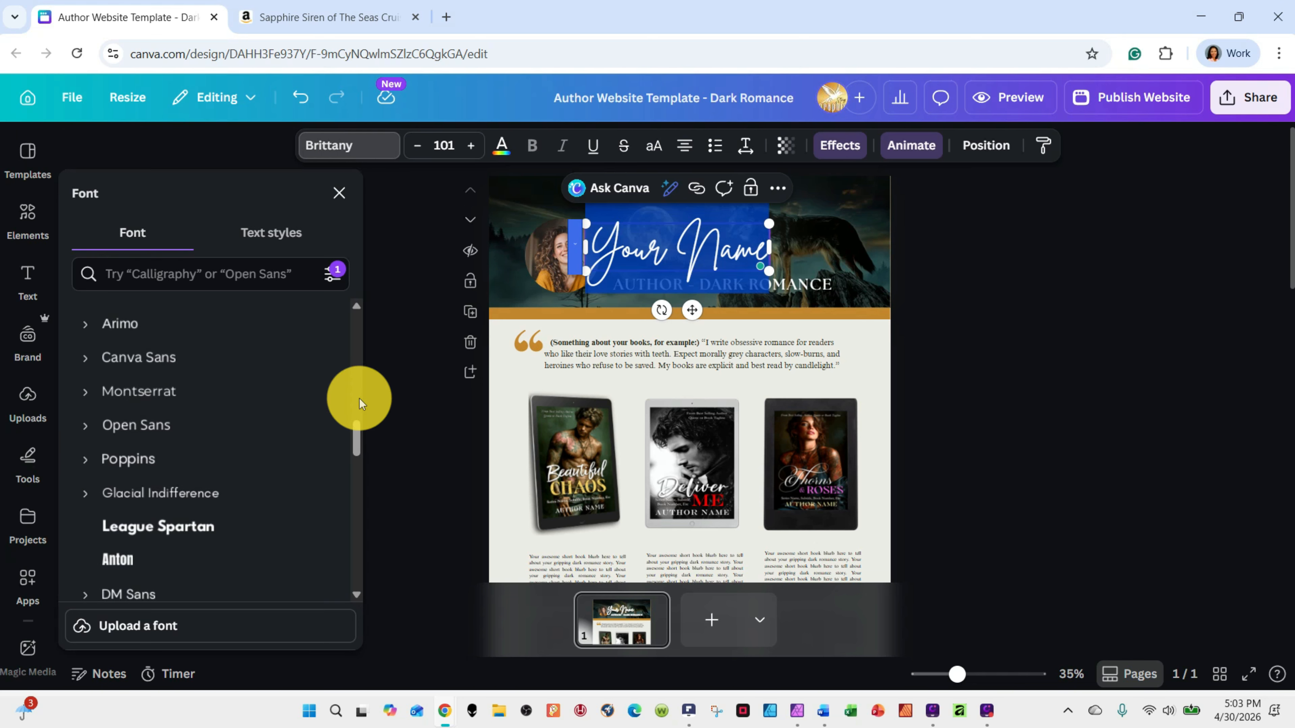
mouse_move(356, 433)
mouse_down()
mouse_move(356, 315)
mouse_move(359, 442)
mouse_up()
click(188, 445)
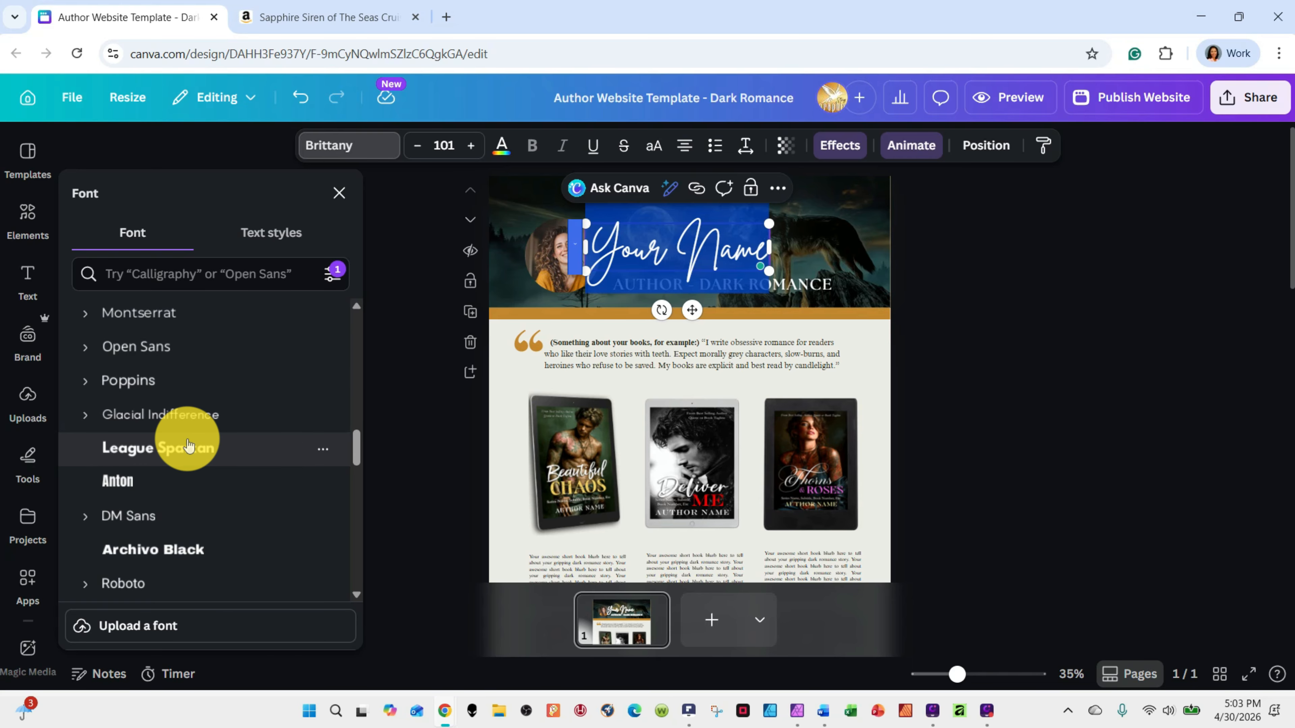
click(143, 334)
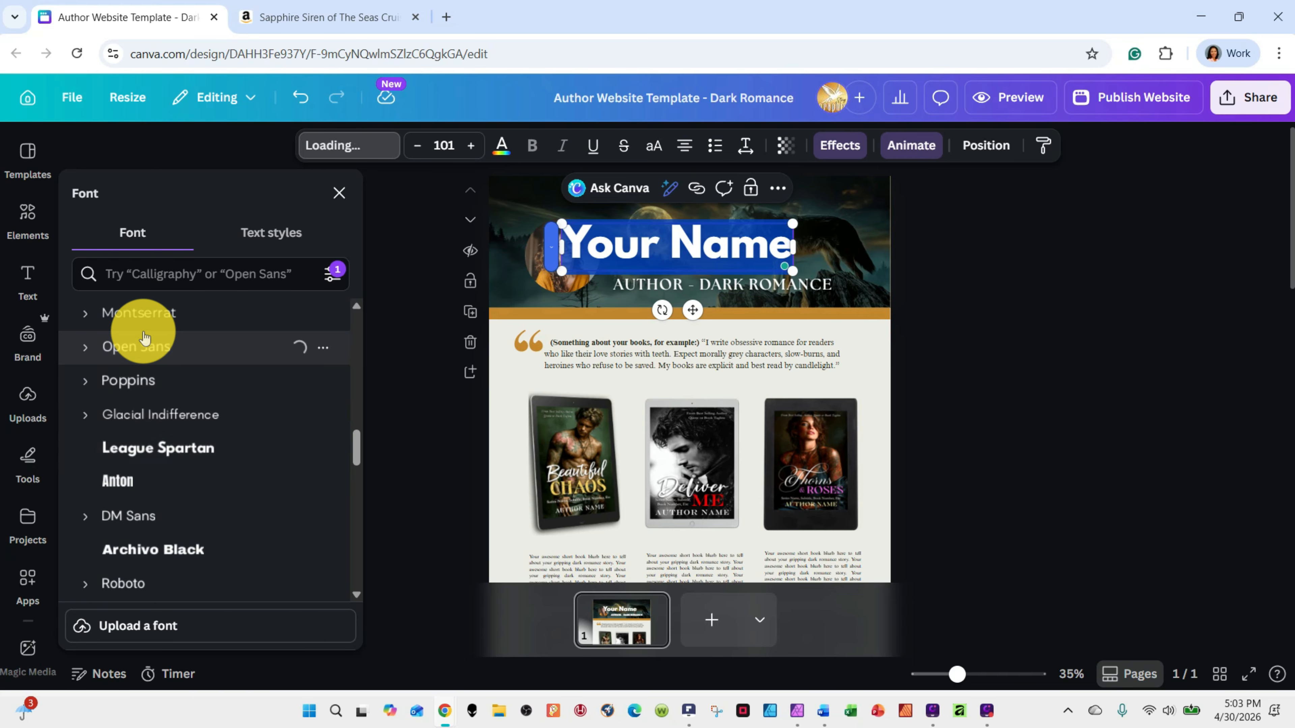
click(144, 320)
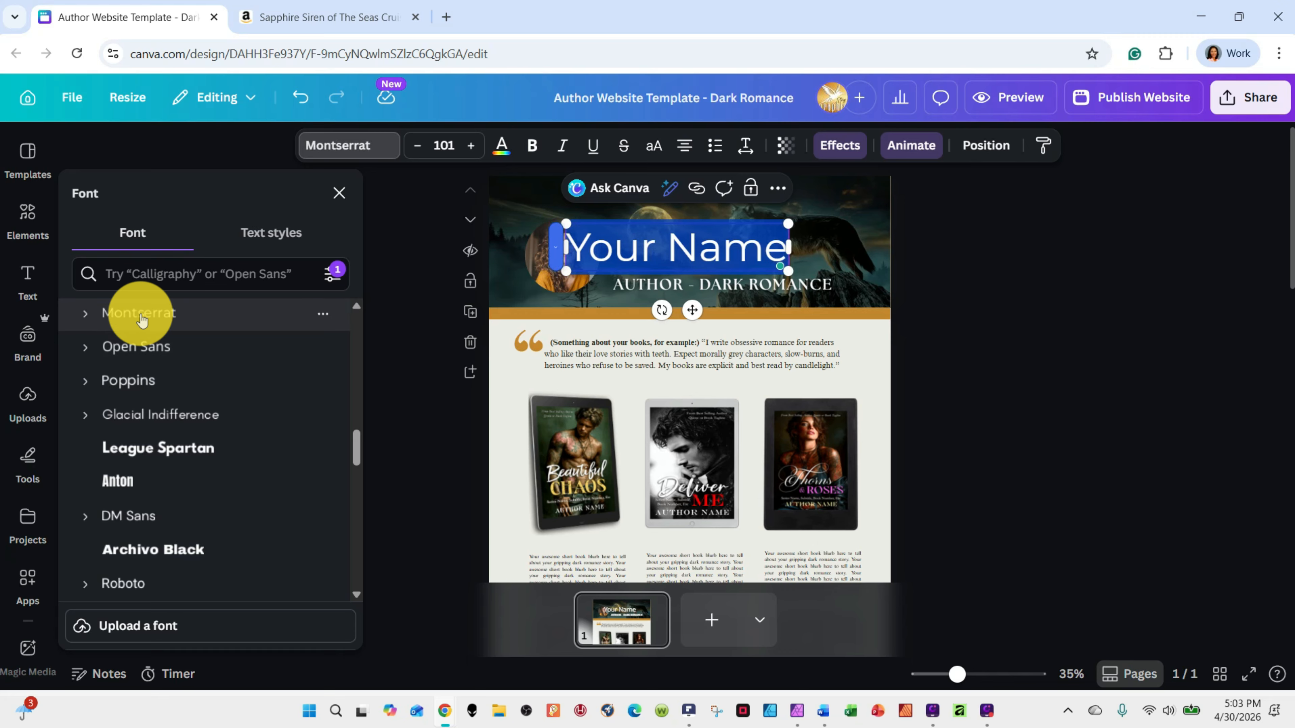
Check the font filters, switch the Free price filter off and on again, and apply it
drag(351, 433, 355, 329)
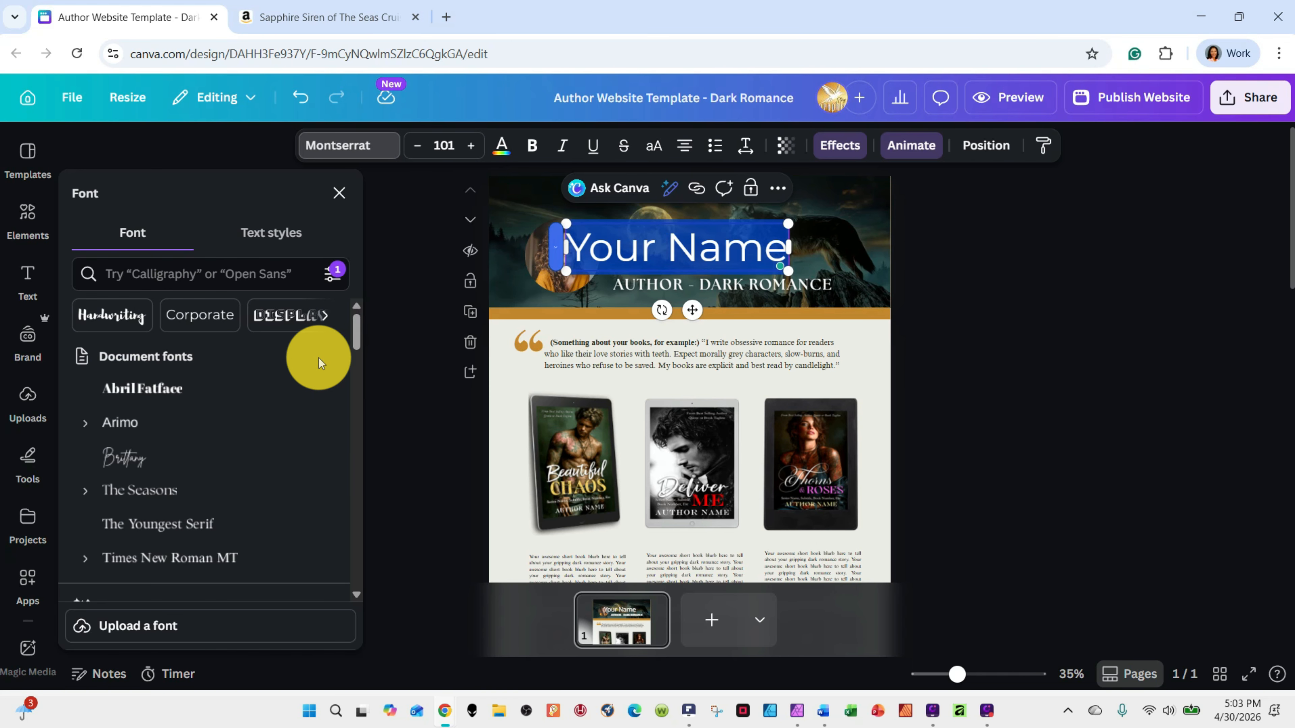
mouse_move(360, 324)
mouse_down()
mouse_move(357, 407)
mouse_move(350, 340)
mouse_up()
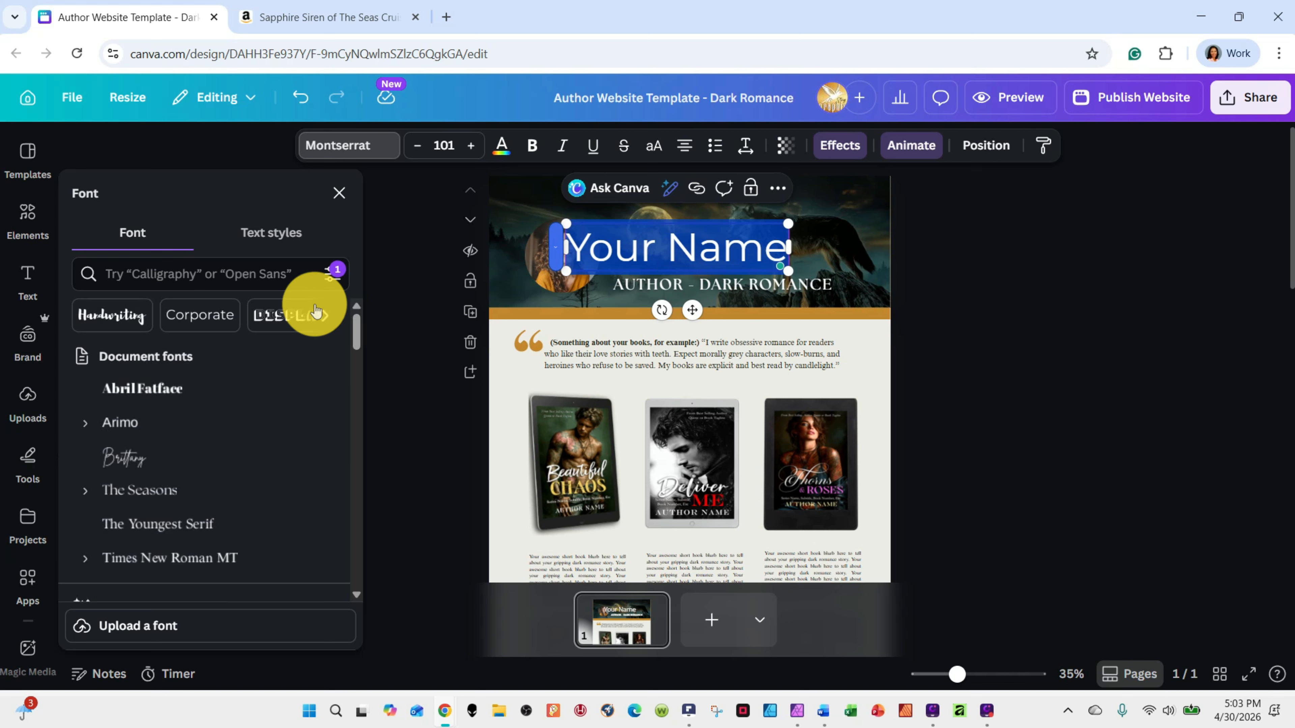
click(328, 277)
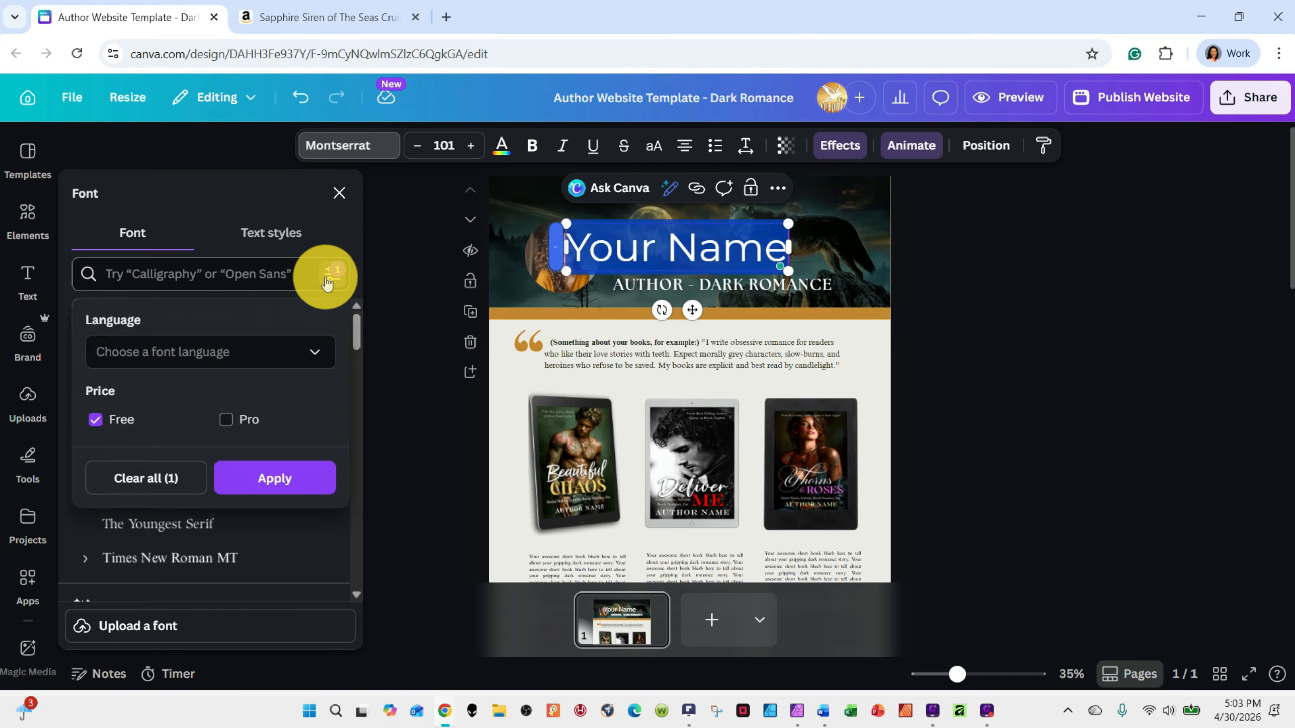
click(96, 419)
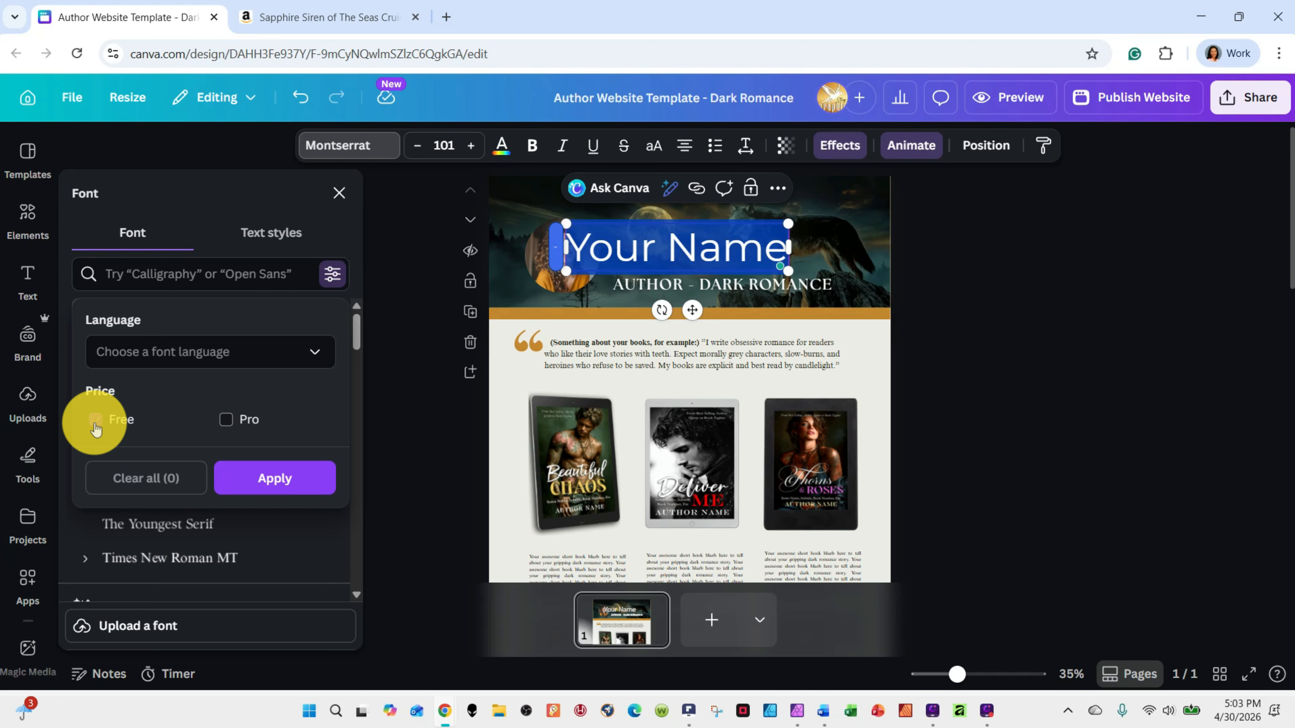
click(98, 421)
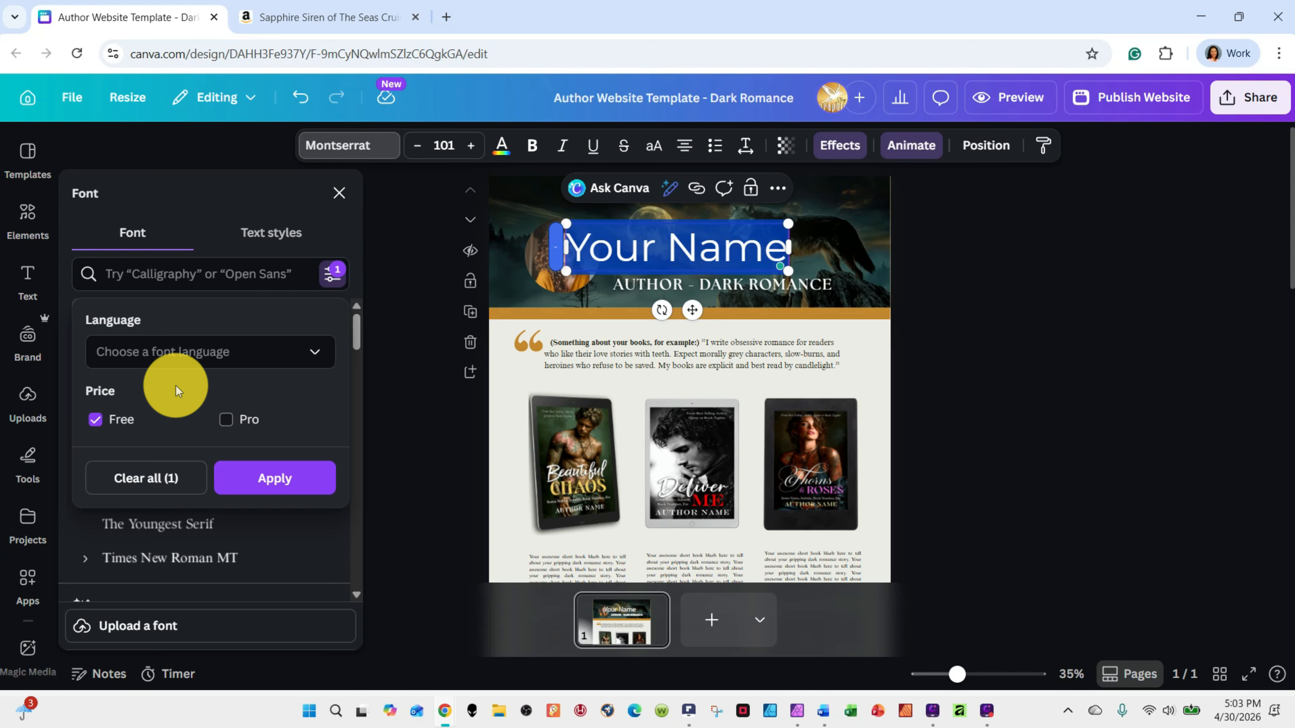
click(274, 477)
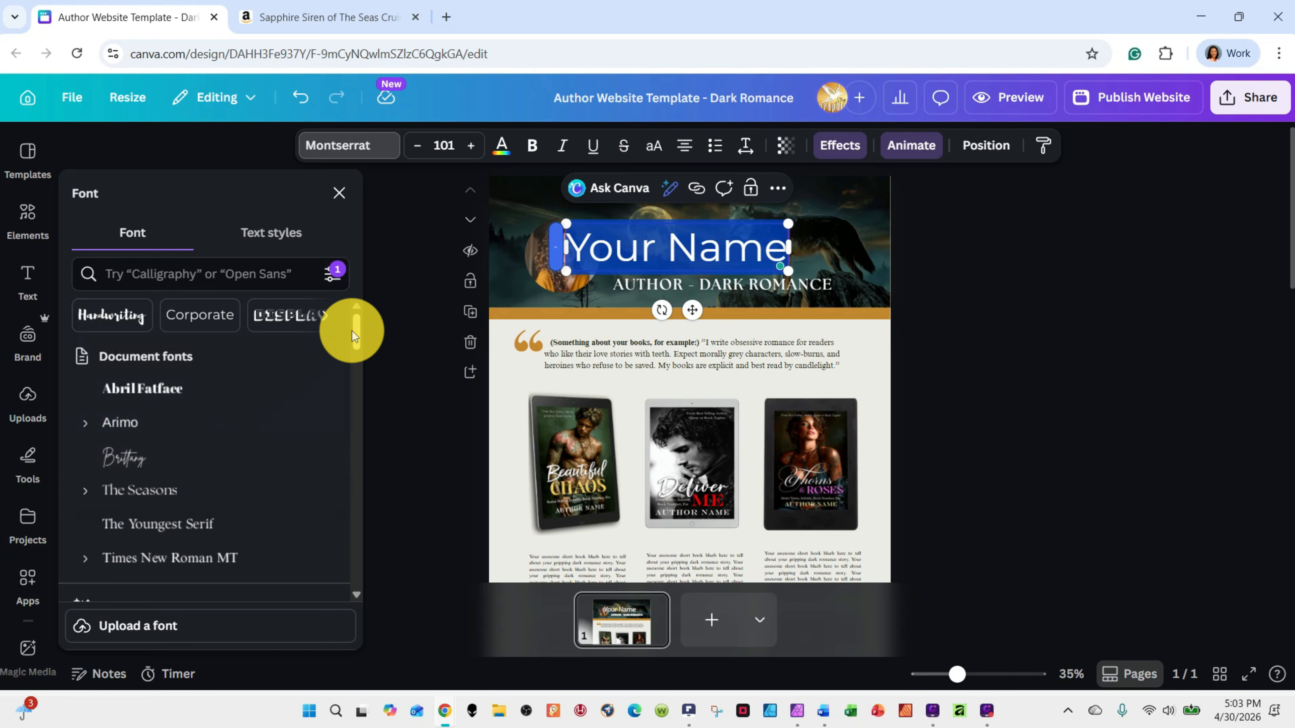
Set the "Your Name" heading's font to Brittany from the document fonts and deselect the heading
drag(353, 331, 371, 352)
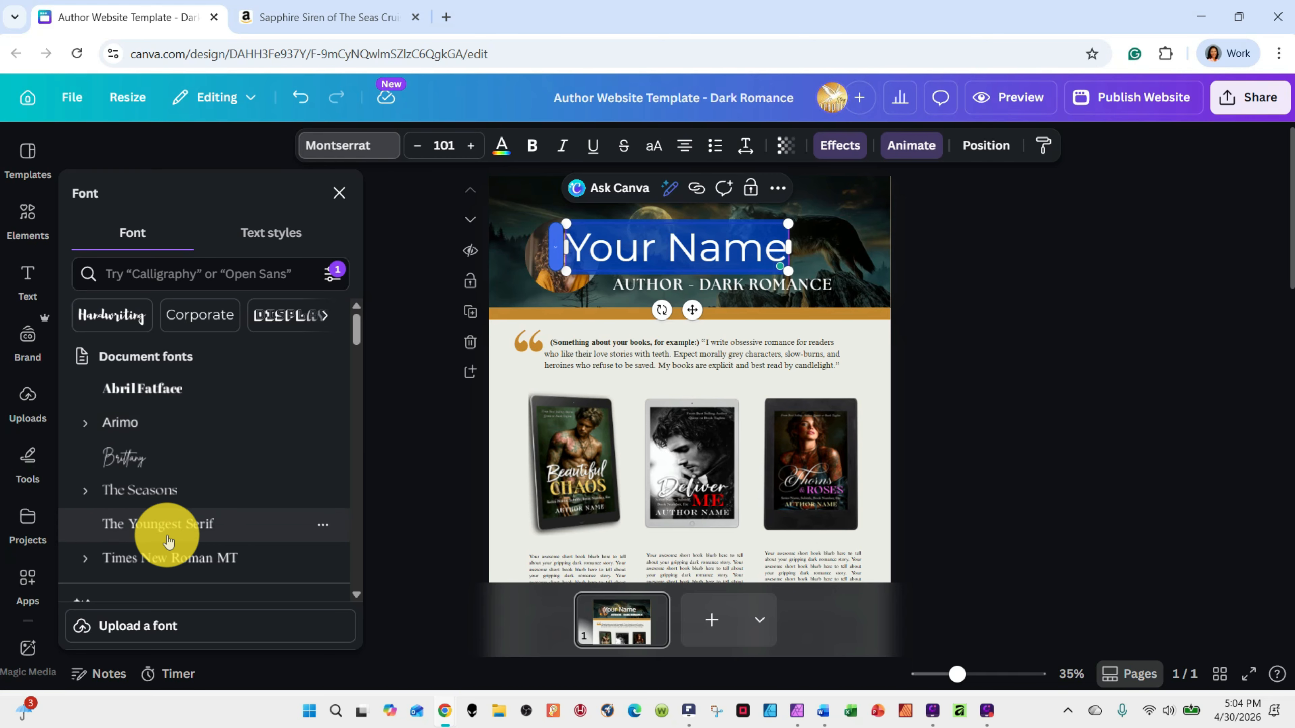
click(131, 457)
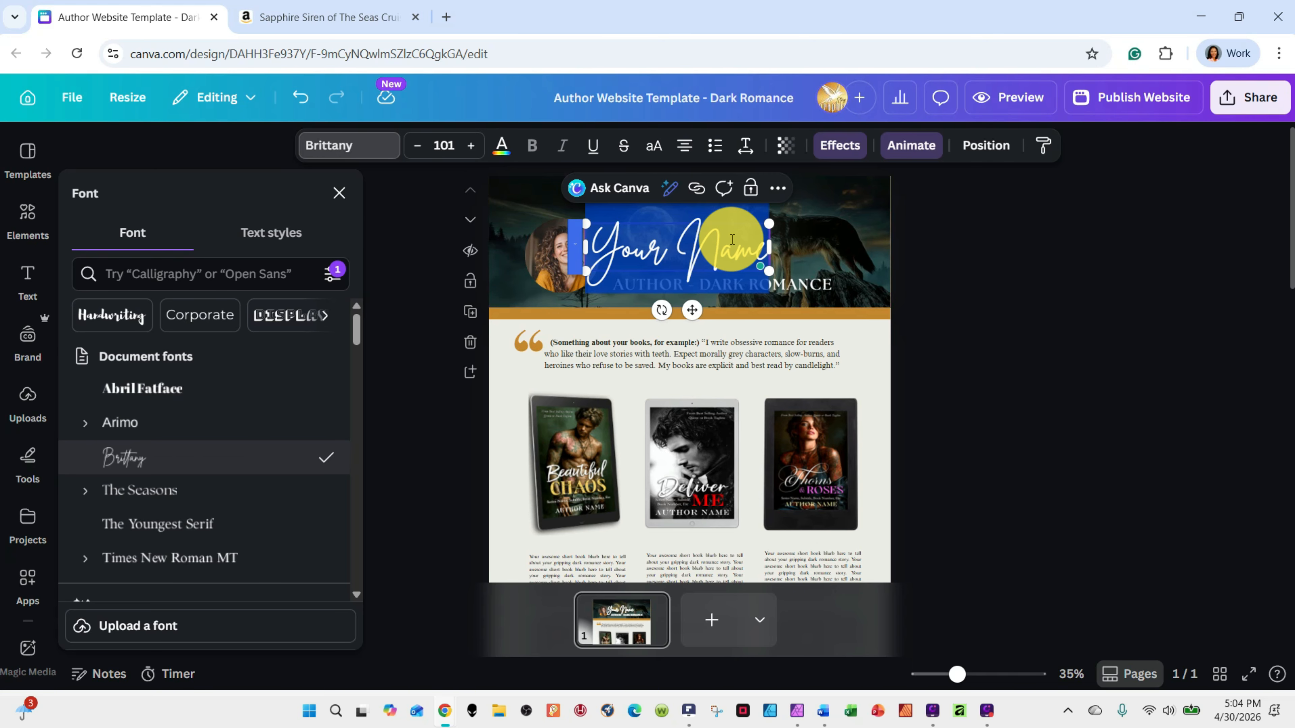
click(991, 315)
click(992, 330)
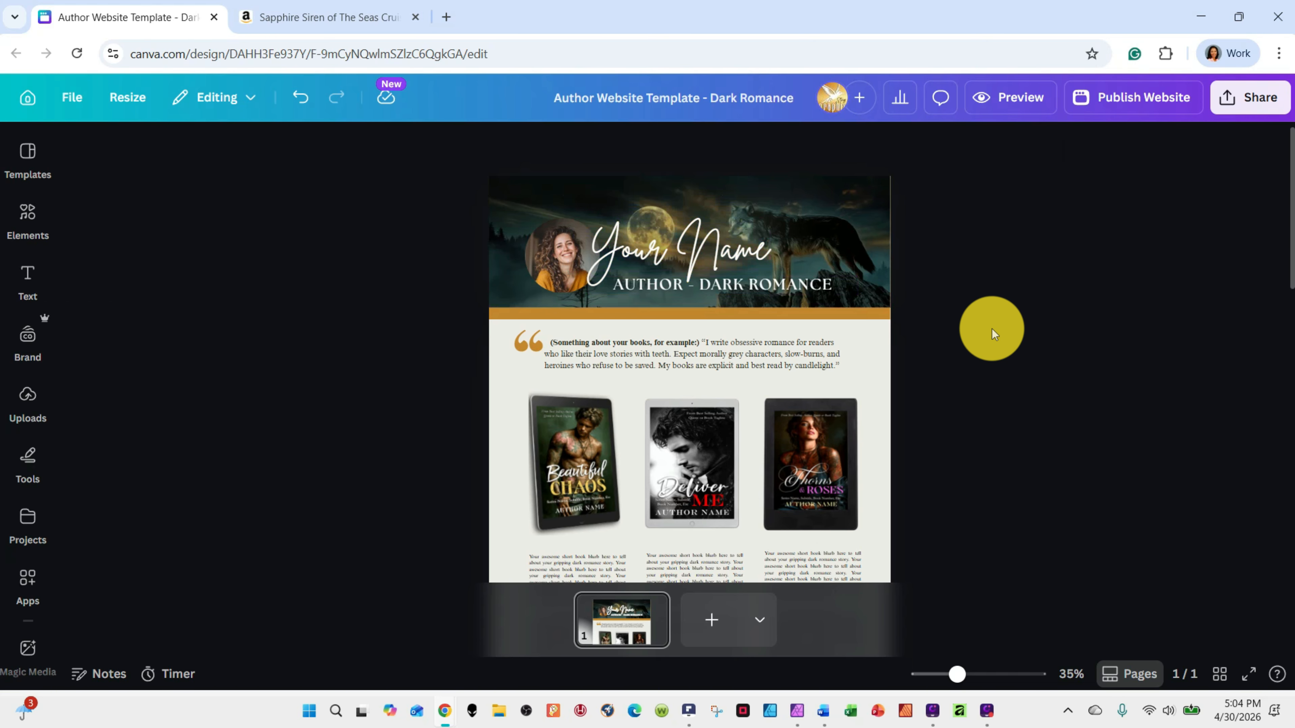
Select the "AUTHOR - DARK ROMANCE" line in the header to review its text options, leaving its wording as is
click(806, 285)
click(806, 285)
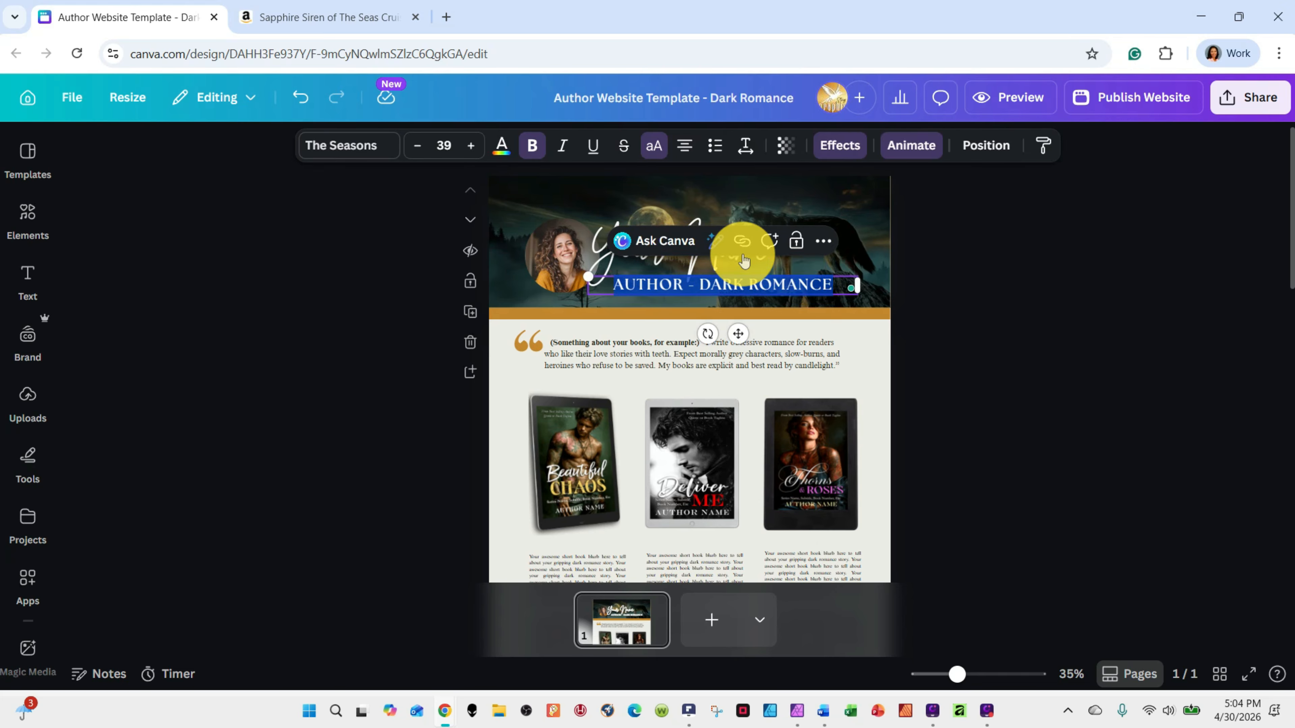
click(823, 240)
click(925, 230)
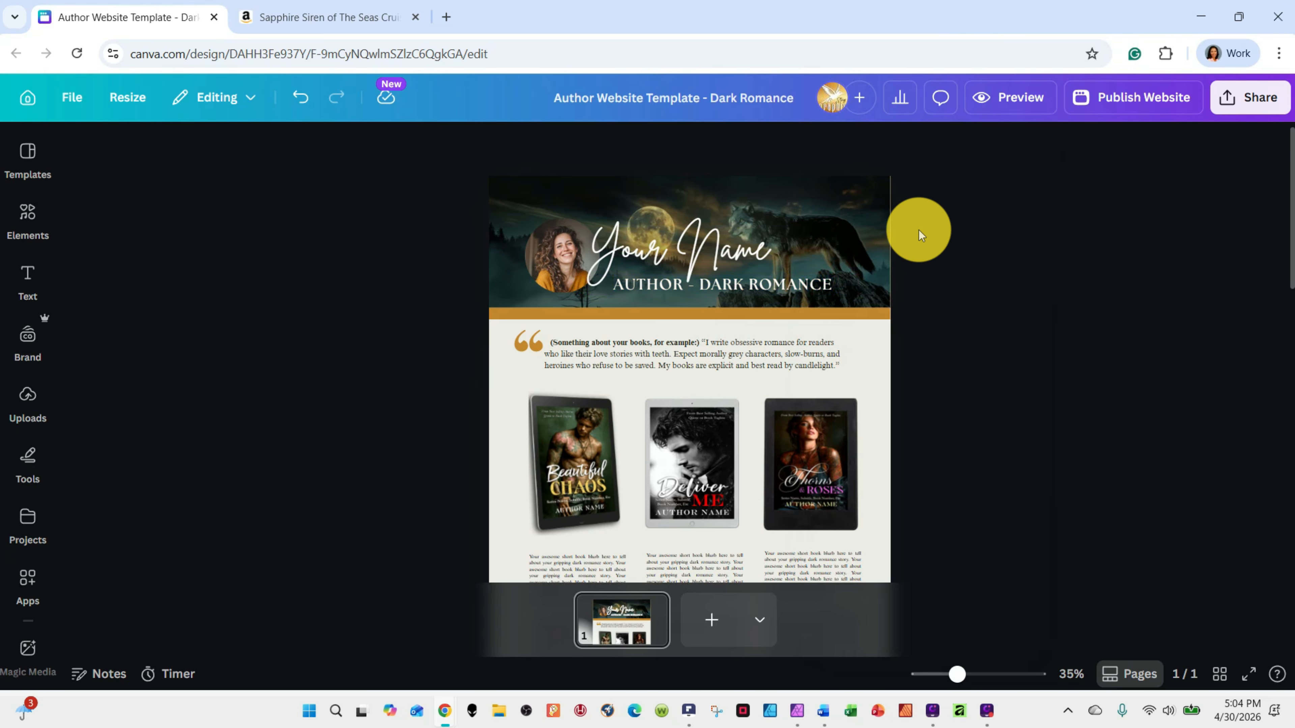
click(810, 287)
click(988, 269)
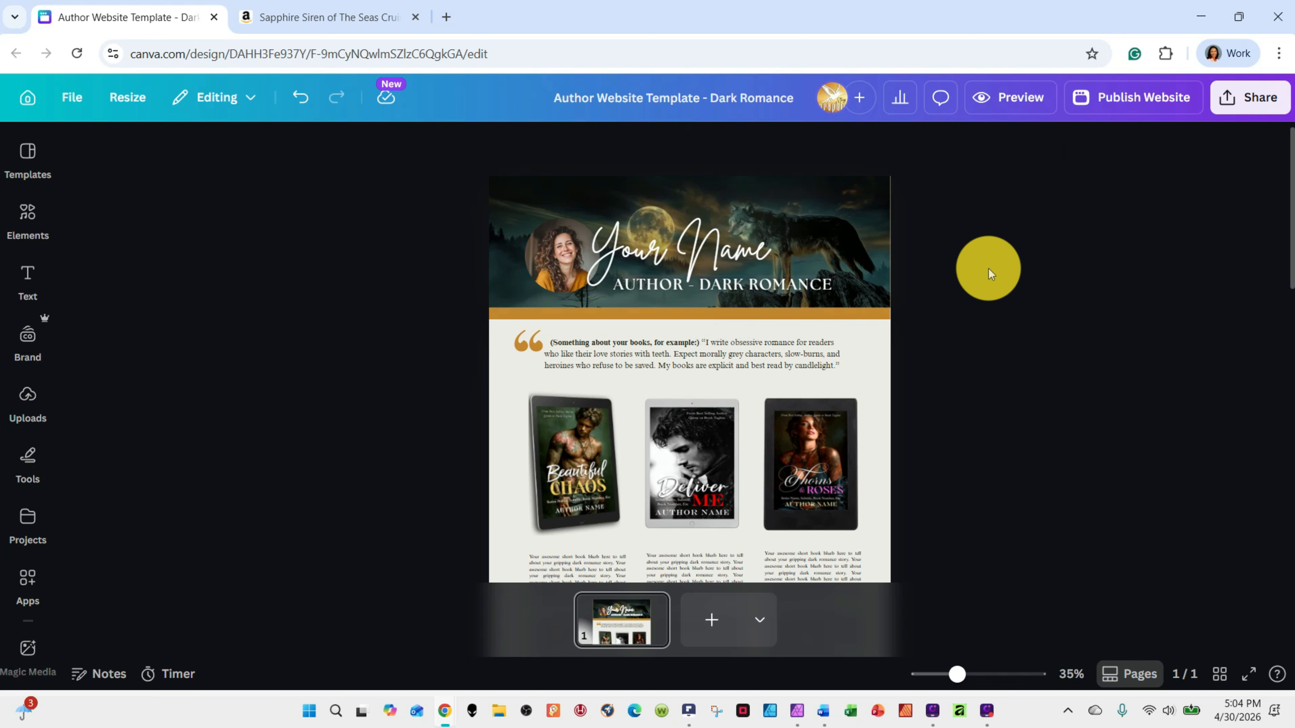
Delete the "AUTHOR - DARK ROMANCE" line from the header and undo the deletion
click(835, 288)
click(825, 239)
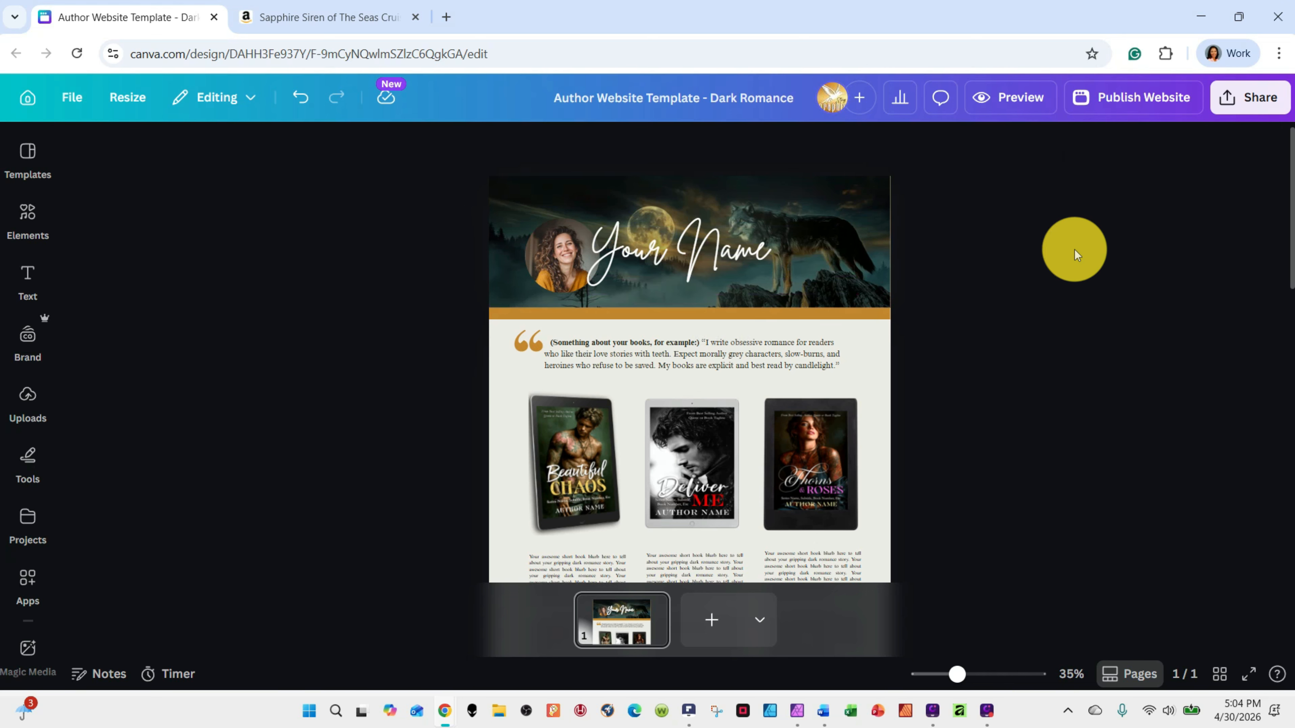
click(299, 99)
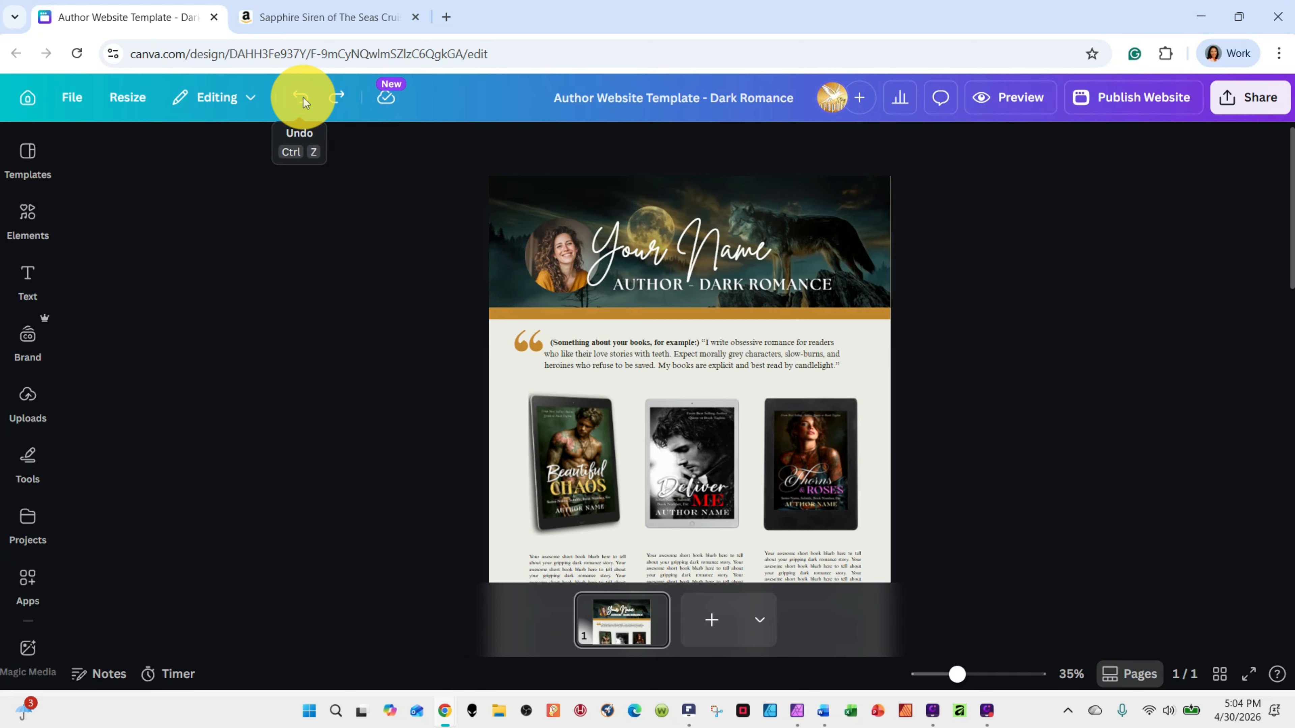
Replace the header's "AUTHOR - DARK ROMANCE" line with the text "SWEET ROMANCE"
click(797, 286)
click(797, 286)
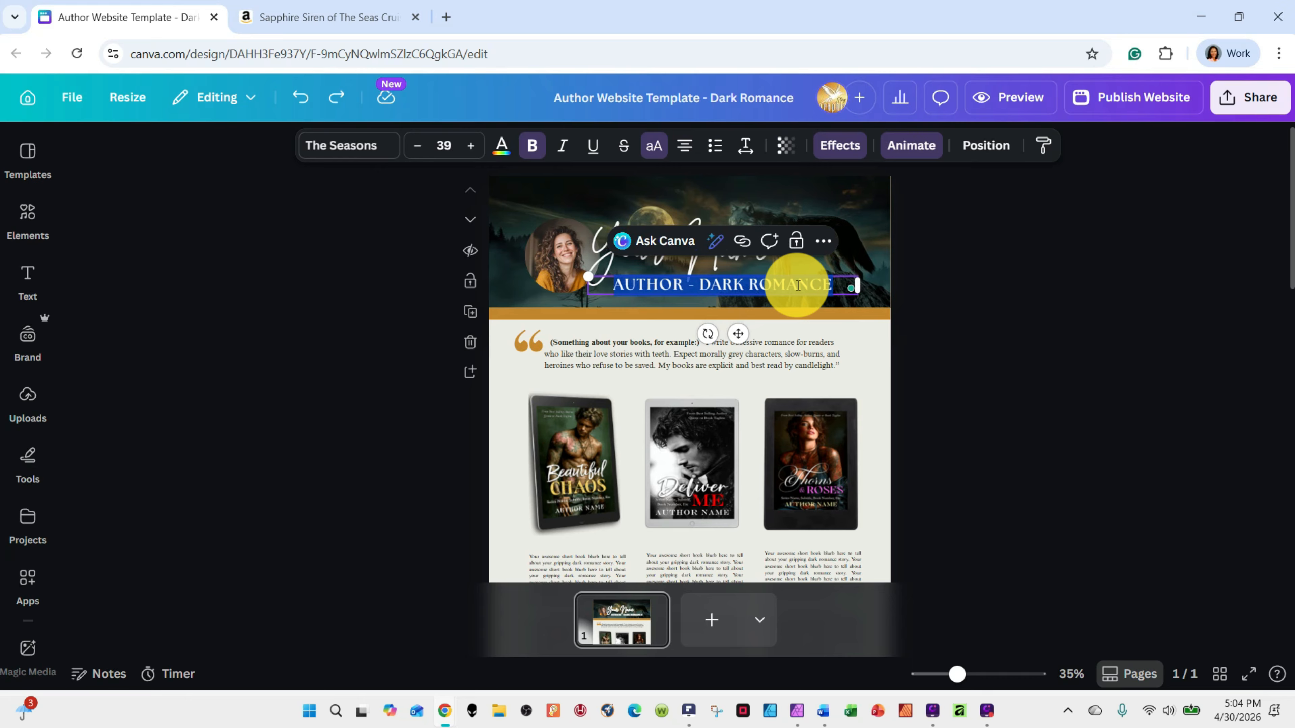
text(SWEET ROMA)
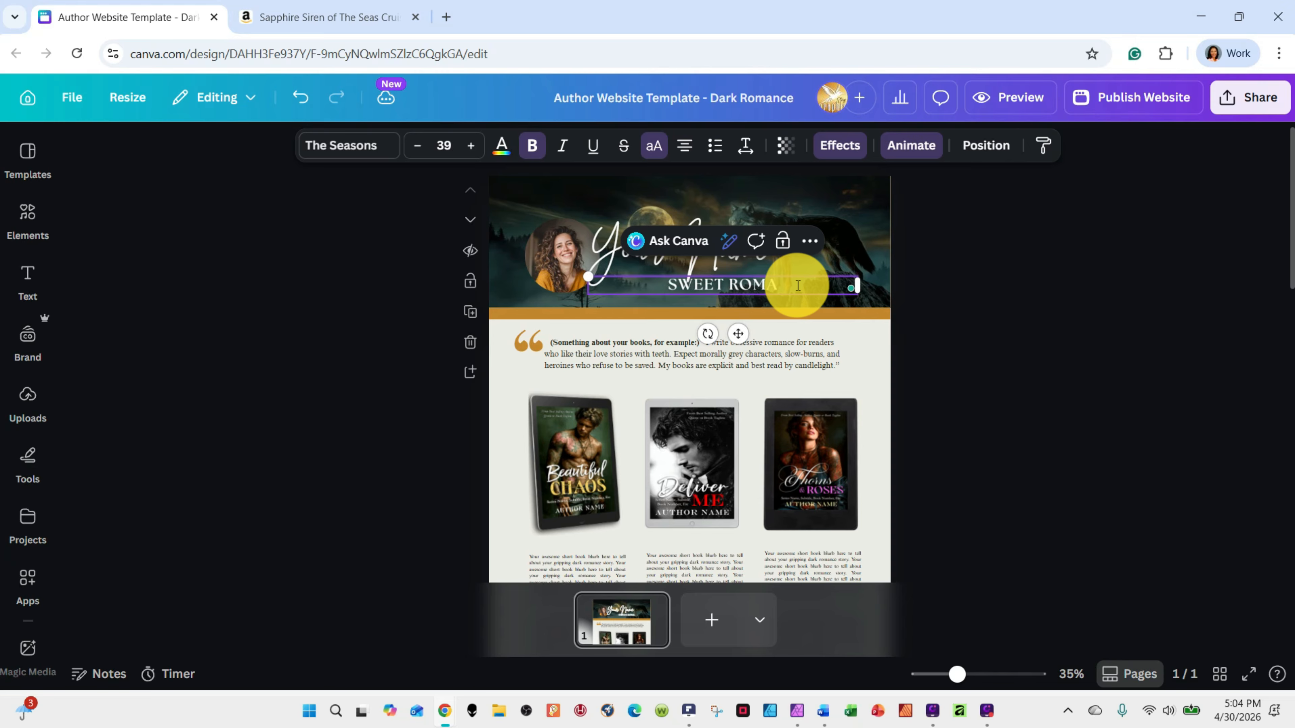
key(BackSpace)
key(BackSpace)
key(BackSpace)
key(BackSpace)
key(BackSpace)
key(BackSpace)
key(BackSpace)
key(BackSpace)
key(BackSpace)
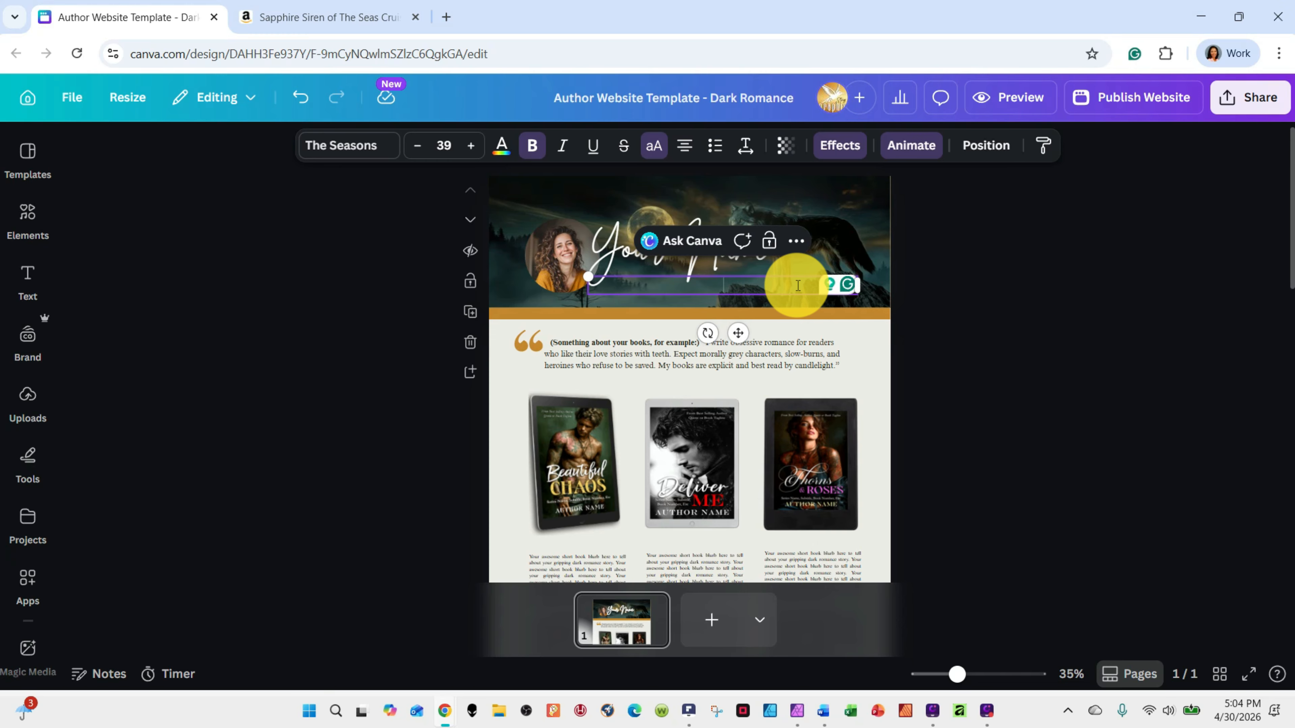
text(S)
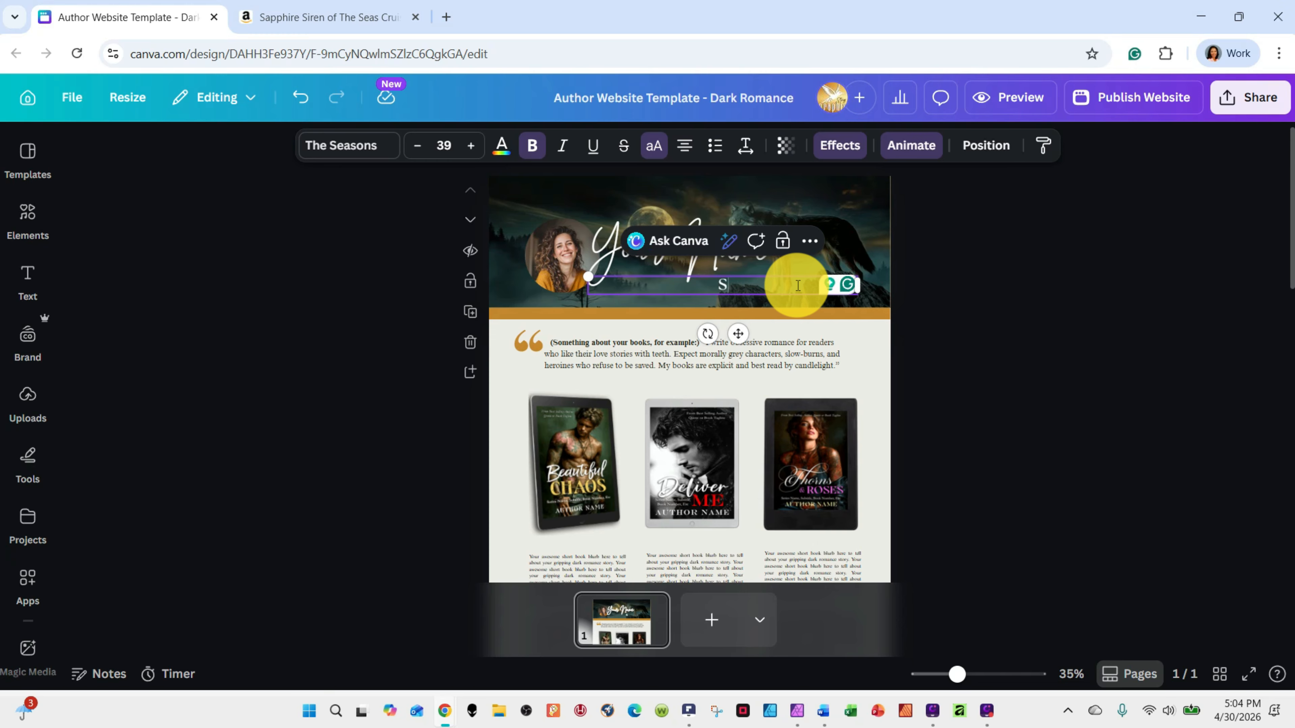
text(WEET ROMCNE)
key(BackSpace)
text(ANCE)
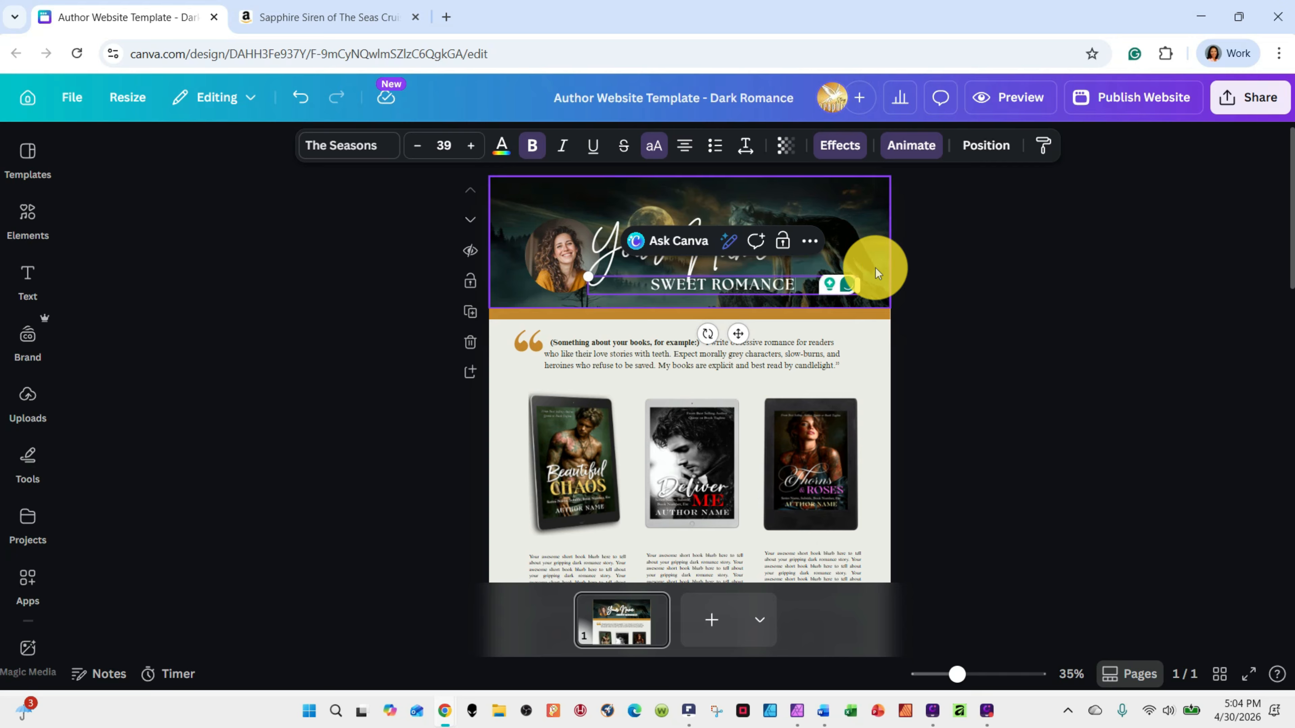
Undo the tagline text changes until the original "AUTHOR - DARK ROMANCE" wording is restored
click(308, 108)
click(308, 109)
click(307, 108)
click(307, 109)
click(307, 109)
click(307, 108)
click(307, 109)
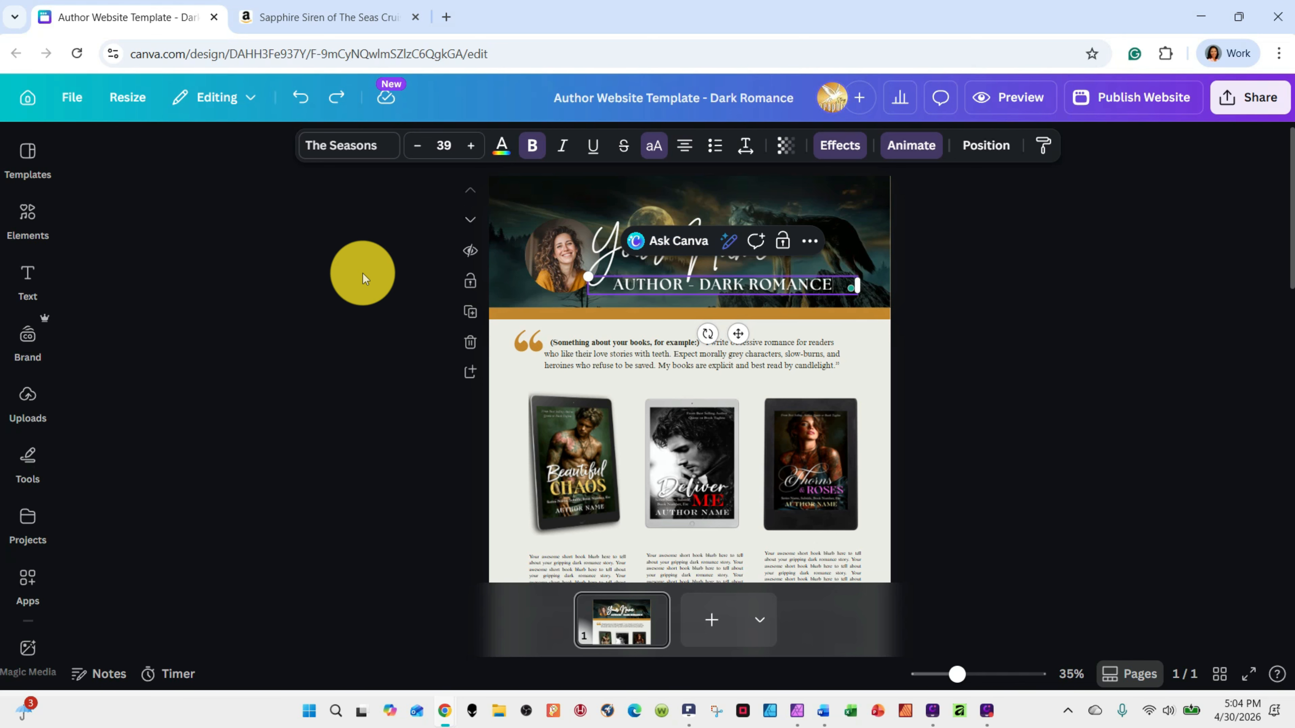
Try the uploaded "Deliver Me" book cover in the header's round portrait frame and undo the replacement
click(555, 250)
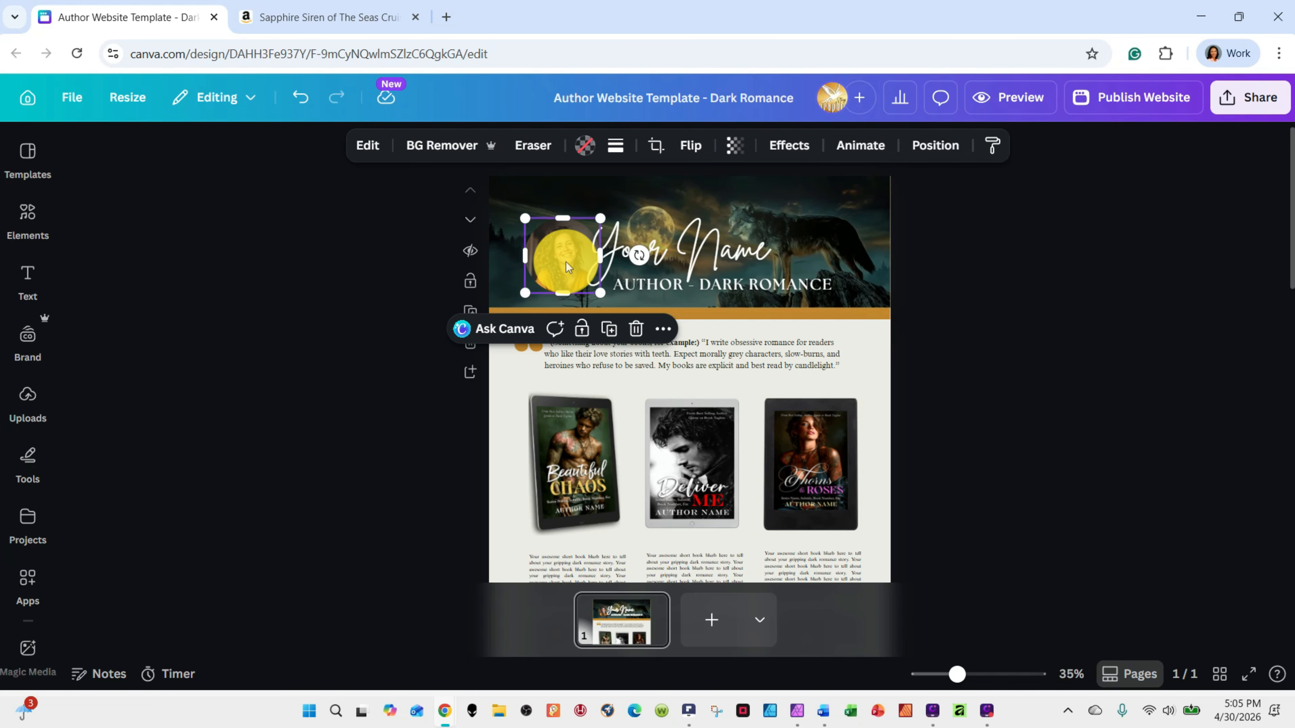
click(28, 405)
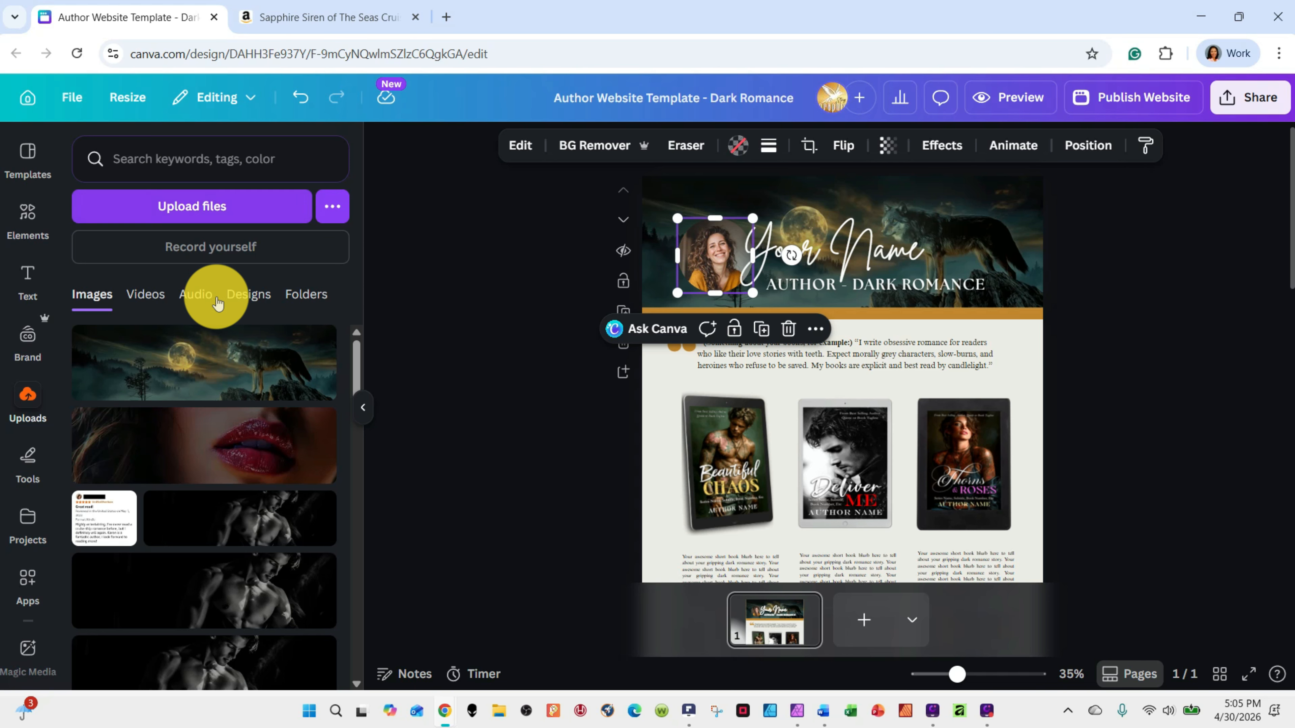
click(478, 321)
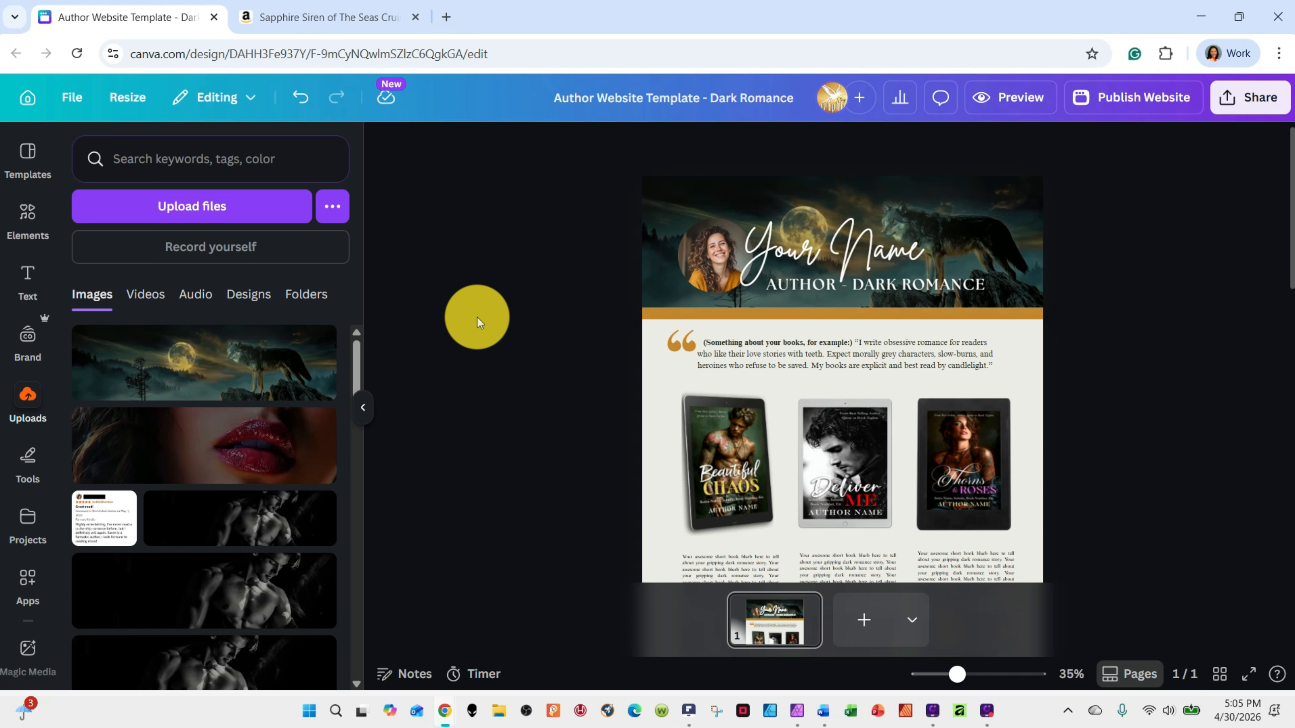
click(714, 254)
drag(362, 346, 358, 444)
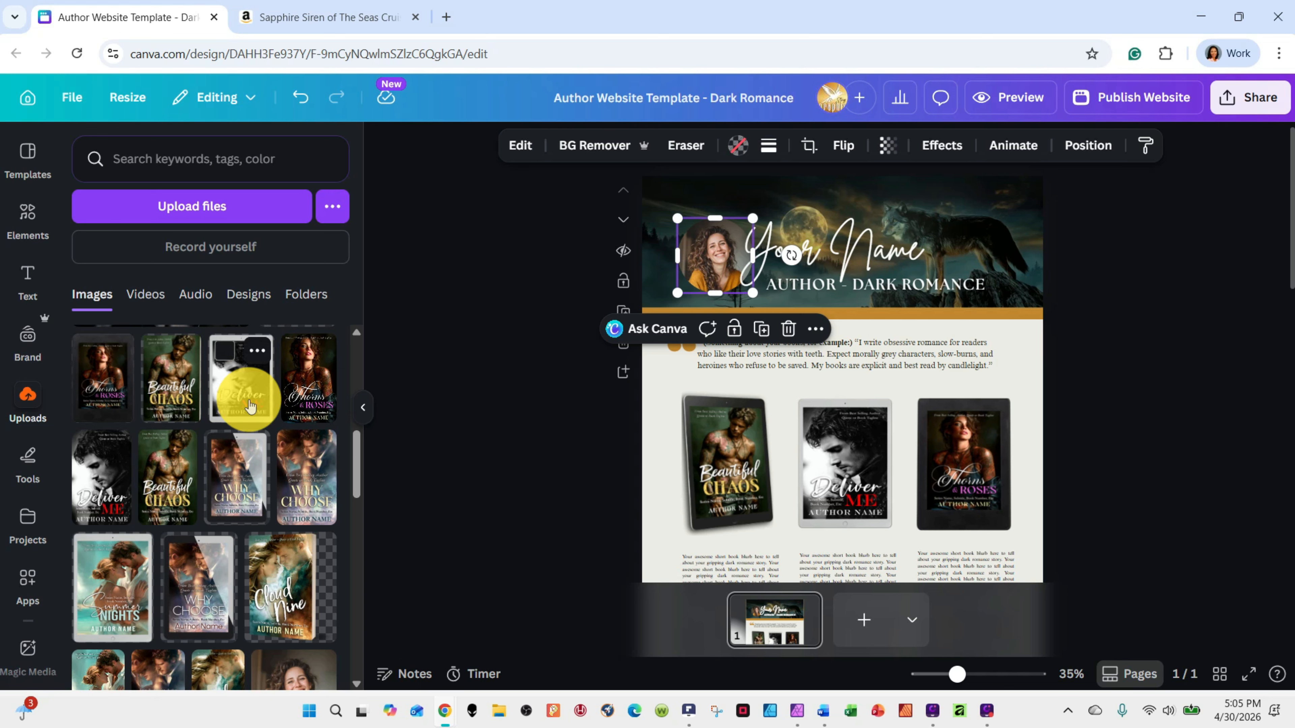
drag(235, 394, 711, 266)
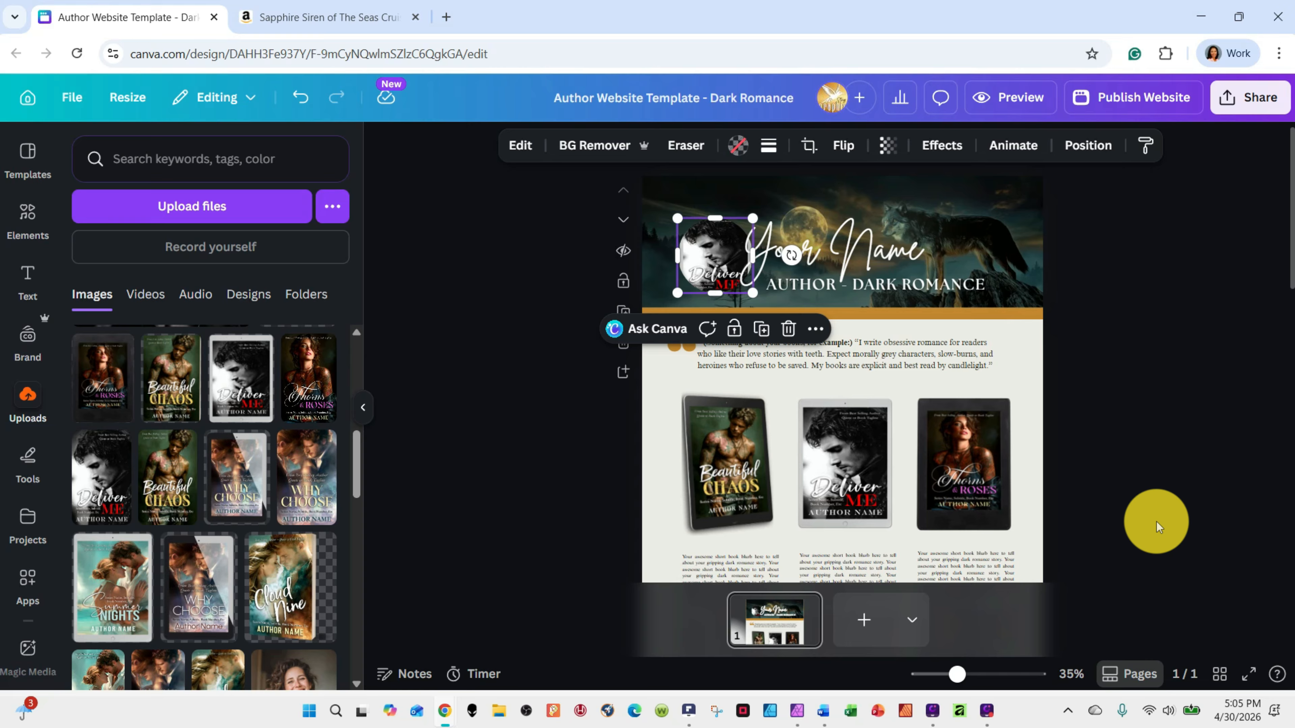
click(303, 99)
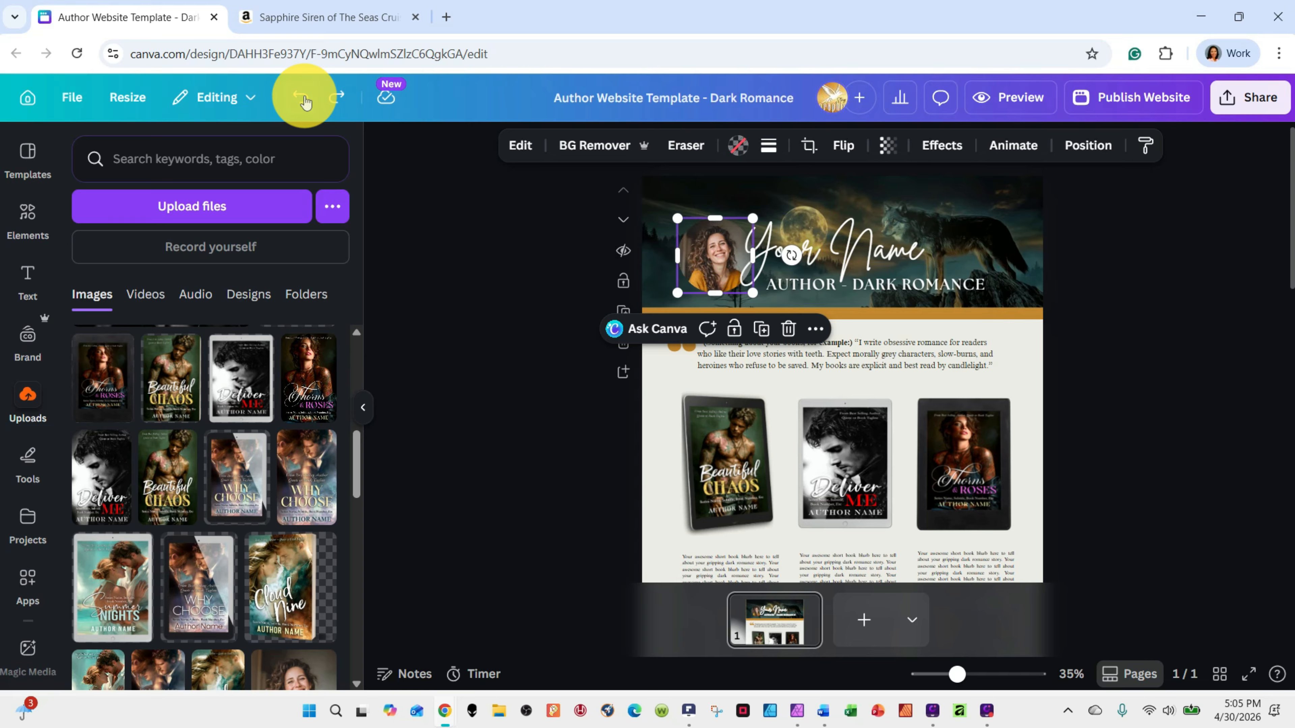
Delete the portrait image and its round frame from the header, and undo both deletions
right_click(720, 245)
click(705, 240)
click(578, 275)
click(718, 270)
click(789, 330)
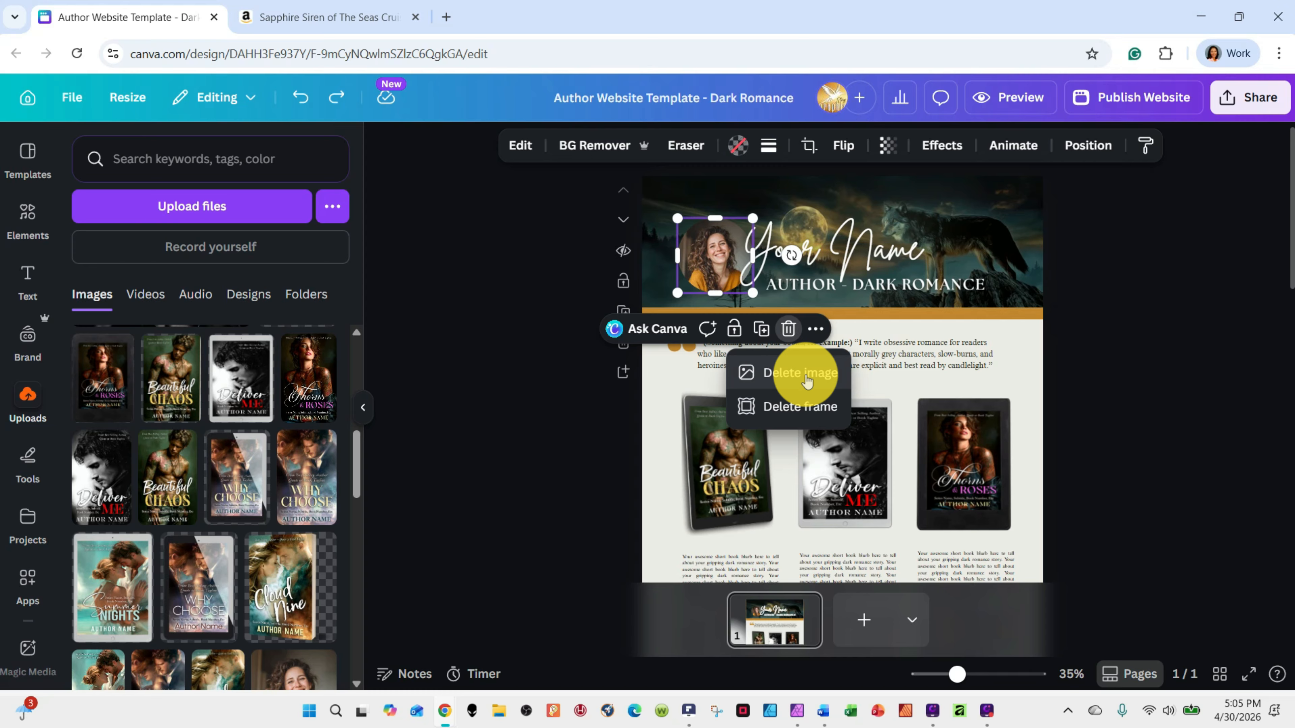
click(804, 377)
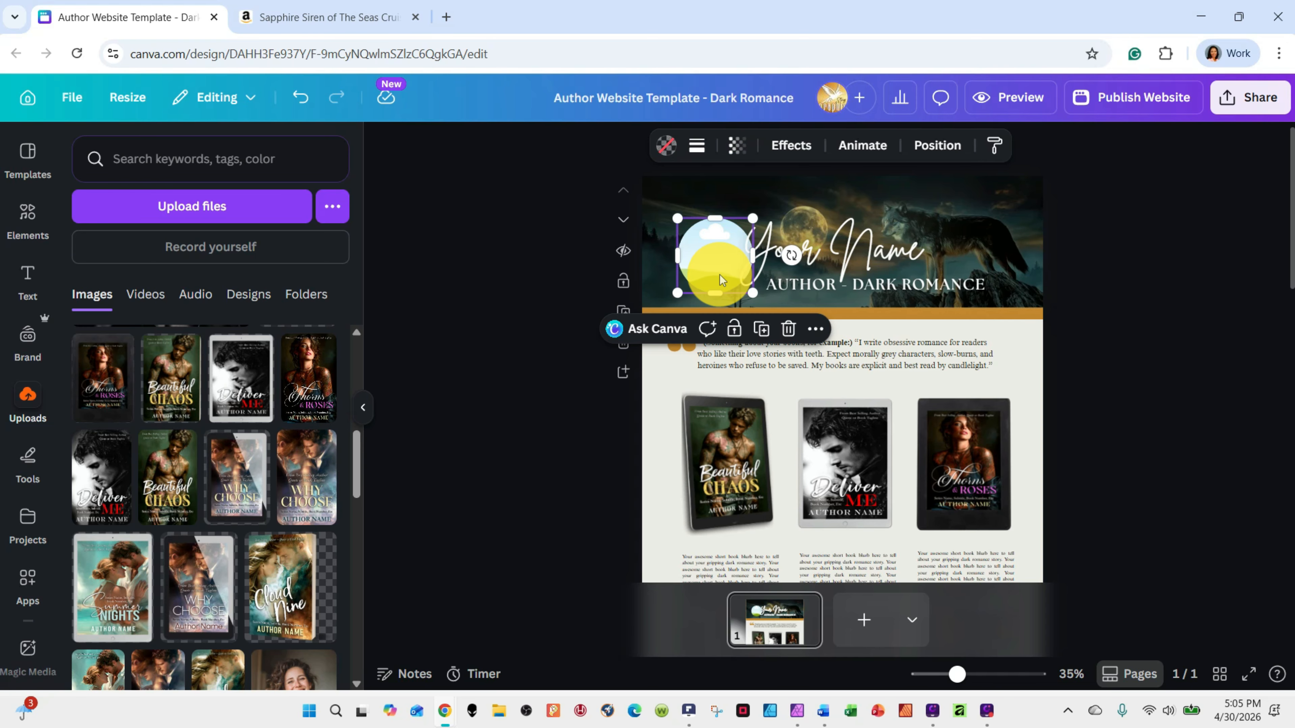
click(788, 328)
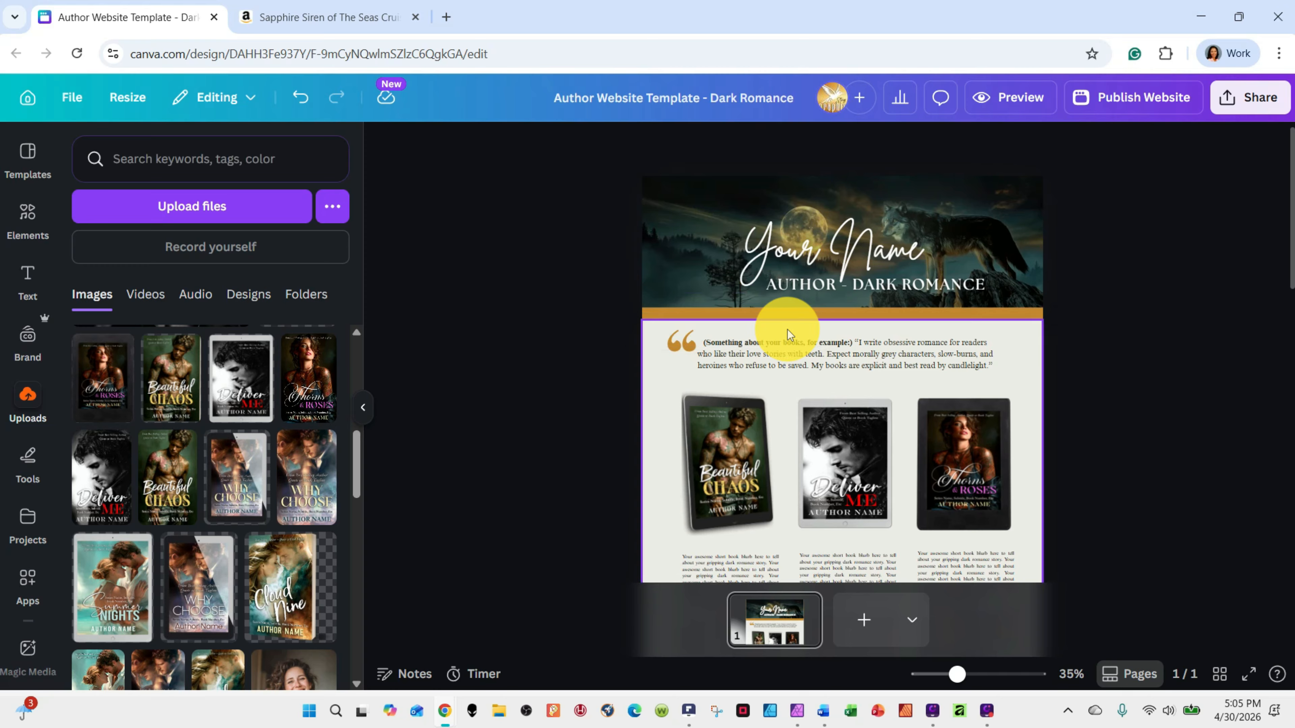
click(302, 97)
click(302, 97)
Stretch the thin gold strip beneath the header banner into a tall section and check the page around it
click(968, 312)
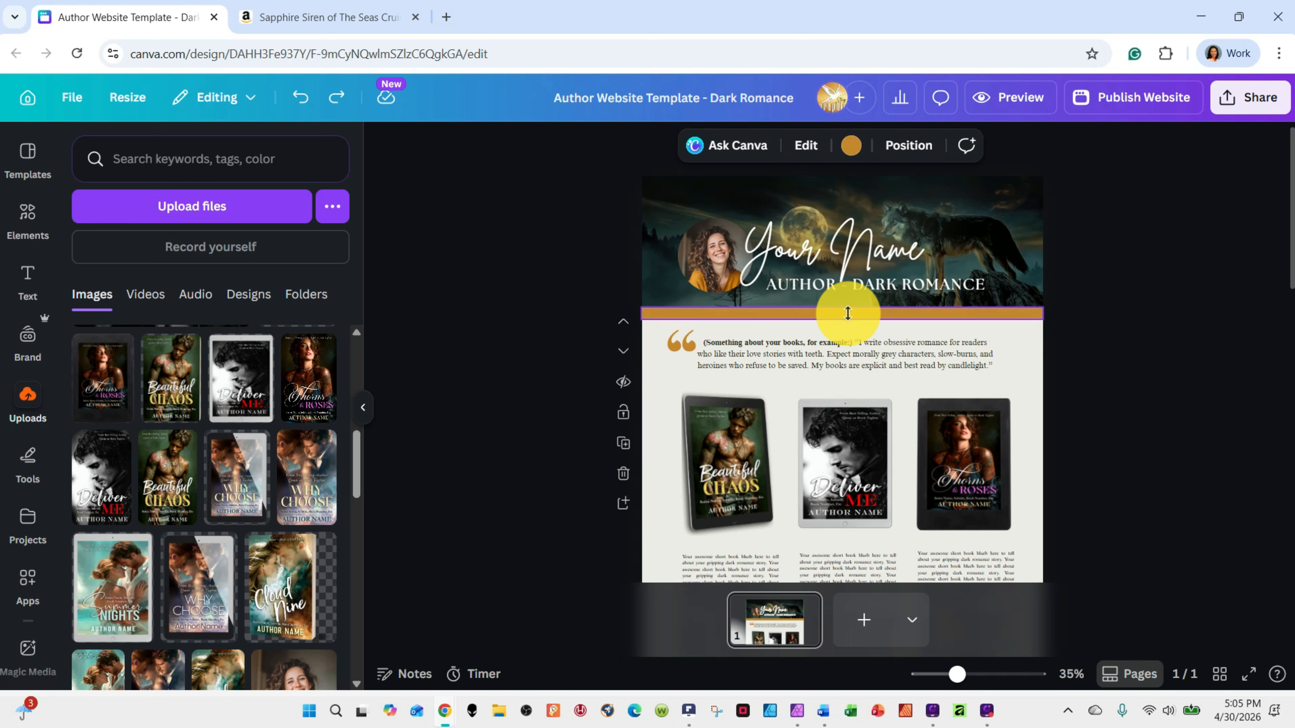
drag(847, 326, 853, 509)
scroll(852, 509, down, 2)
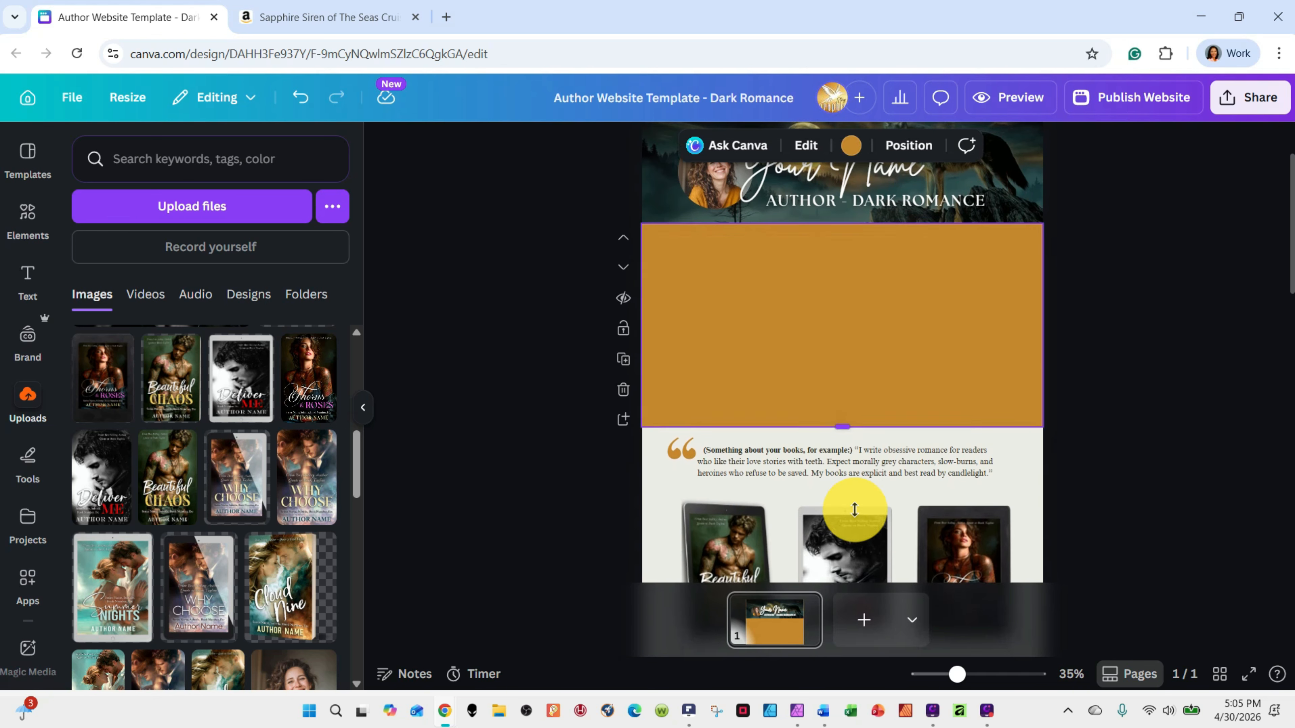
scroll(842, 334, down, 2)
scroll(957, 367, down, 5)
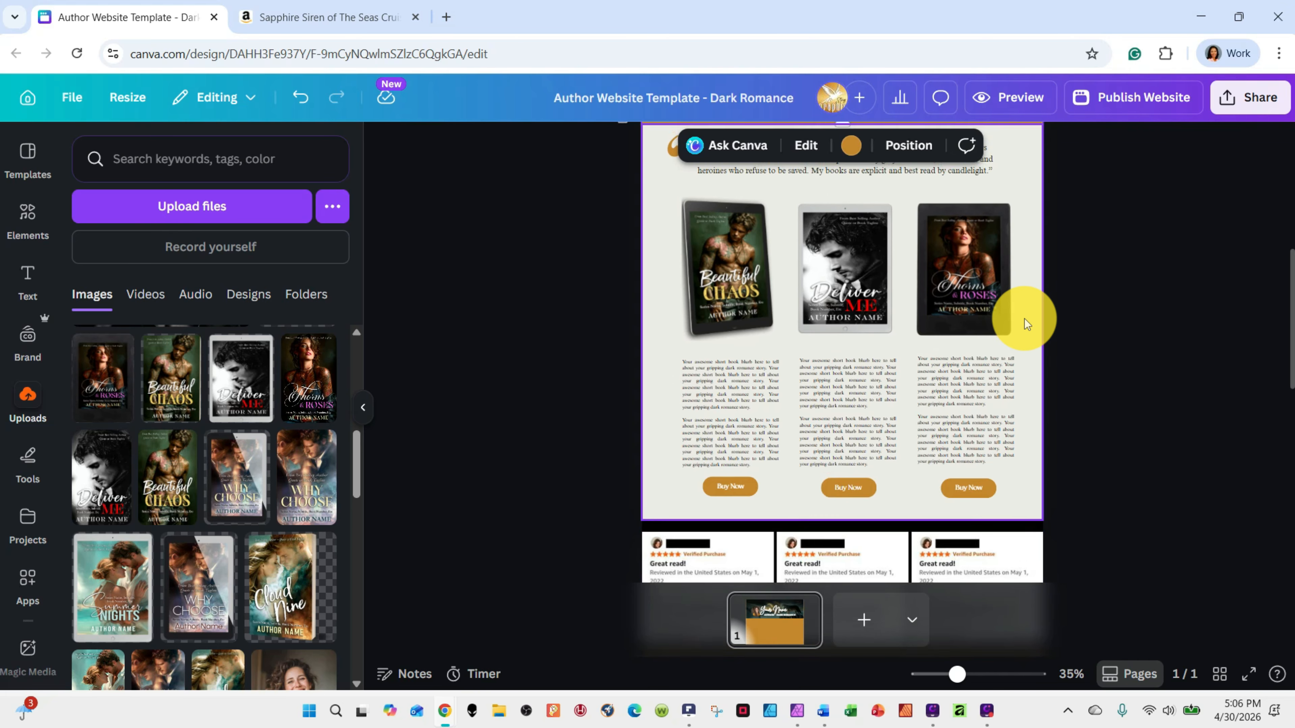
scroll(1026, 321, up, 5)
click(834, 286)
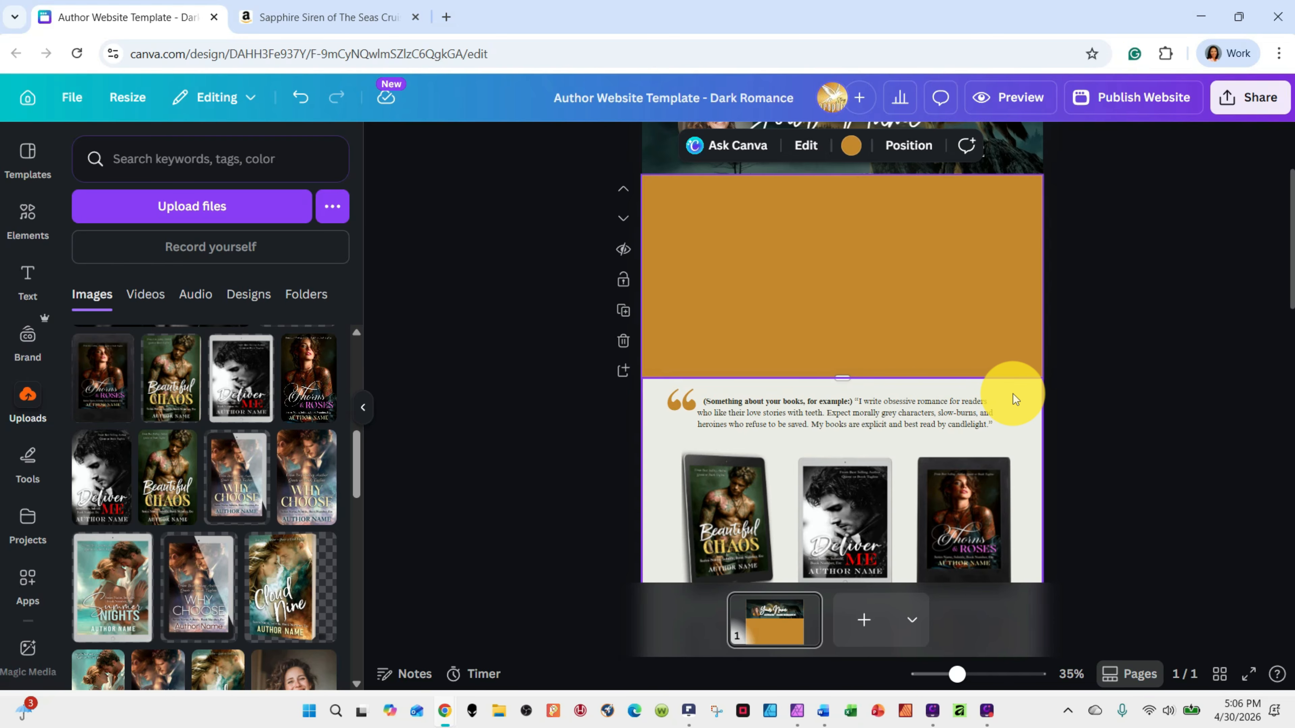
scroll(1012, 394, up, 2)
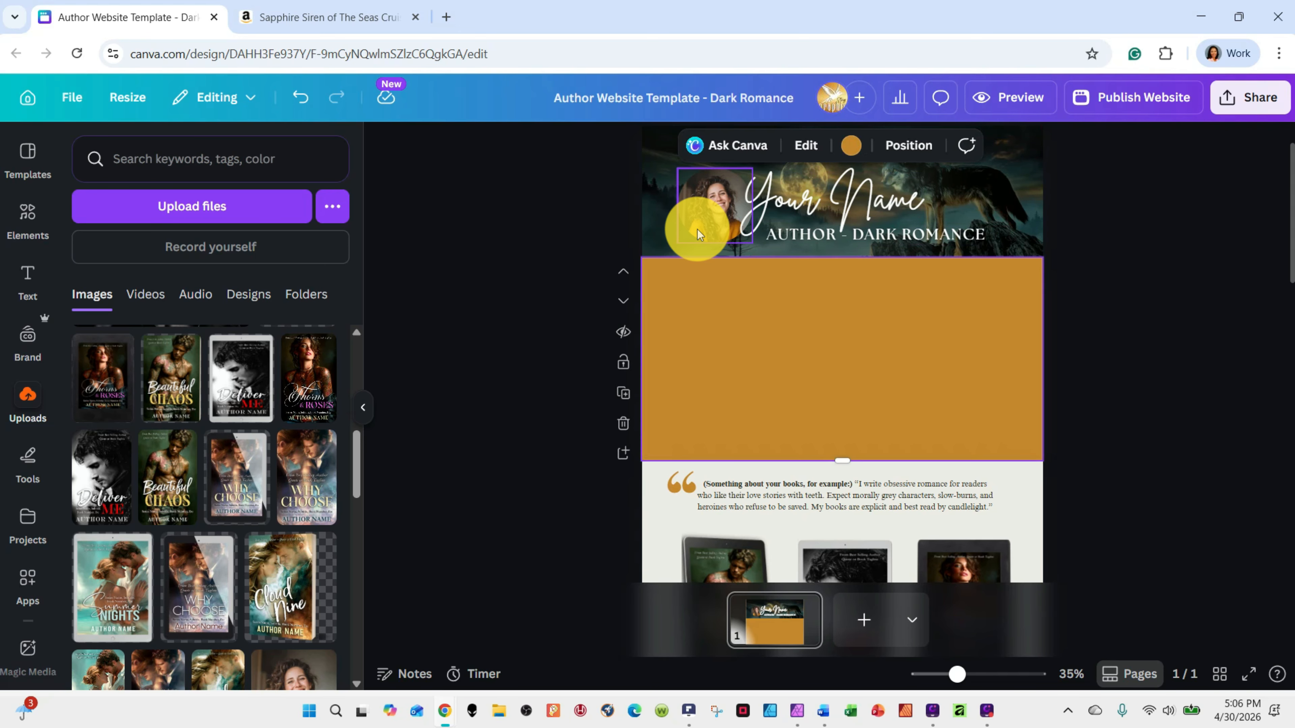
scroll(889, 316, down, 1)
scroll(887, 358, up, 2)
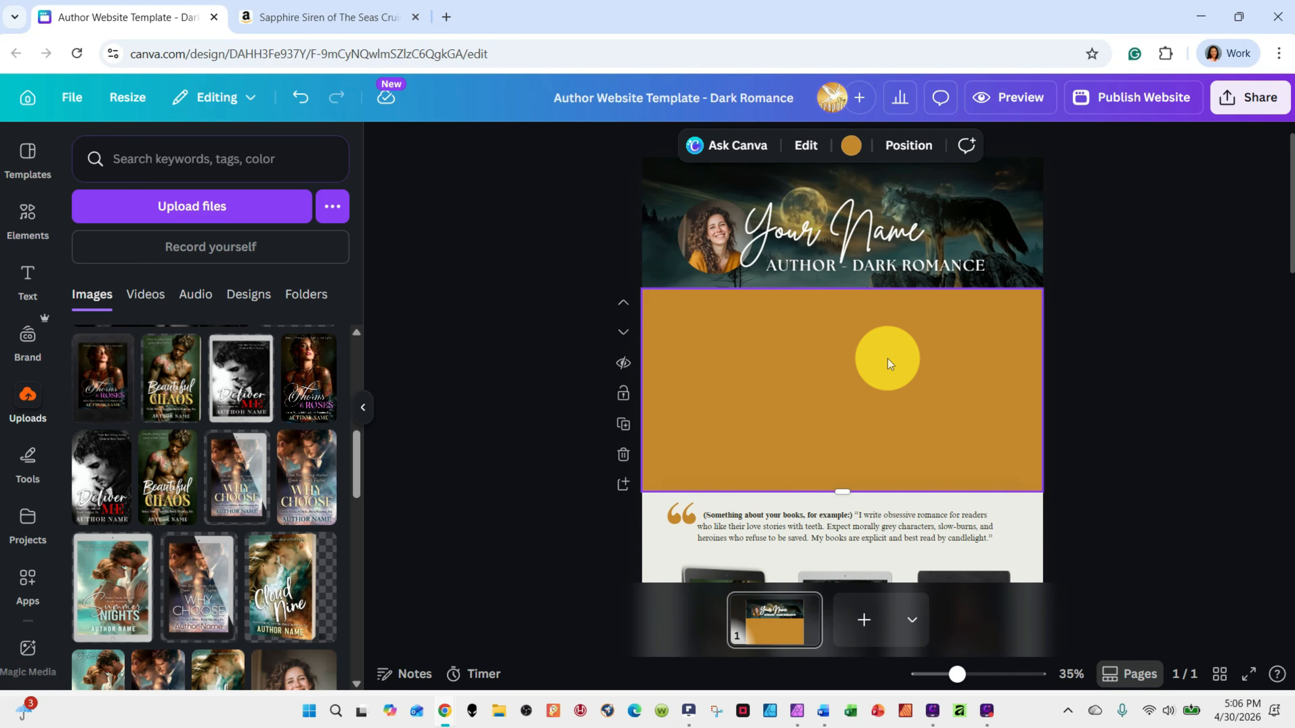
Try the dark gray yellow green document color on the enlarged gold section, undo it, and shrink the section back to a thin strip
click(850, 146)
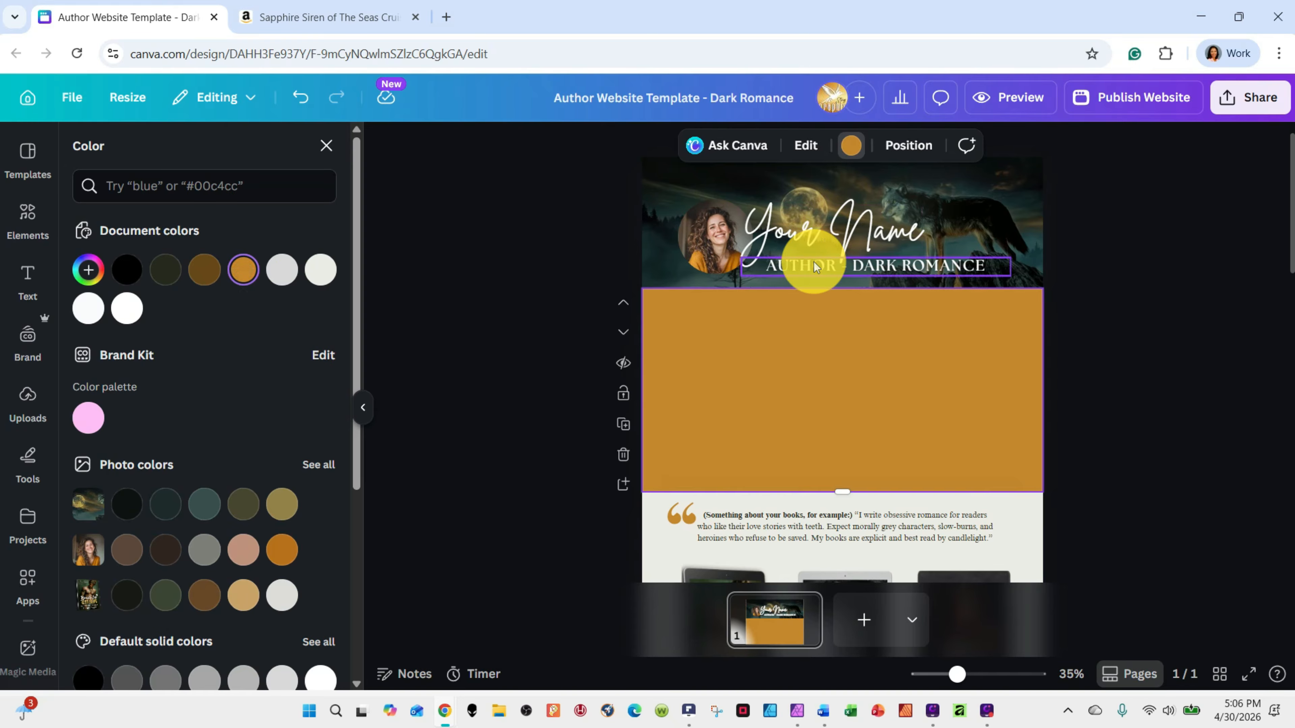
click(165, 269)
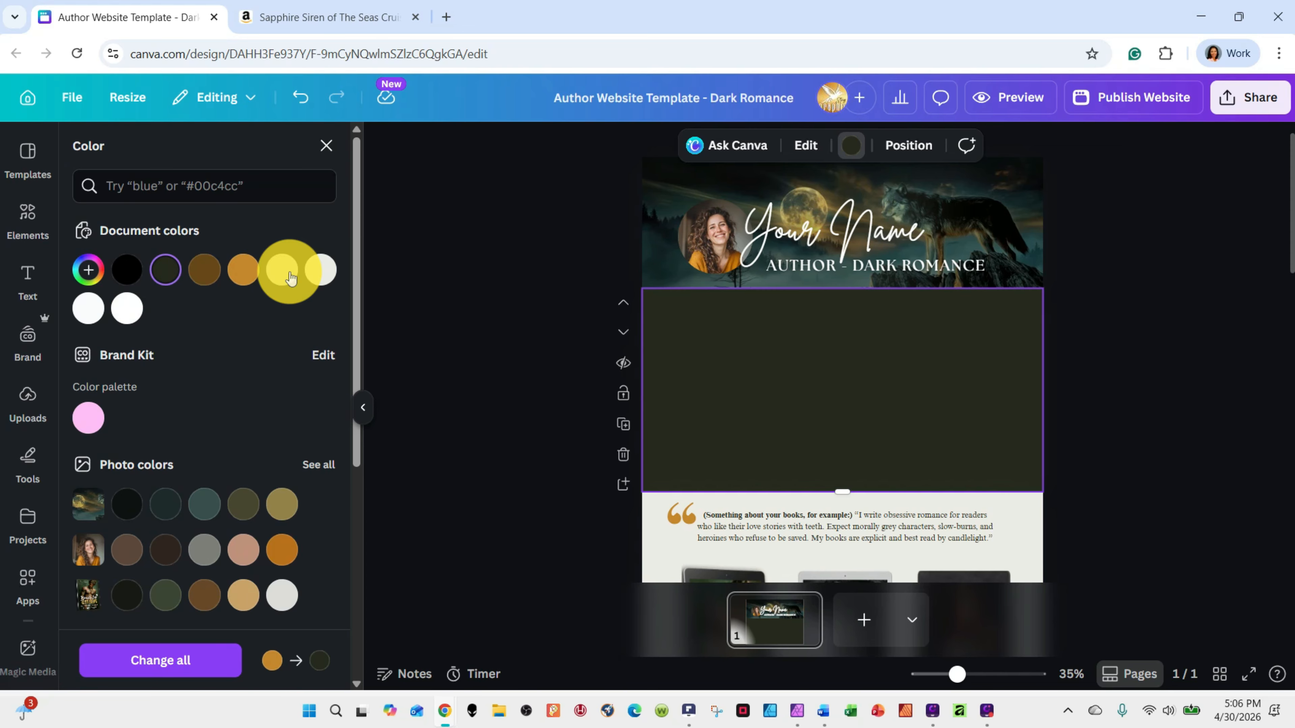
click(297, 105)
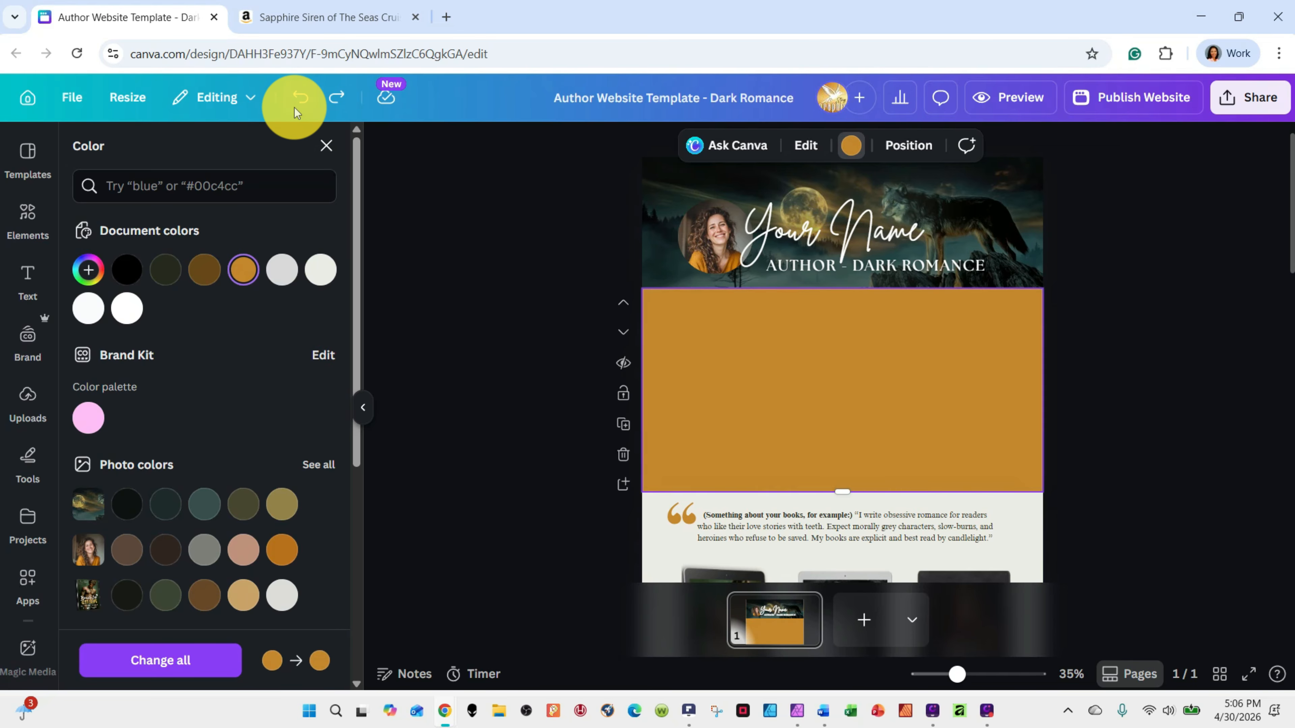
drag(840, 491, 846, 306)
click(1132, 291)
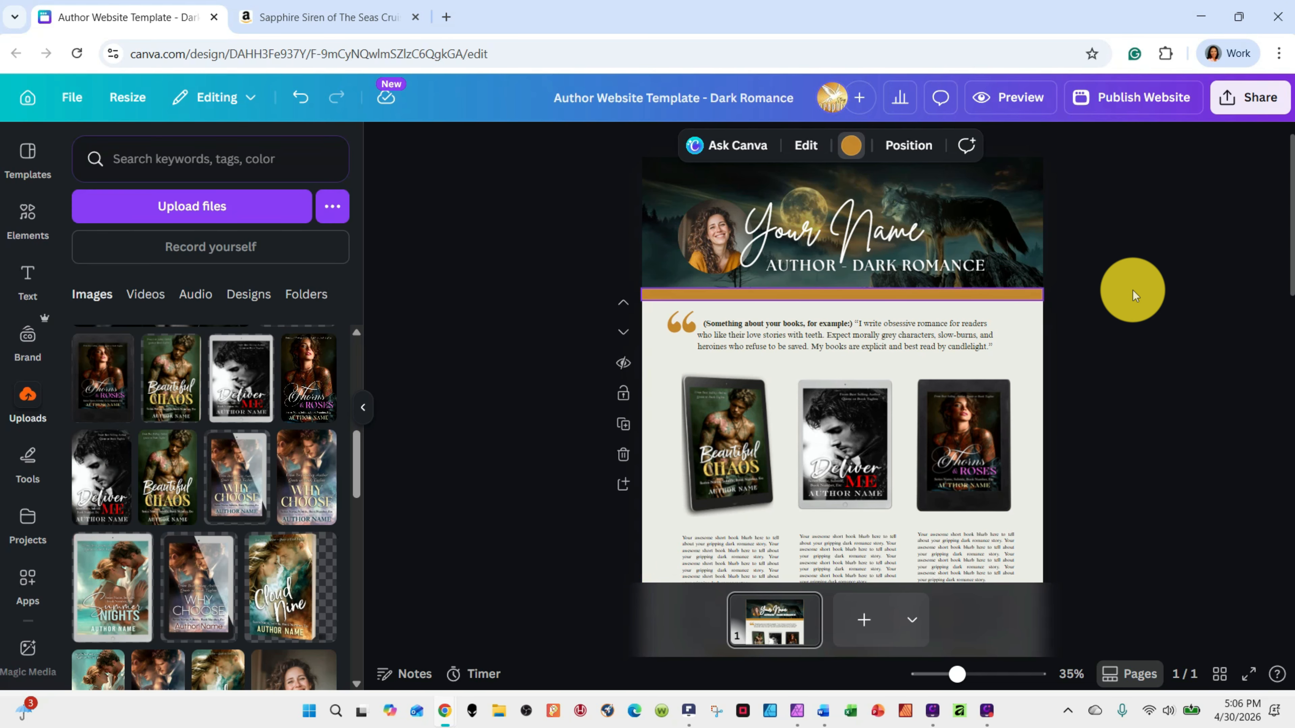
Try the dark gray yellow green #26291d on the large quotation mark, and set it back to the gold document color
scroll(1007, 344, down, 2)
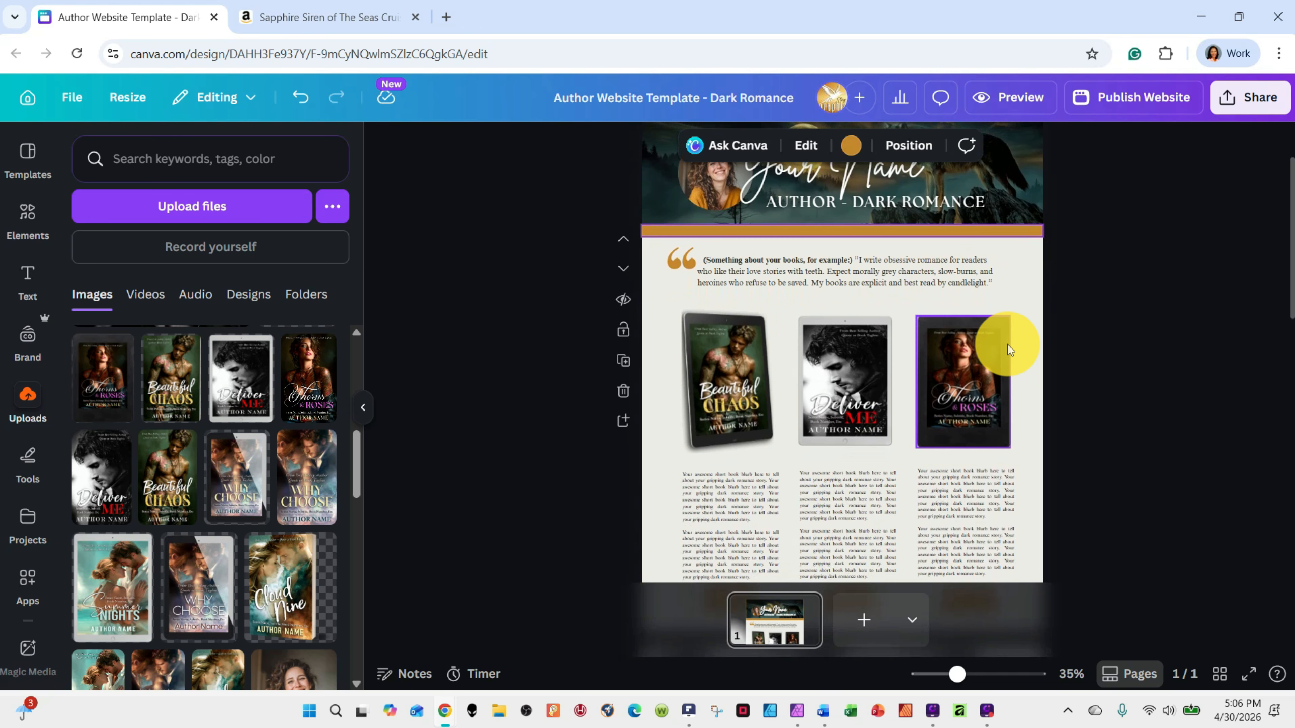
scroll(1003, 271, up, 1)
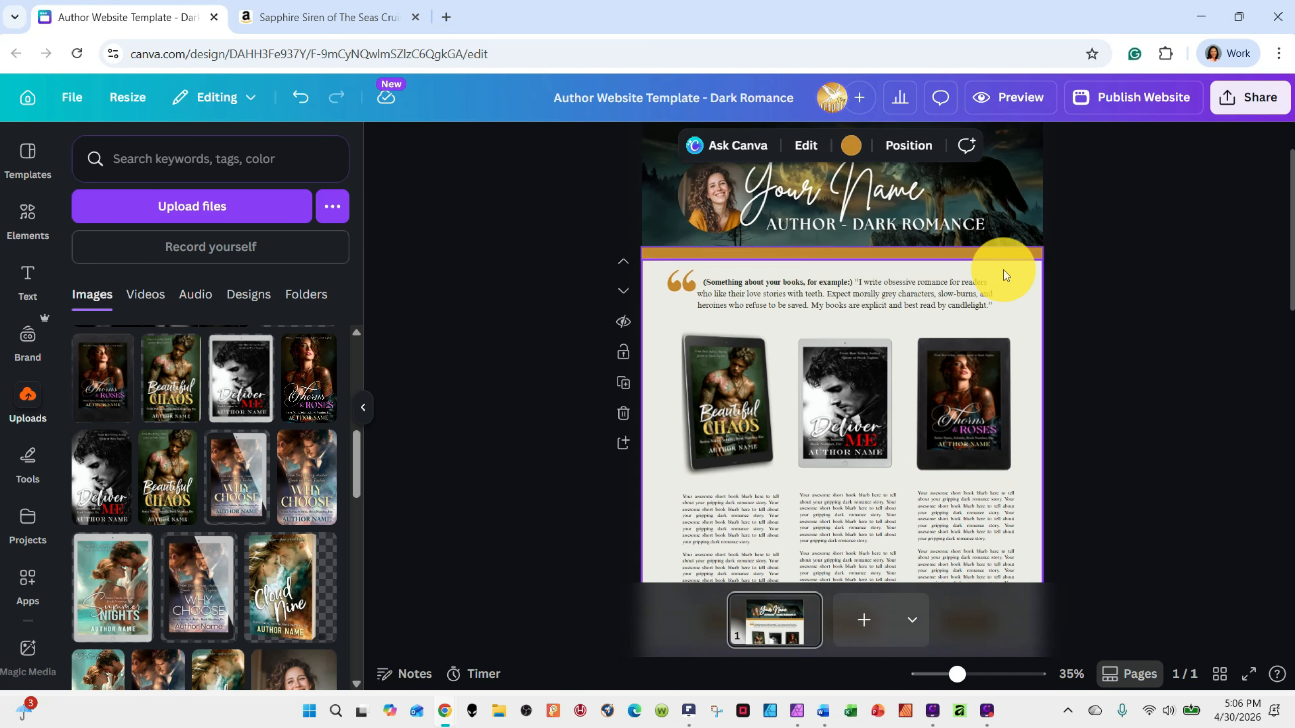
click(677, 283)
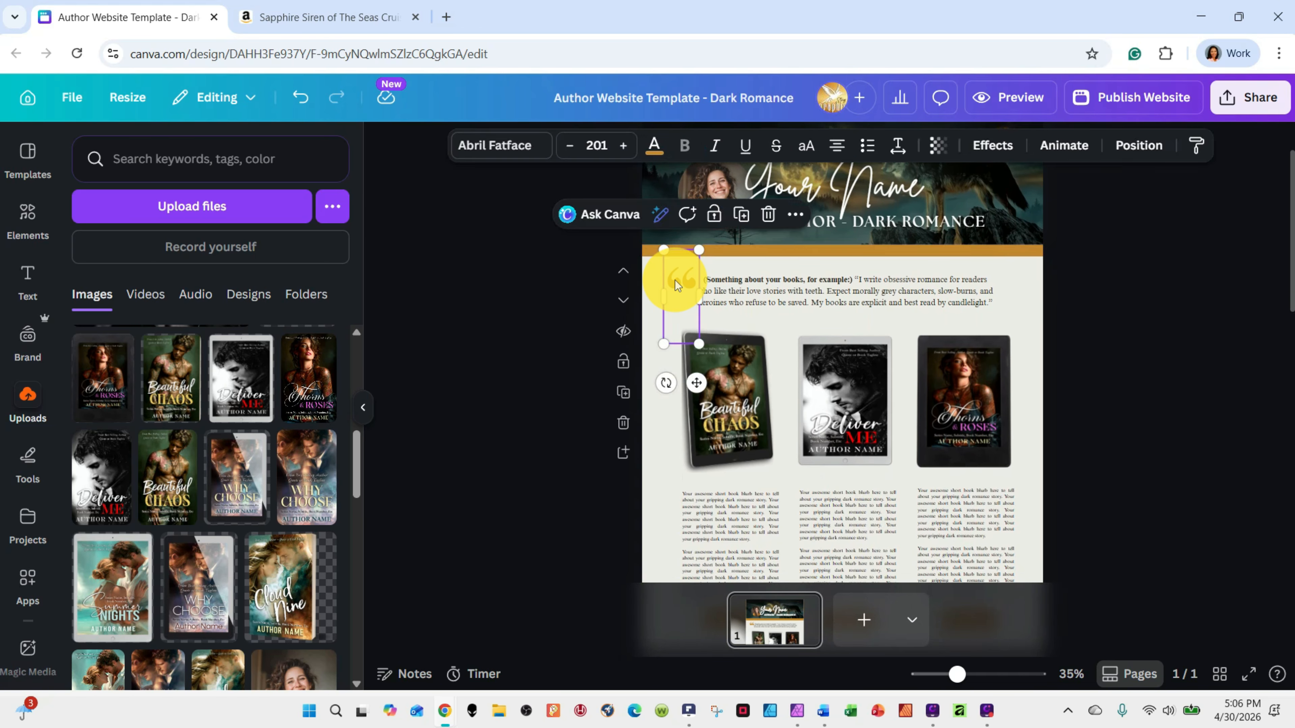
click(654, 145)
click(163, 270)
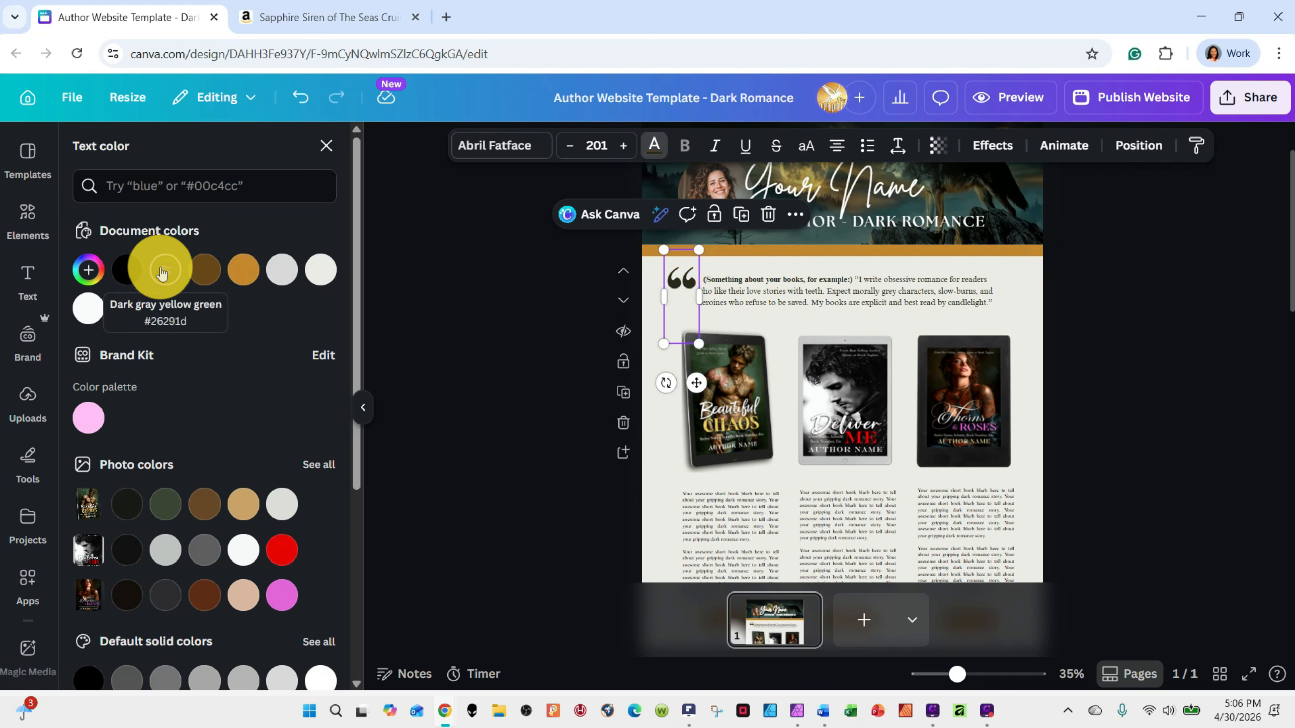
click(240, 273)
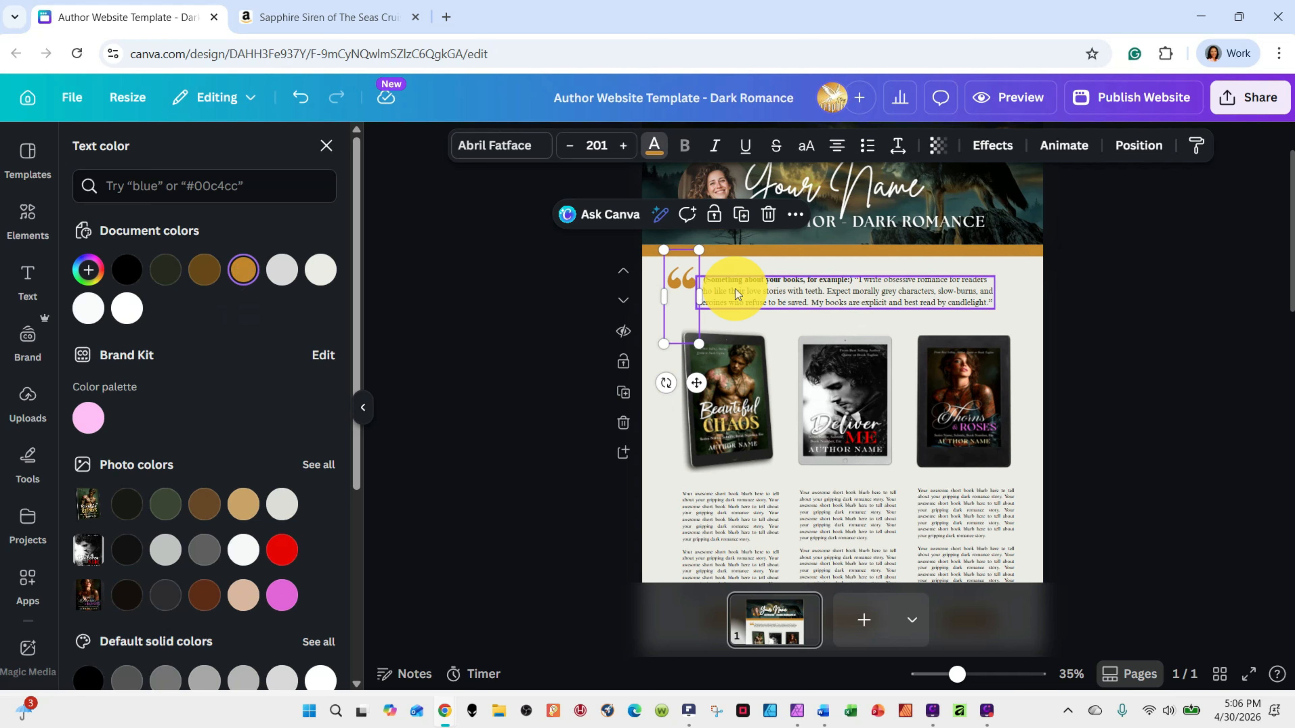
Review the intro quote's editable text by selecting the word "obsessive", and deselect it to view the book section below
click(764, 290)
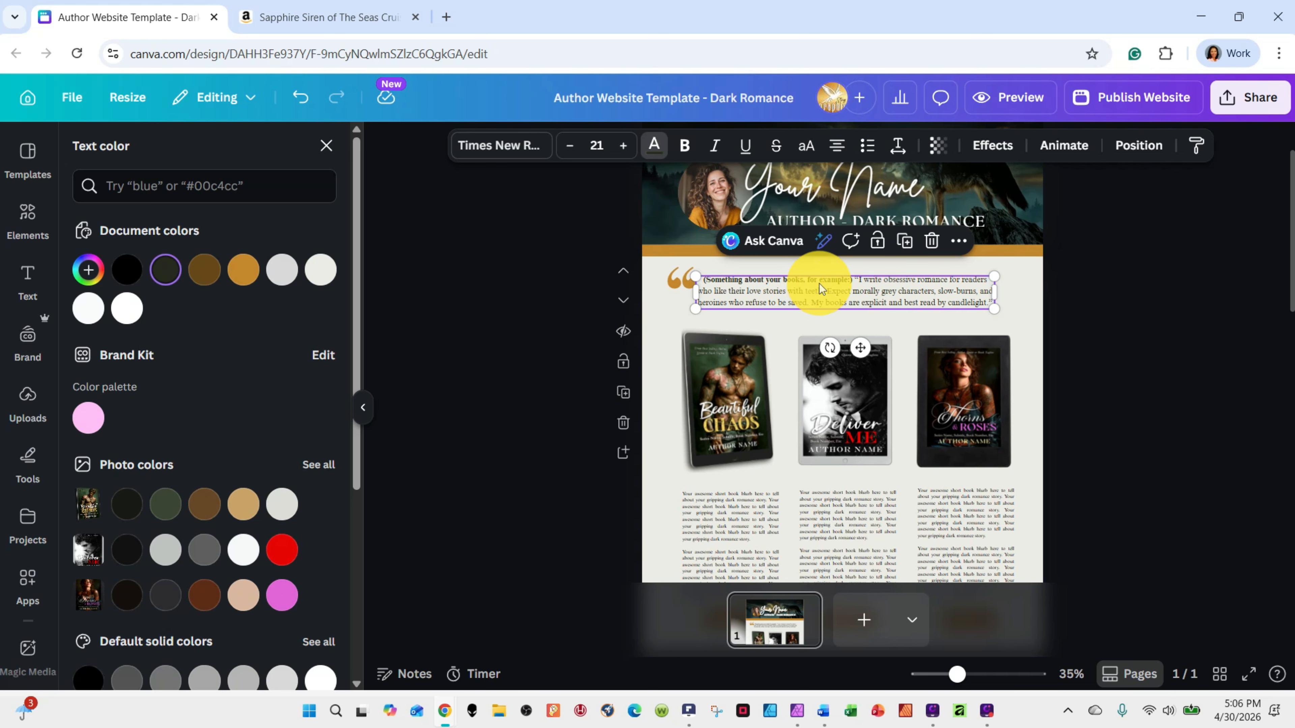
double_click(891, 281)
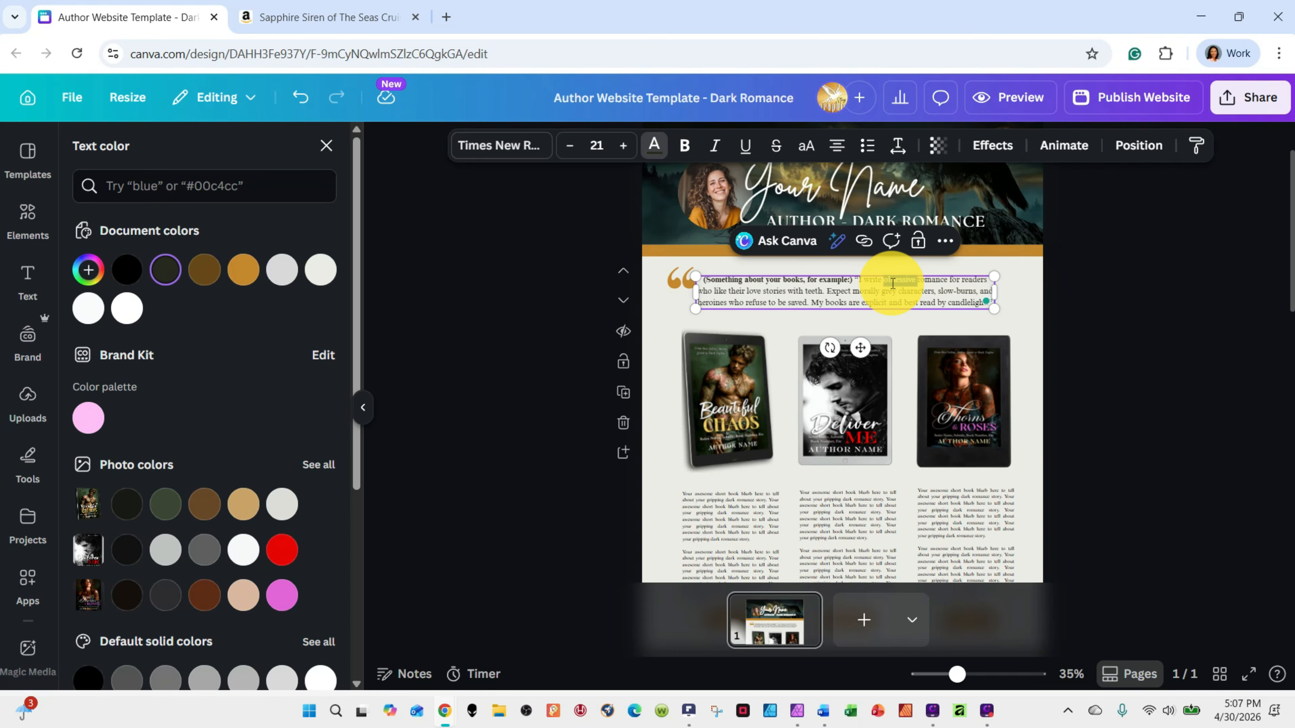
click(1036, 306)
scroll(1097, 351, down, 2)
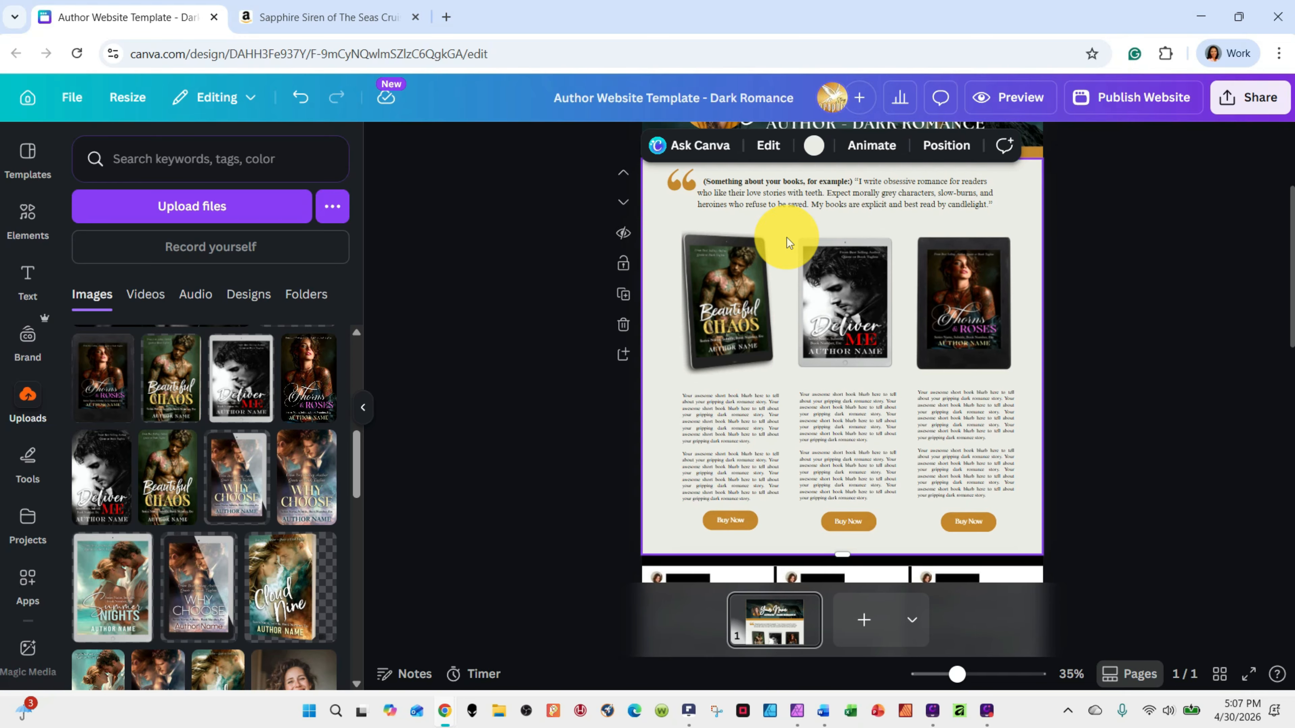
Check the editable pieces of the first two book columns by selecting the Beautiful Chaos and Deliver Me covers and blurbs
click(738, 319)
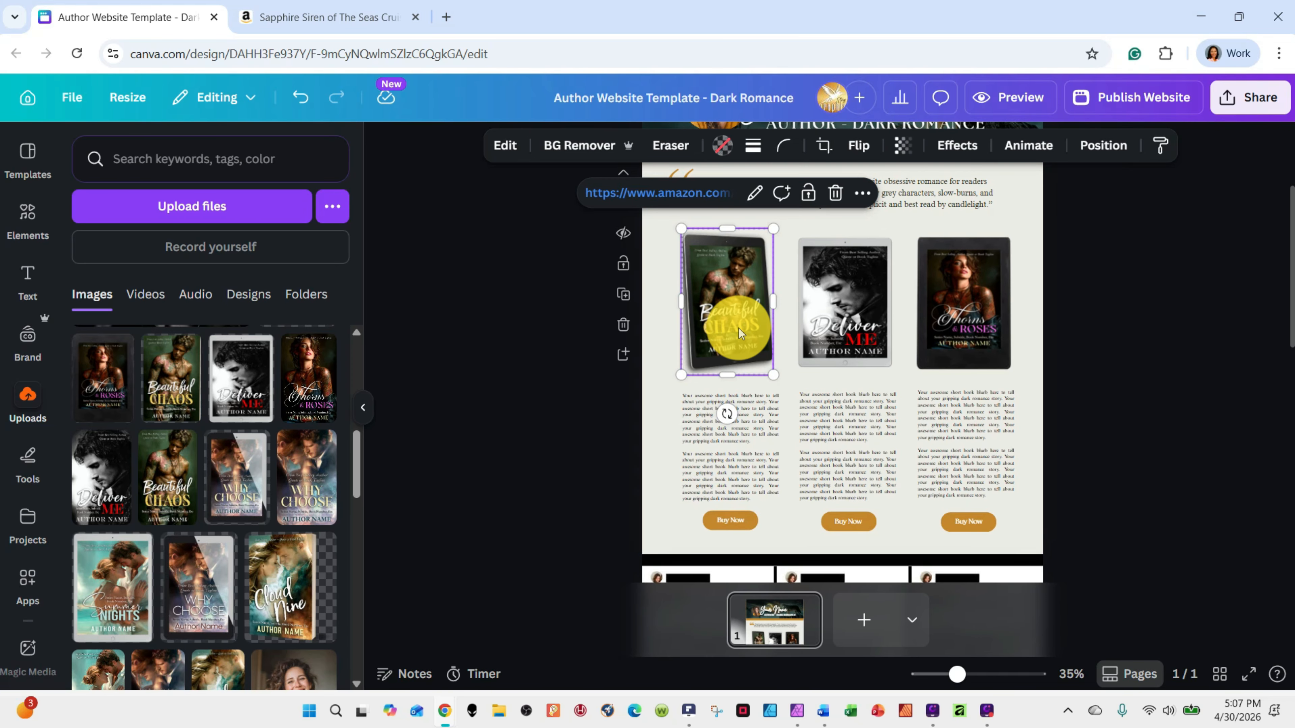
click(734, 448)
click(515, 443)
click(689, 373)
click(700, 387)
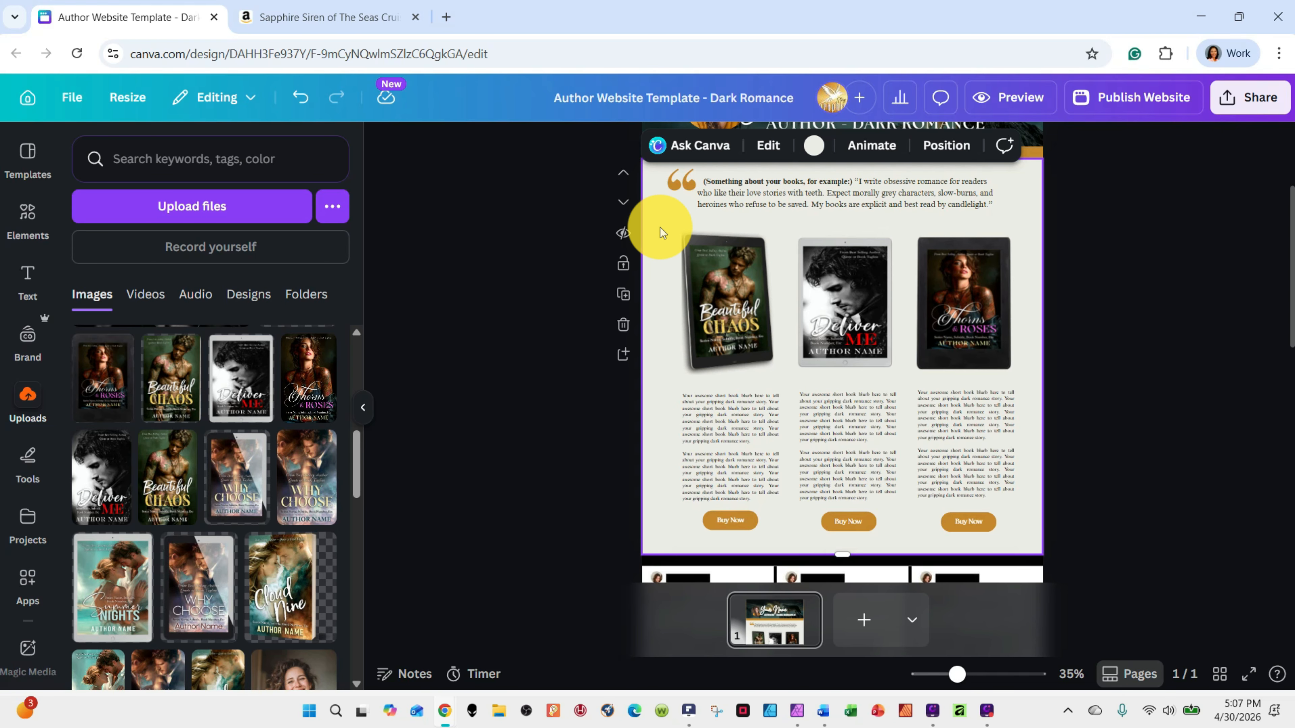
click(837, 275)
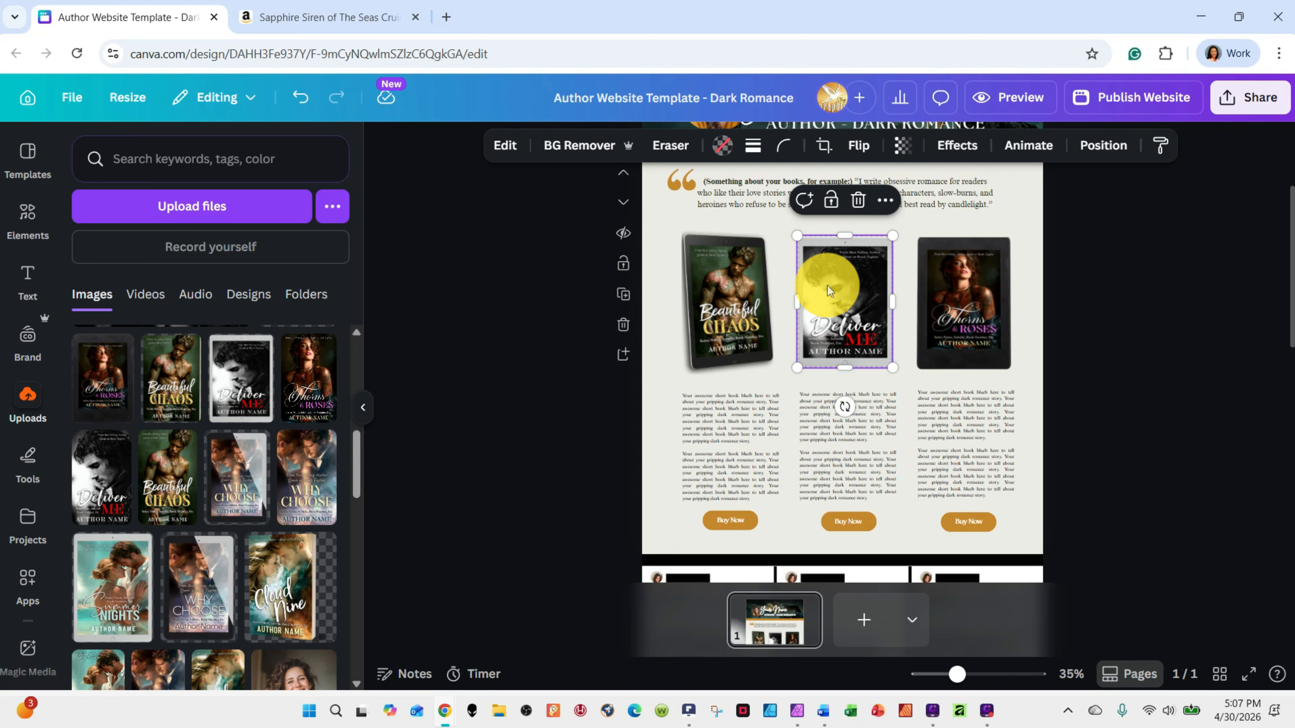
click(875, 411)
Group the cover, blurb and Buy Now button within each of the three book columns, and check the Thorns & Roses group
click(793, 233)
drag(793, 233, 908, 534)
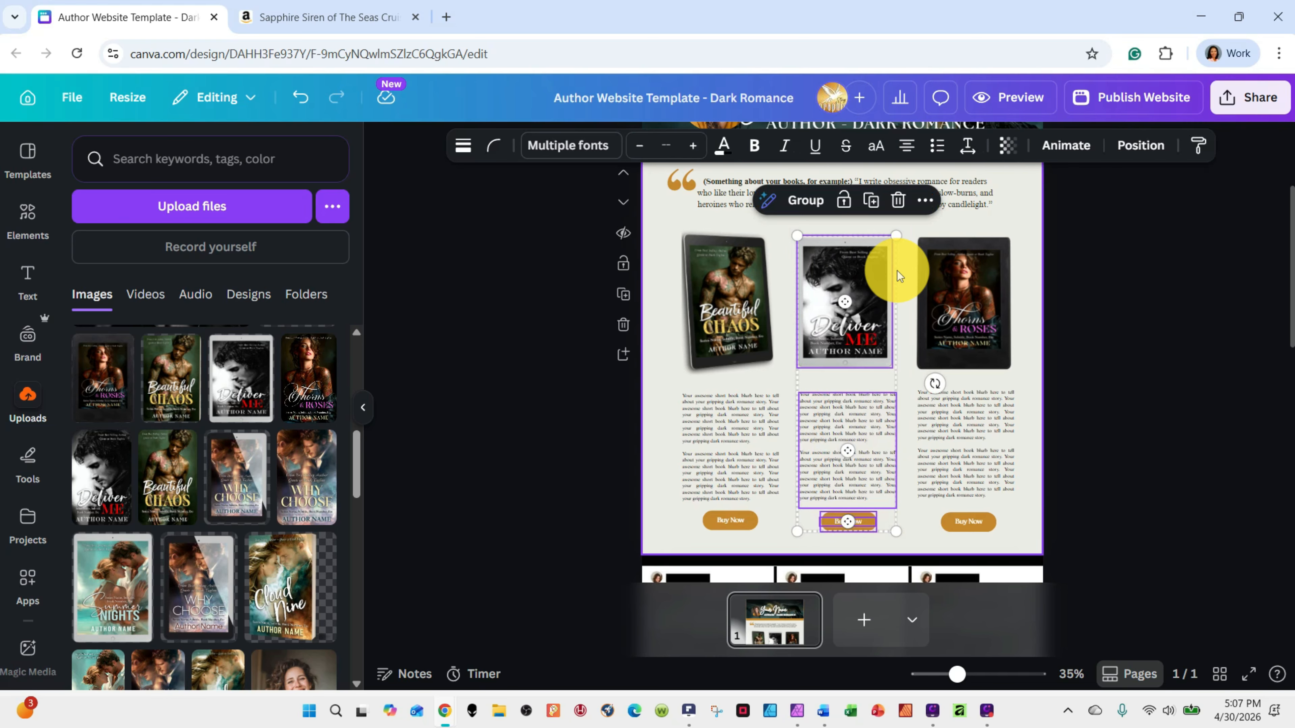
click(804, 200)
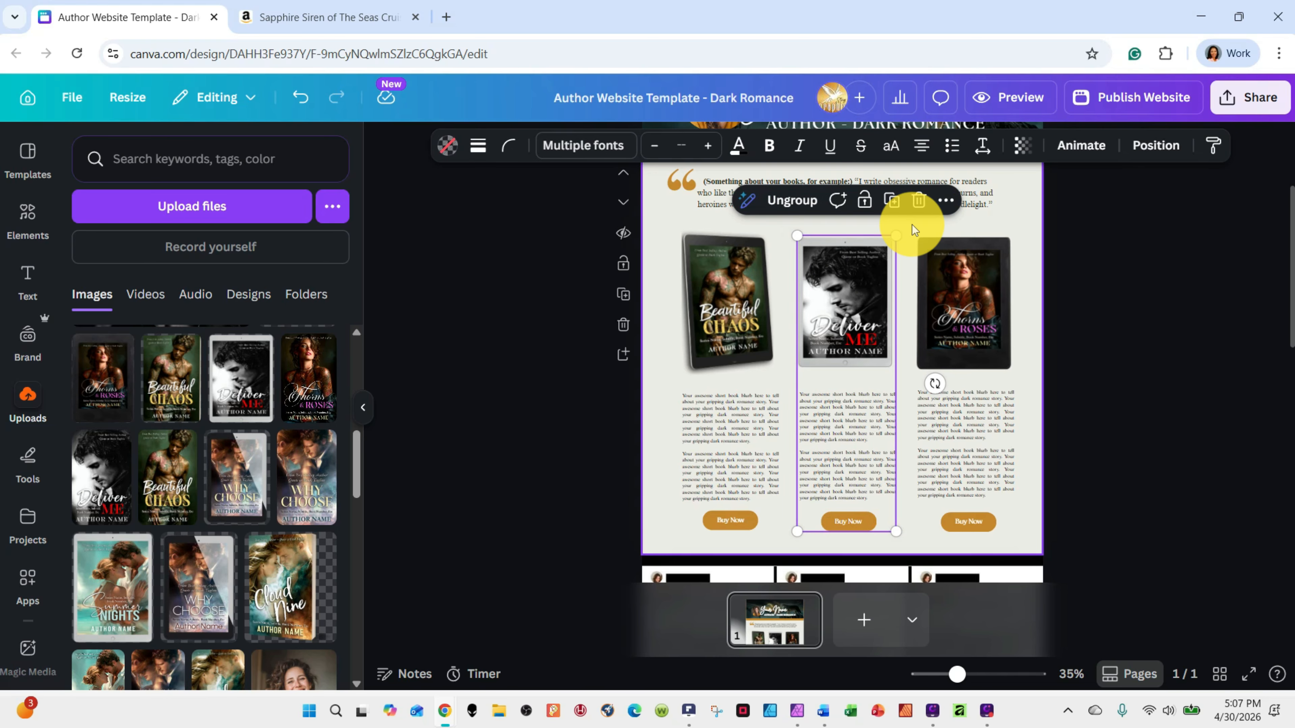
drag(914, 225, 1025, 540)
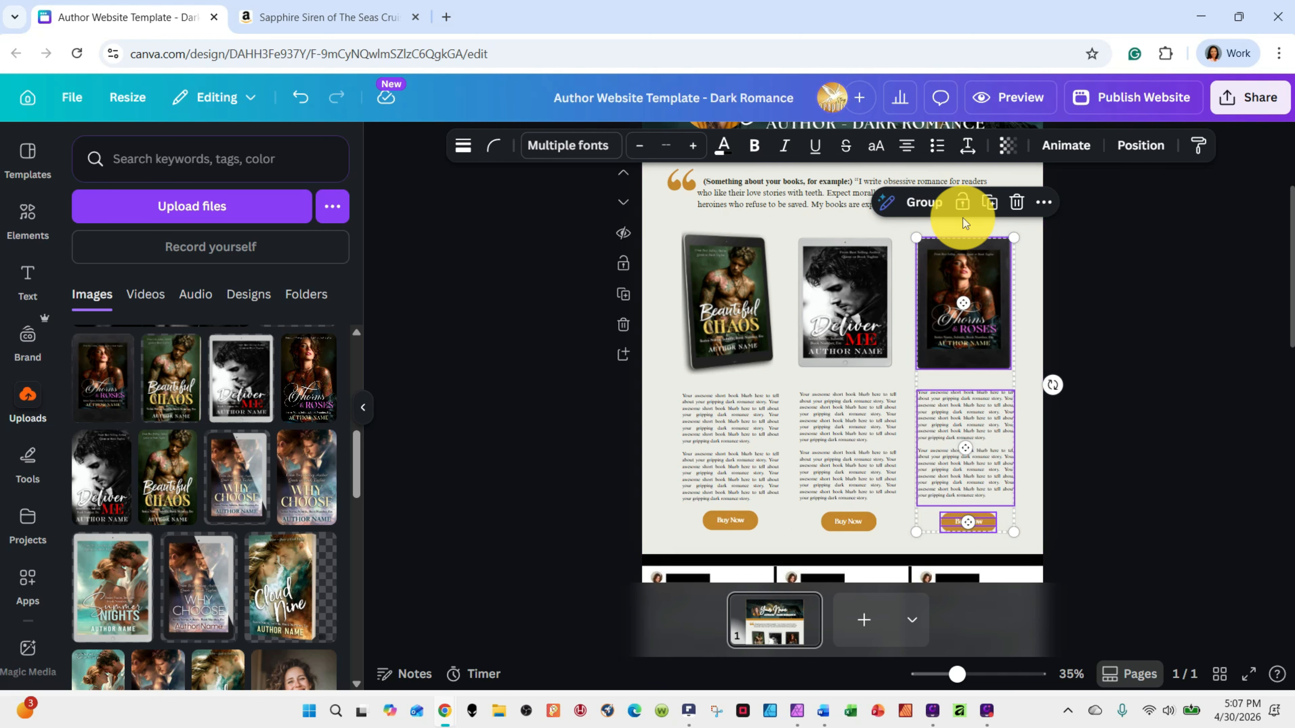
click(922, 203)
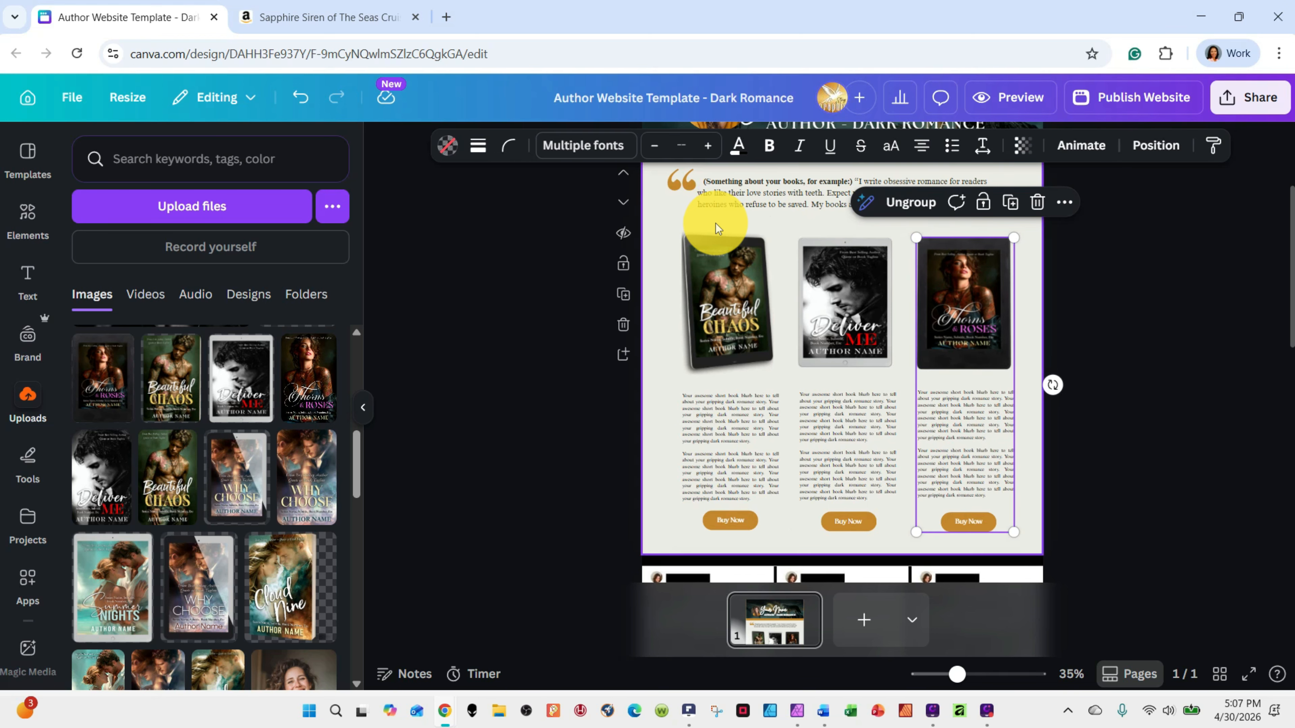
drag(714, 224, 789, 547)
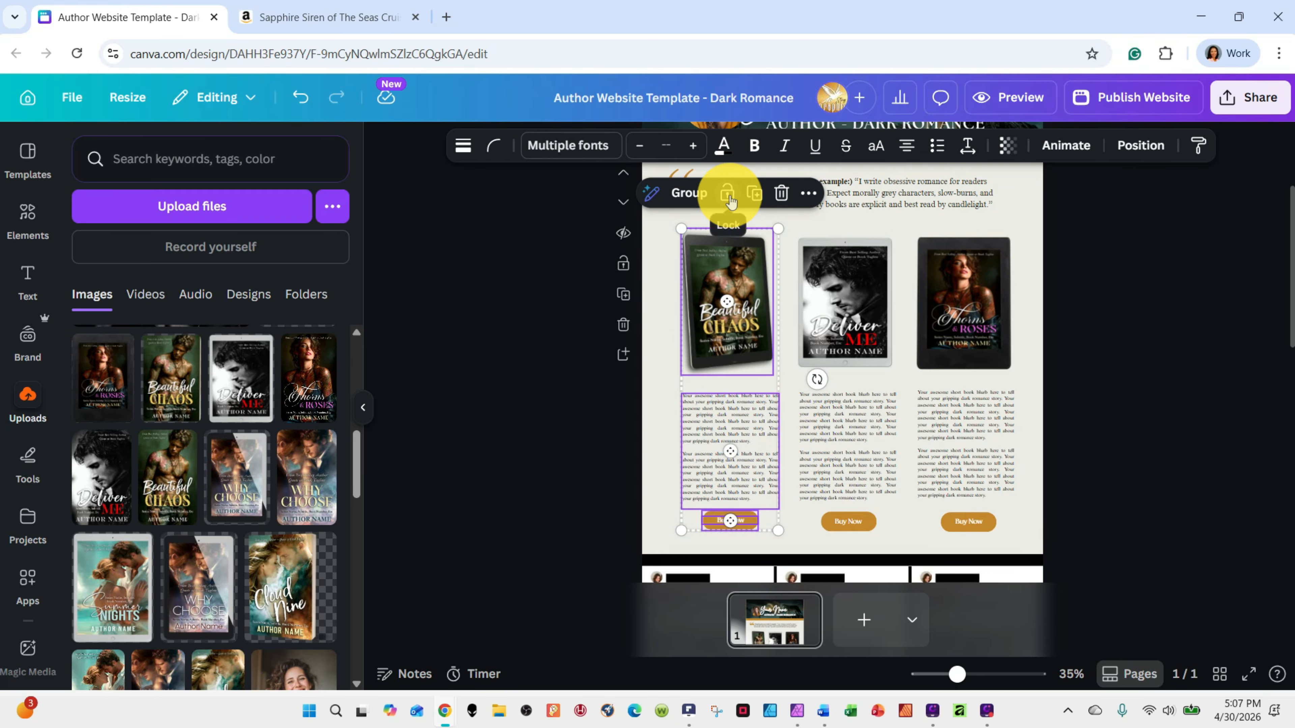
click(689, 192)
click(1121, 331)
click(961, 314)
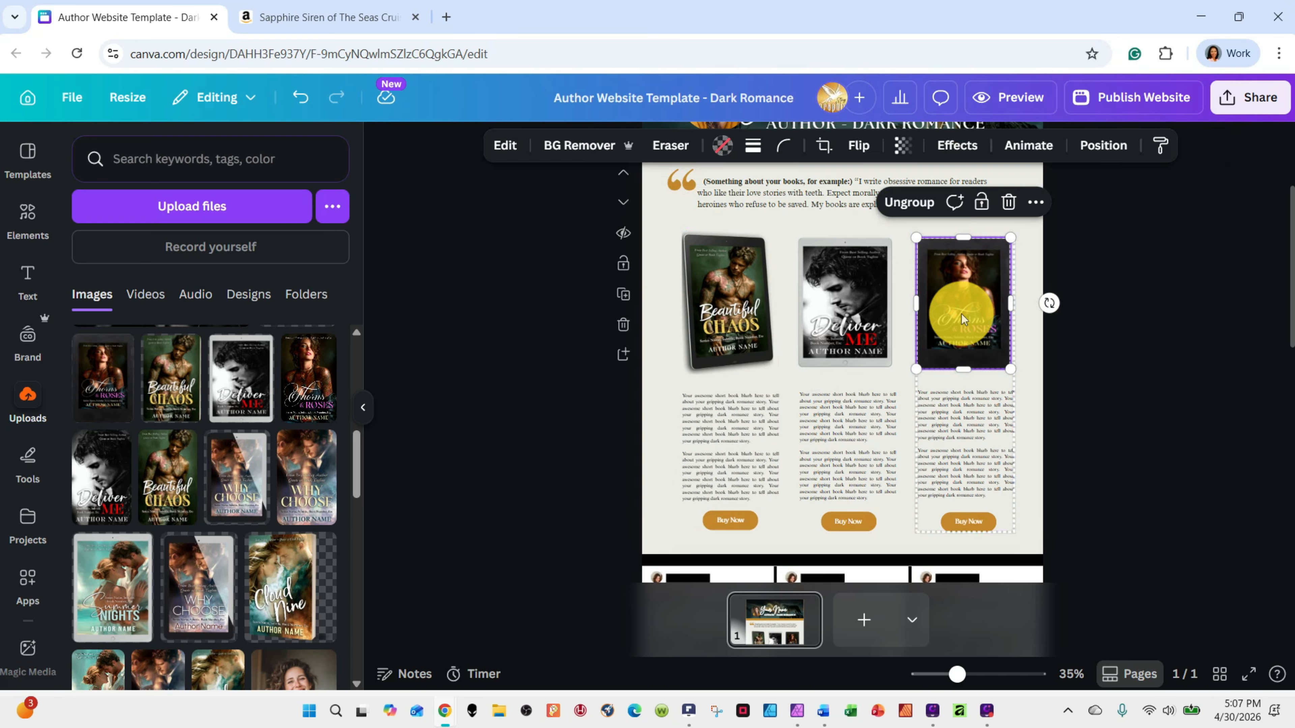
click(1197, 297)
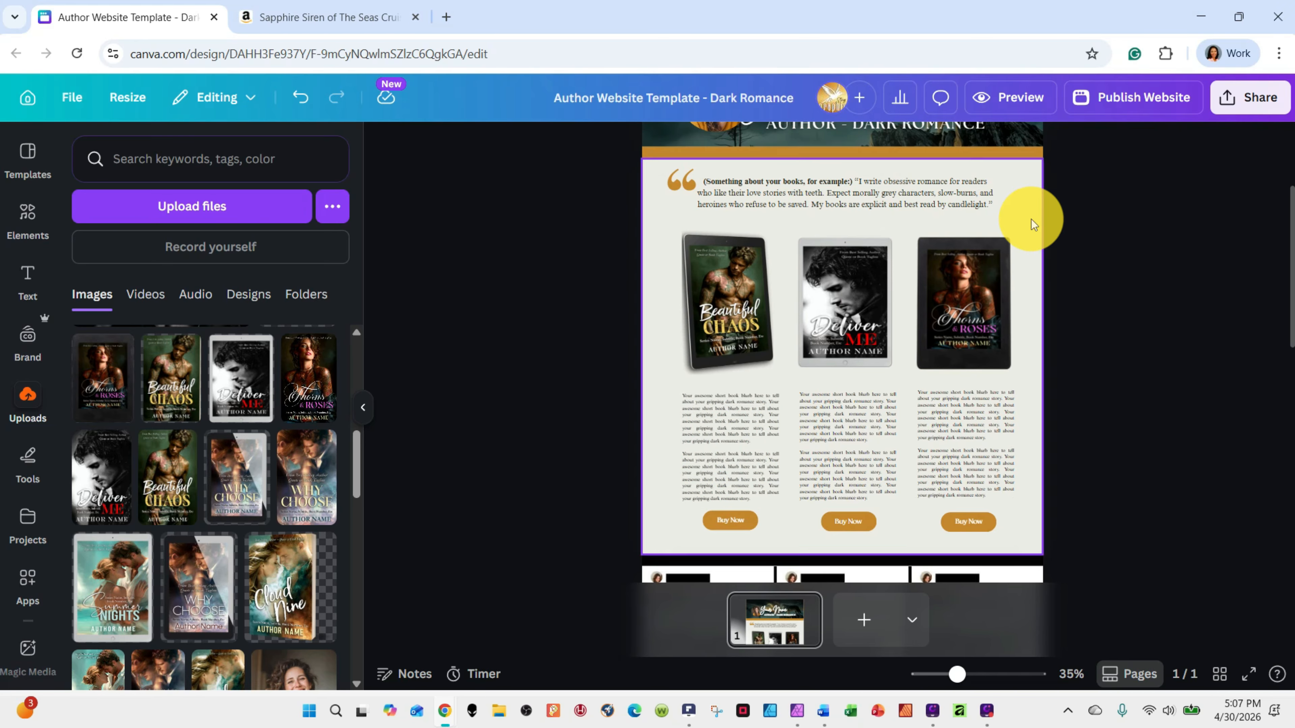
click(954, 310)
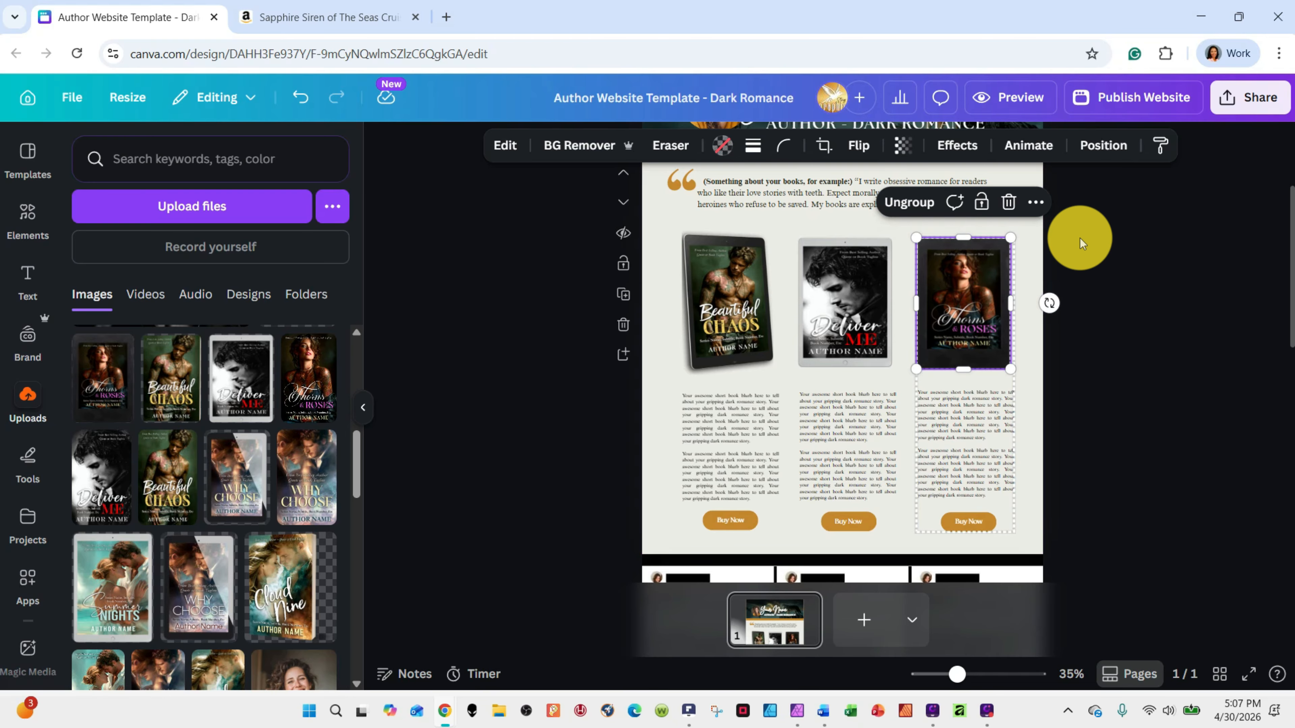
click(1080, 238)
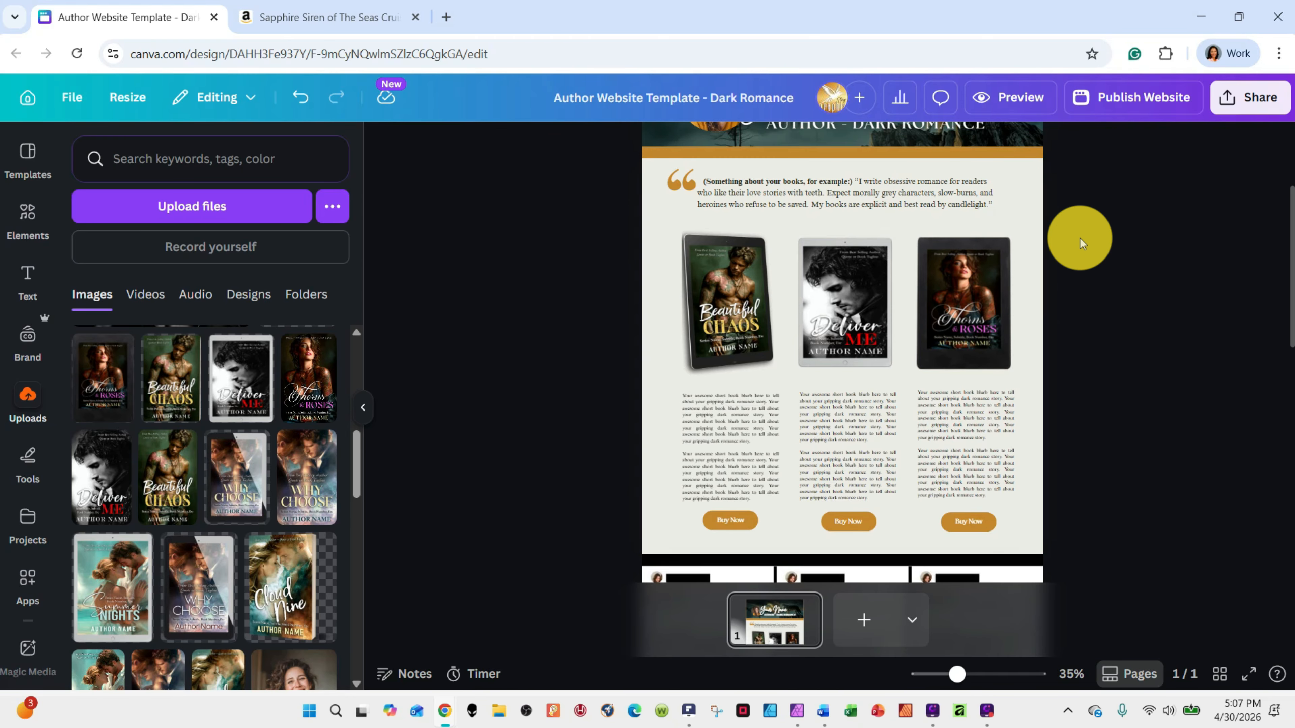
Preview the website in mobile view and in desktop view, examining the header and book section layout
scroll(1002, 204, up, 2)
scroll(1002, 205, up, 2)
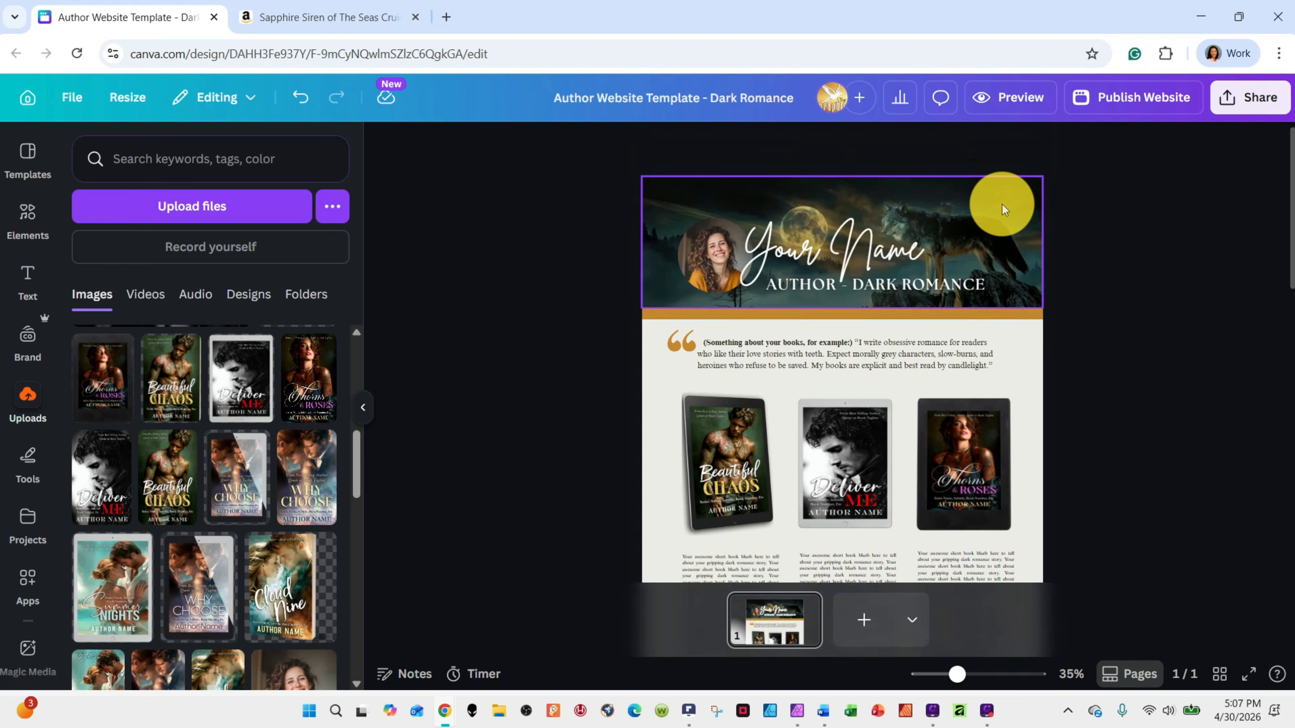
click(1011, 97)
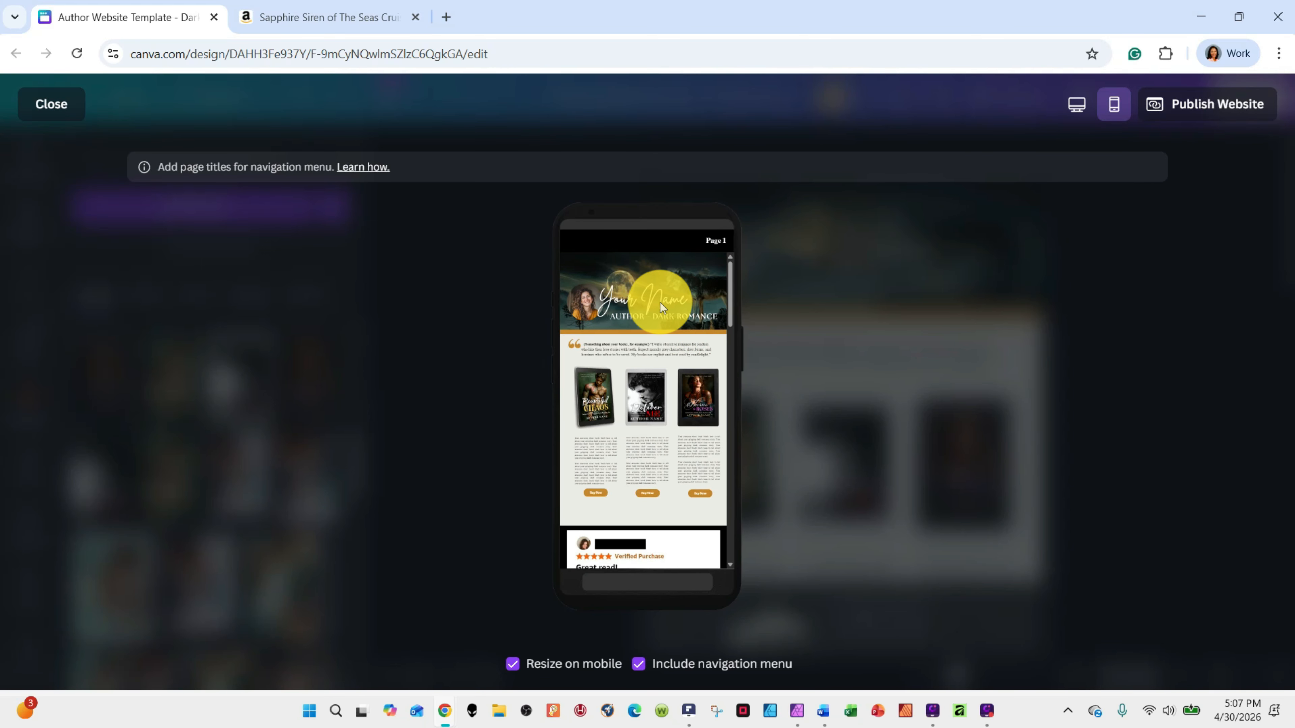
scroll(659, 304, down, 2)
scroll(667, 341, up, 2)
click(1076, 104)
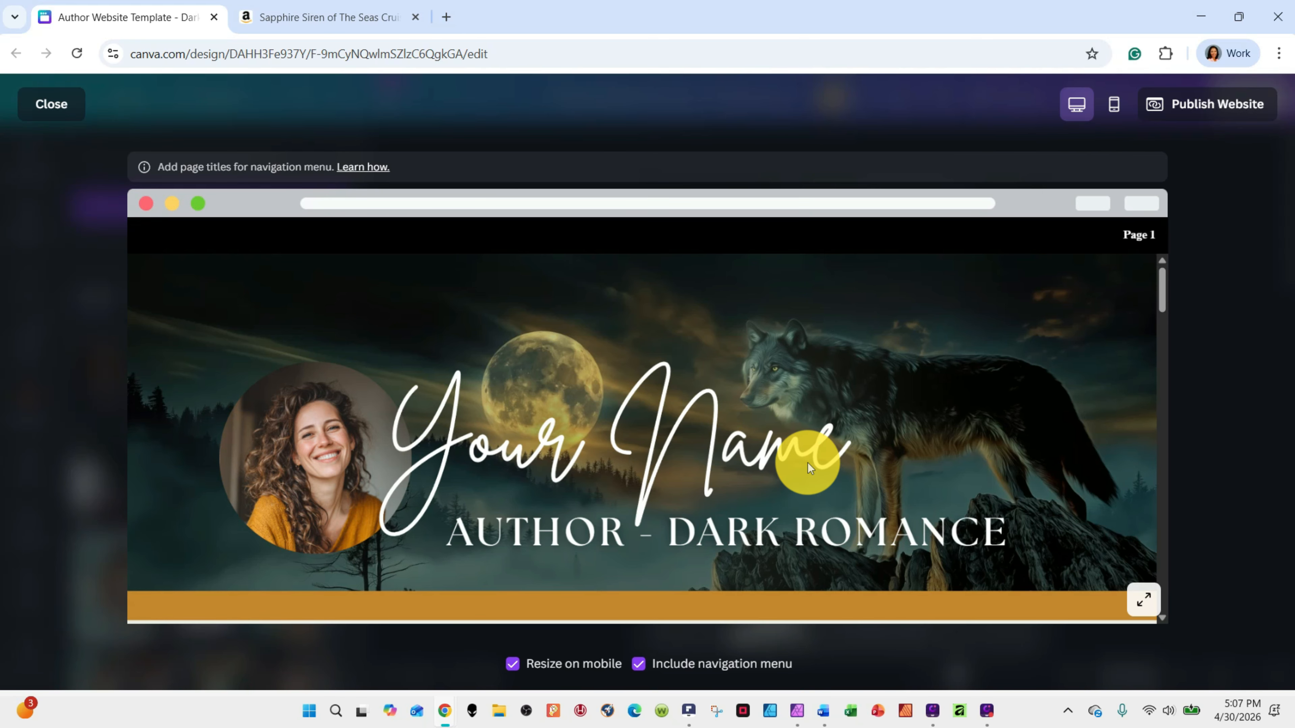
scroll(807, 462, down, 10)
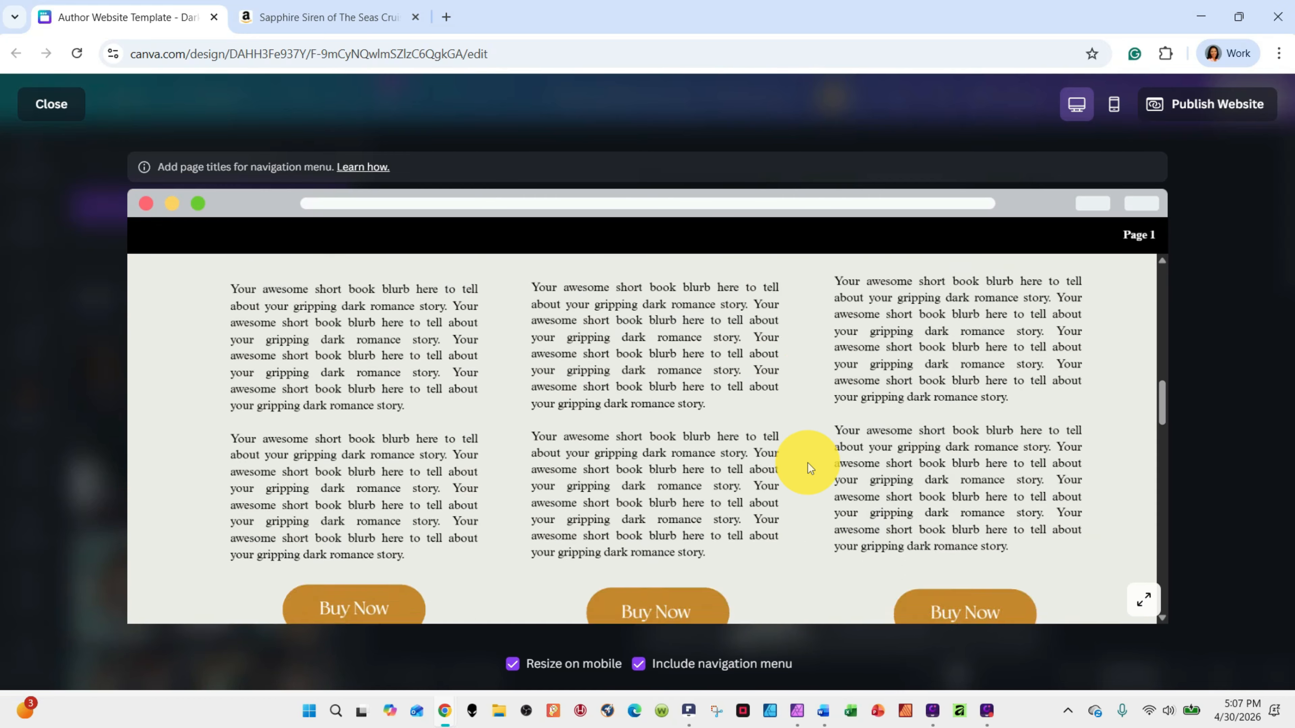
scroll(808, 463, down, 8)
scroll(808, 462, up, 15)
scroll(807, 462, up, 3)
Examine how the grouped book columns and the reviews lay out in the mobile preview, and return to the editor
click(1112, 104)
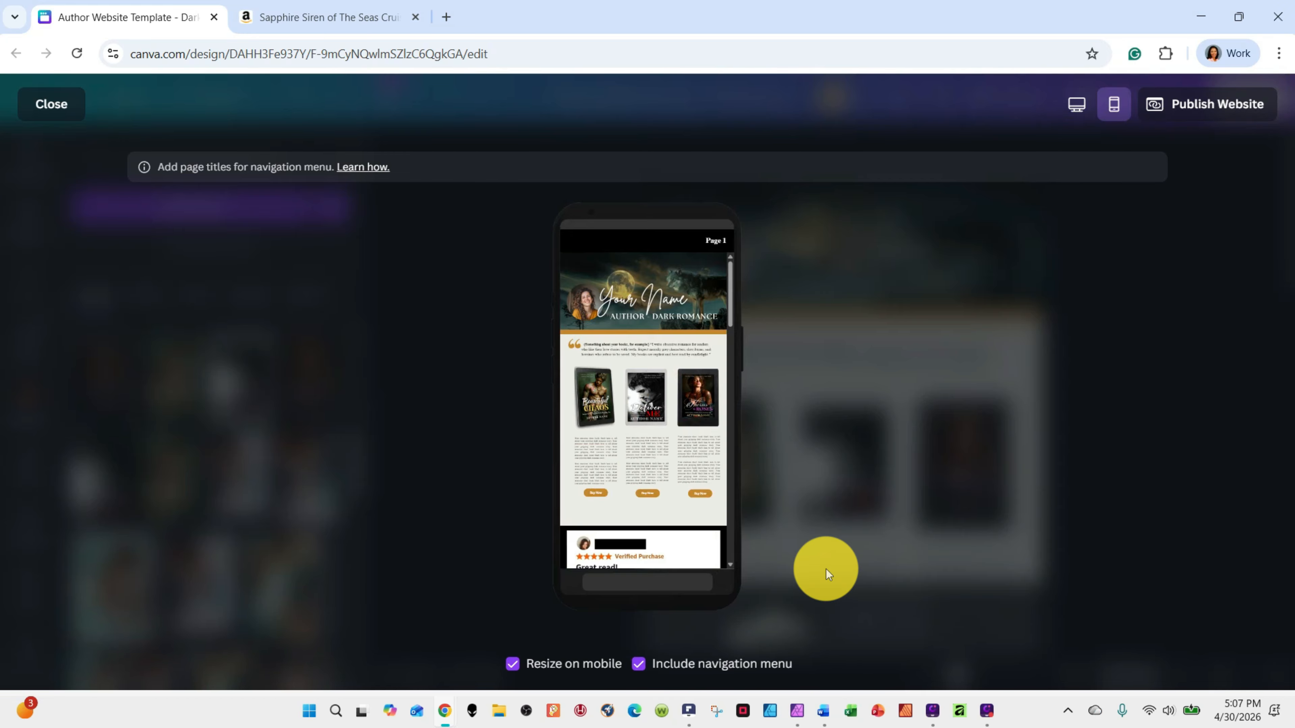
scroll(624, 394, down, 1)
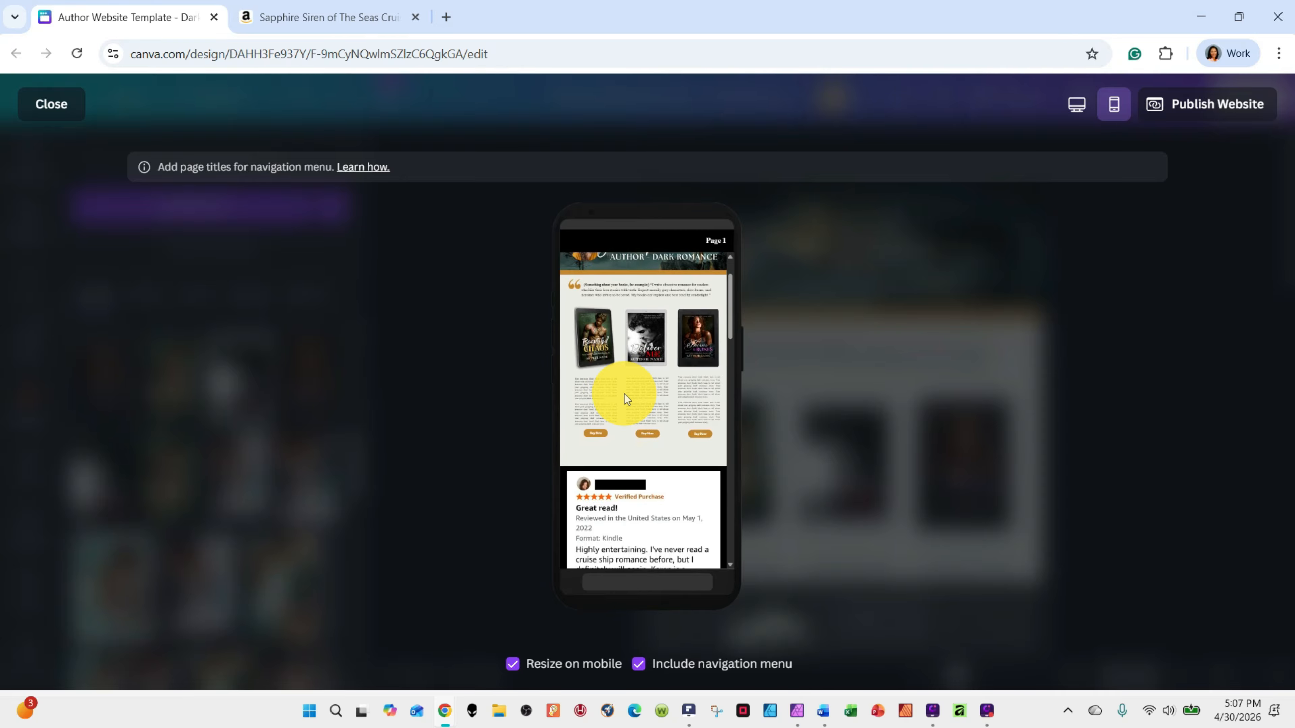
scroll(624, 394, down, 1)
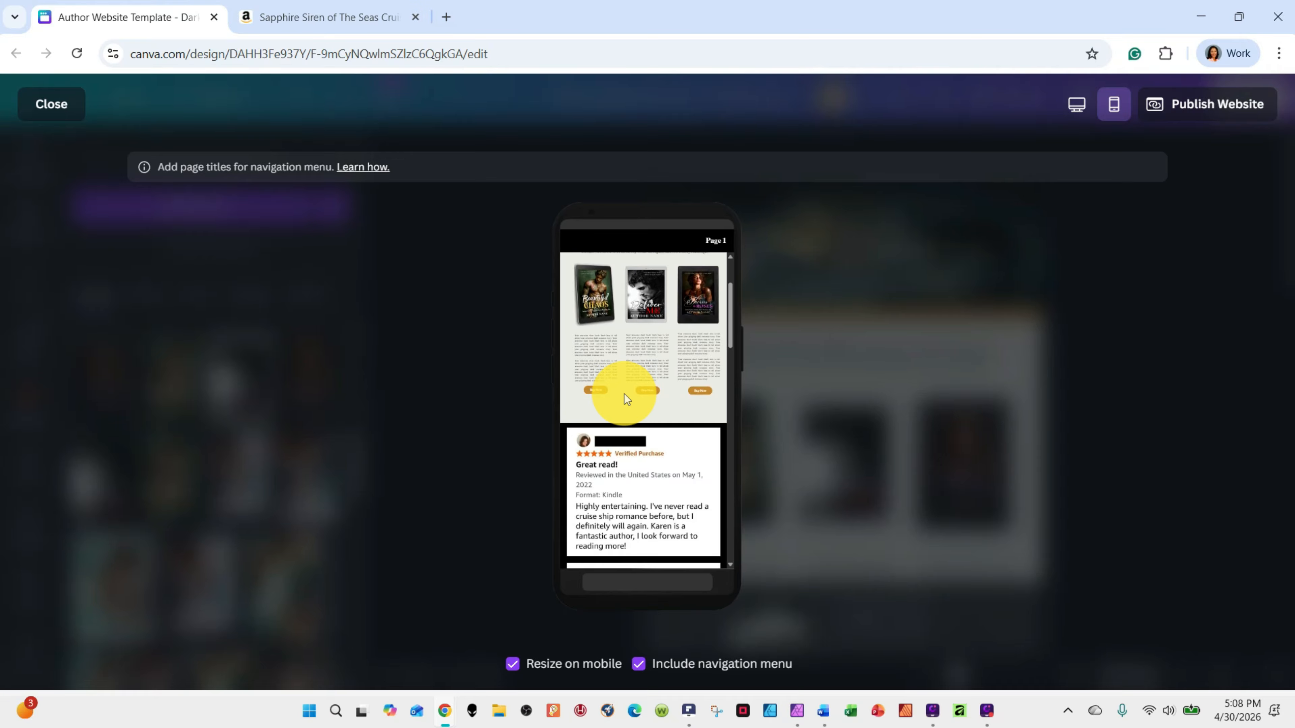
scroll(673, 427, down, 4)
scroll(674, 427, up, 3)
click(51, 103)
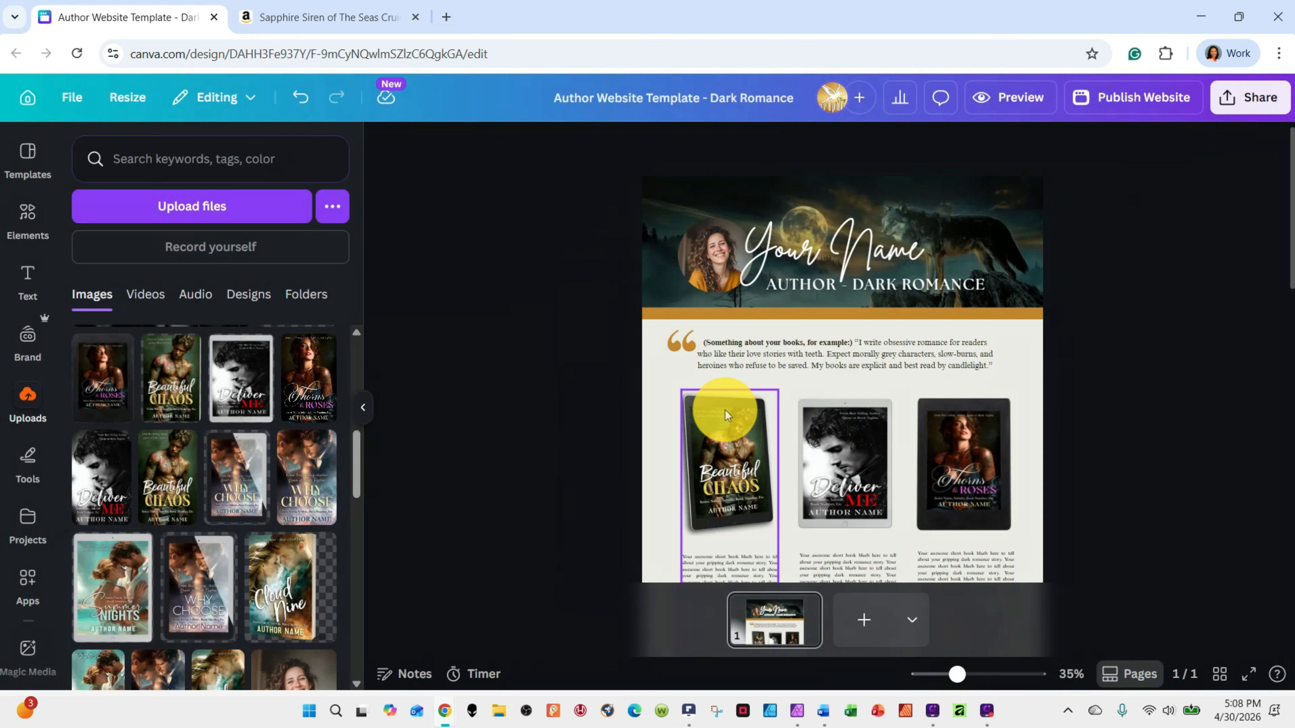
Ungroup the cover, blurb and Buy Now button in all three book columns
scroll(742, 200, down, 5)
scroll(743, 200, up, 3)
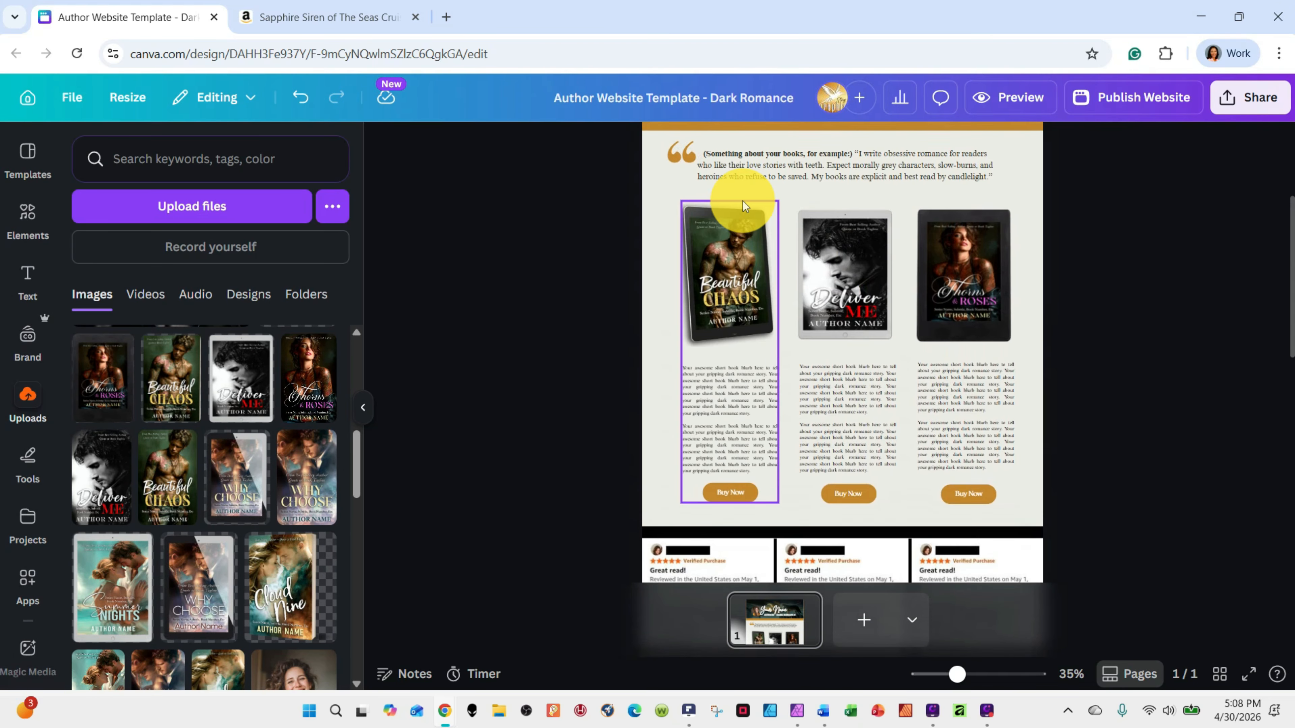
click(745, 291)
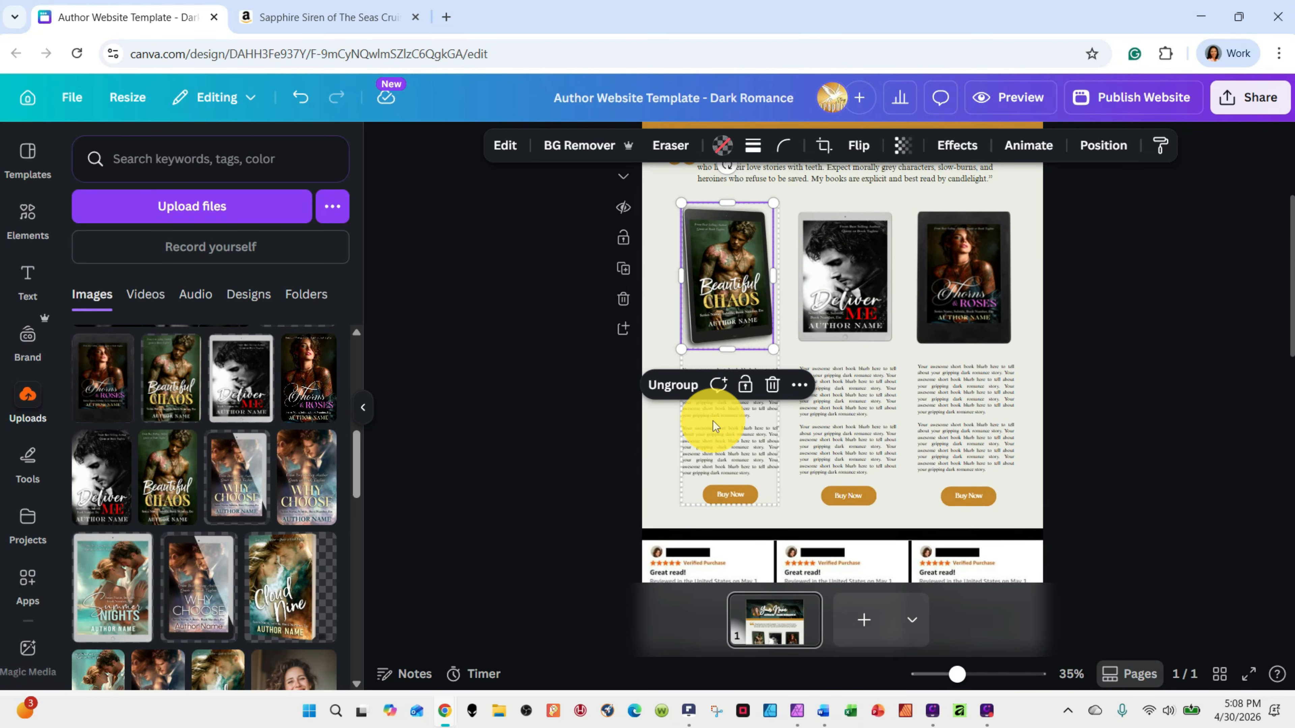
click(673, 385)
click(830, 318)
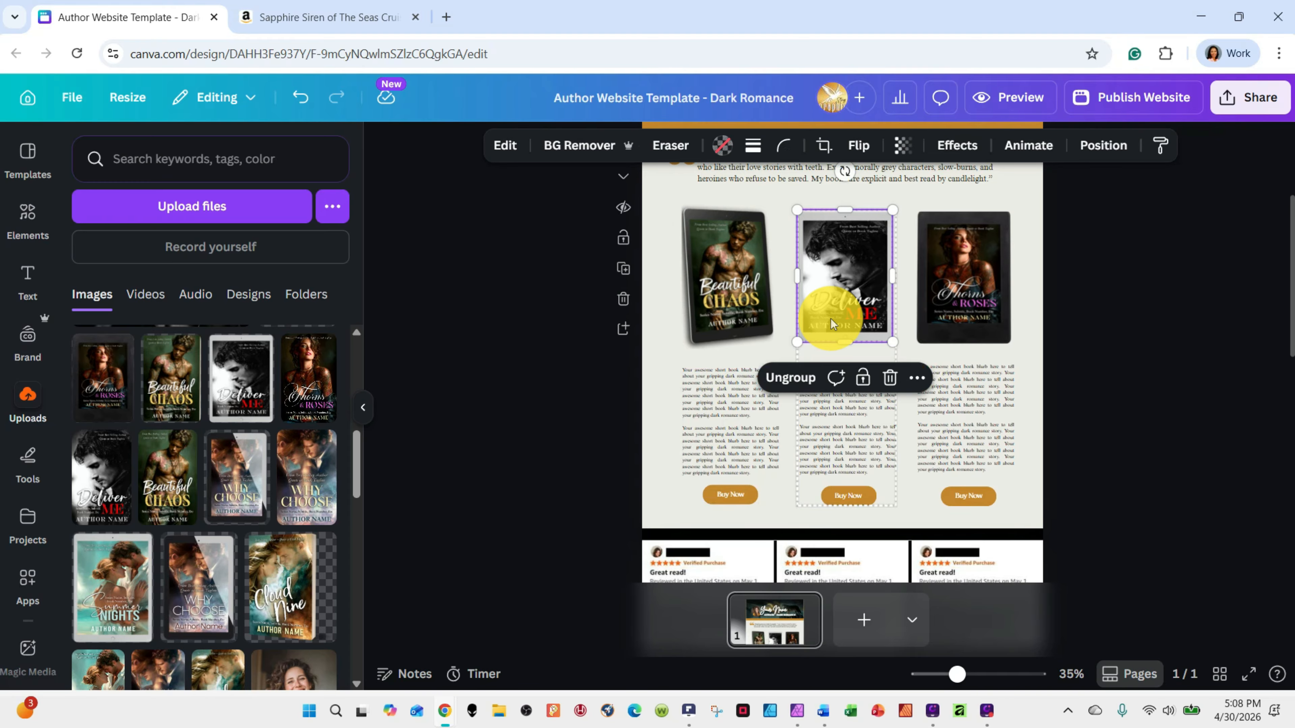
click(790, 377)
click(959, 301)
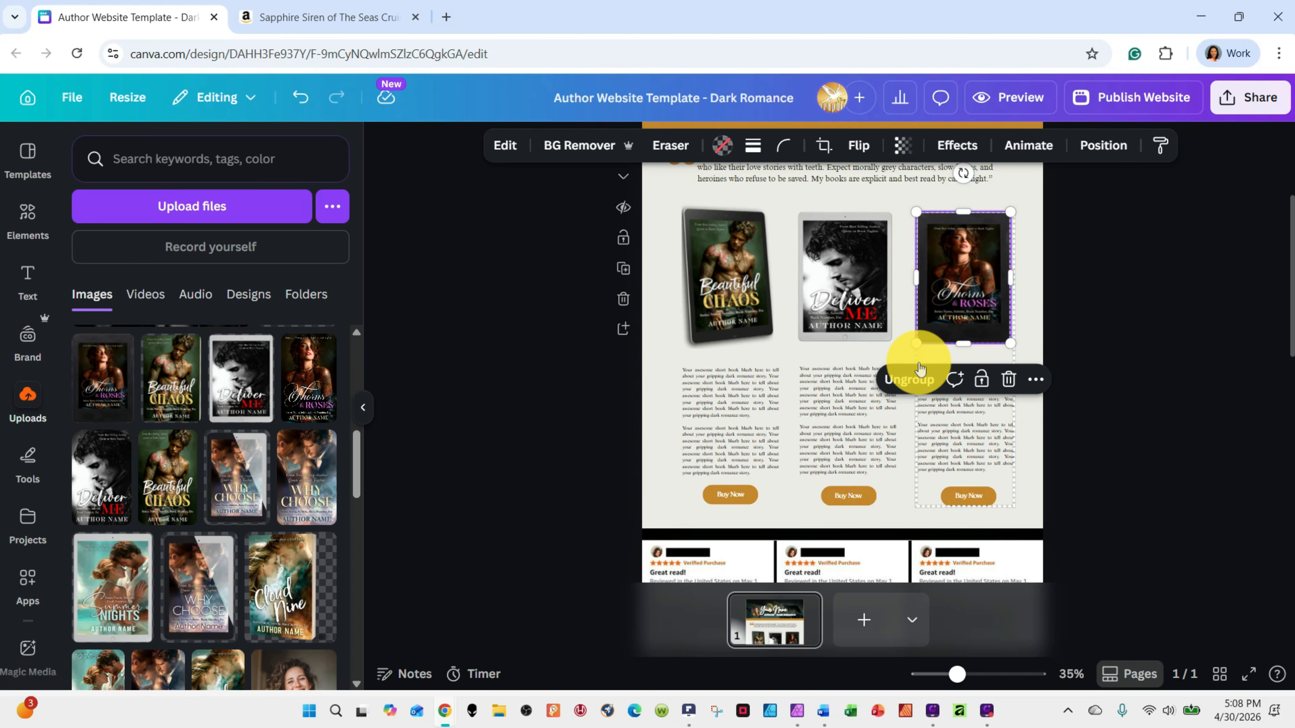
click(912, 380)
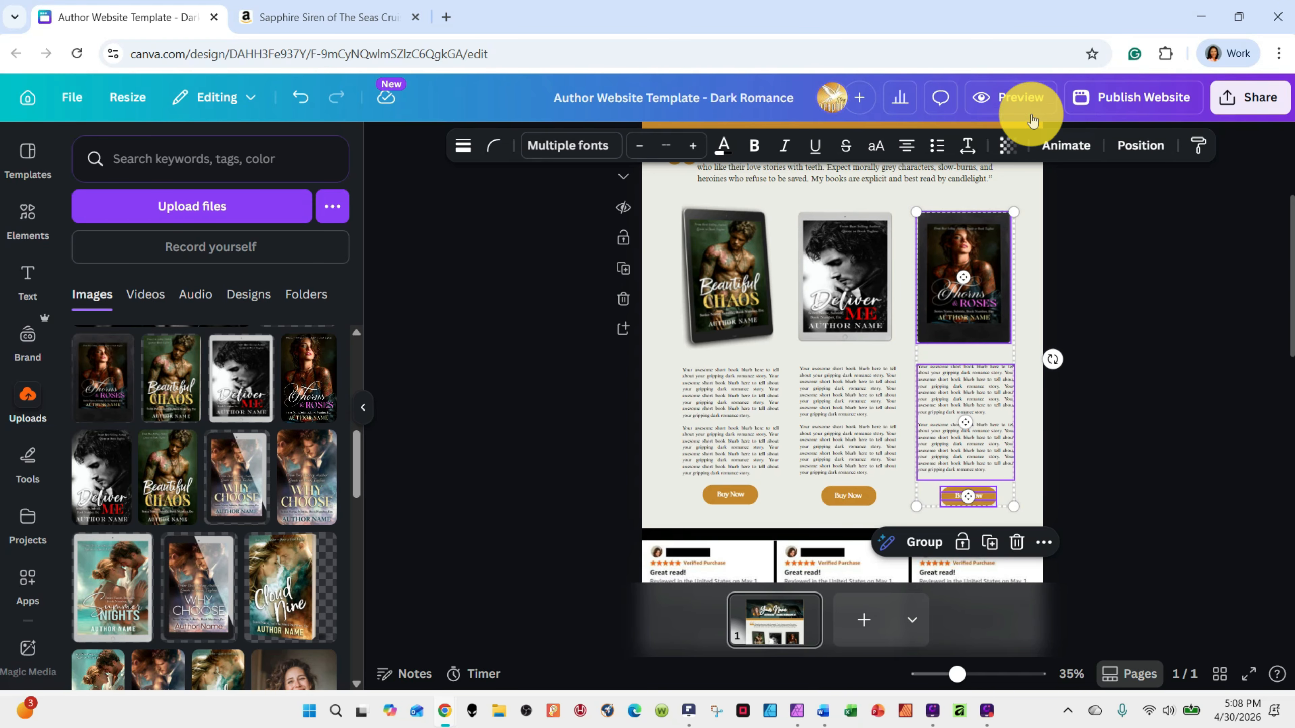
Preview the ungrouped book columns in mobile view, examine how the covers, blurbs and buttons stack, and return to the editor
click(1026, 98)
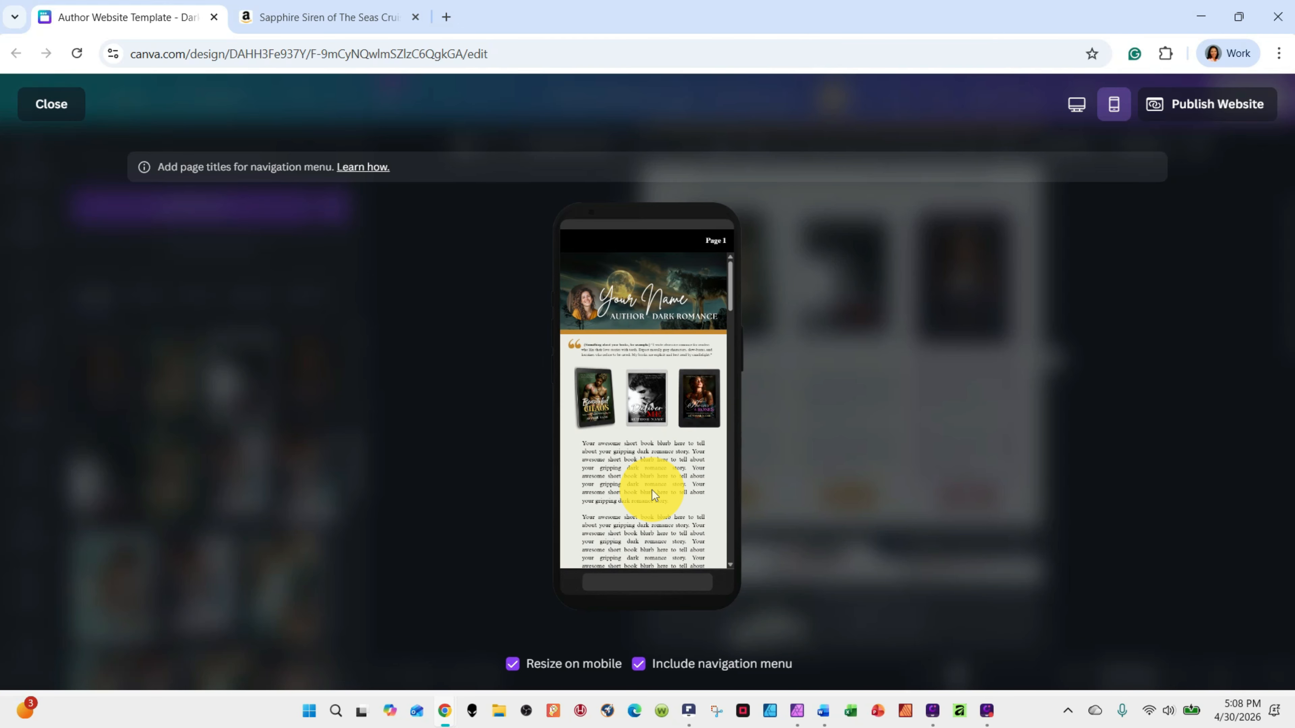
scroll(652, 490, down, 1)
scroll(651, 490, up, 1)
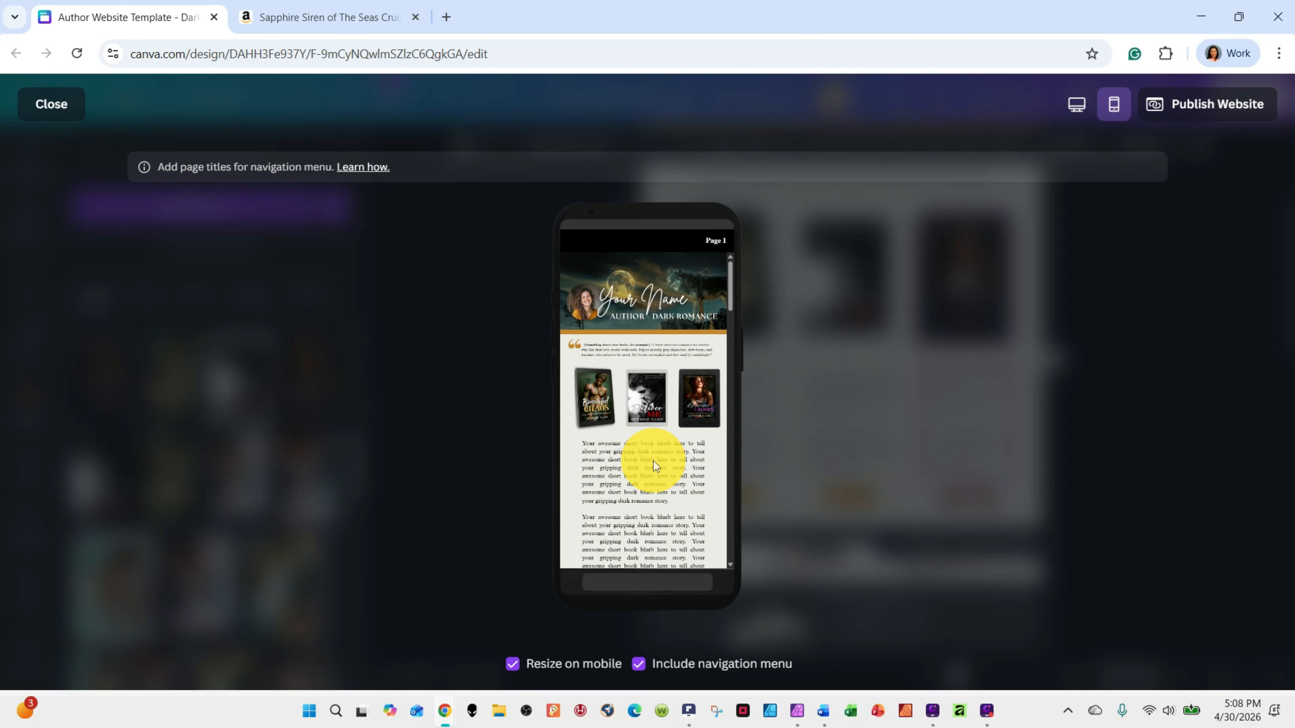
scroll(653, 466, down, 3)
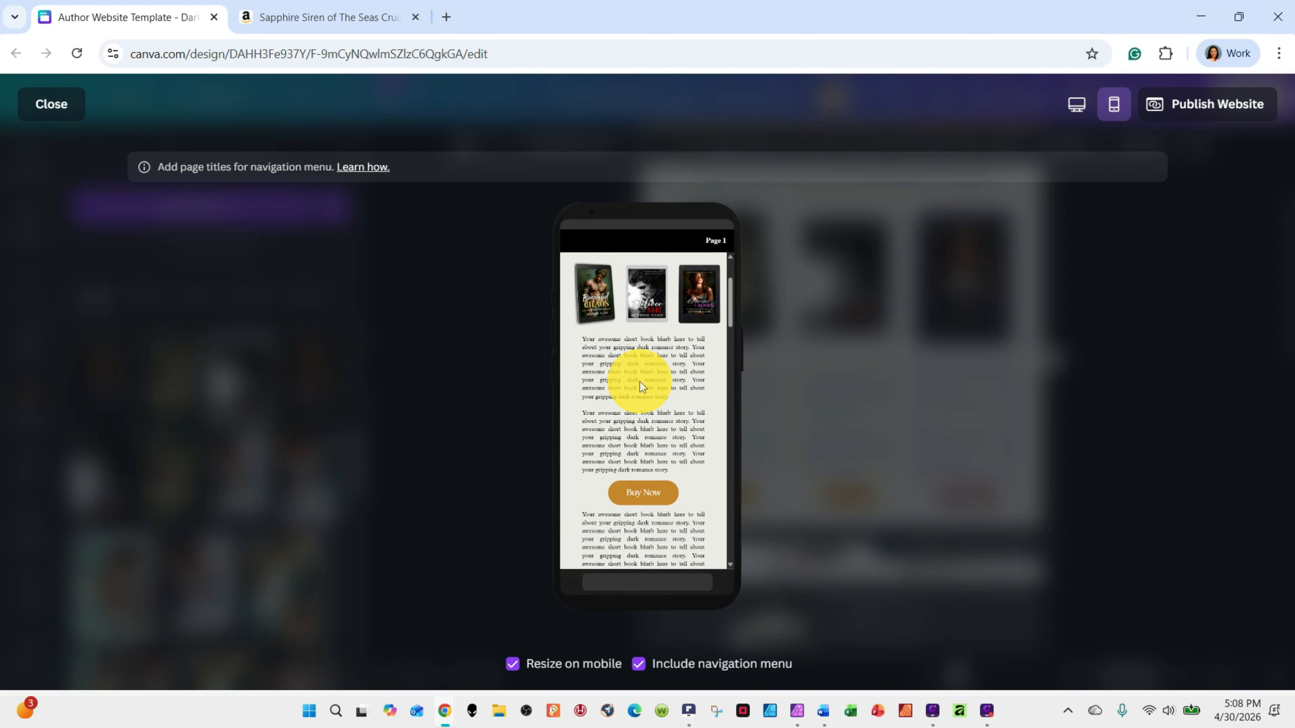
scroll(640, 388, down, 3)
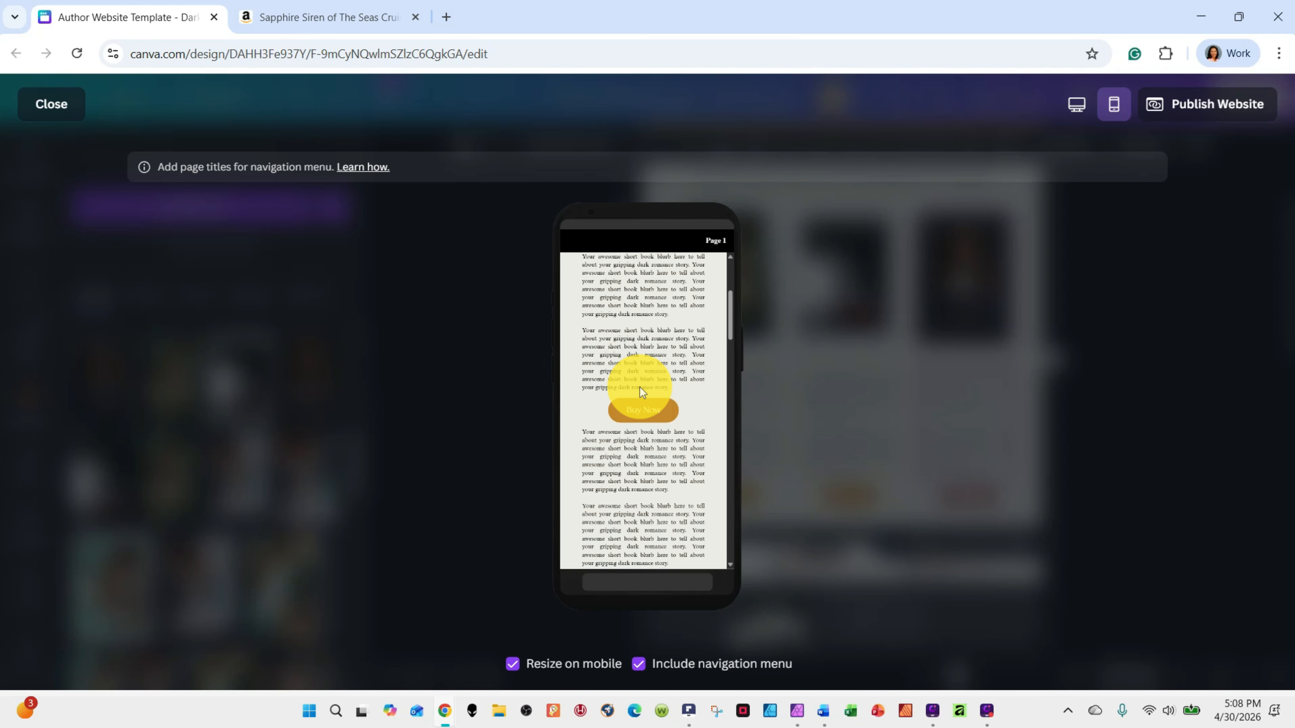
scroll(643, 412, down, 3)
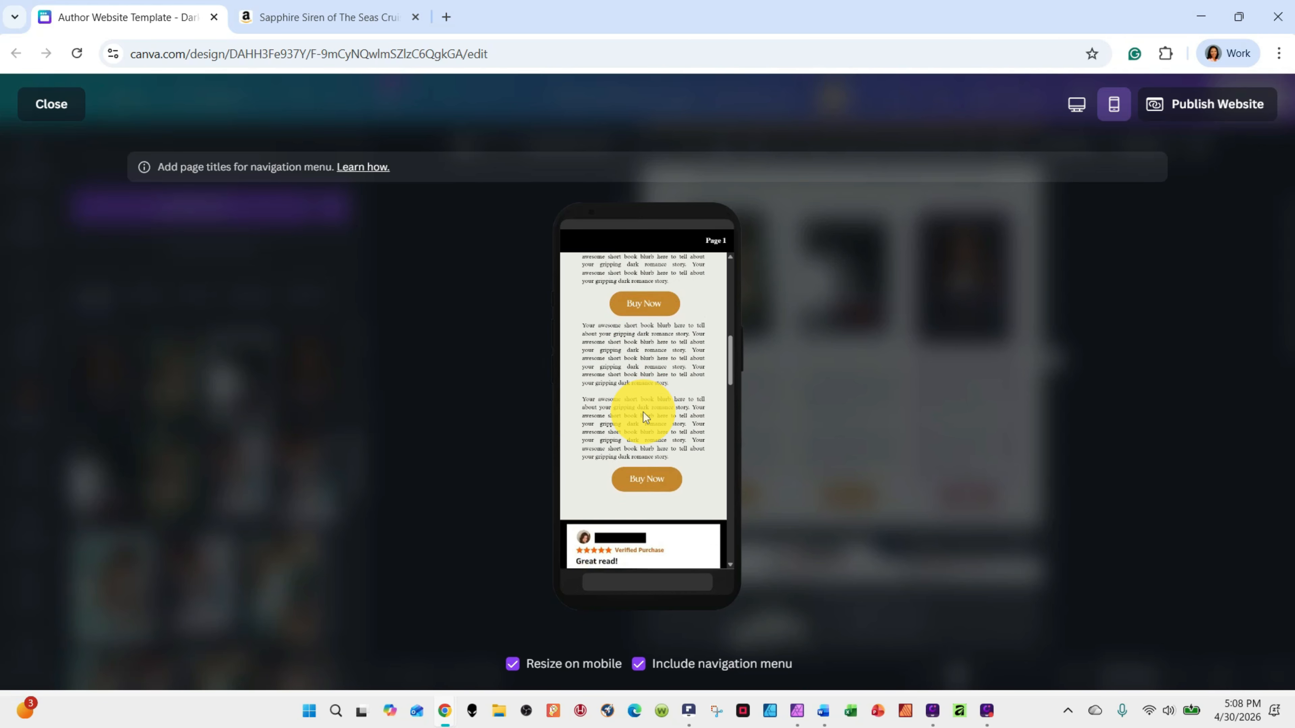
scroll(643, 412, down, 3)
scroll(644, 412, up, 15)
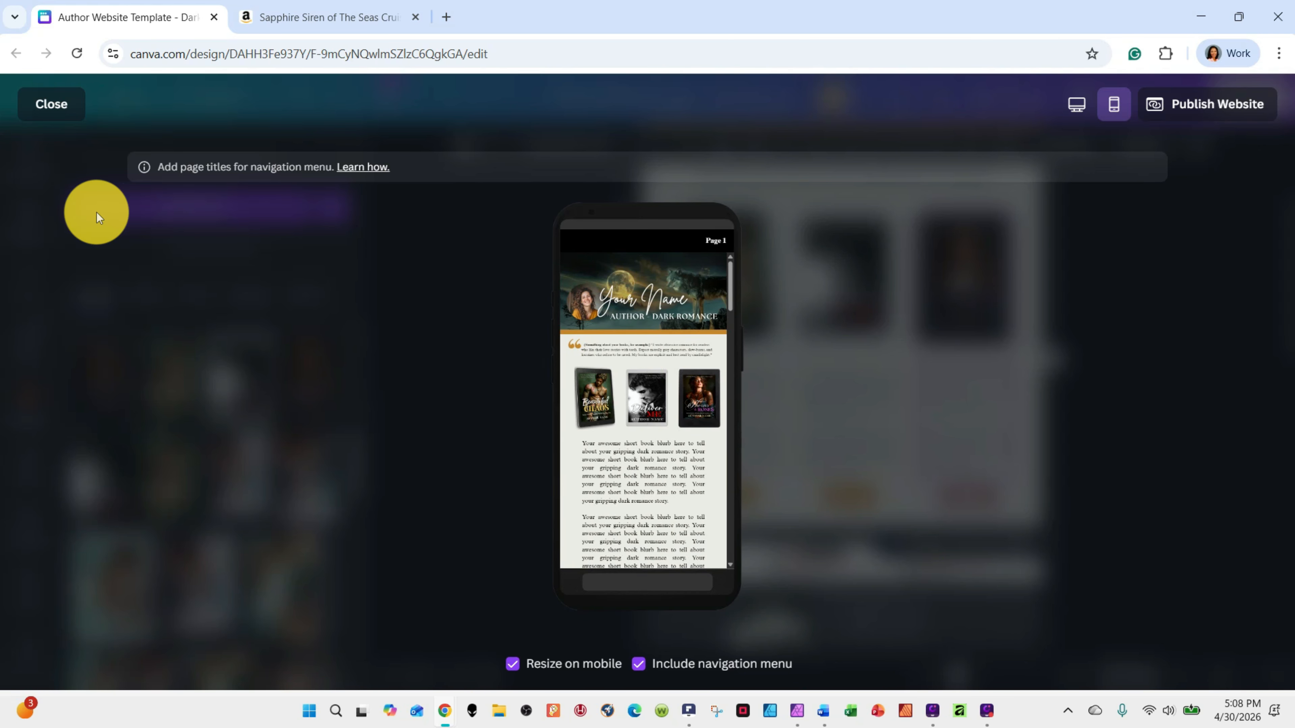
click(51, 103)
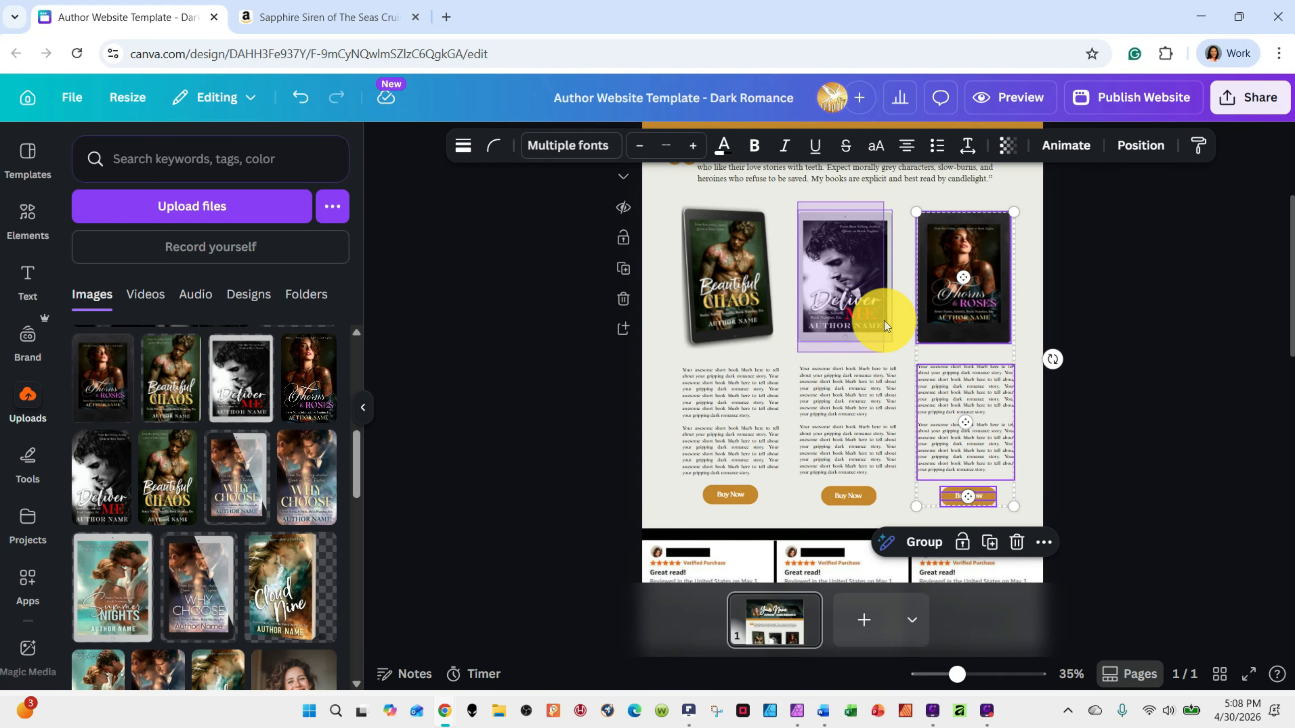
Select the middle book column's cover, blurb and button together, inspect the Beautiful Chaos cover separately, and clear the selection
click(887, 514)
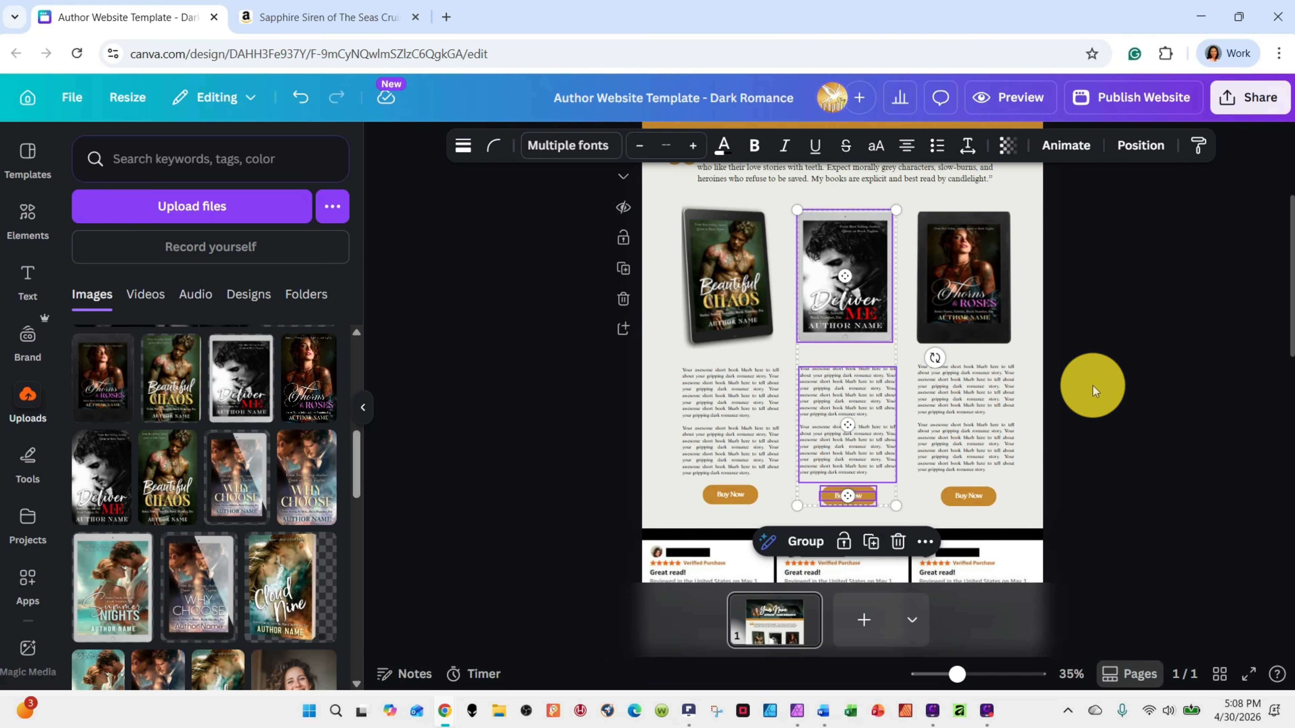
click(1093, 385)
click(739, 258)
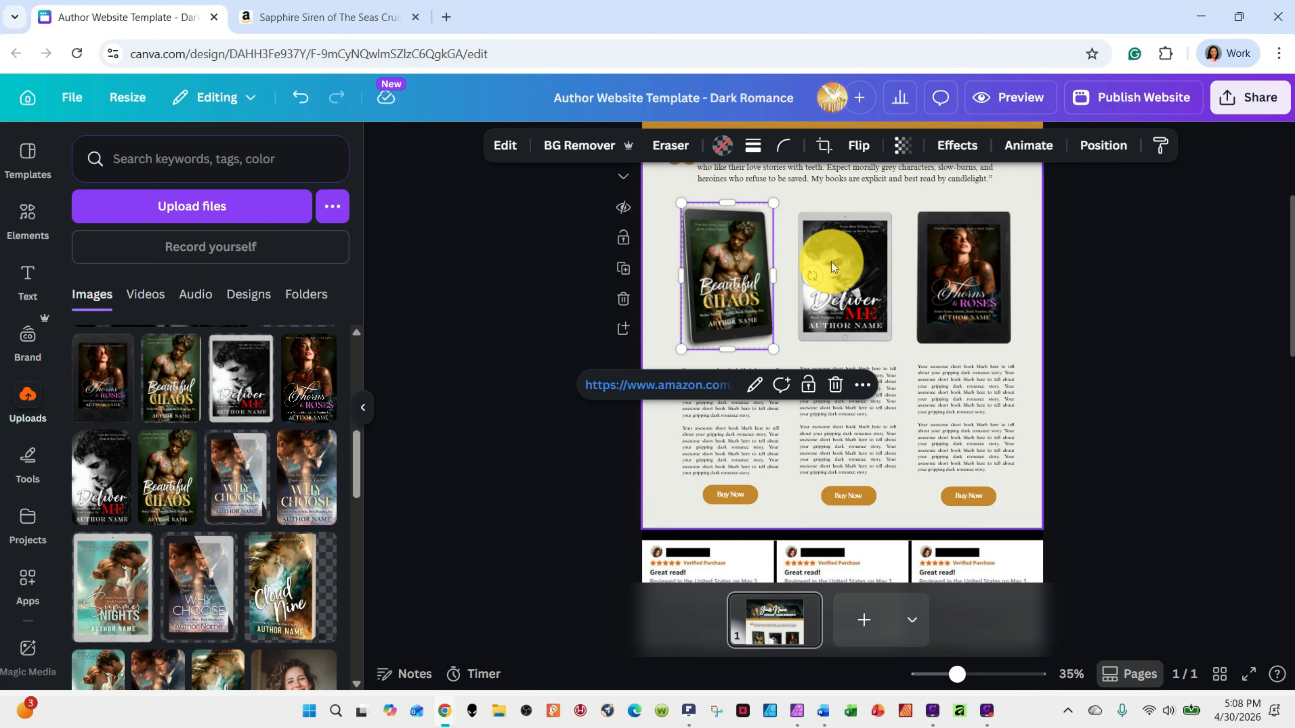
click(464, 305)
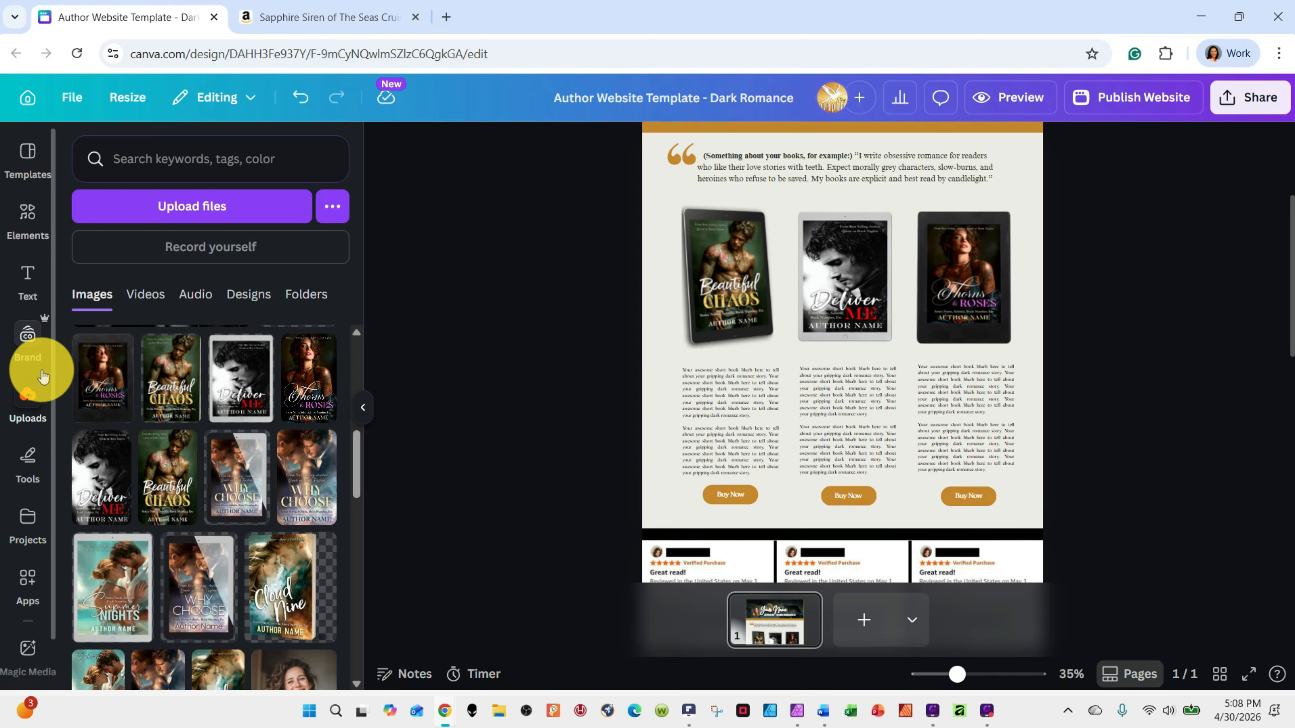
Open the uploads library, bring up the file picker for adding images, and close it without choosing a file
click(30, 393)
click(186, 213)
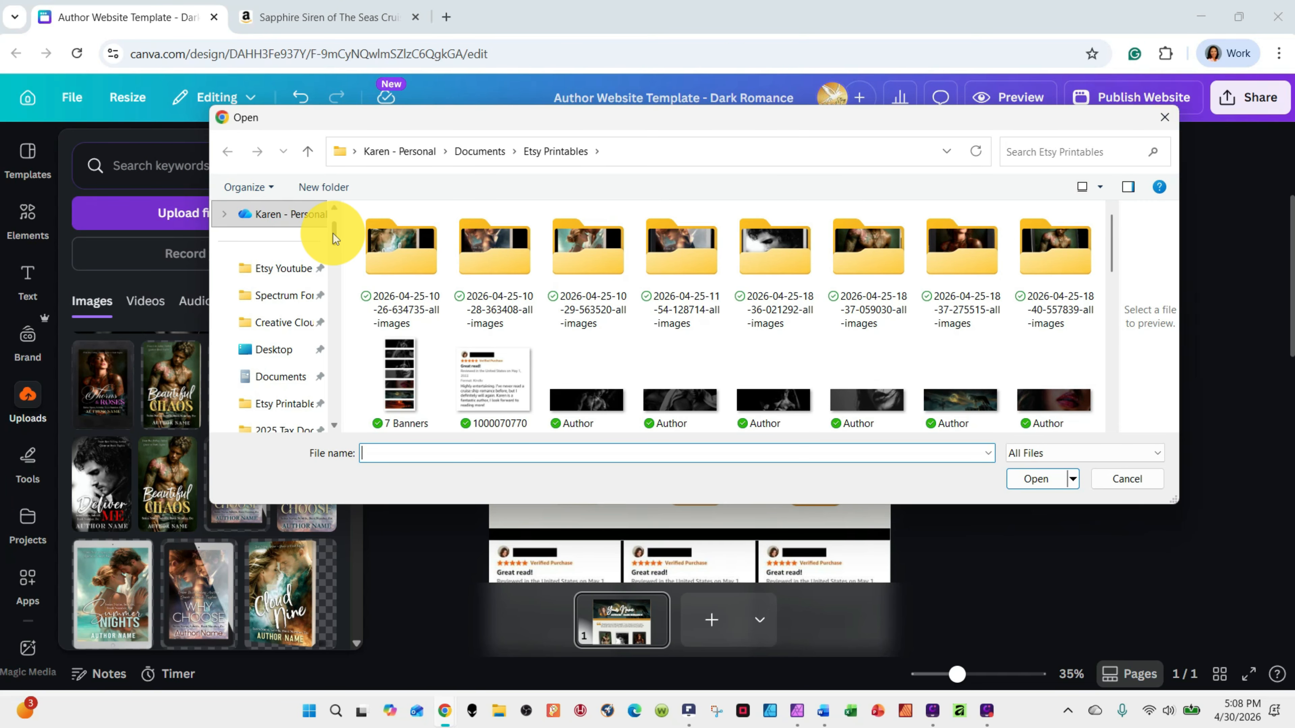
click(1164, 118)
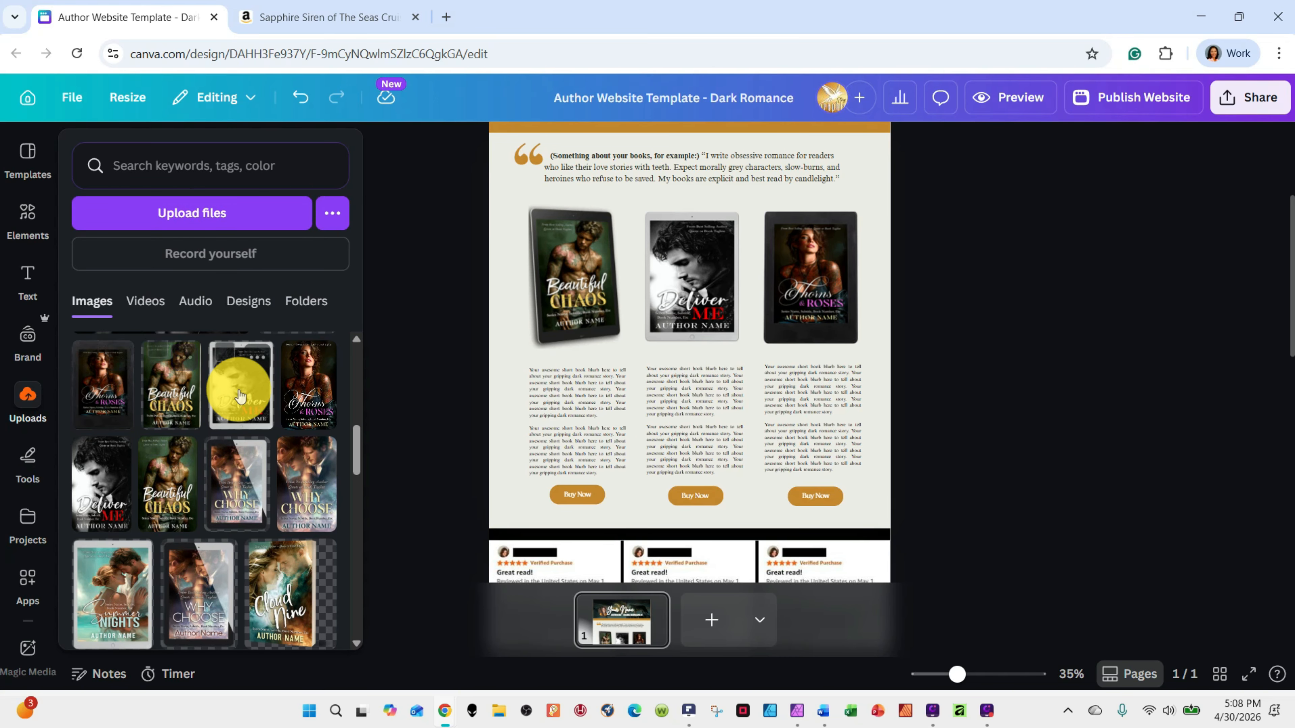
Replace the three book covers, in order, with the uploaded Why Choose, Cloud Nine and Summer Nights covers
scroll(237, 485, down, 1)
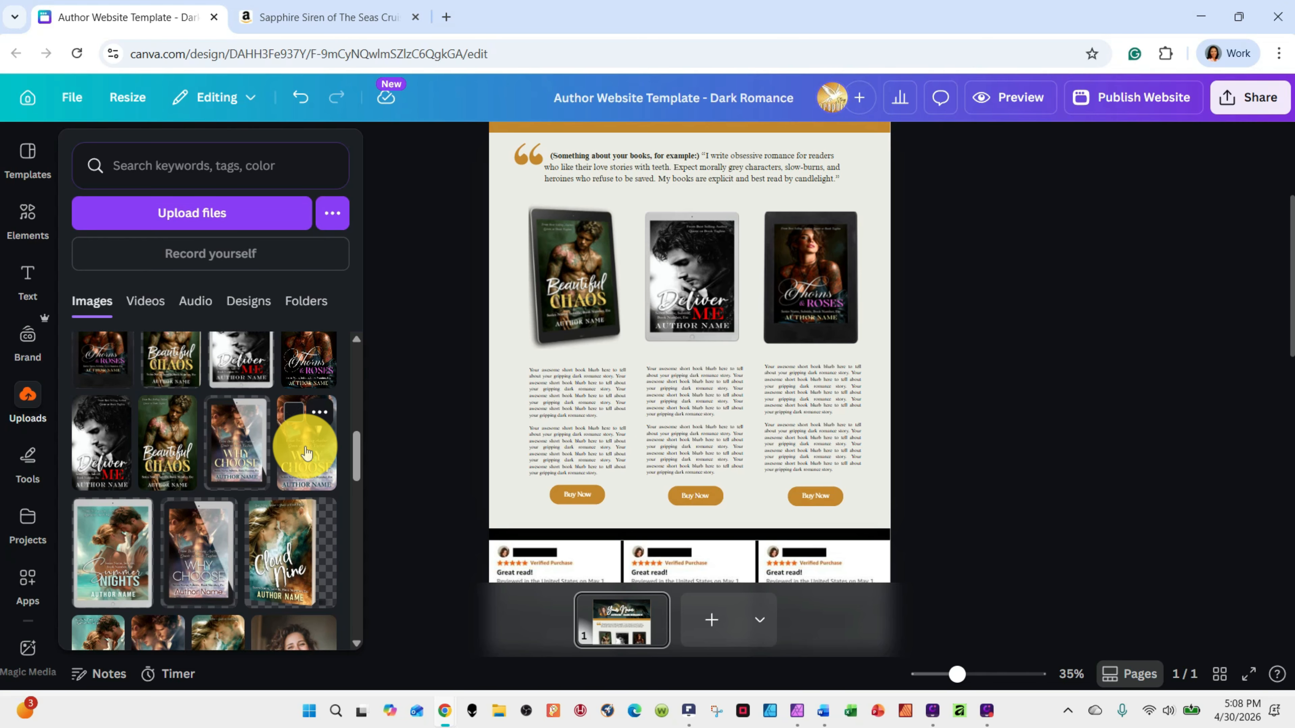
drag(305, 452, 562, 268)
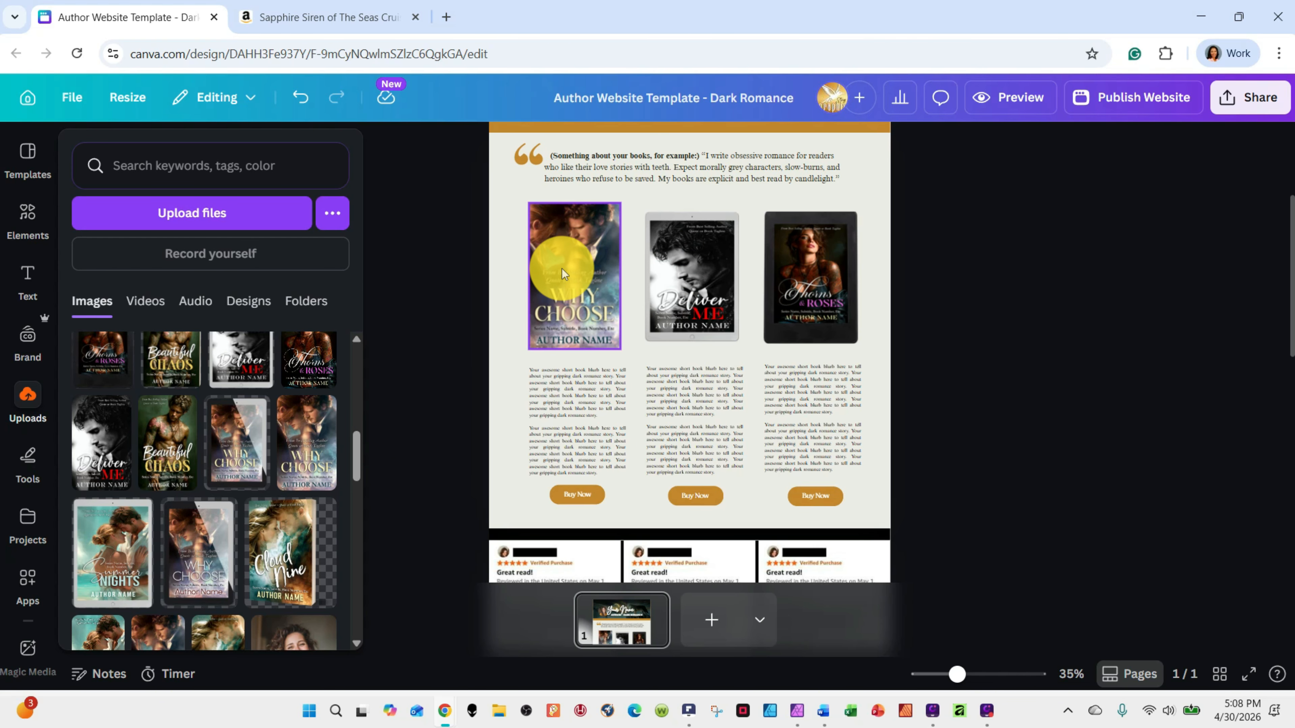
drag(275, 557, 660, 234)
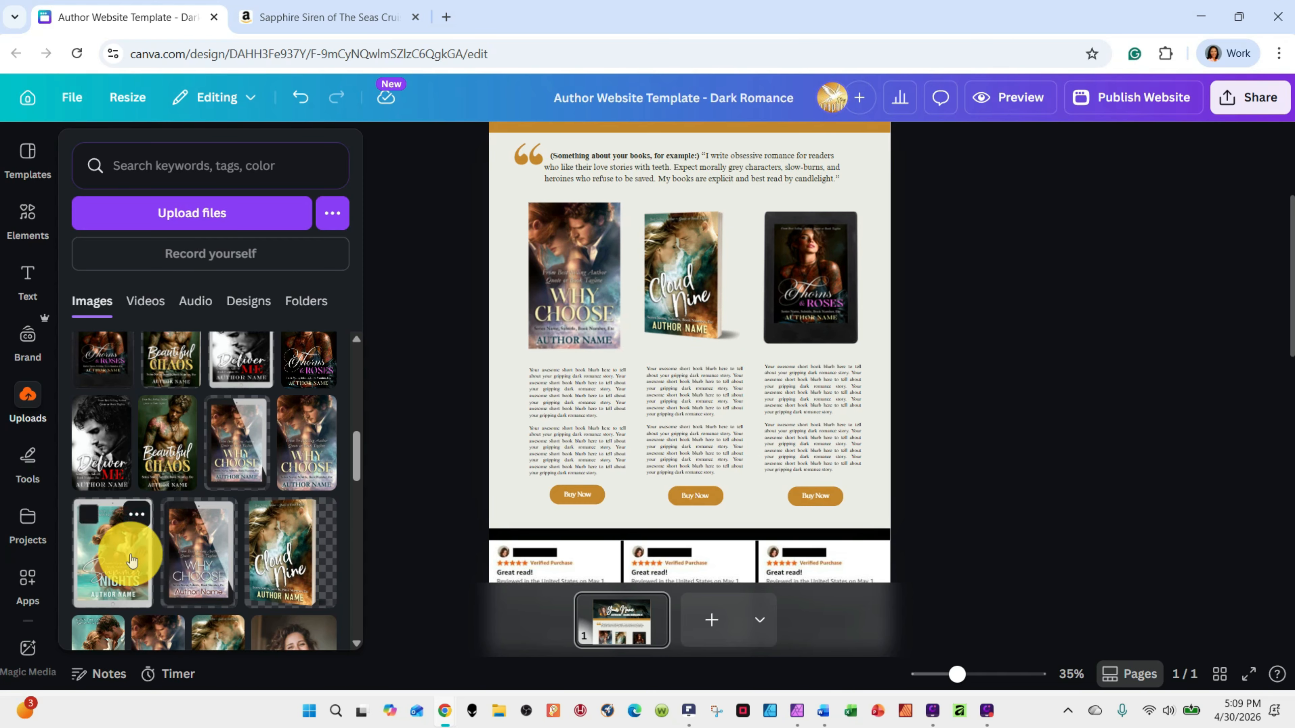
drag(124, 551, 775, 255)
click(1027, 500)
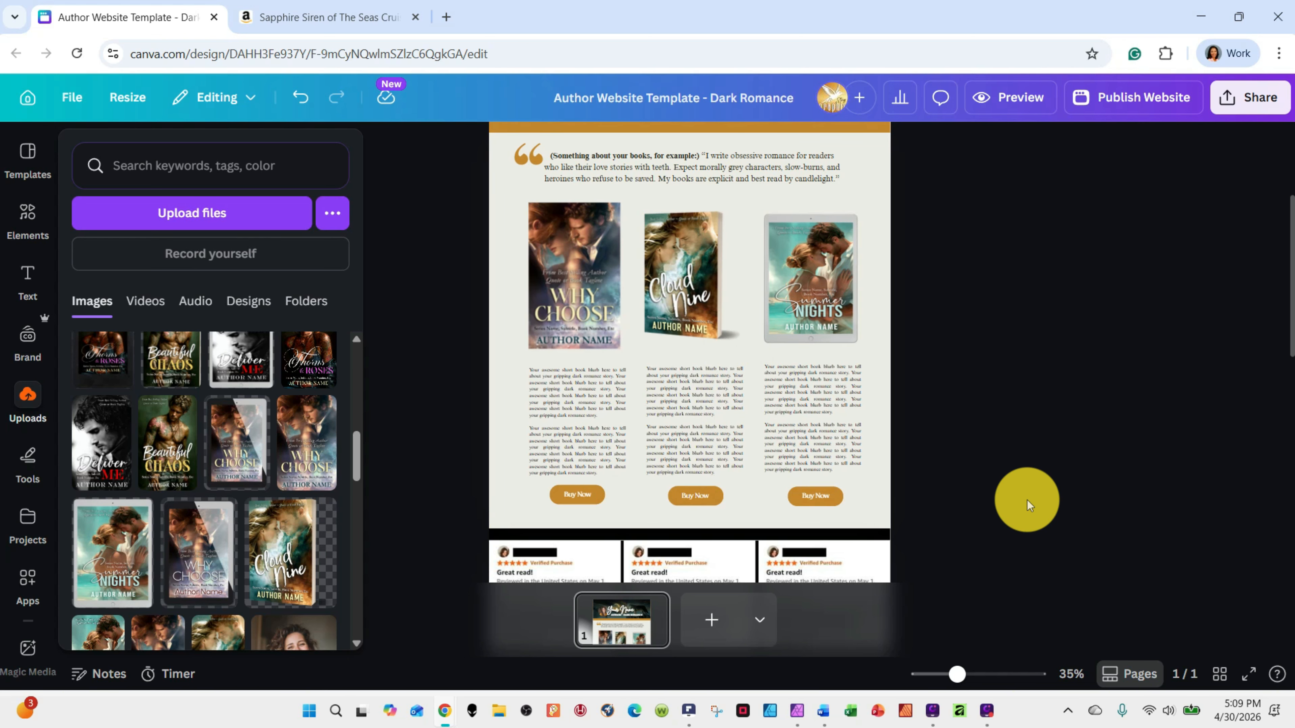
Select all the blurb text beneath the Summer Nights cover, and clear the selection without editing it
scroll(1027, 500, down, 2)
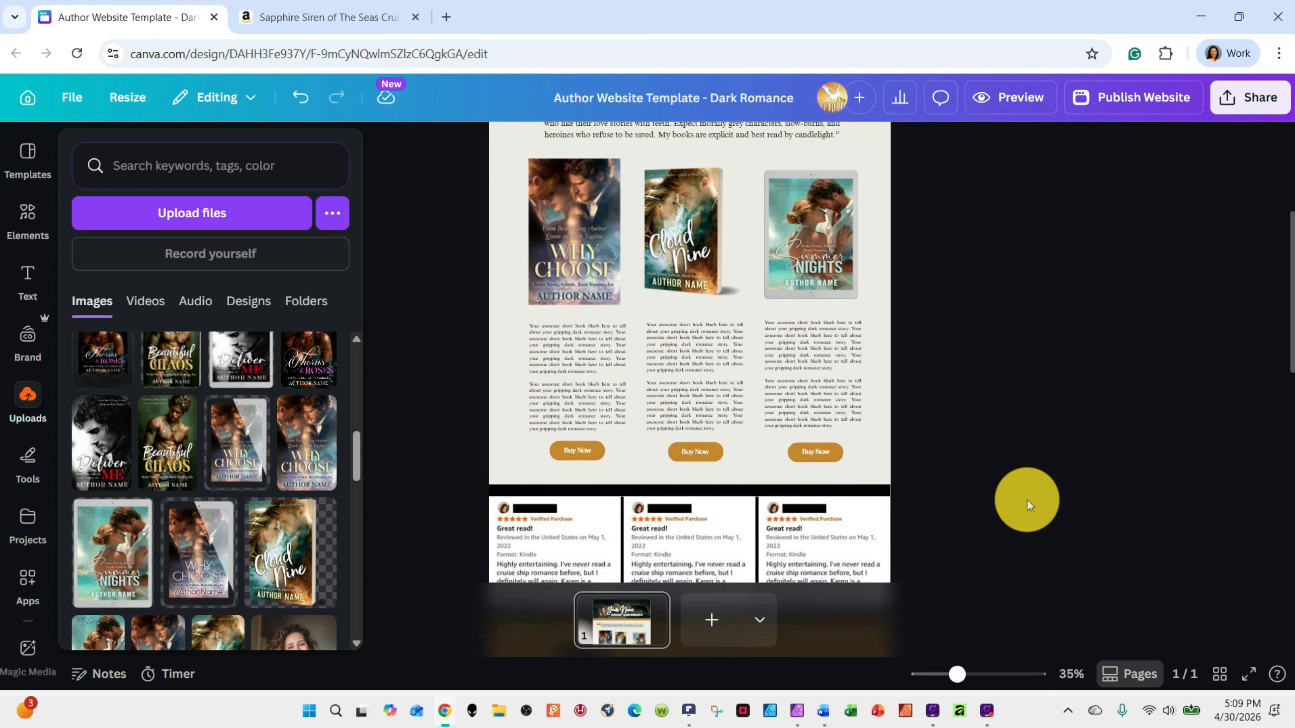
click(807, 372)
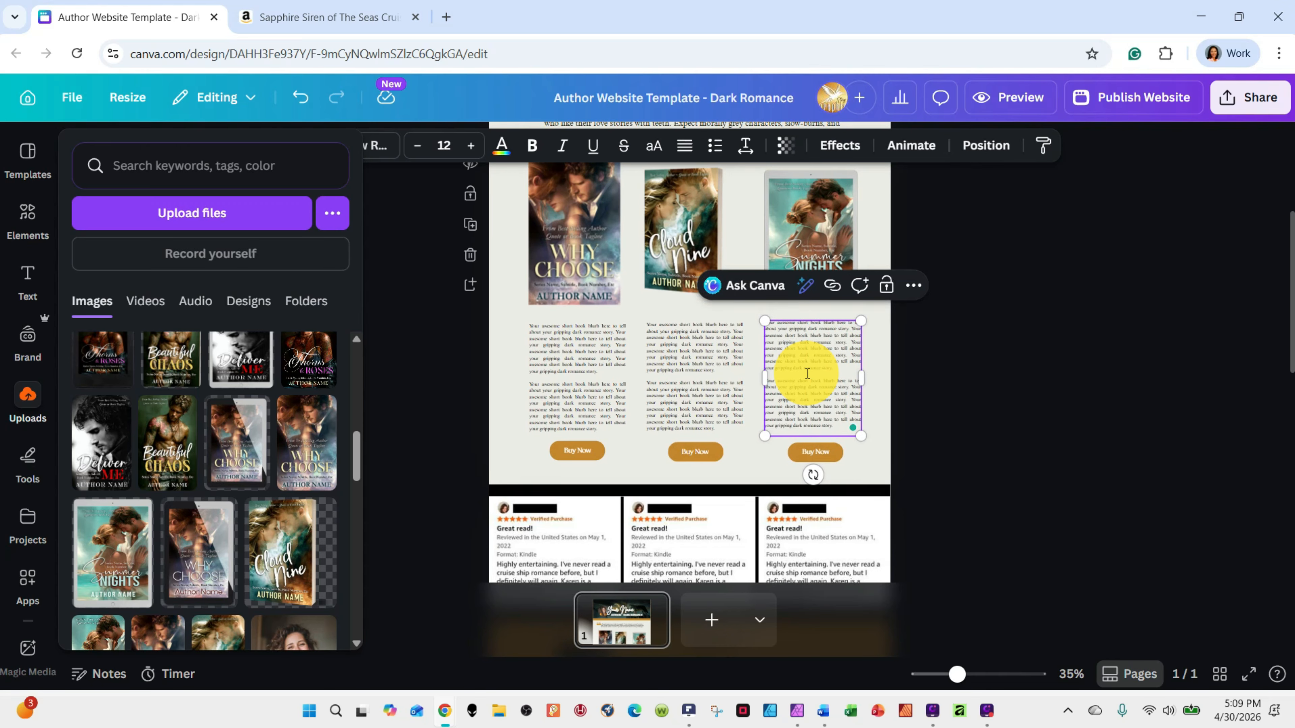
triple_click(805, 355)
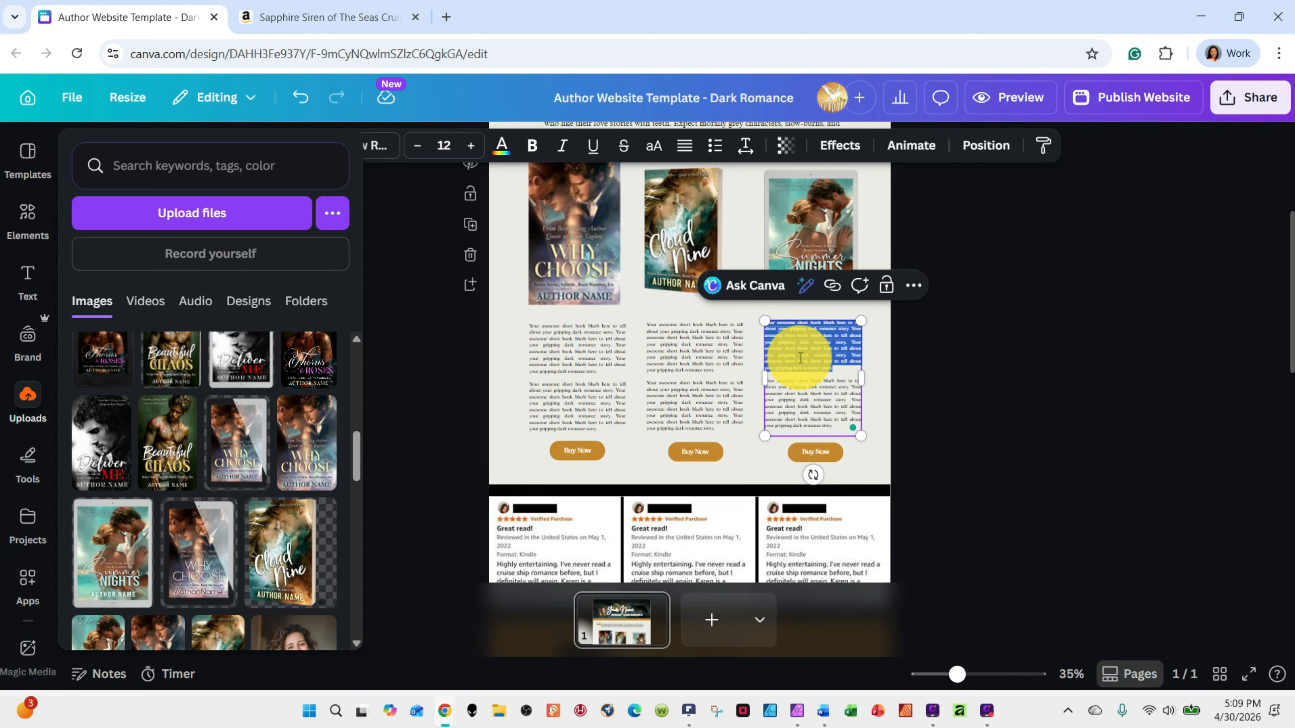
key(ctrl+a)
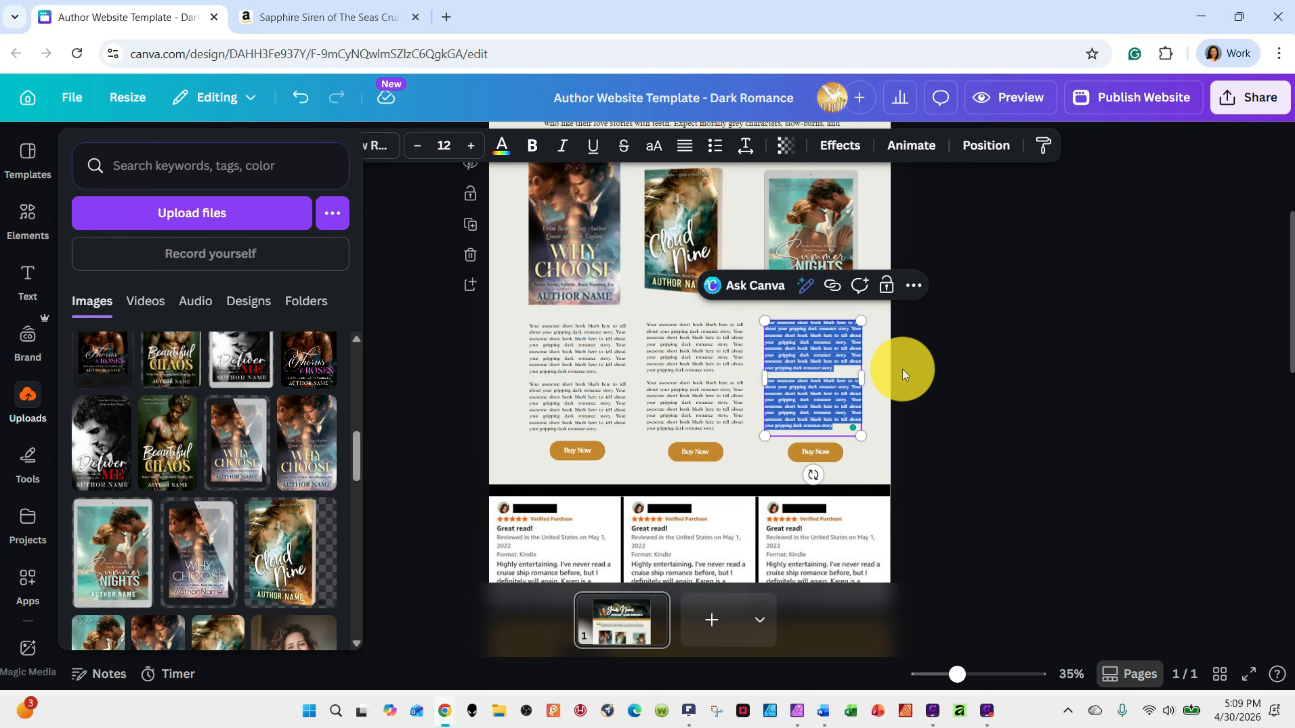
click(948, 328)
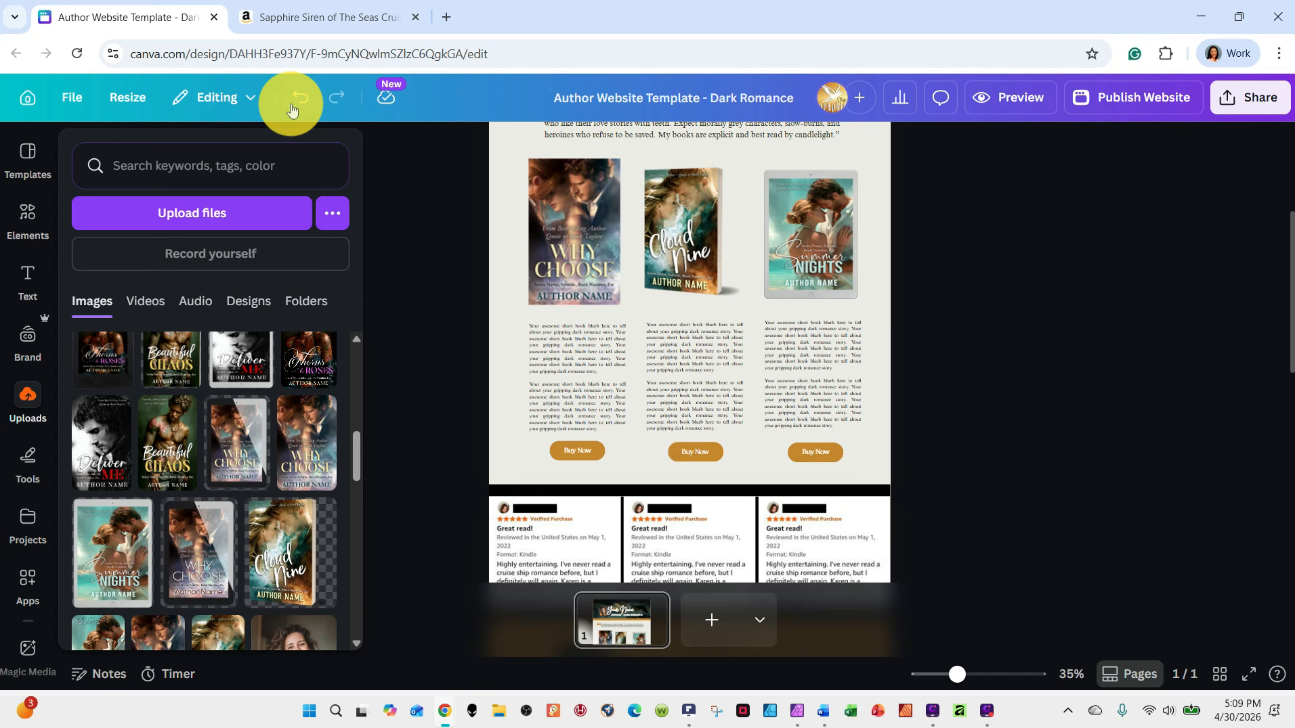
Undo the three book cover replacements
click(301, 98)
click(301, 98)
click(300, 98)
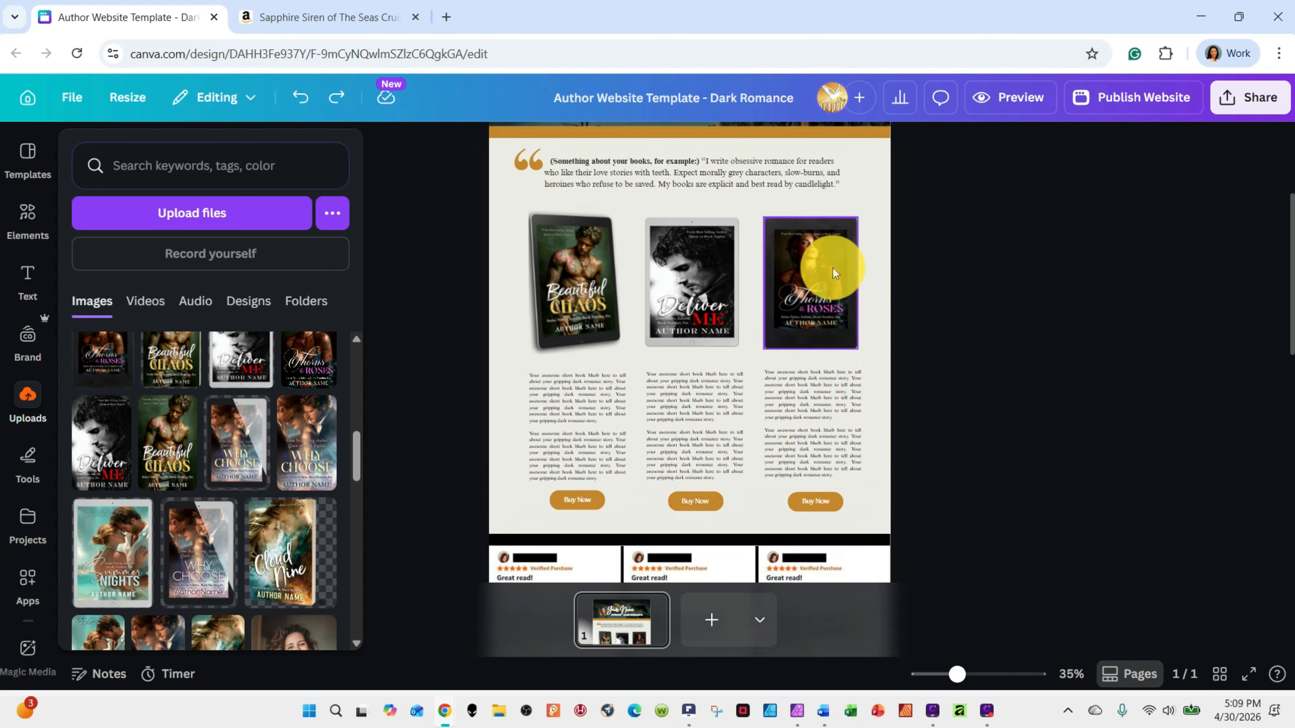
click(814, 268)
click(715, 271)
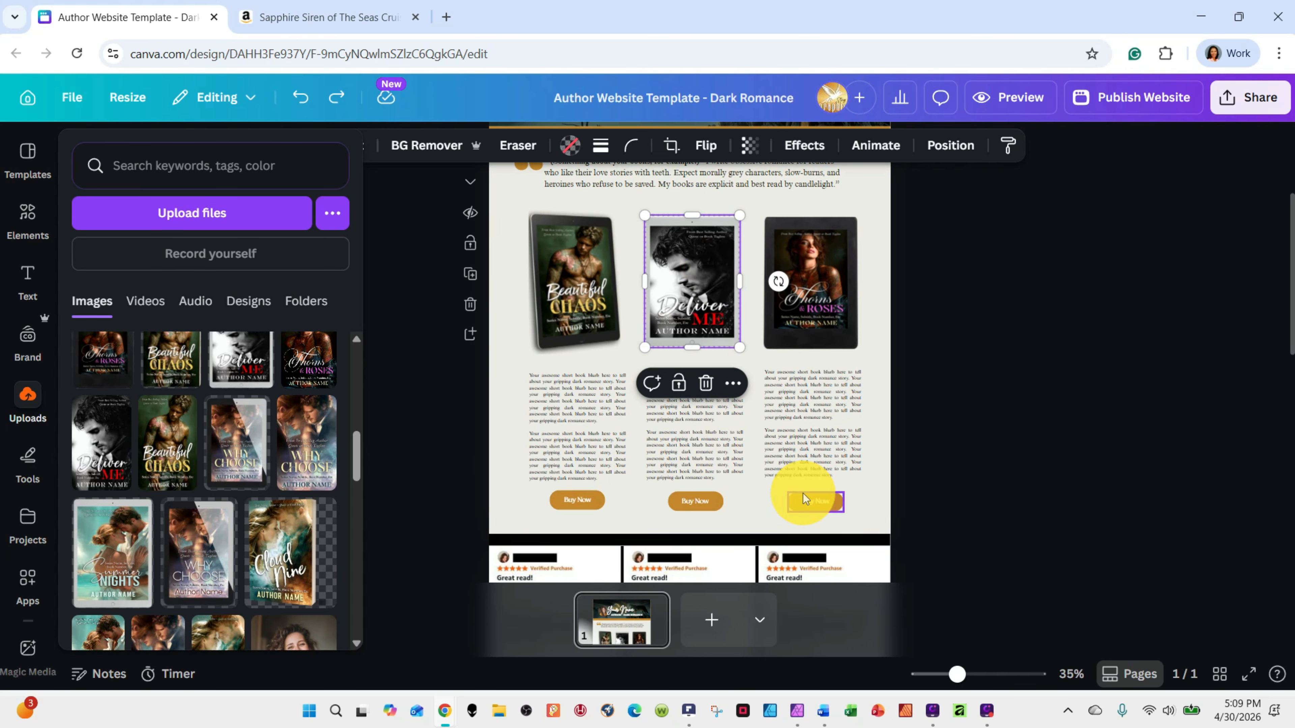
click(796, 290)
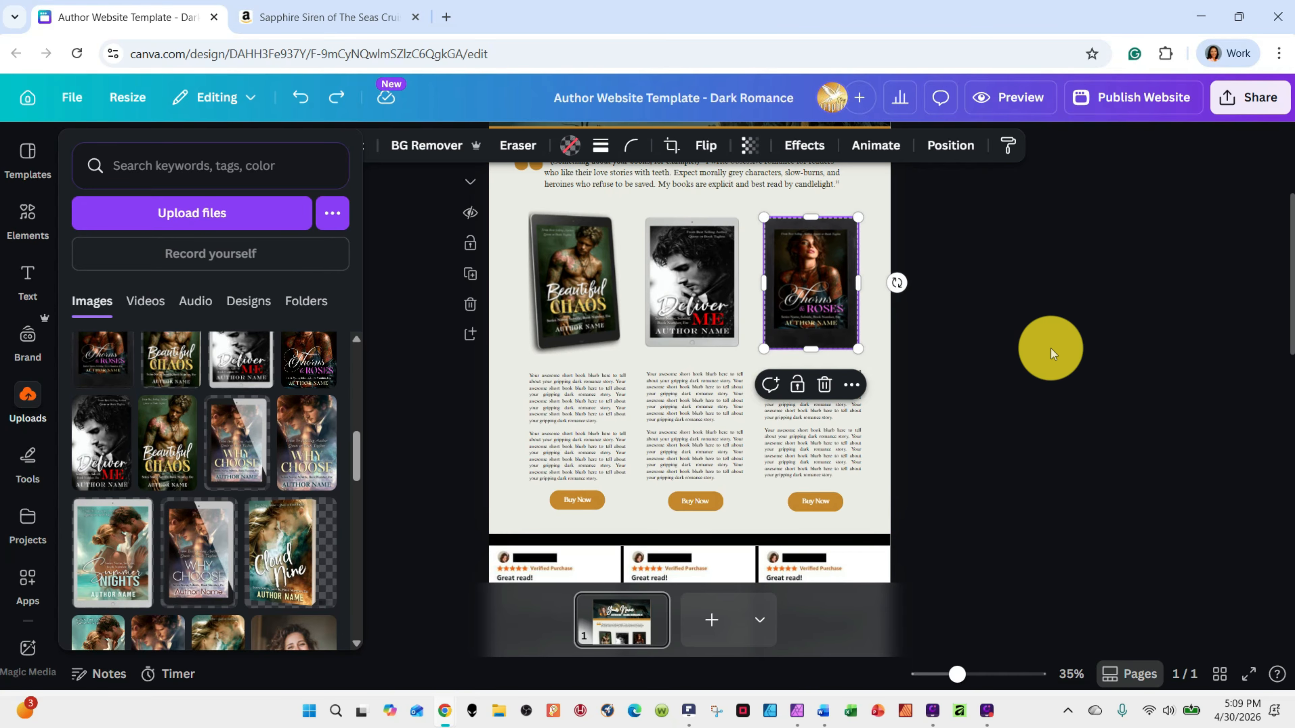
right_click(822, 280)
click(935, 208)
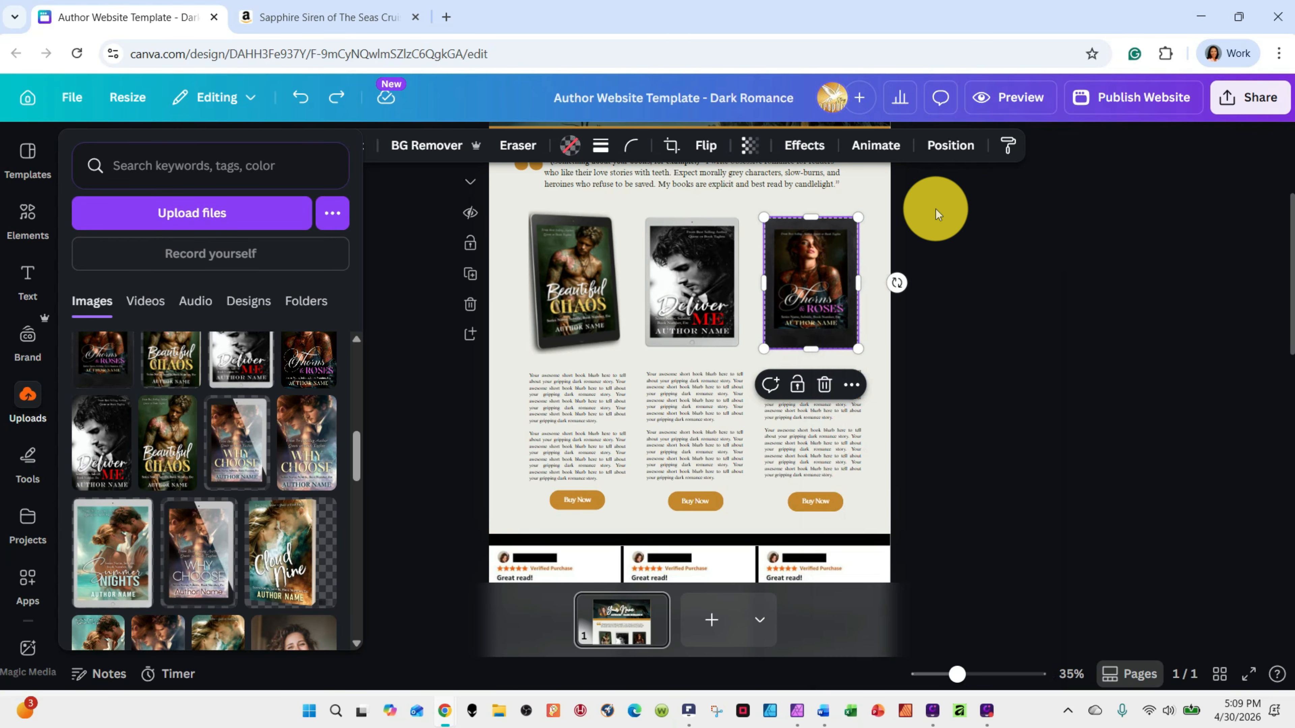
click(326, 6)
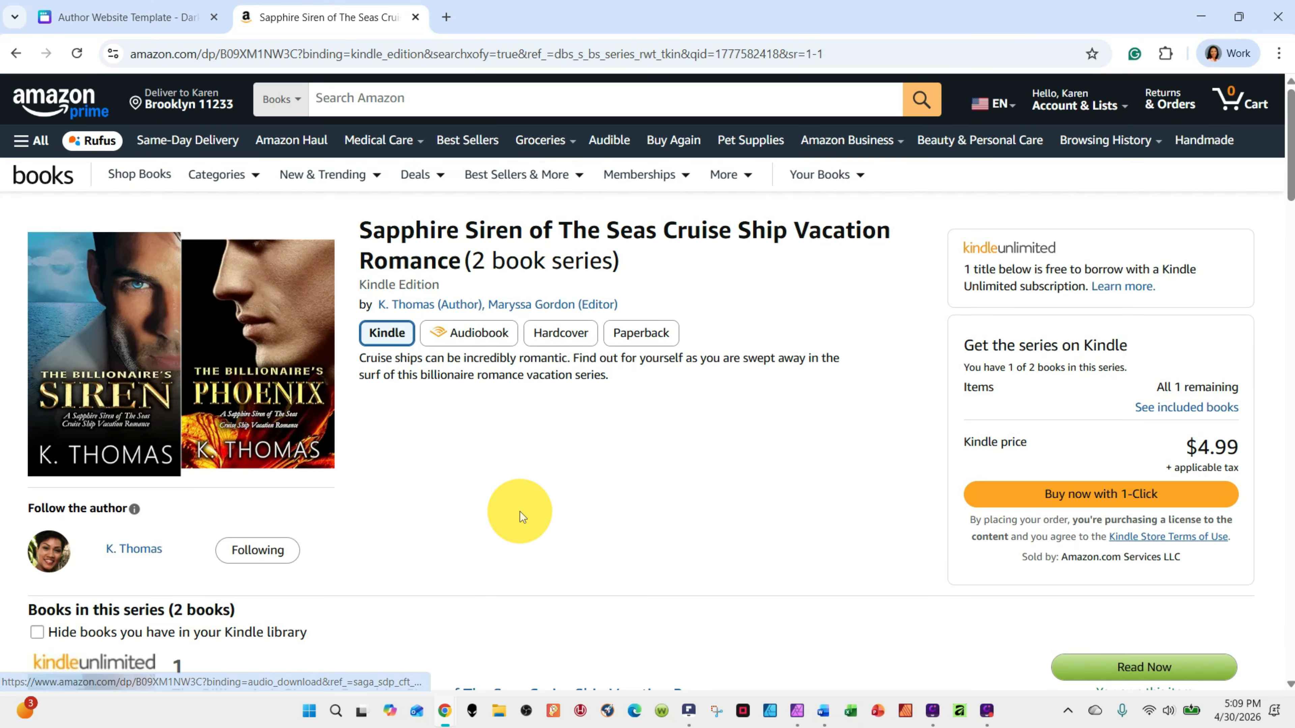
scroll(520, 511, down, 3)
scroll(510, 408, up, 3)
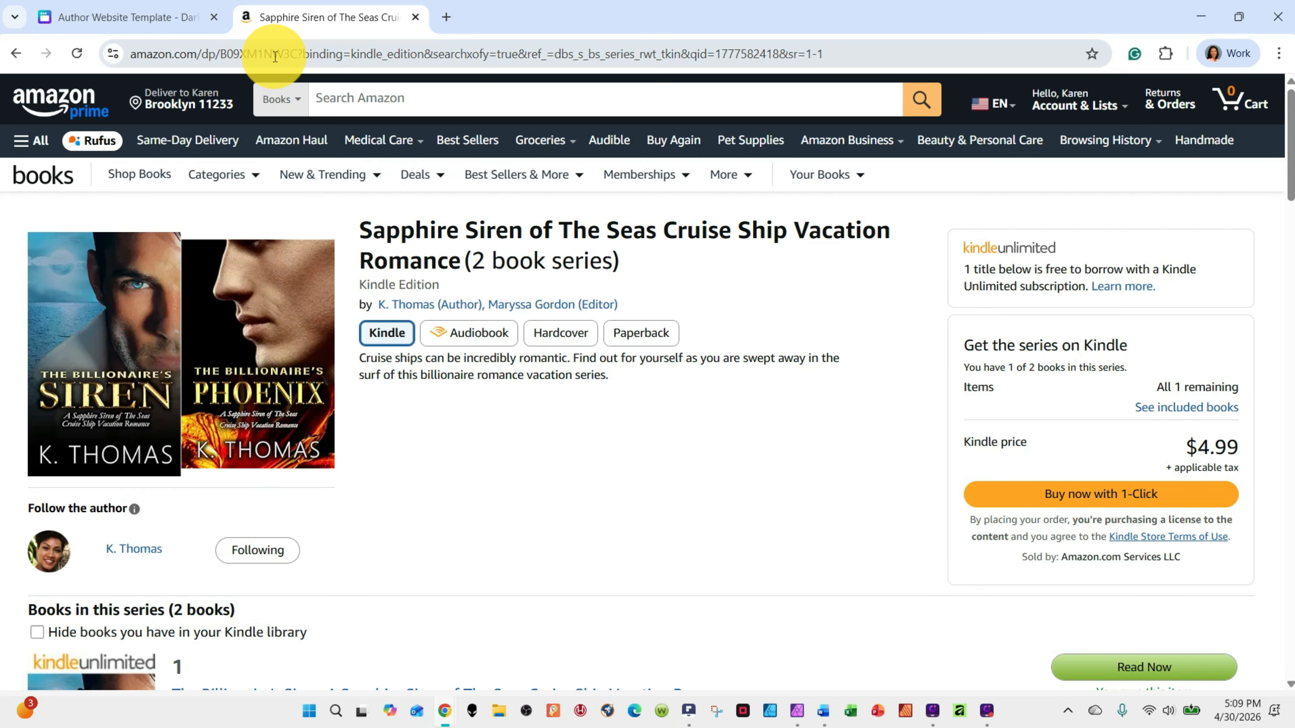
click(275, 55)
click(147, 53)
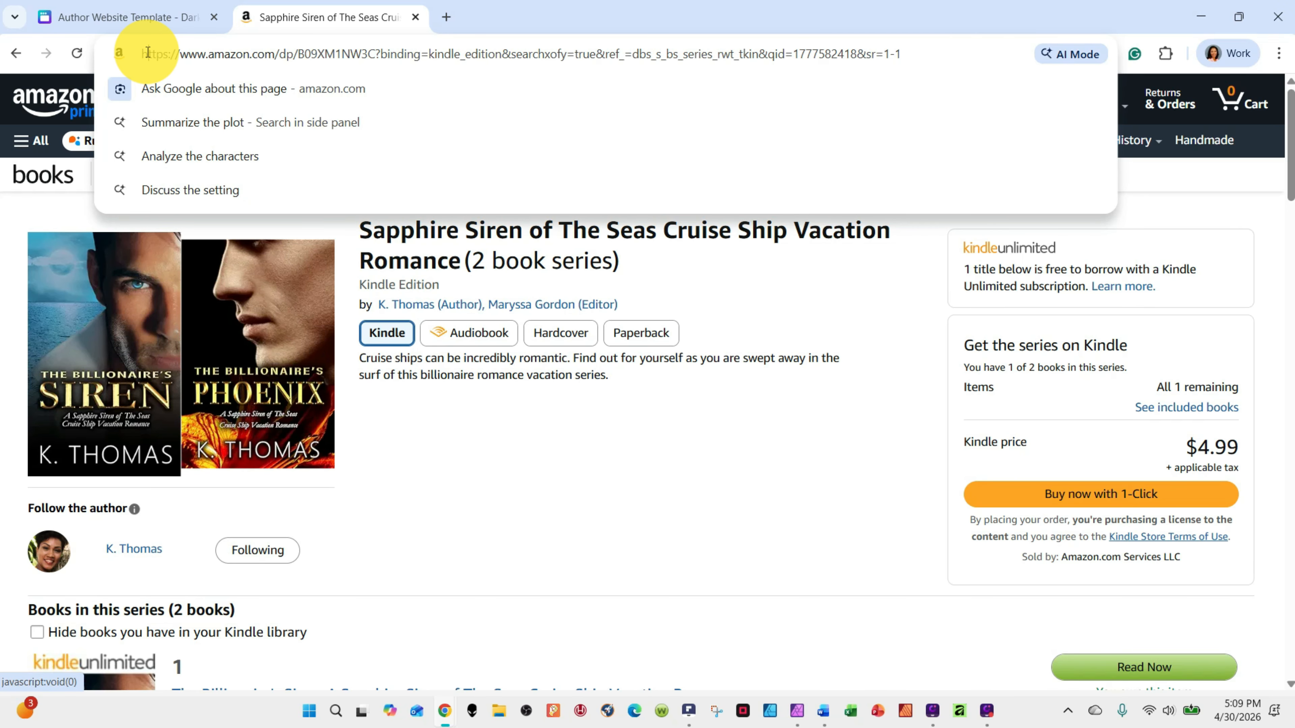
drag(145, 51, 375, 29)
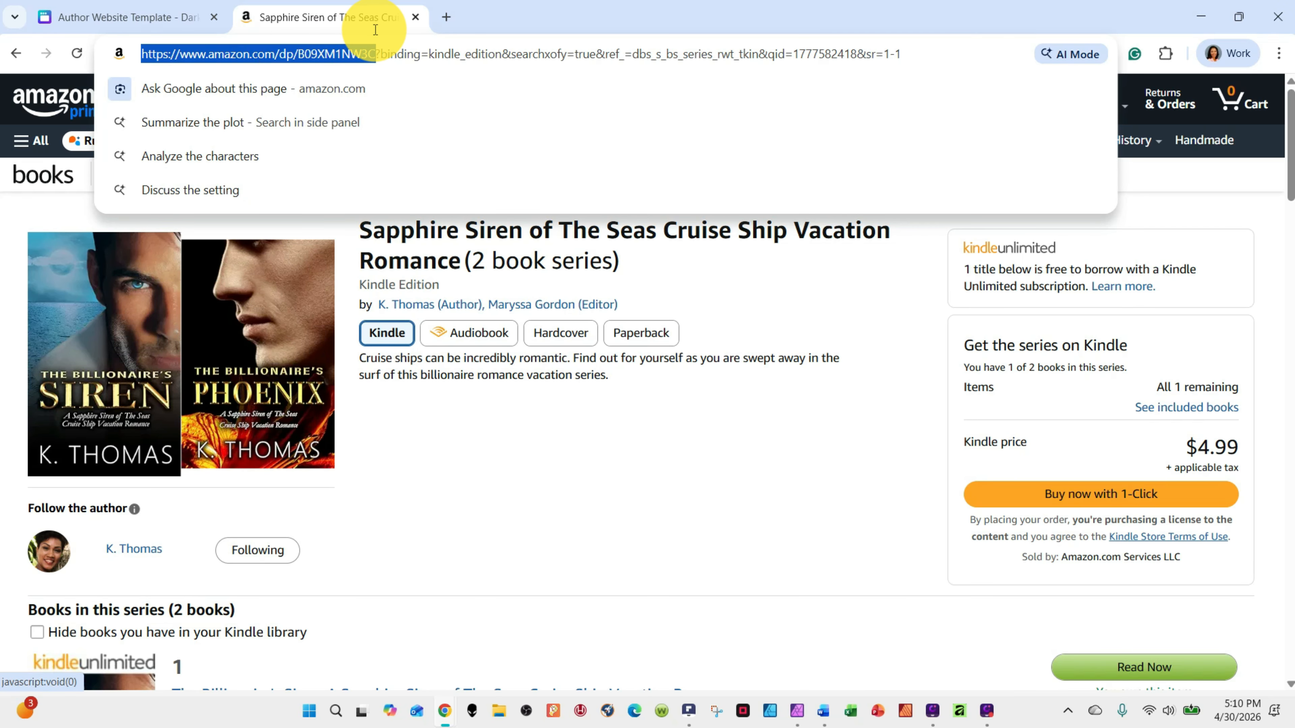
right_click(340, 53)
click(391, 219)
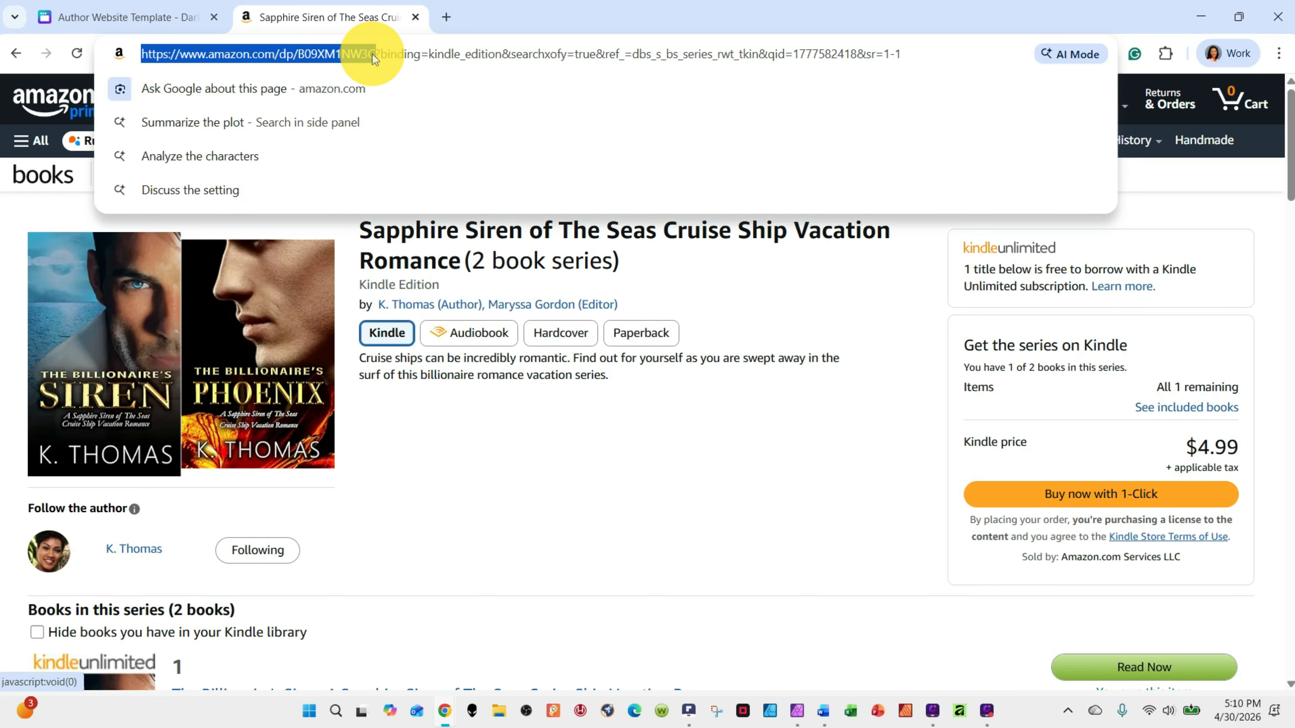
click(171, 17)
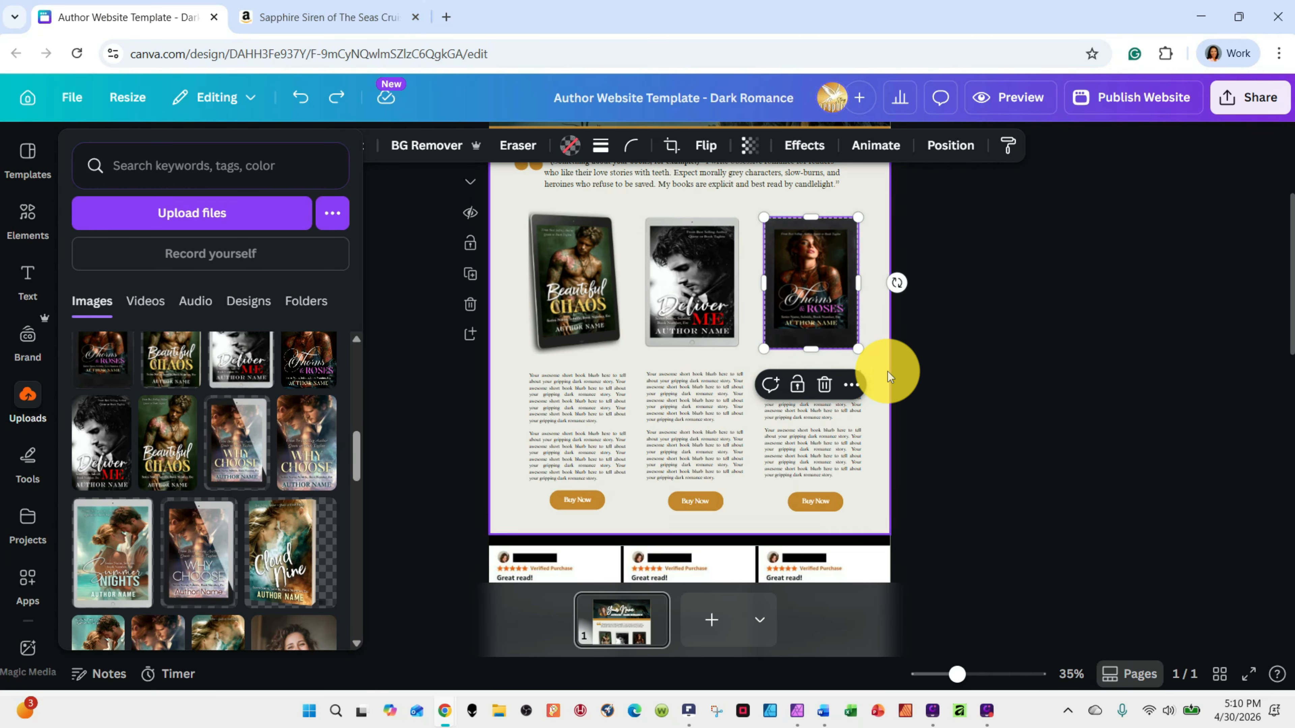
click(694, 260)
click(821, 275)
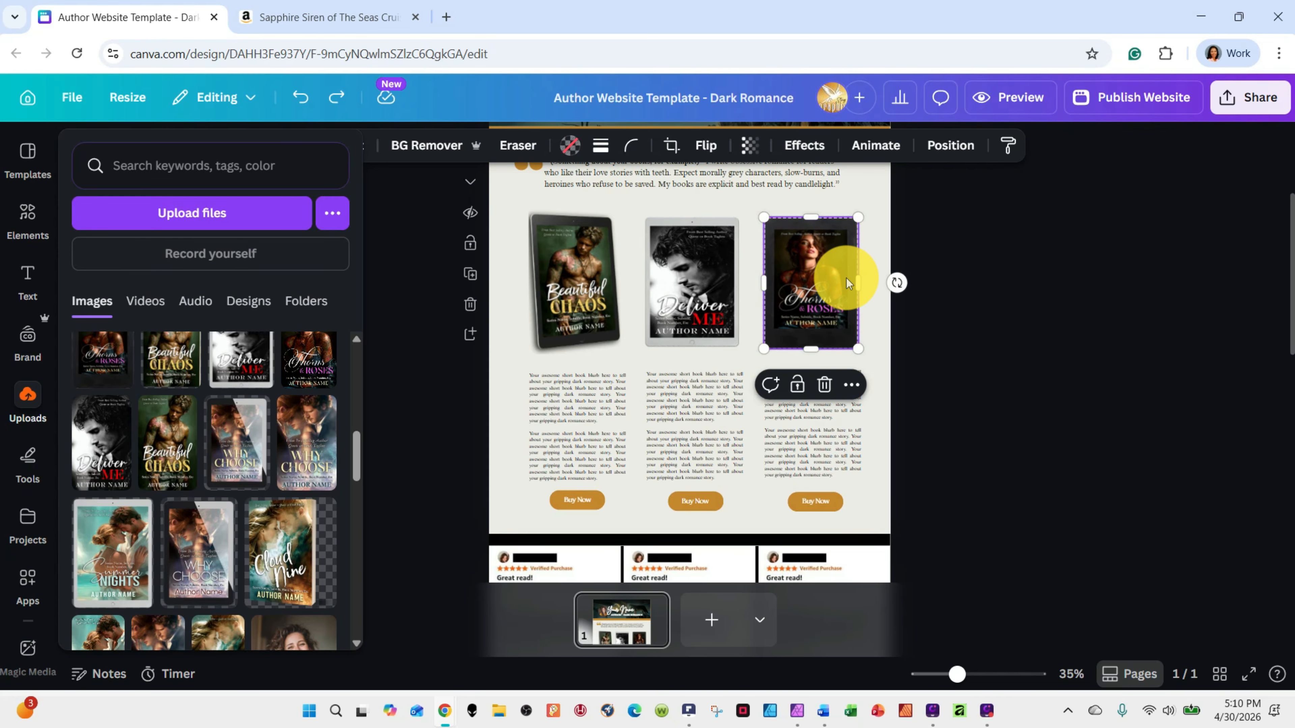
click(852, 386)
scroll(965, 250, down, 1)
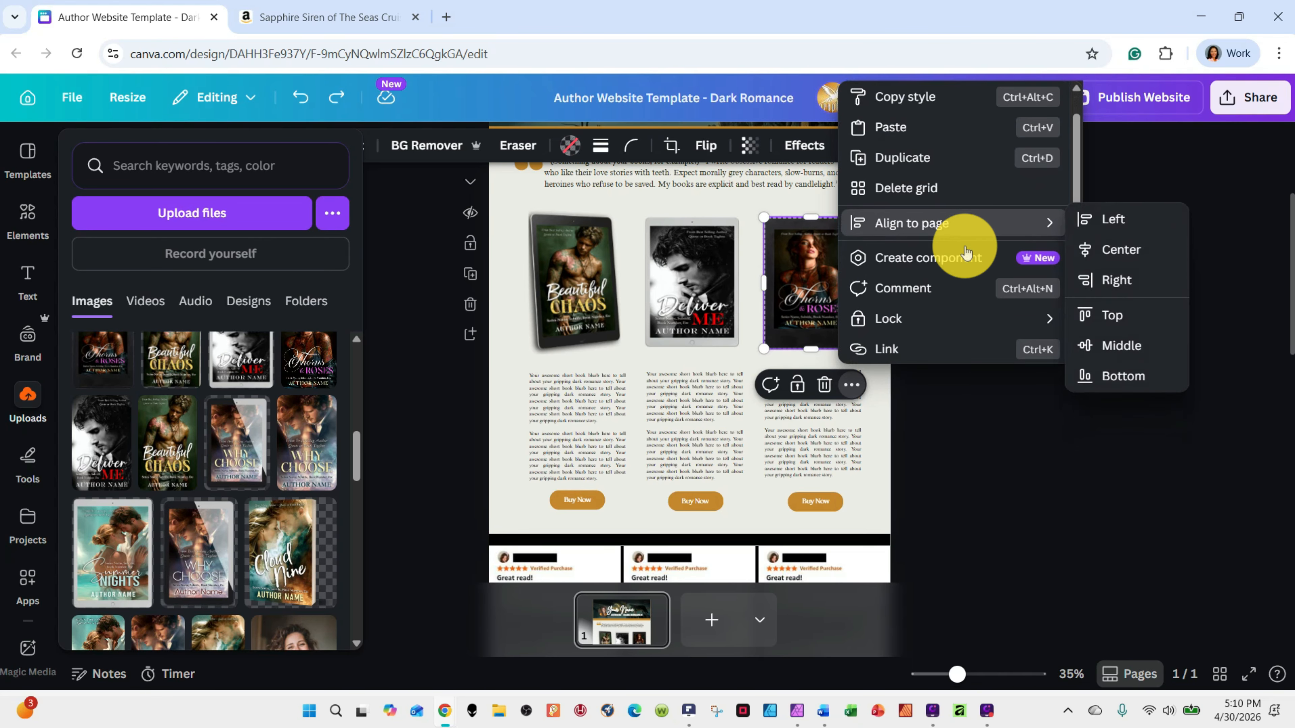
scroll(965, 250, down, 2)
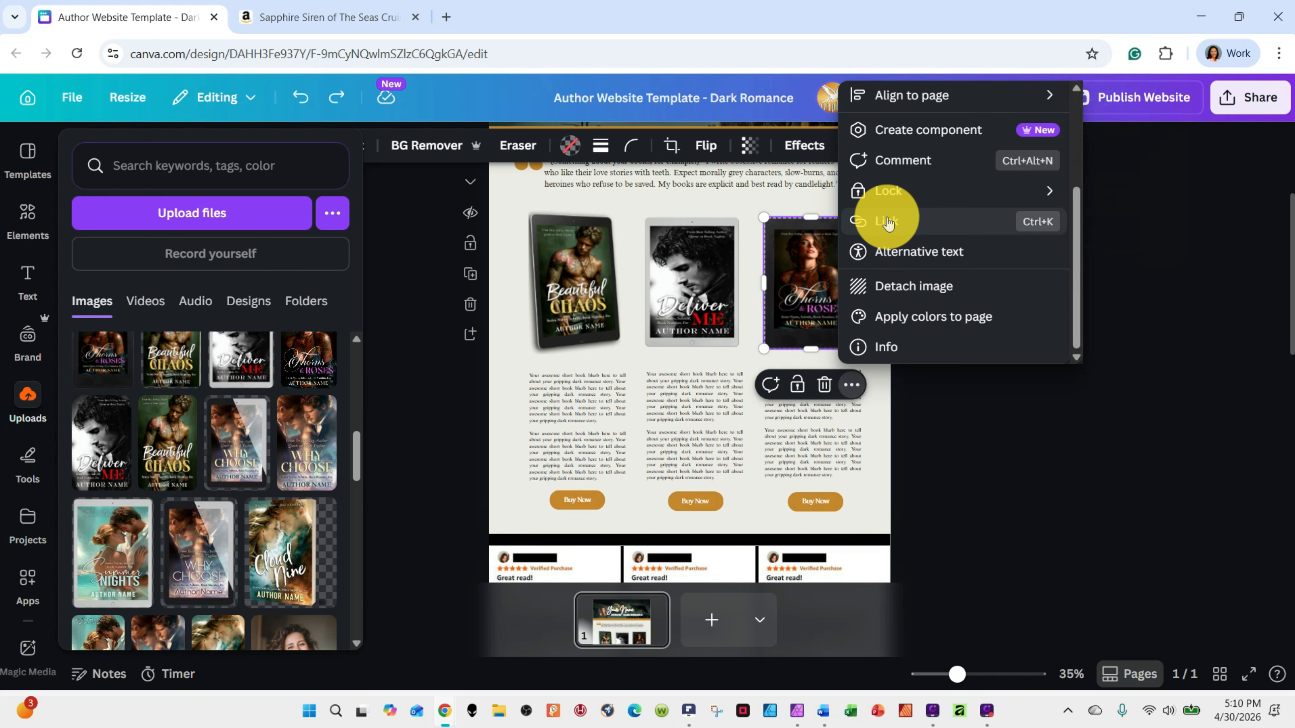
click(887, 222)
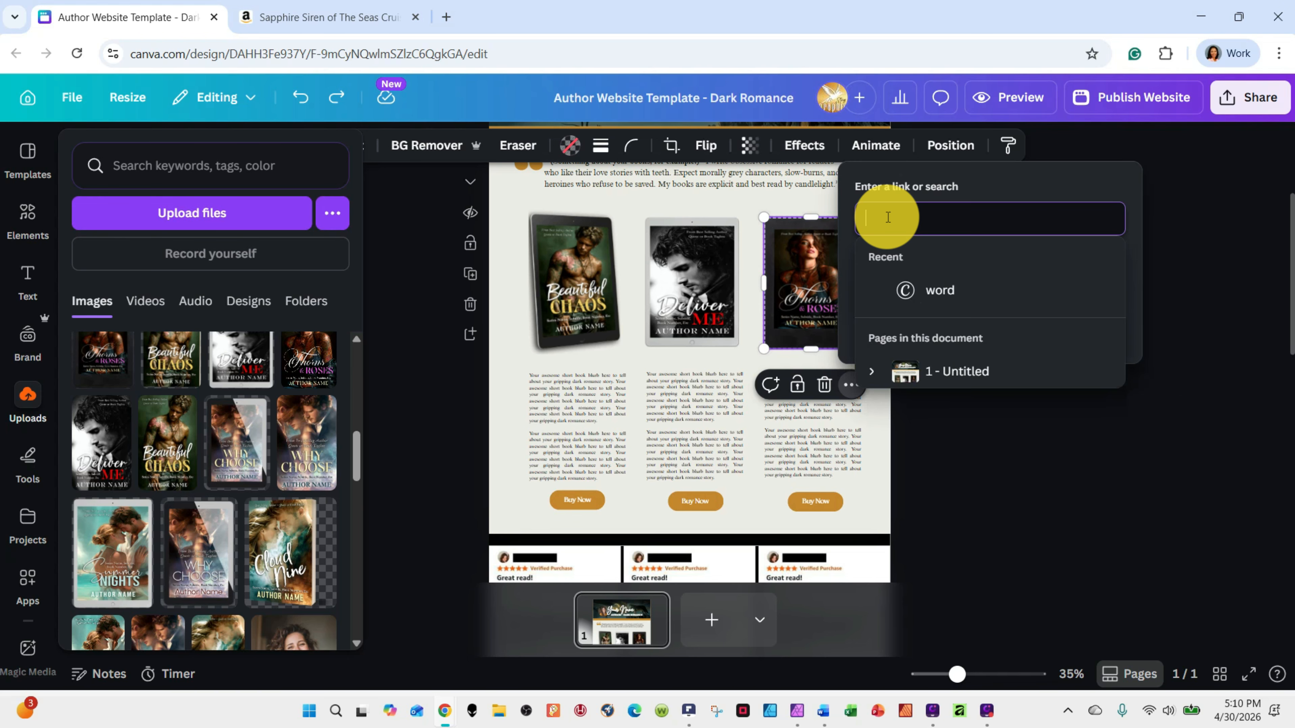
right_click(887, 217)
click(926, 423)
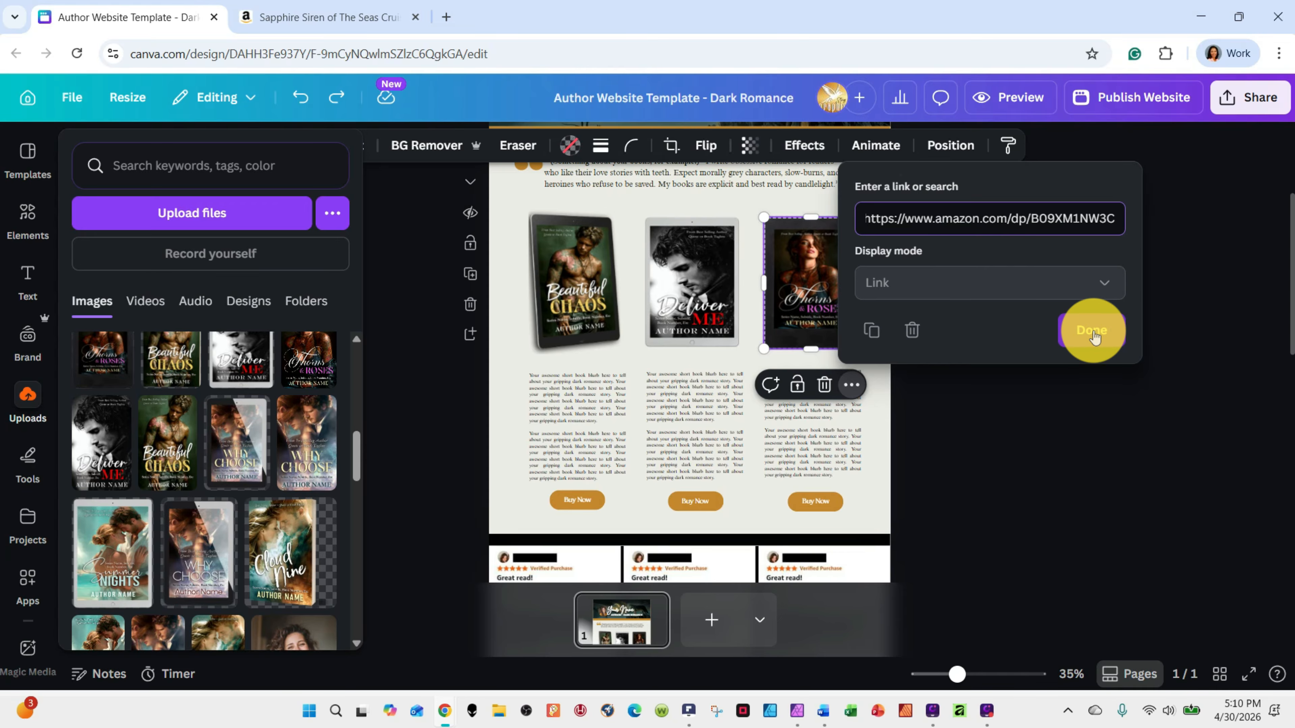
click(1006, 450)
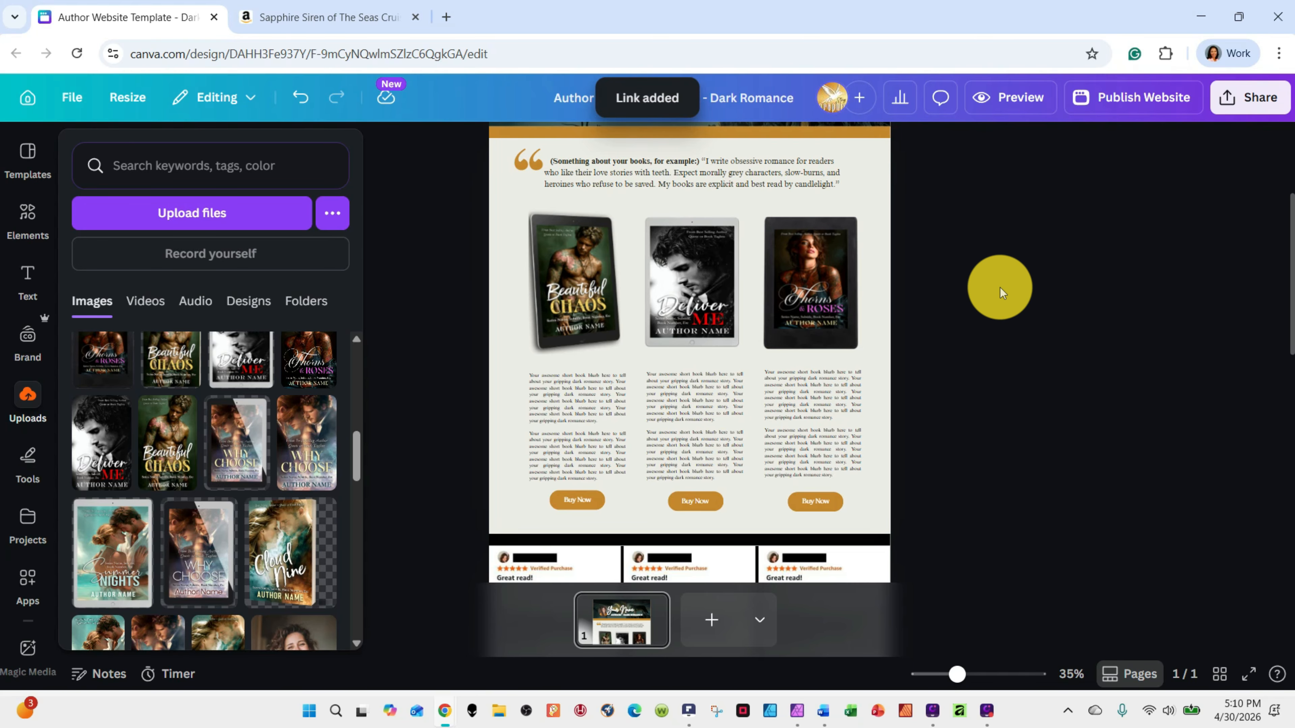
scroll(1000, 288, down, 3)
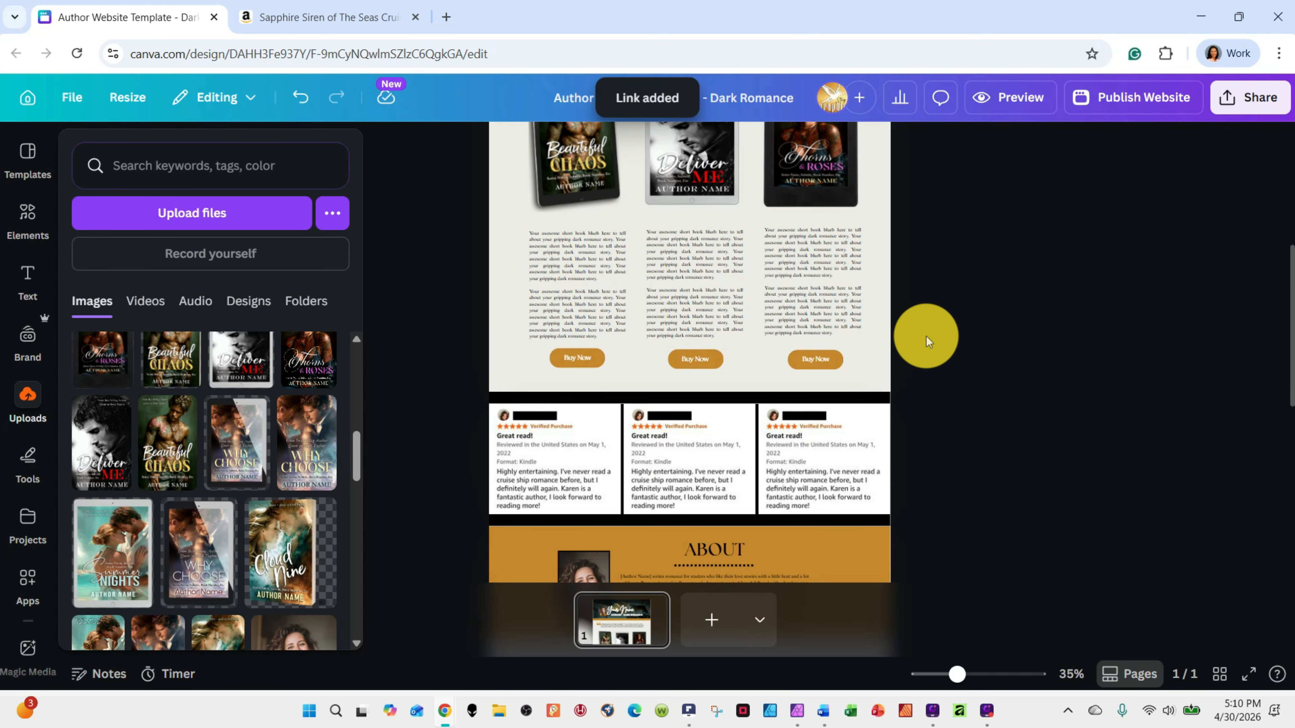
click(819, 358)
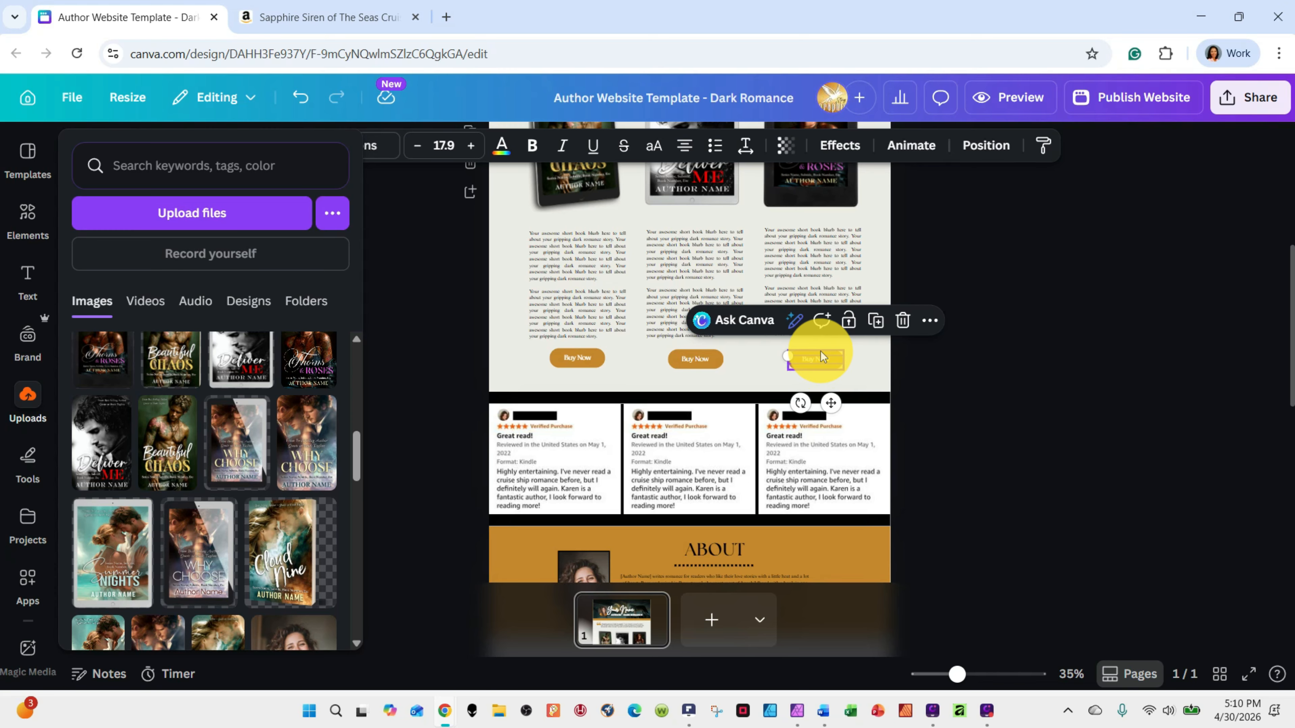
click(821, 351)
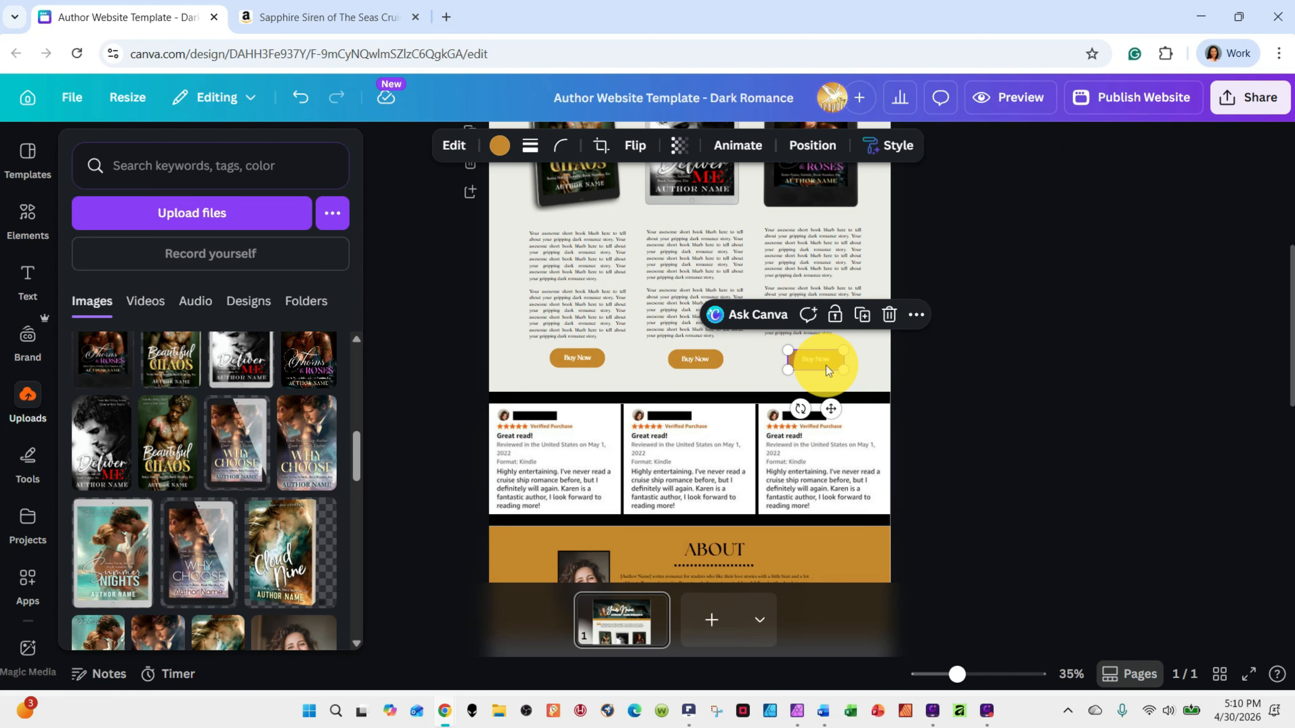
click(821, 359)
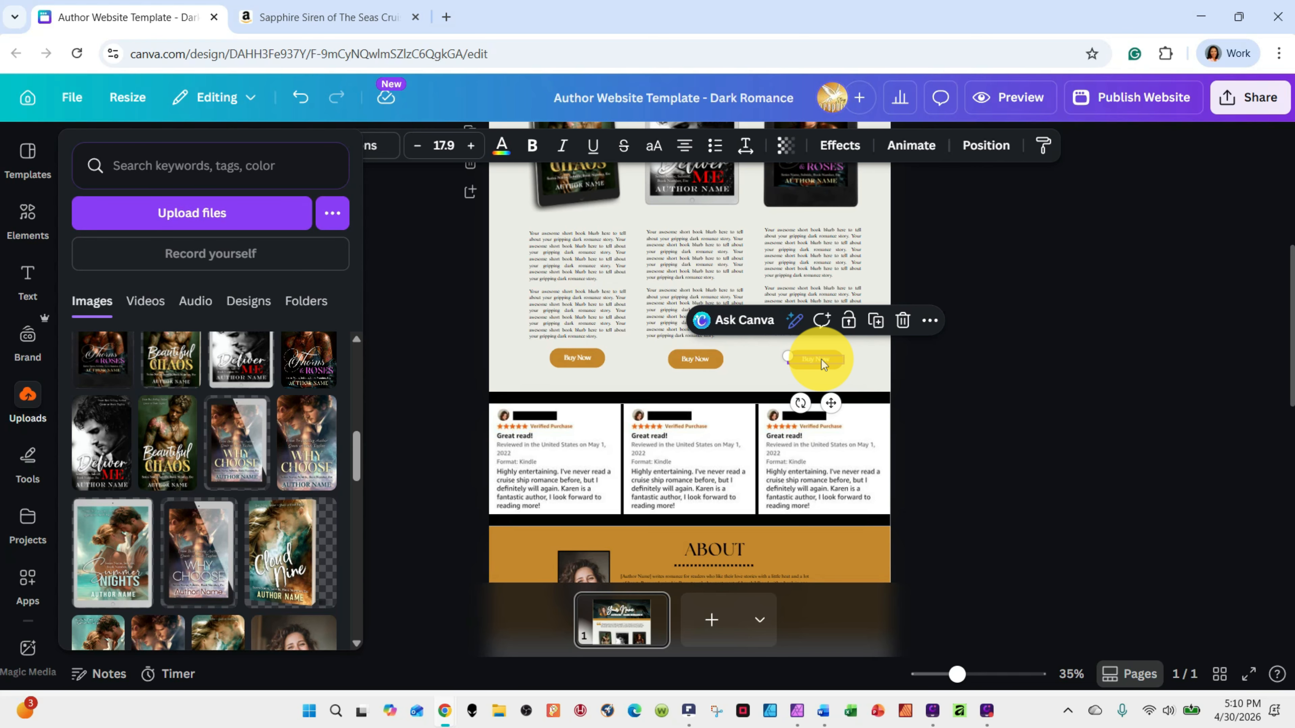
right_click(821, 358)
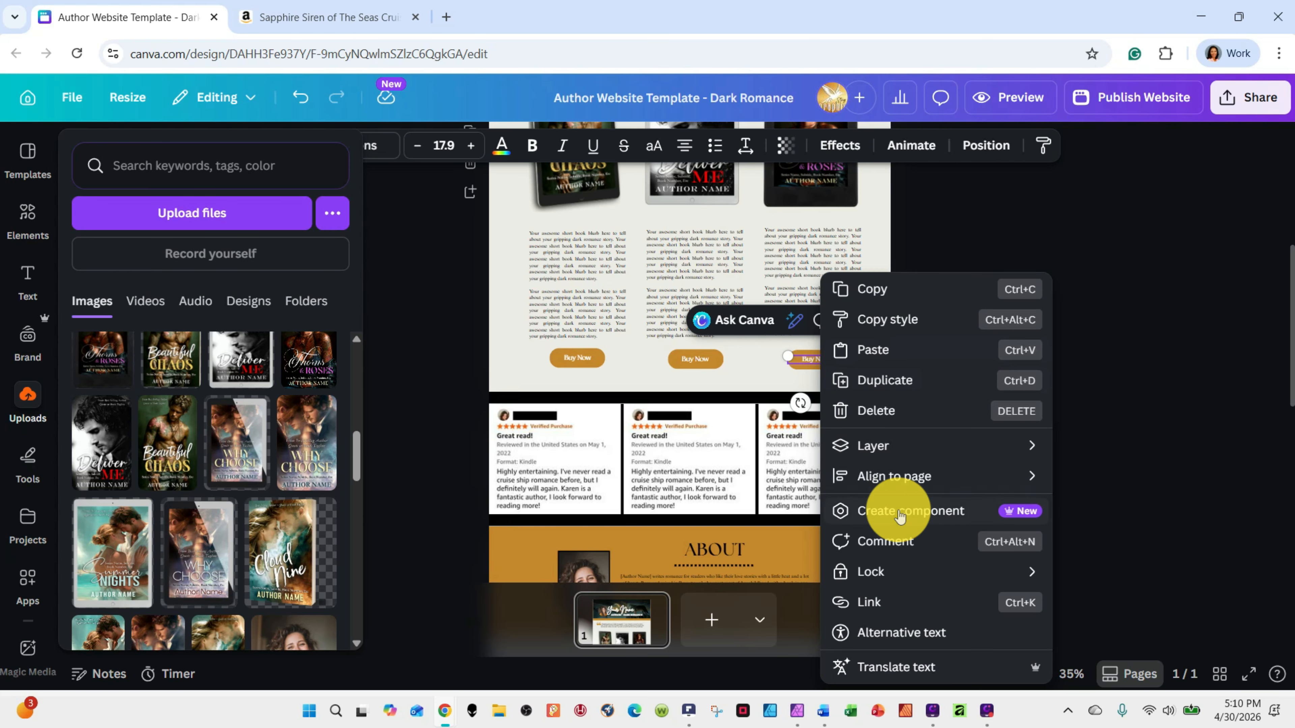
click(886, 601)
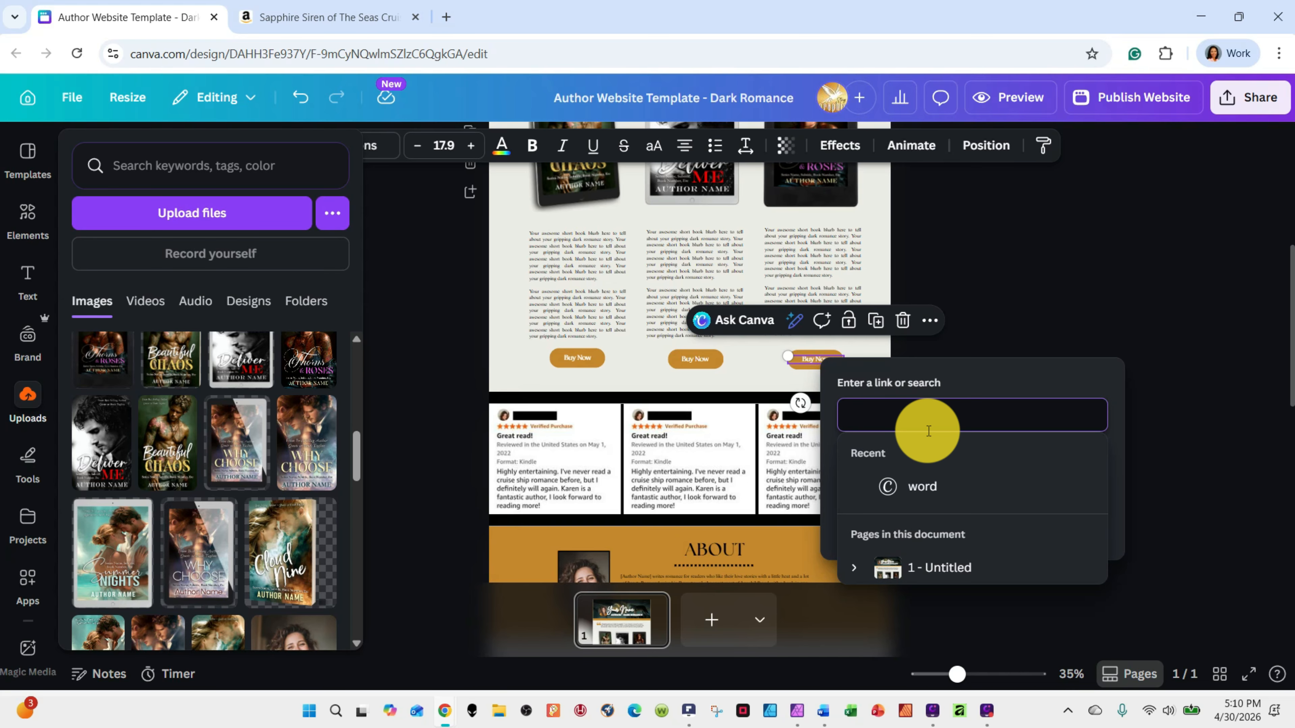
right_click(918, 422)
click(970, 248)
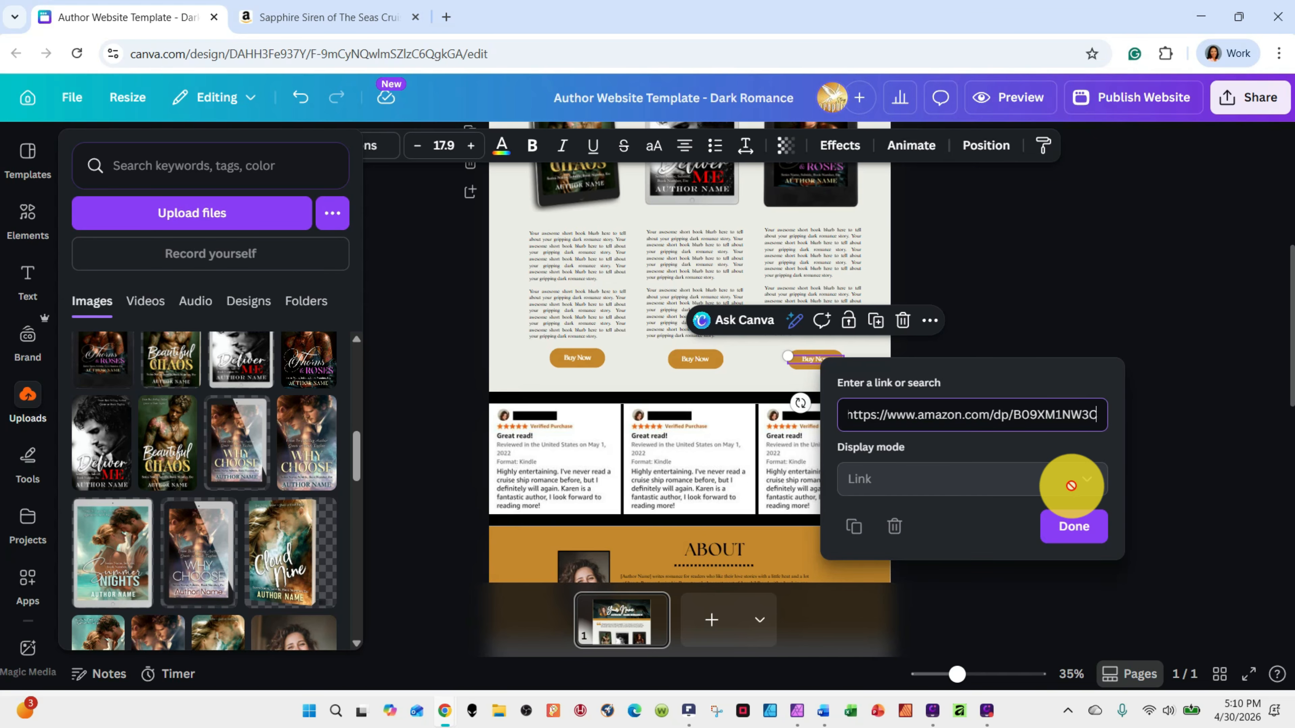
key(Return)
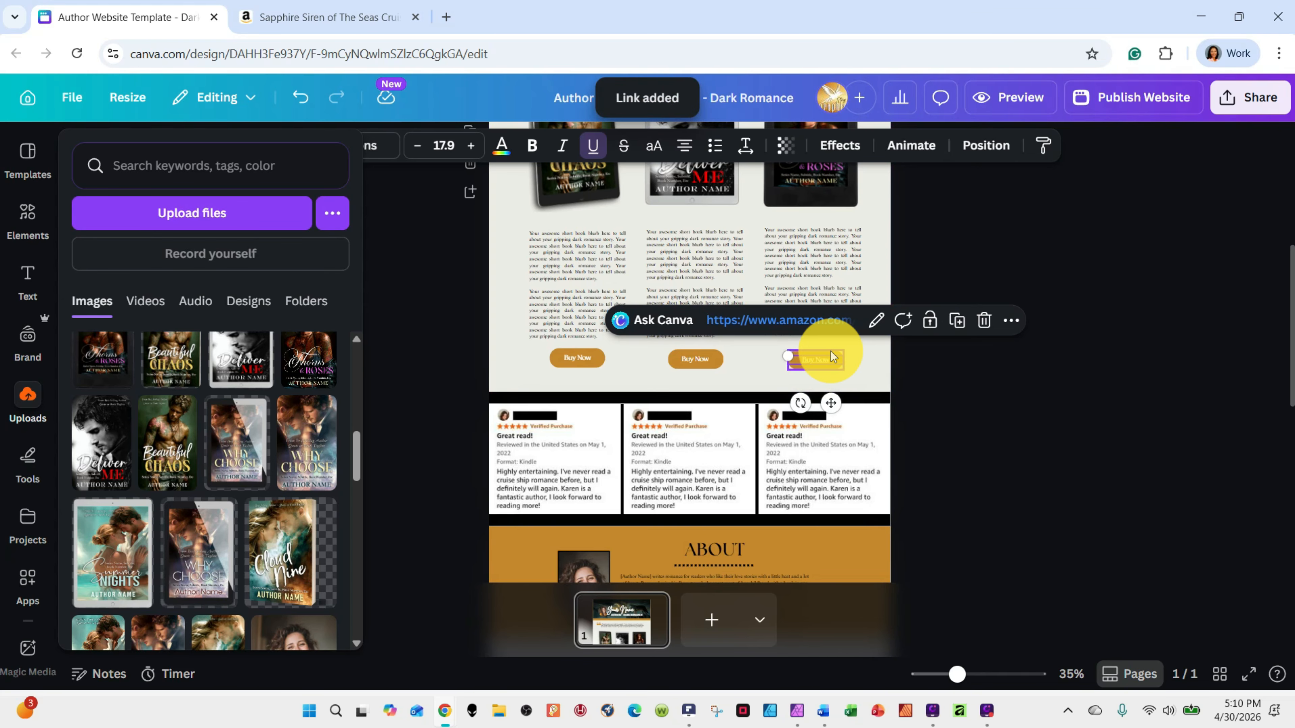
Look up the link option for the Buy Now button shape in the Thorns & Roses column
click(913, 313)
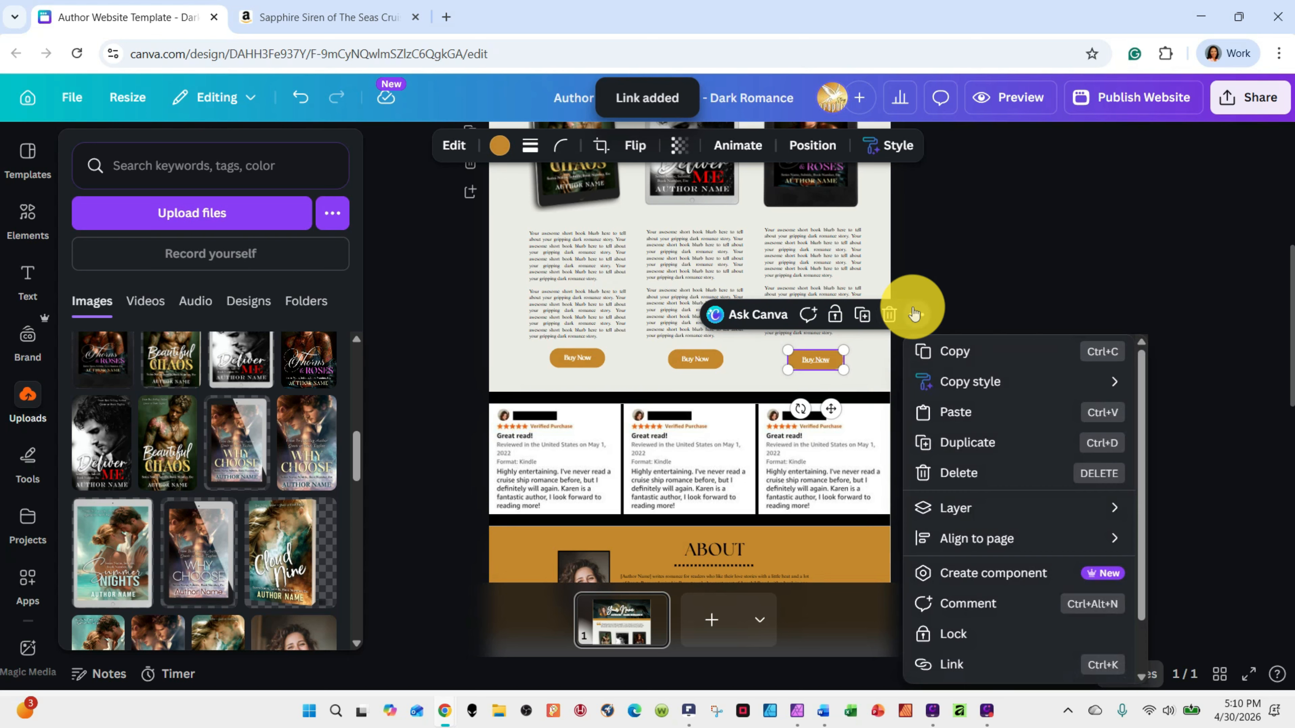
scroll(1009, 462, down, 2)
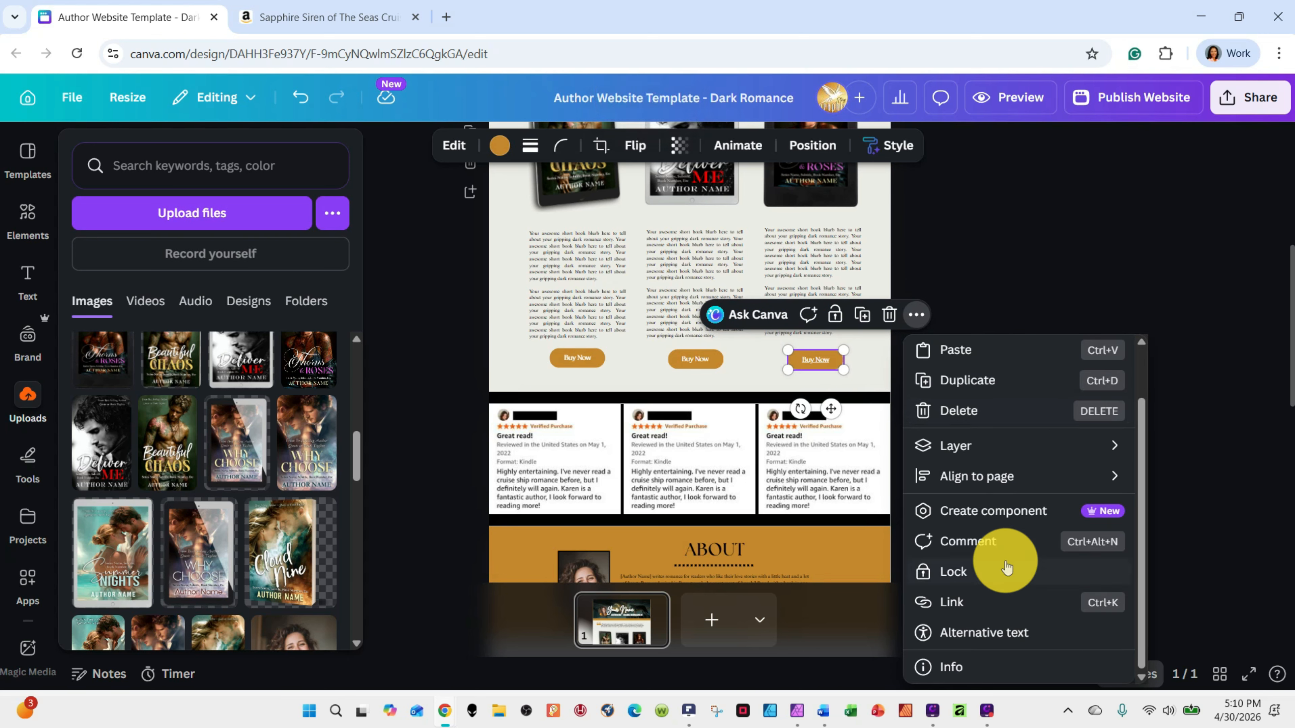
click(1039, 171)
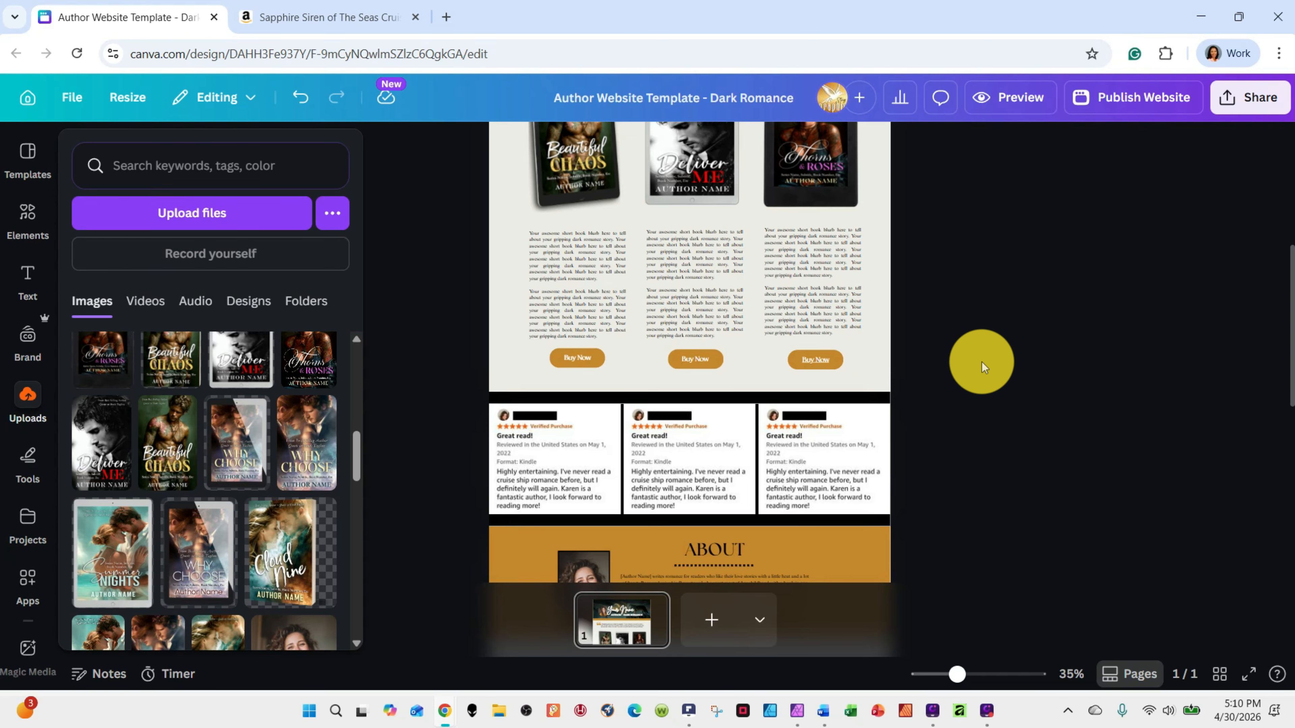
Stretch the thin black section between the Buy Now buttons and the reviews to make it tall enough for book covers
scroll(982, 362, up, 2)
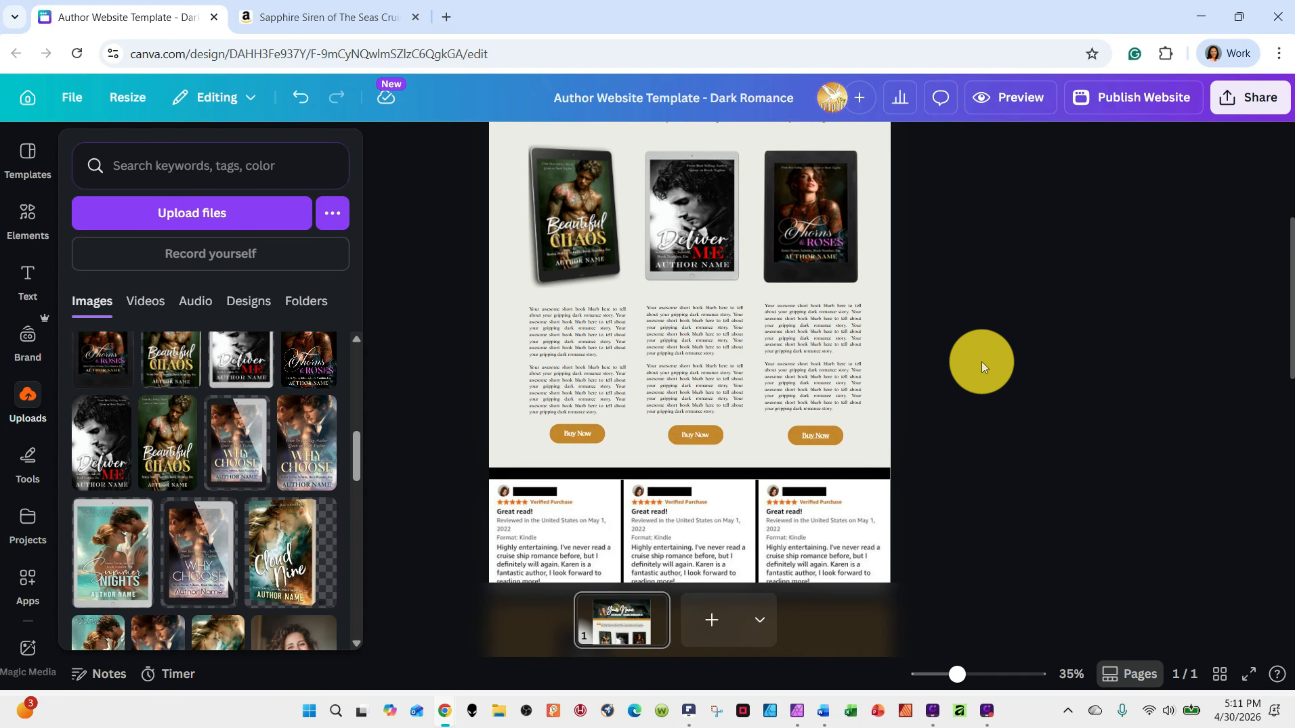
scroll(860, 316, up, 4)
scroll(859, 316, down, 6)
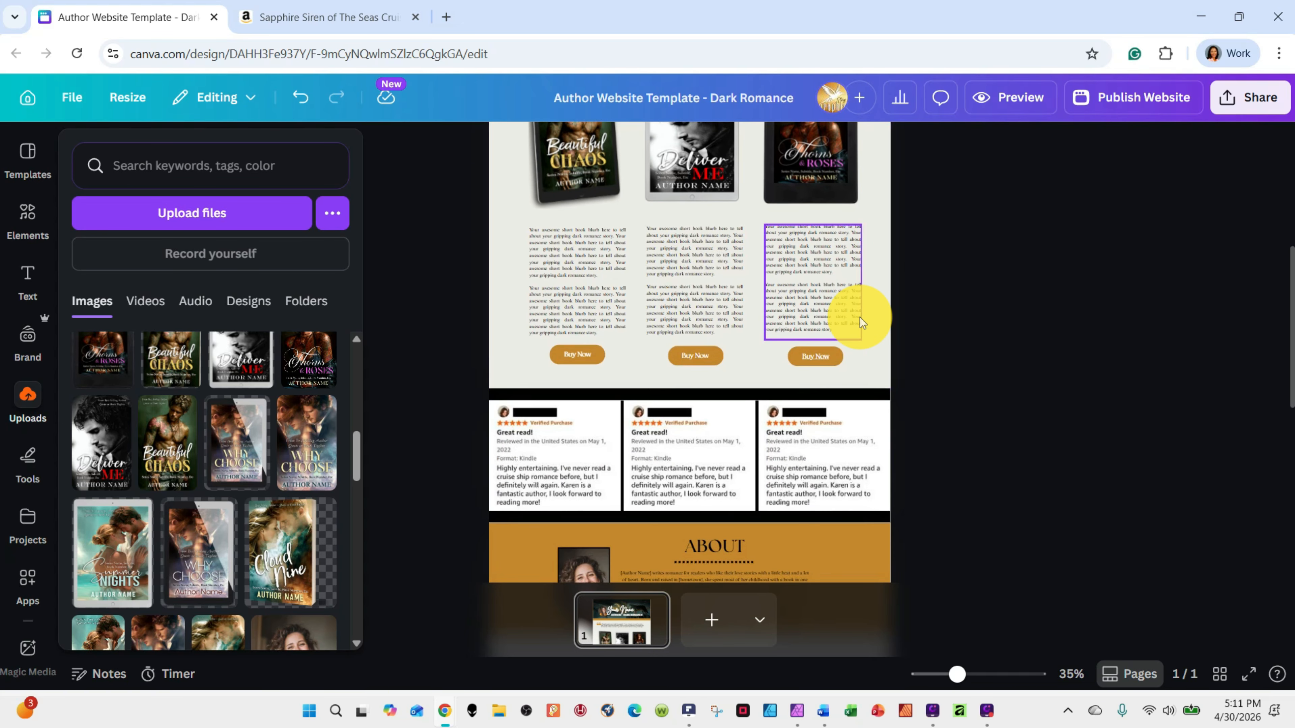
scroll(860, 316, down, 3)
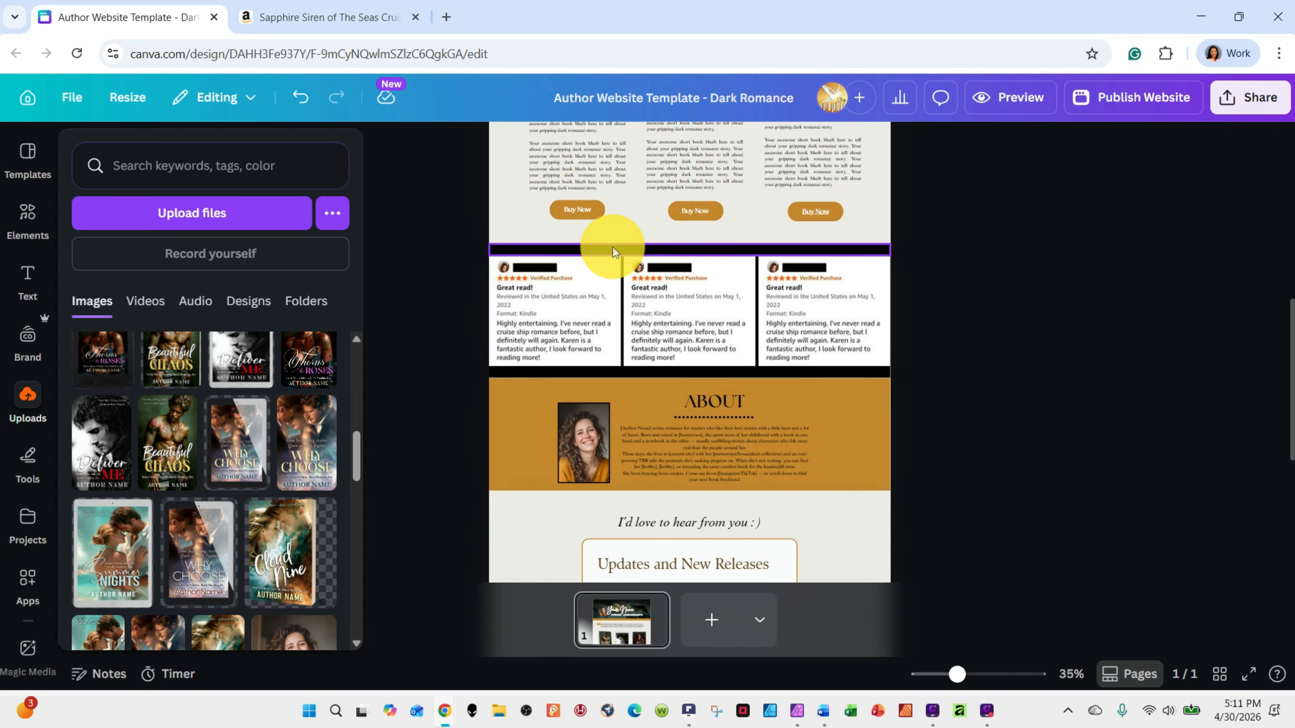
click(612, 247)
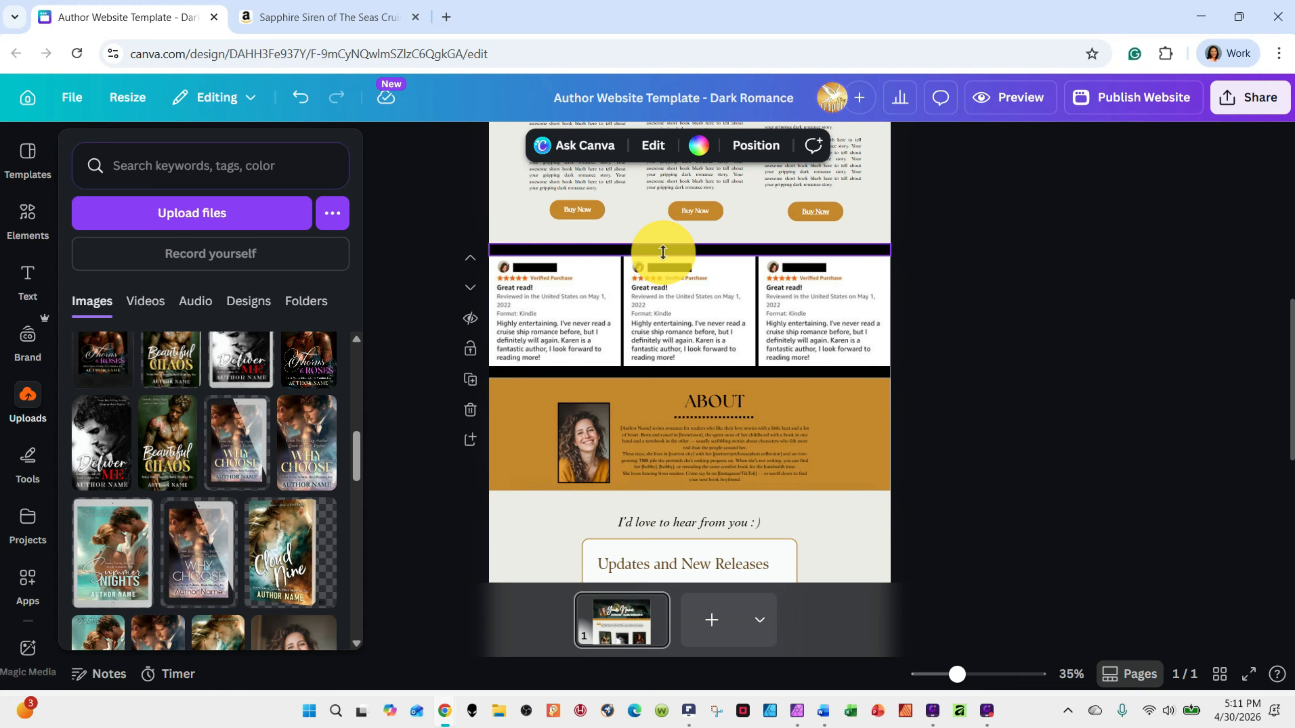
drag(663, 251, 639, 472)
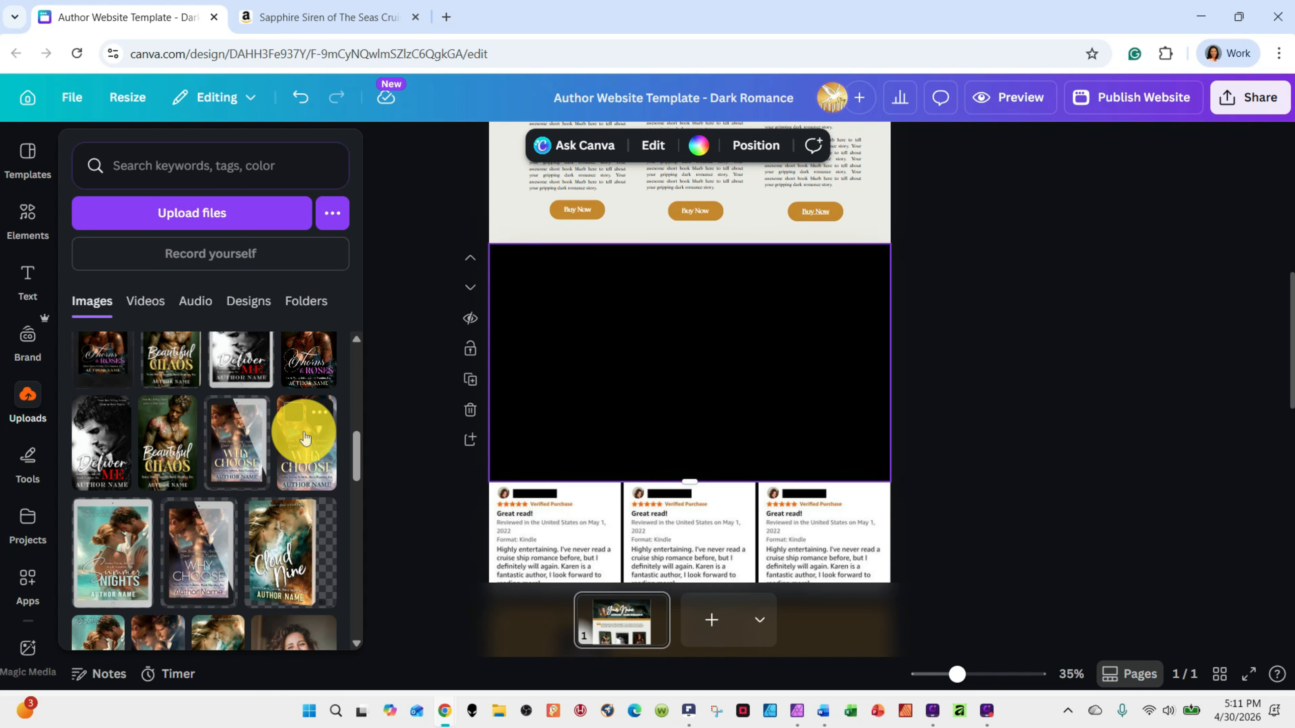
Place the Beautiful Chaos cover, the Why Choose cover and the Why Choose tablet mockup side by side in the enlarged black section
drag(304, 438, 641, 324)
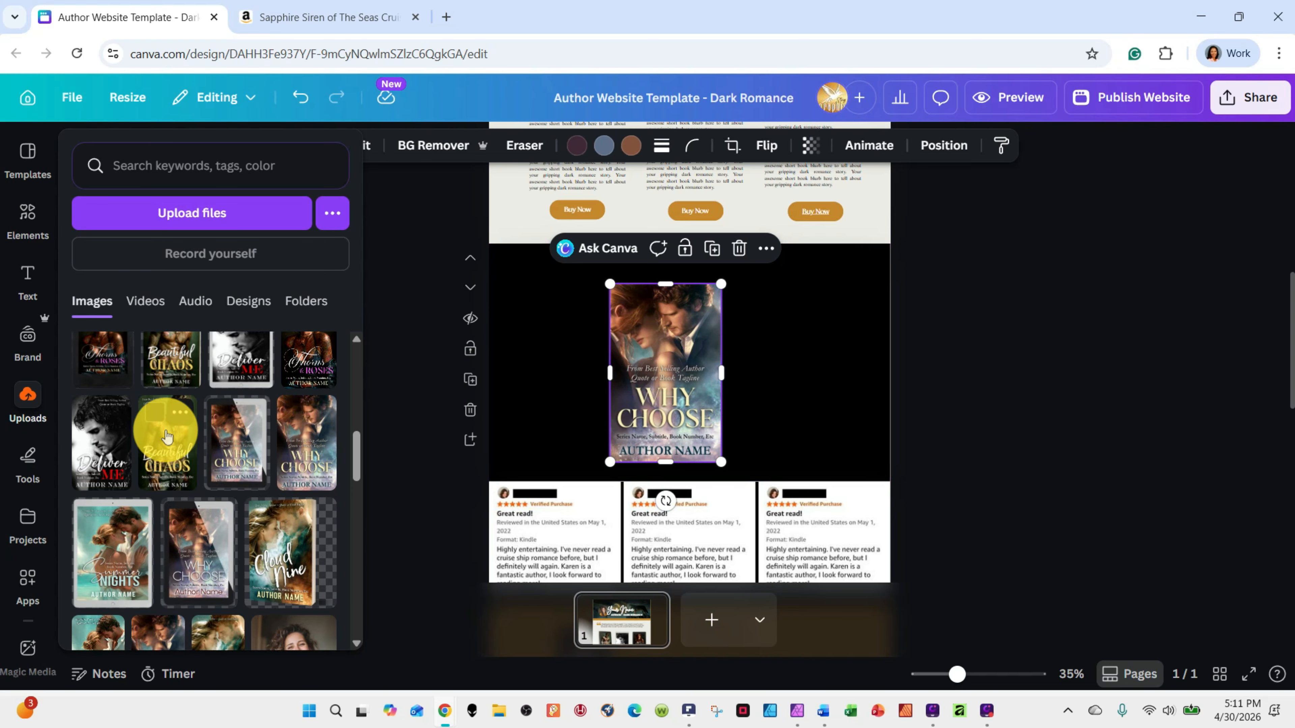
drag(167, 435, 520, 304)
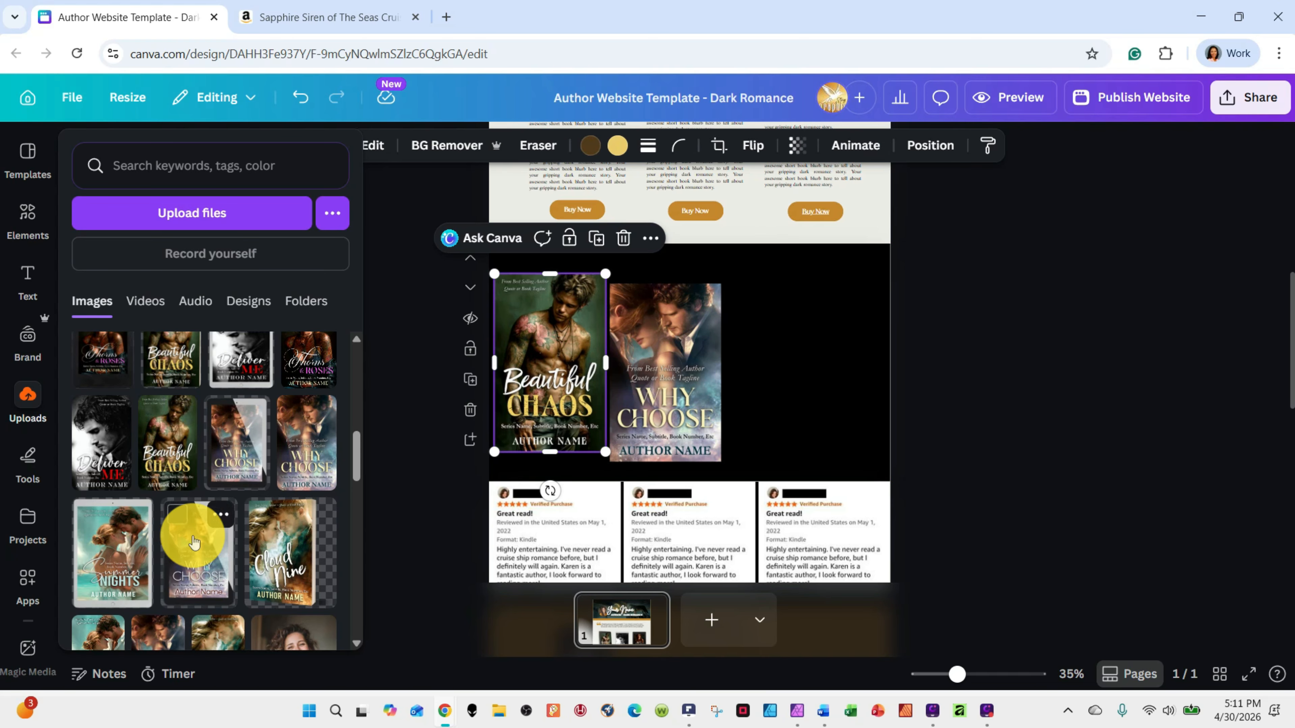
drag(194, 542, 777, 324)
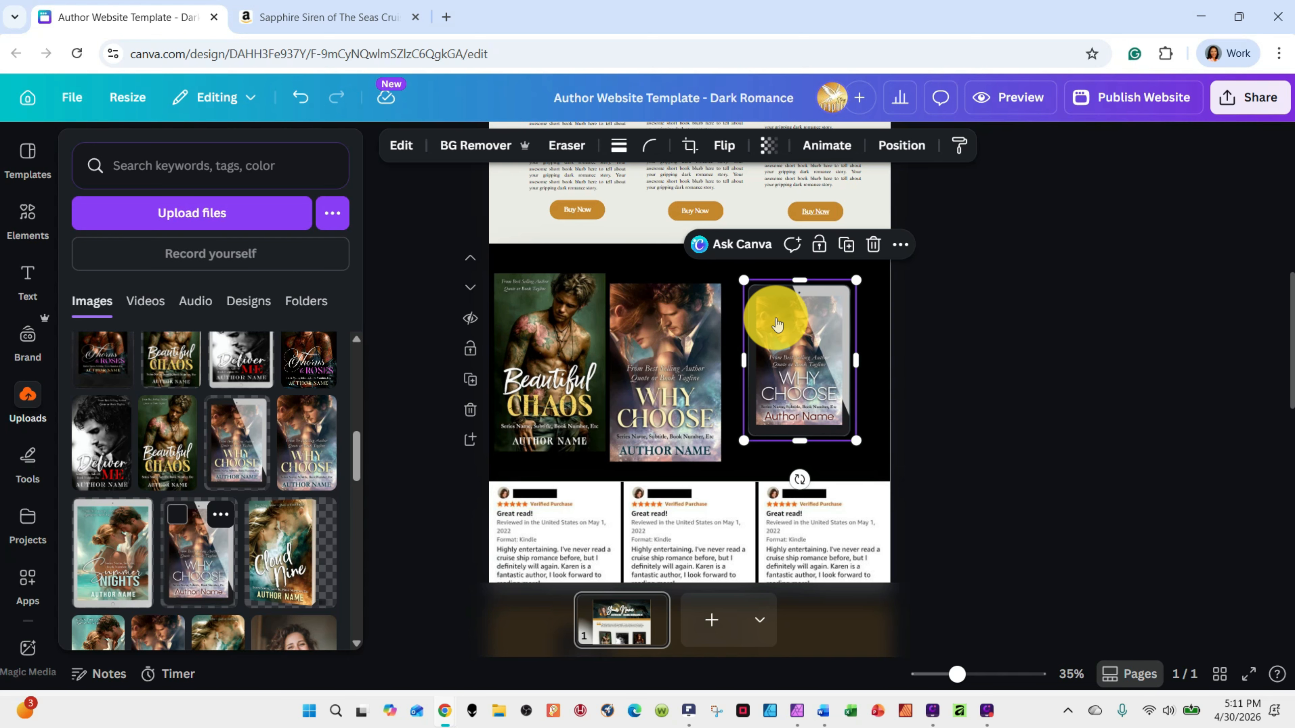
Undo the placement of the three covers and shrink the black section back to a thin strip above the reviews
click(301, 97)
click(300, 97)
click(301, 97)
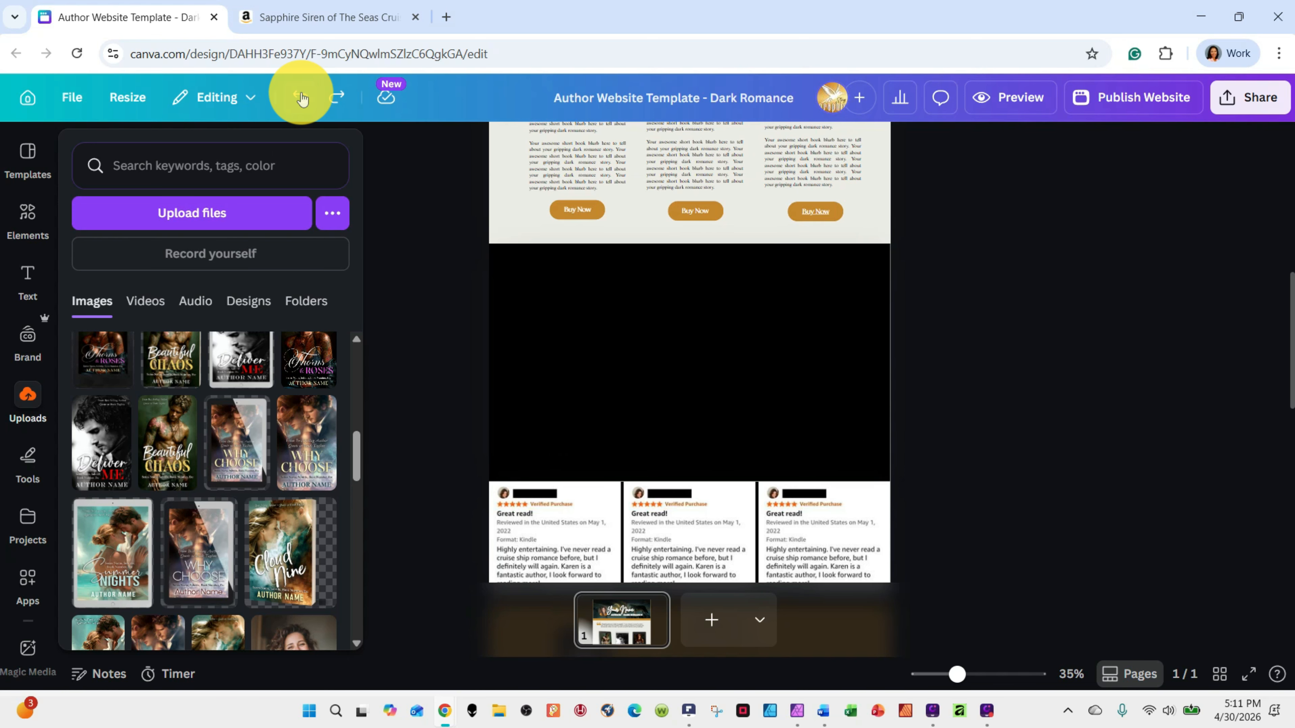
click(689, 473)
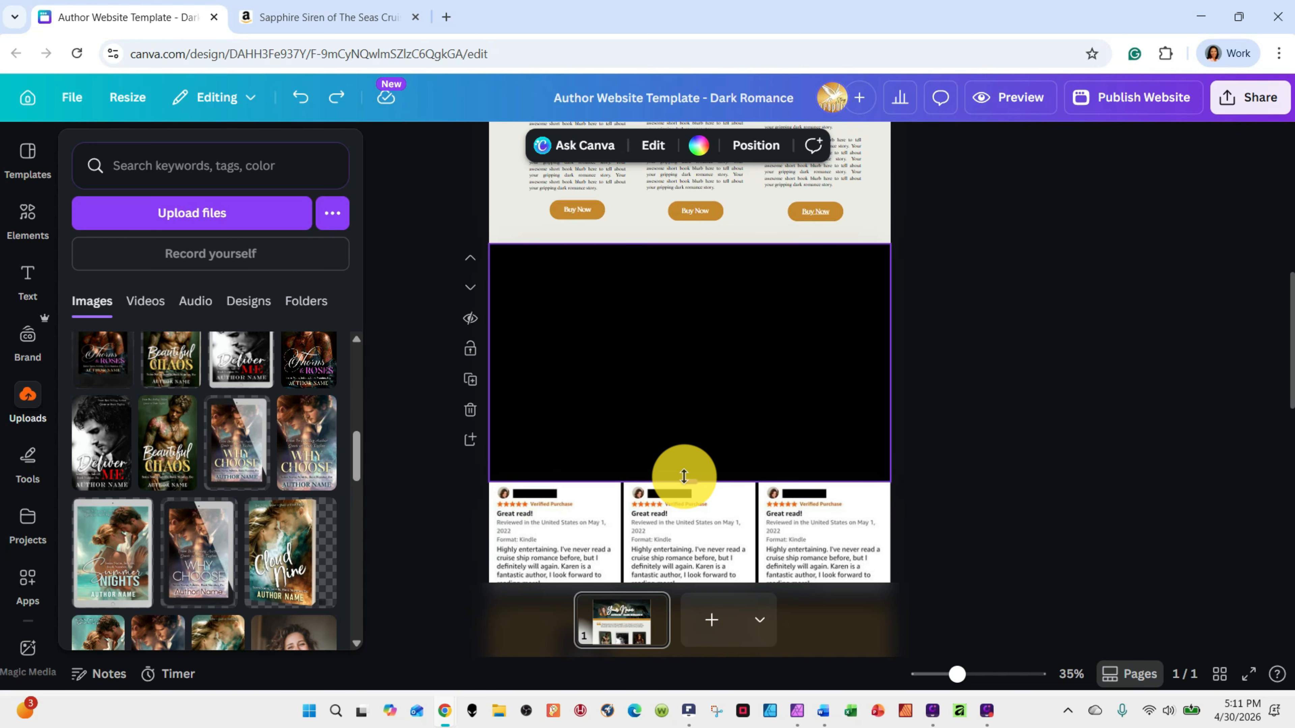
drag(683, 477, 667, 290)
Delete the third review image from the review grid, keeping the grid itself
scroll(954, 347, down, 1)
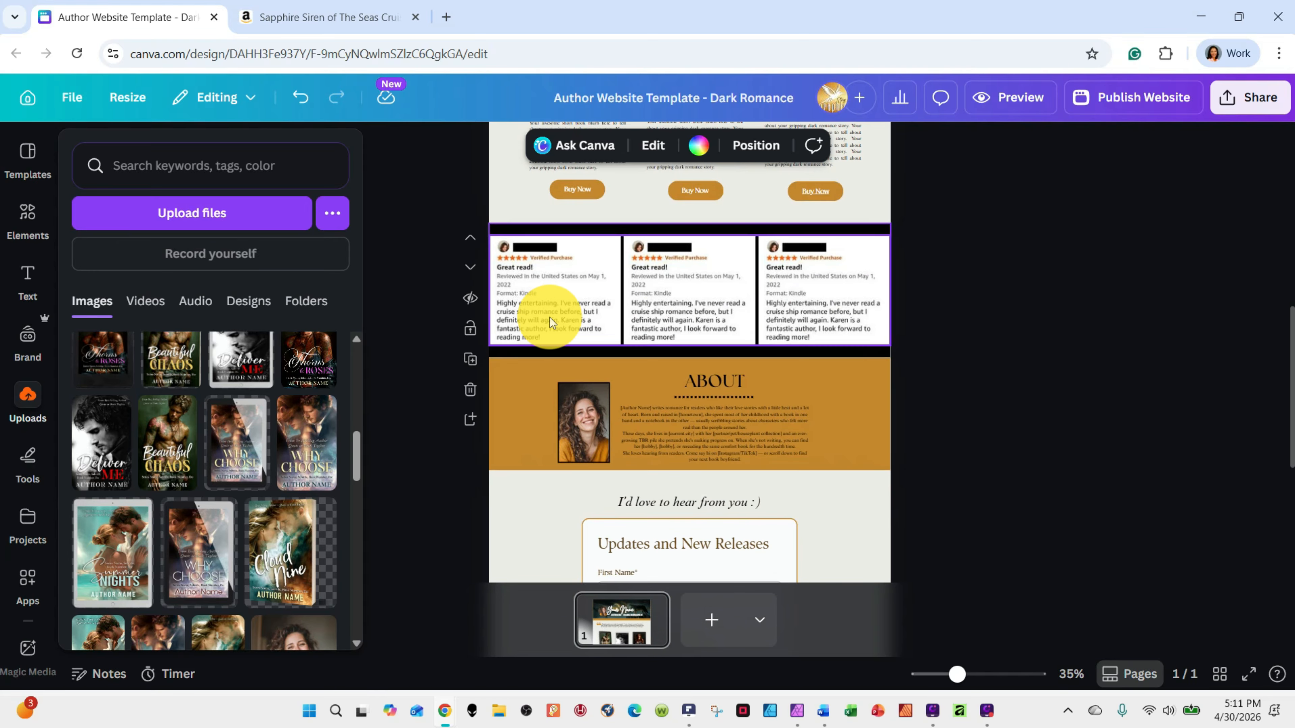
click(579, 311)
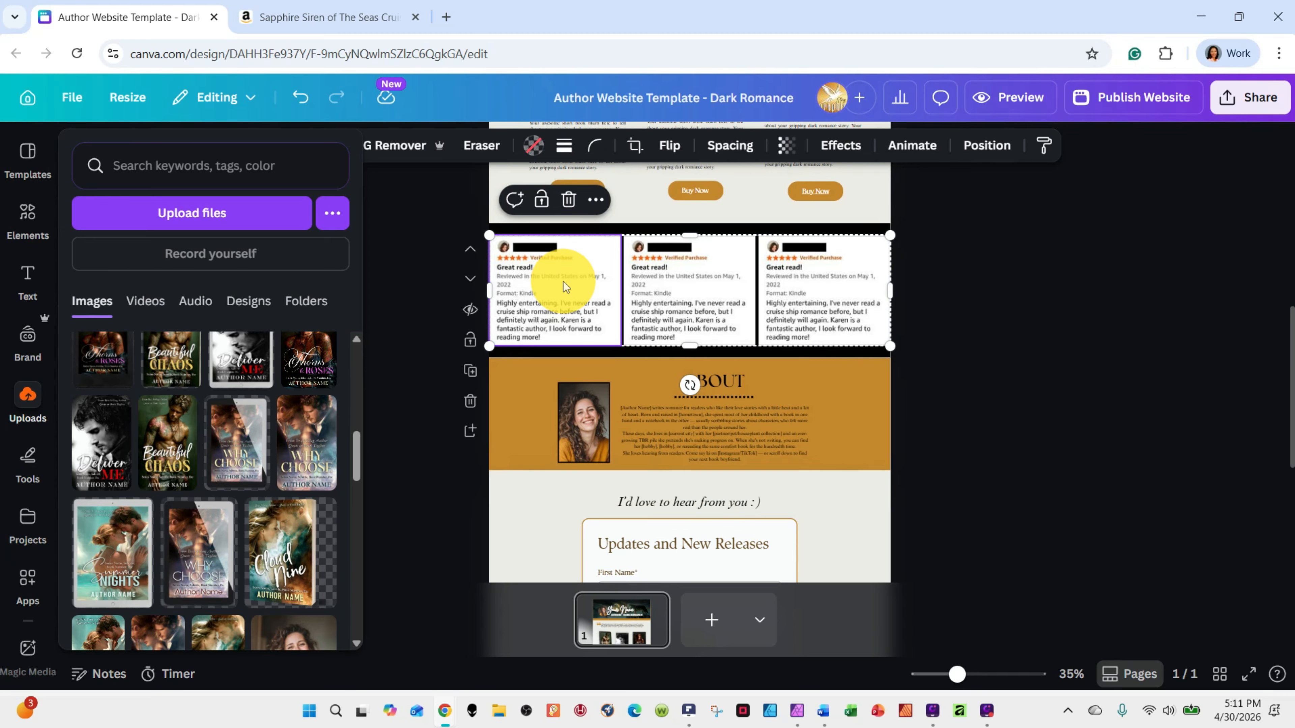
click(696, 302)
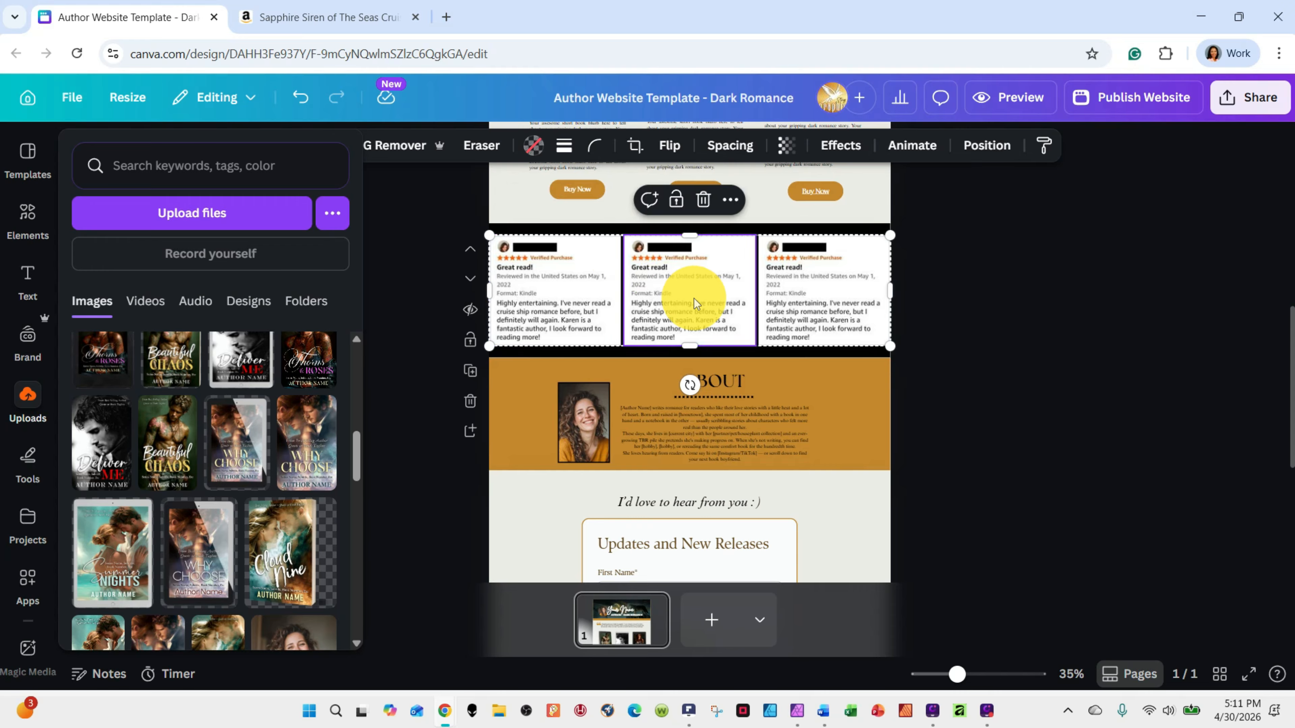
right_click(855, 288)
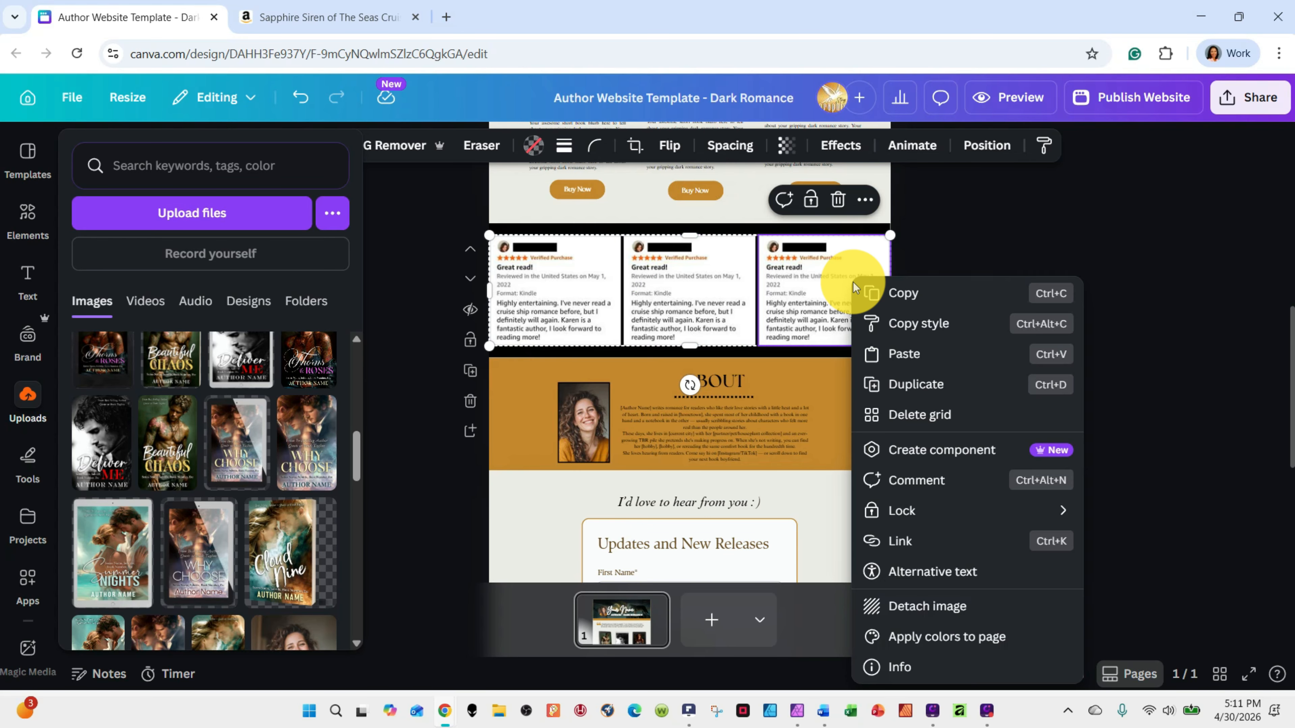
click(785, 267)
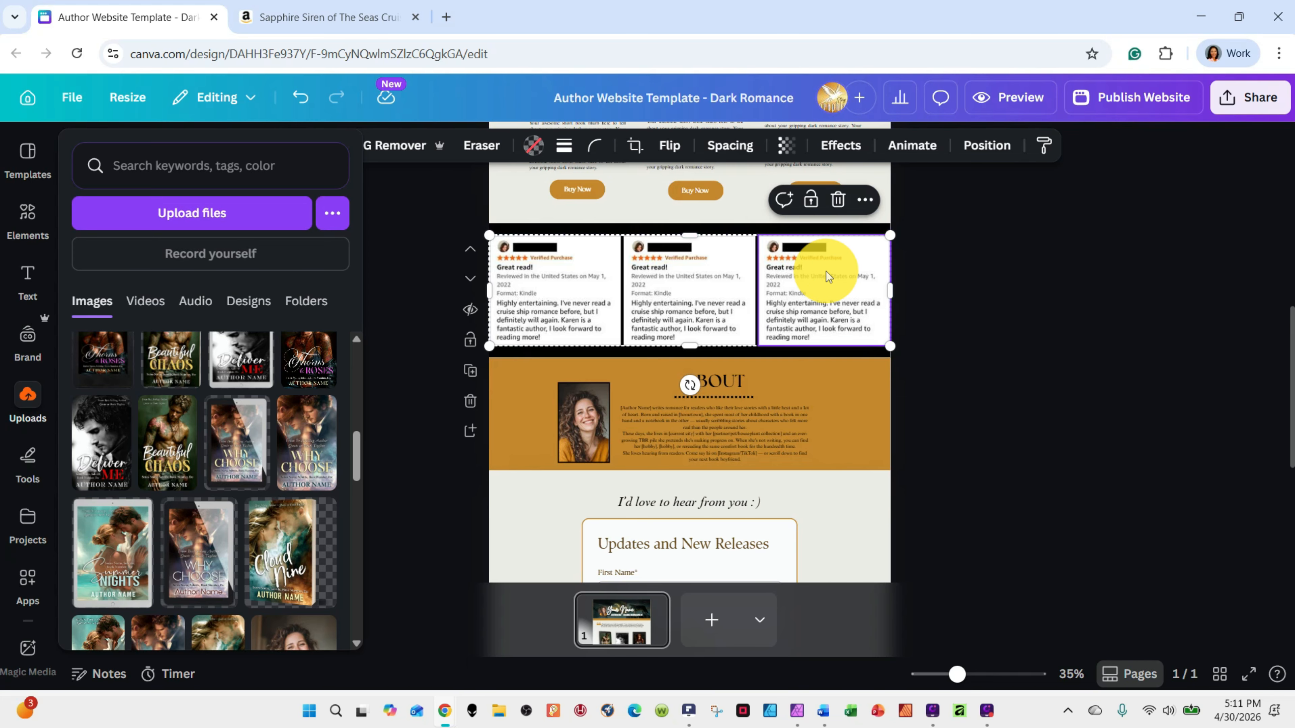
click(838, 199)
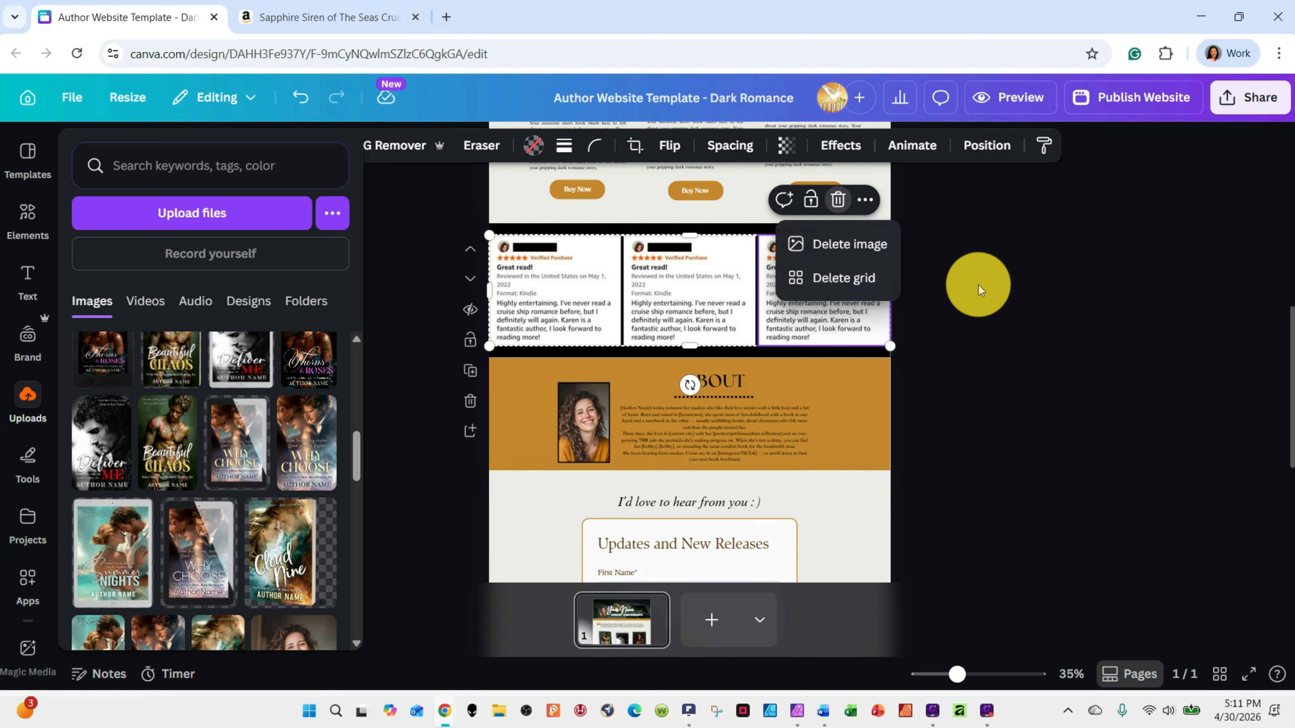
click(848, 251)
Delete the whole review grid and shrink its emptied black section to a thin strip above the About section
click(707, 264)
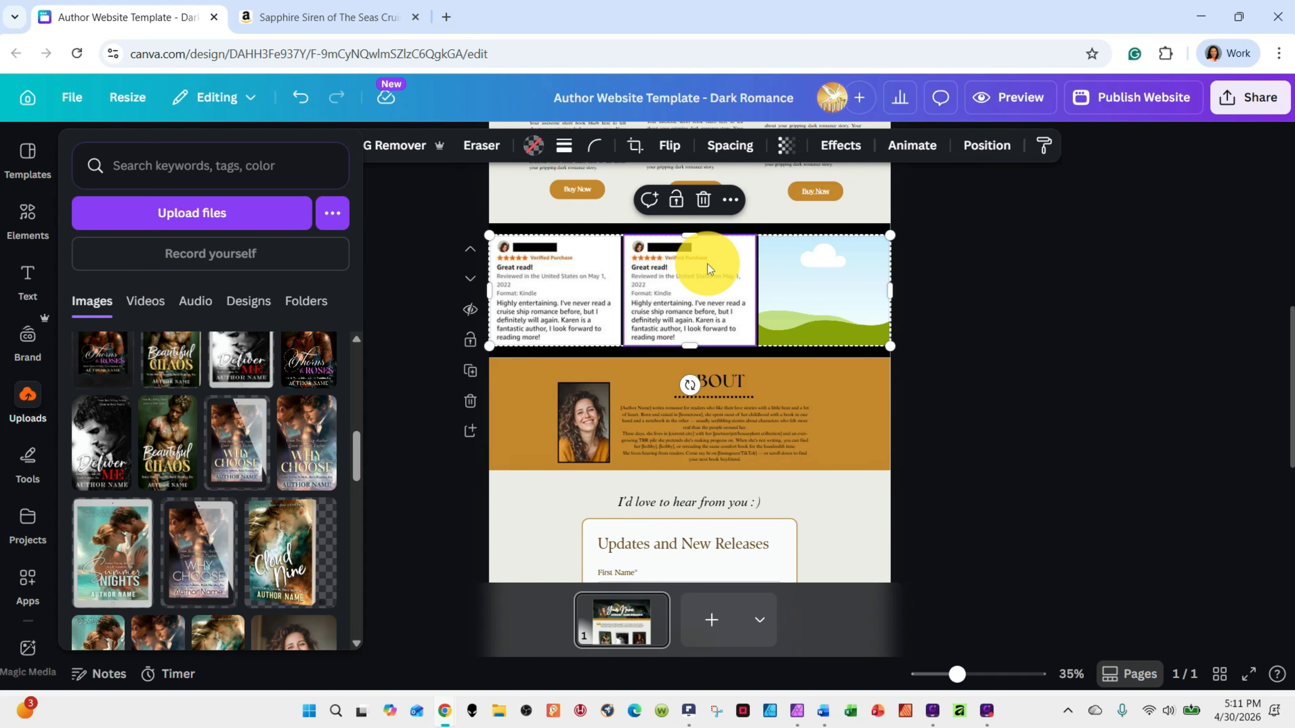
click(729, 200)
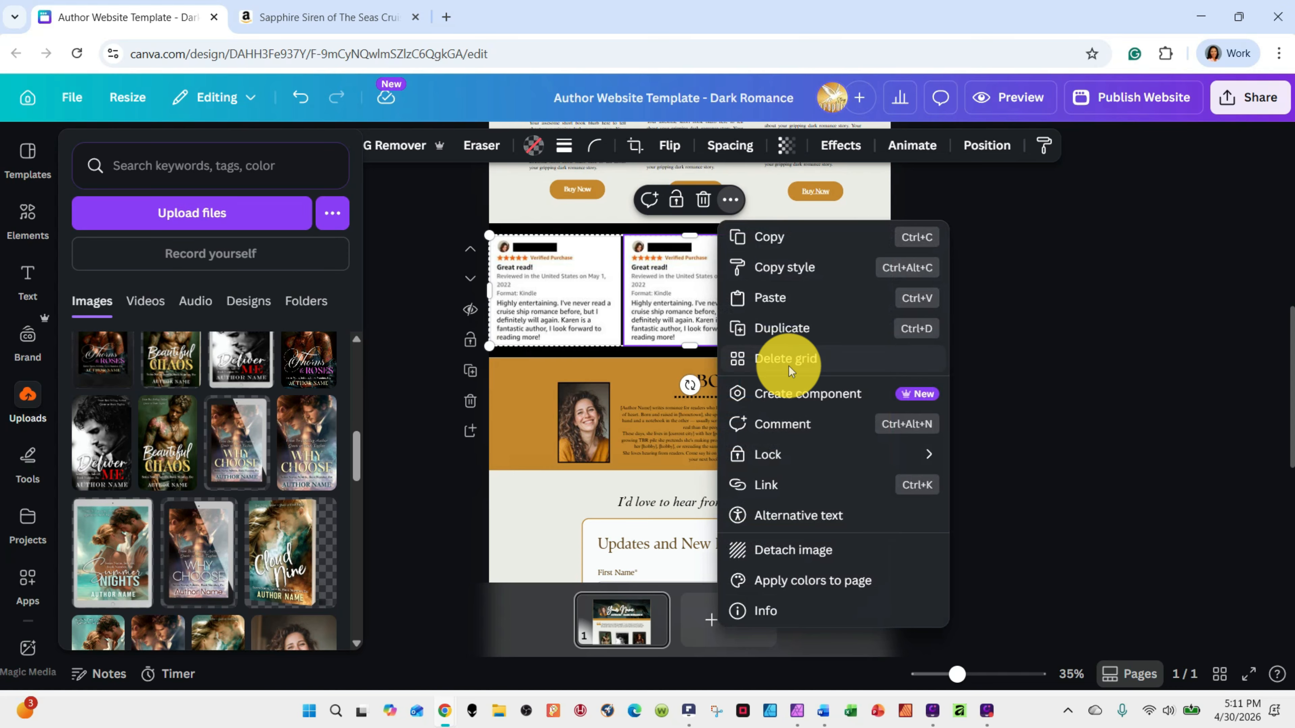
right_click(674, 279)
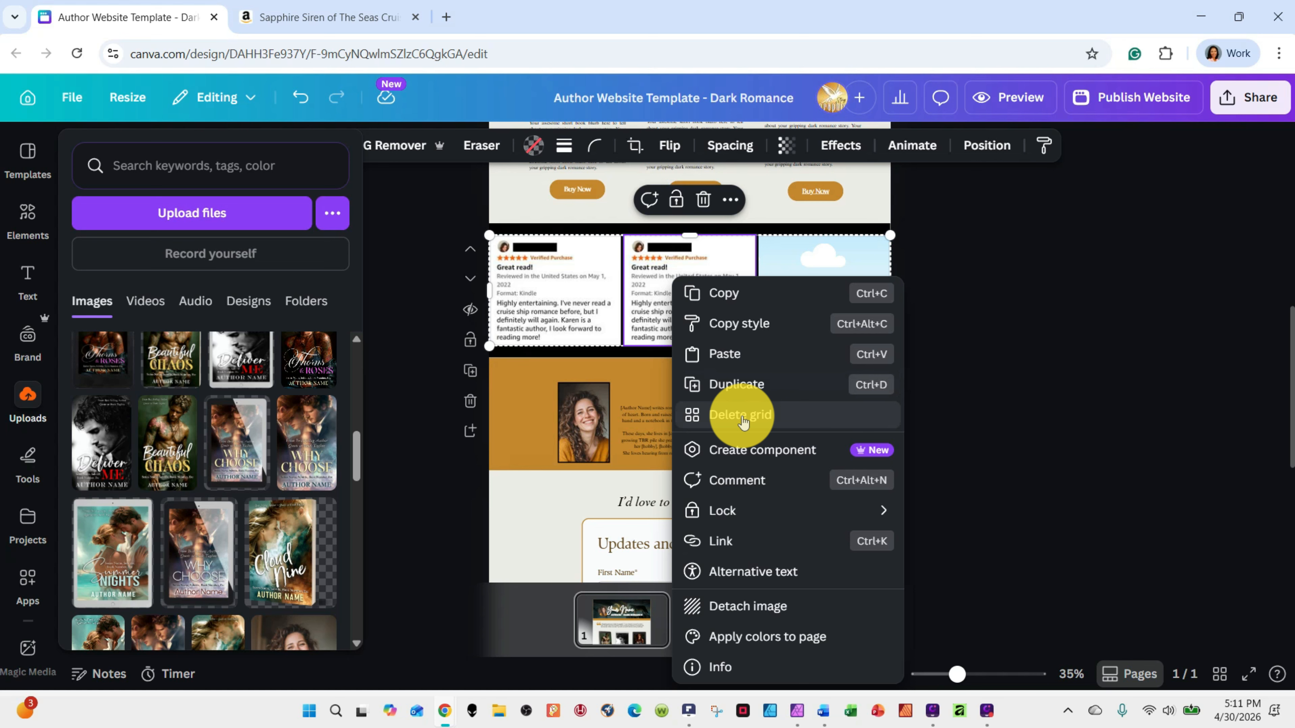
click(742, 416)
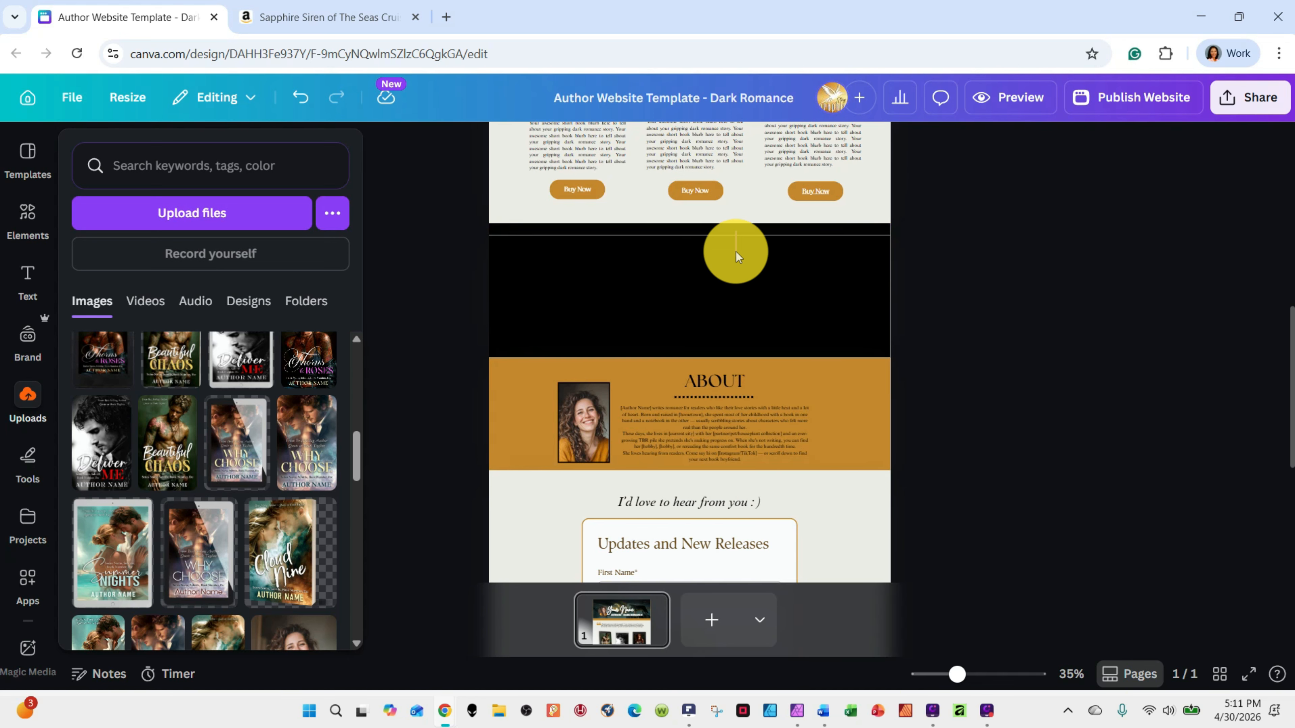
click(714, 344)
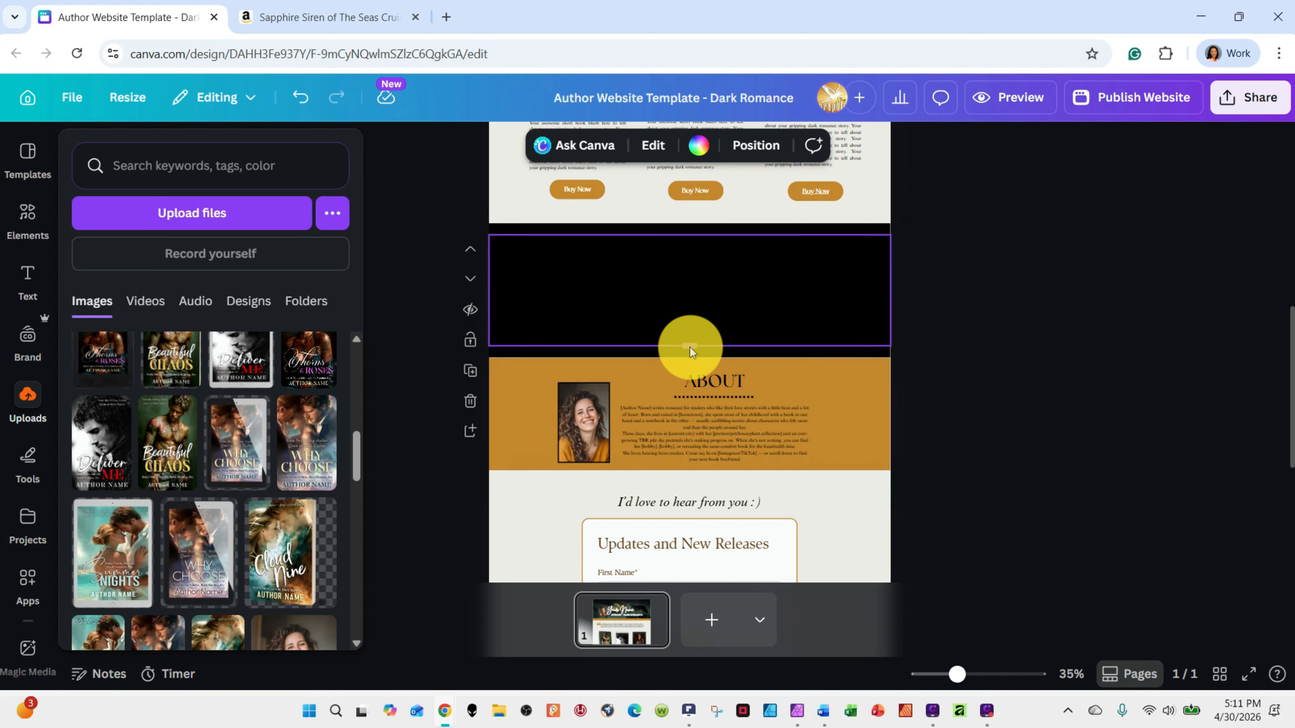
drag(689, 348, 671, 248)
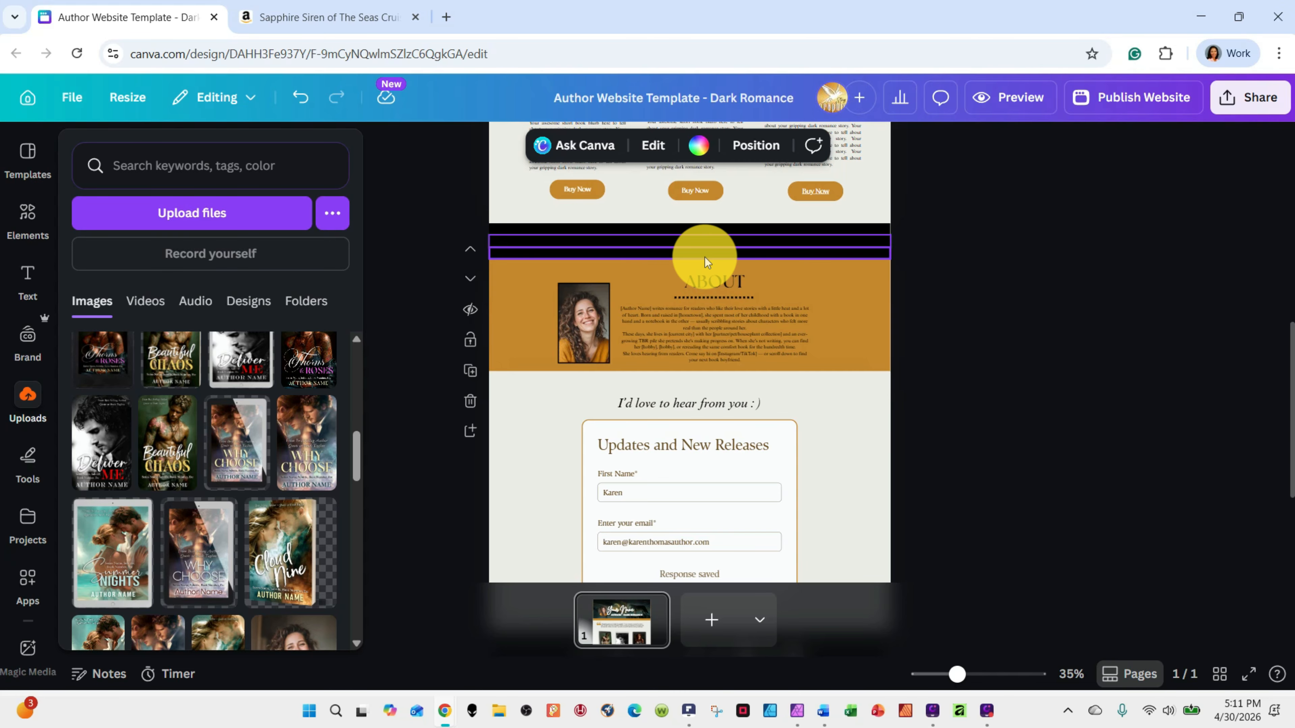
Undo the section resize, the grid deletion and the third review's removal
click(300, 97)
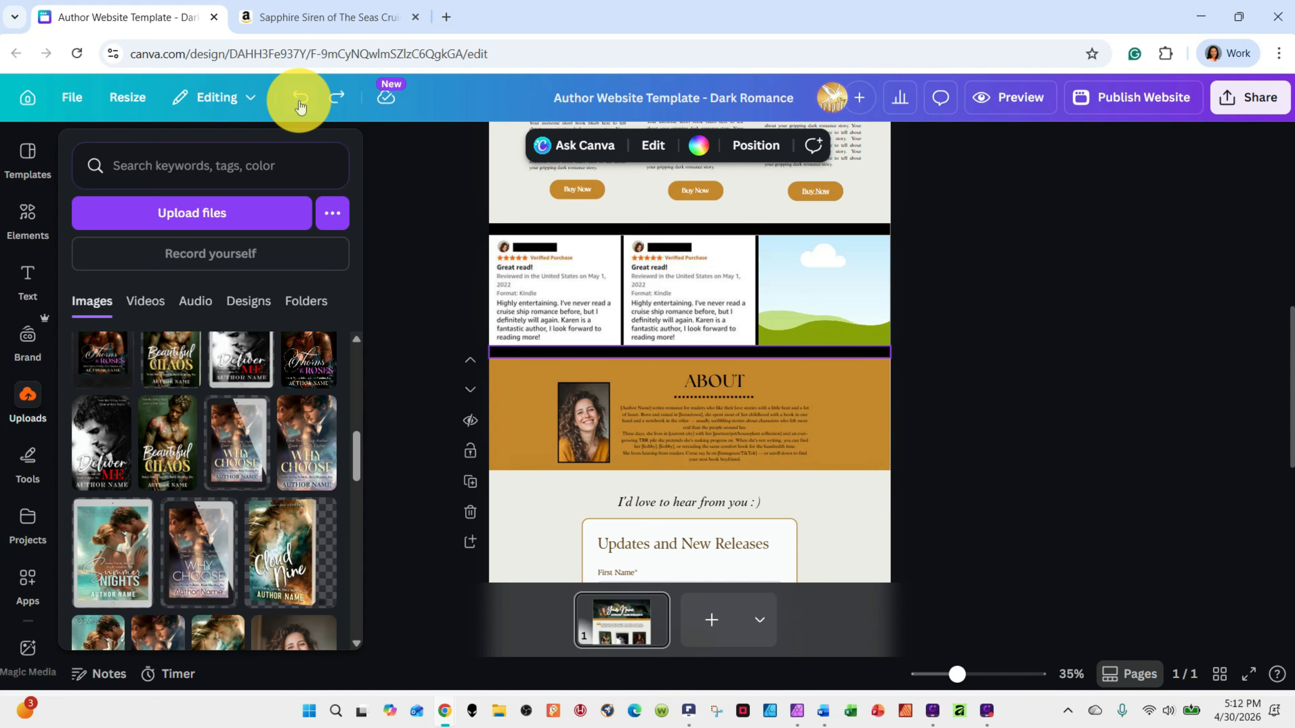
click(300, 96)
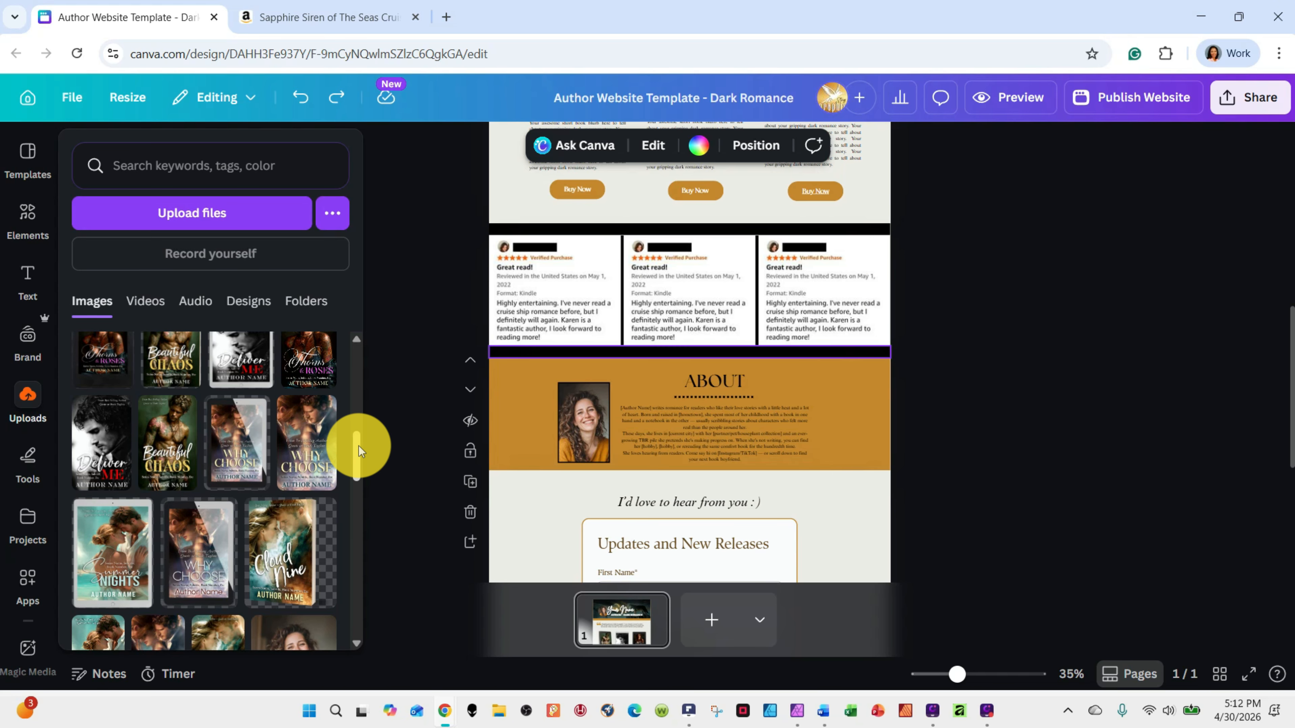
Replace the three review images with the uploaded Thorns & Roses, Beautiful Chaos and Why Choose cover mockups
scroll(358, 456, down, 2)
drag(358, 456, 371, 429)
drag(104, 440, 523, 279)
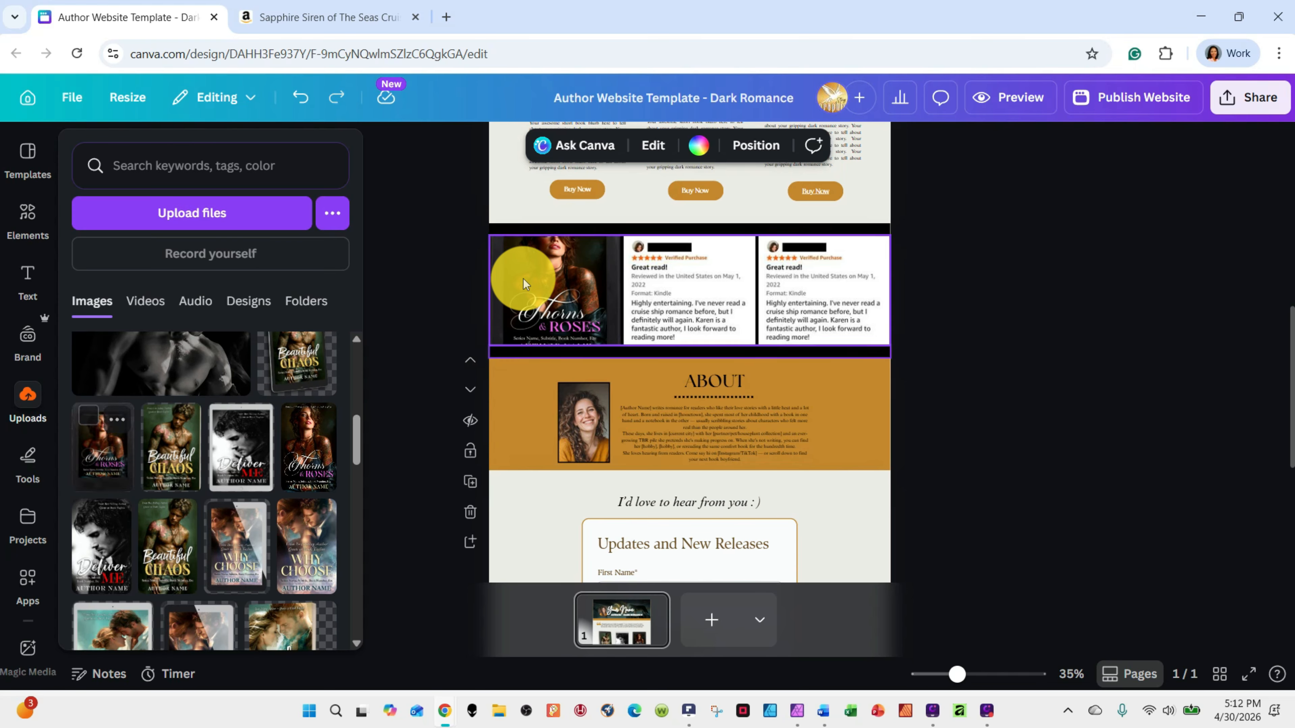
drag(173, 445, 655, 276)
drag(258, 551, 826, 267)
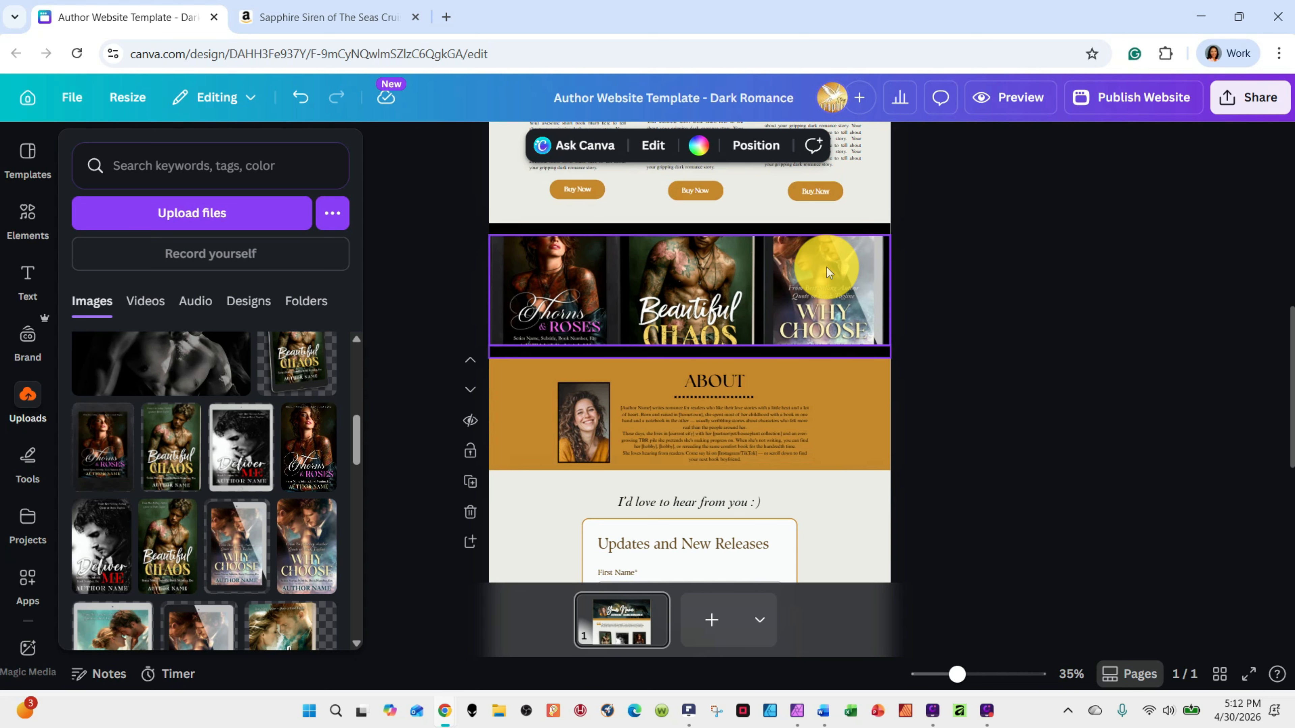
Undo the cover replacements in the review grid
click(300, 97)
click(301, 96)
click(300, 96)
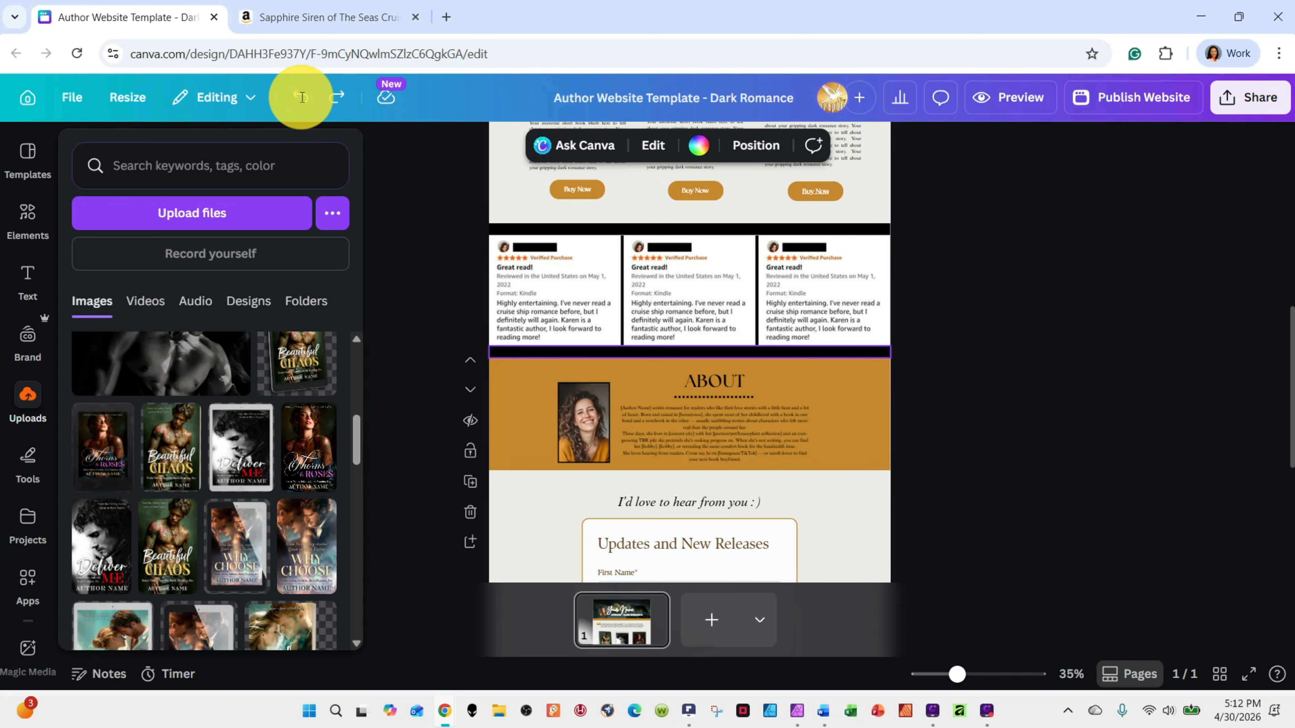
Delete the author photo in the About section and undo the deletion
scroll(1021, 269, down, 3)
click(760, 275)
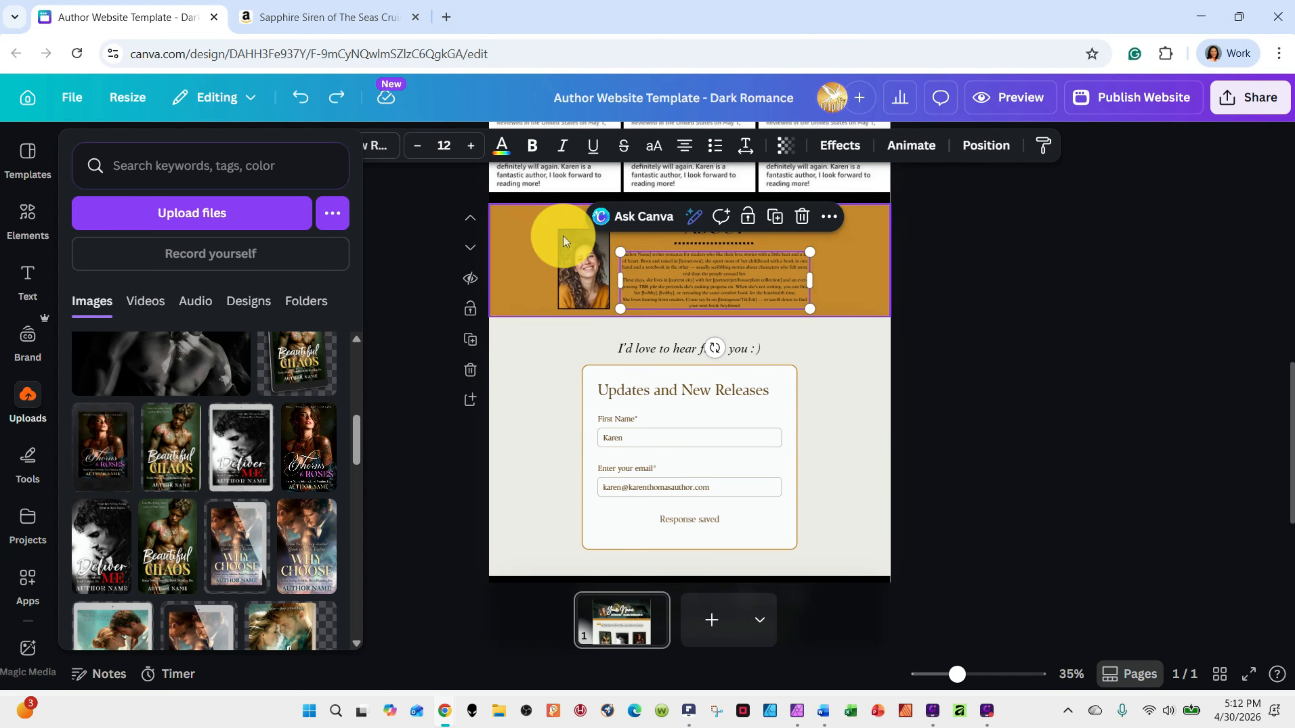
click(582, 266)
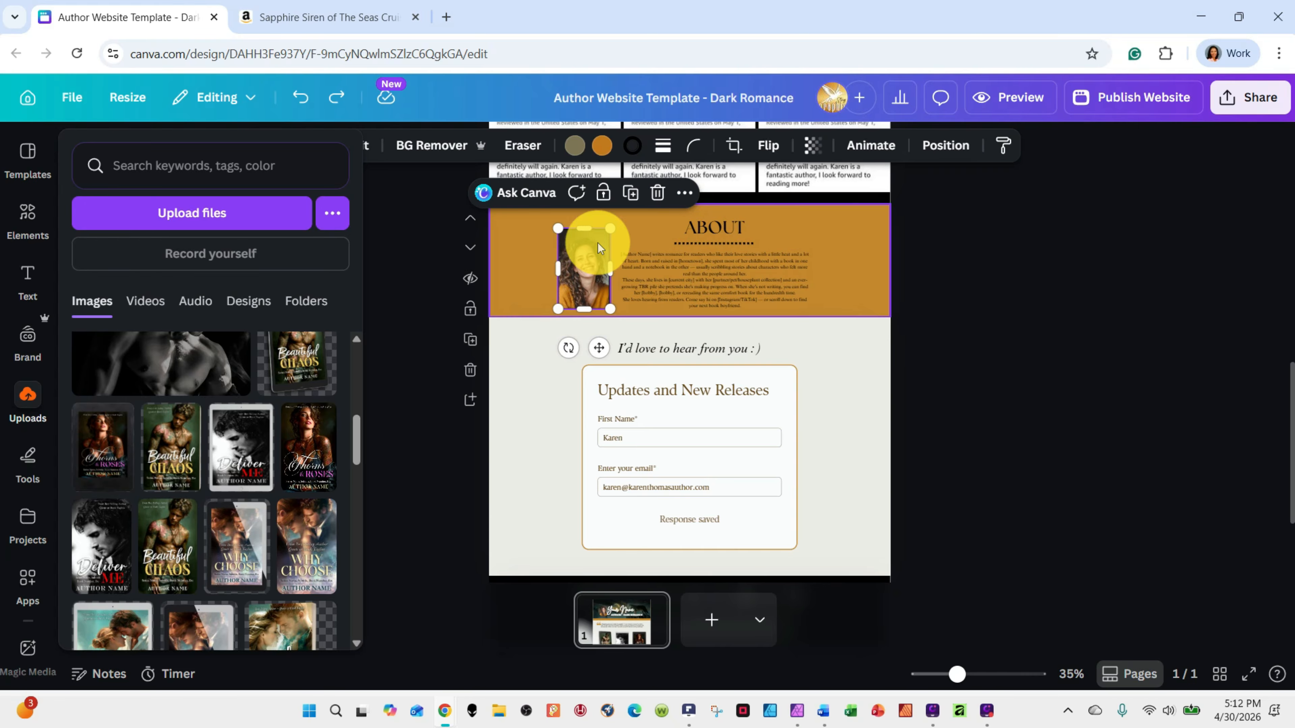
click(657, 192)
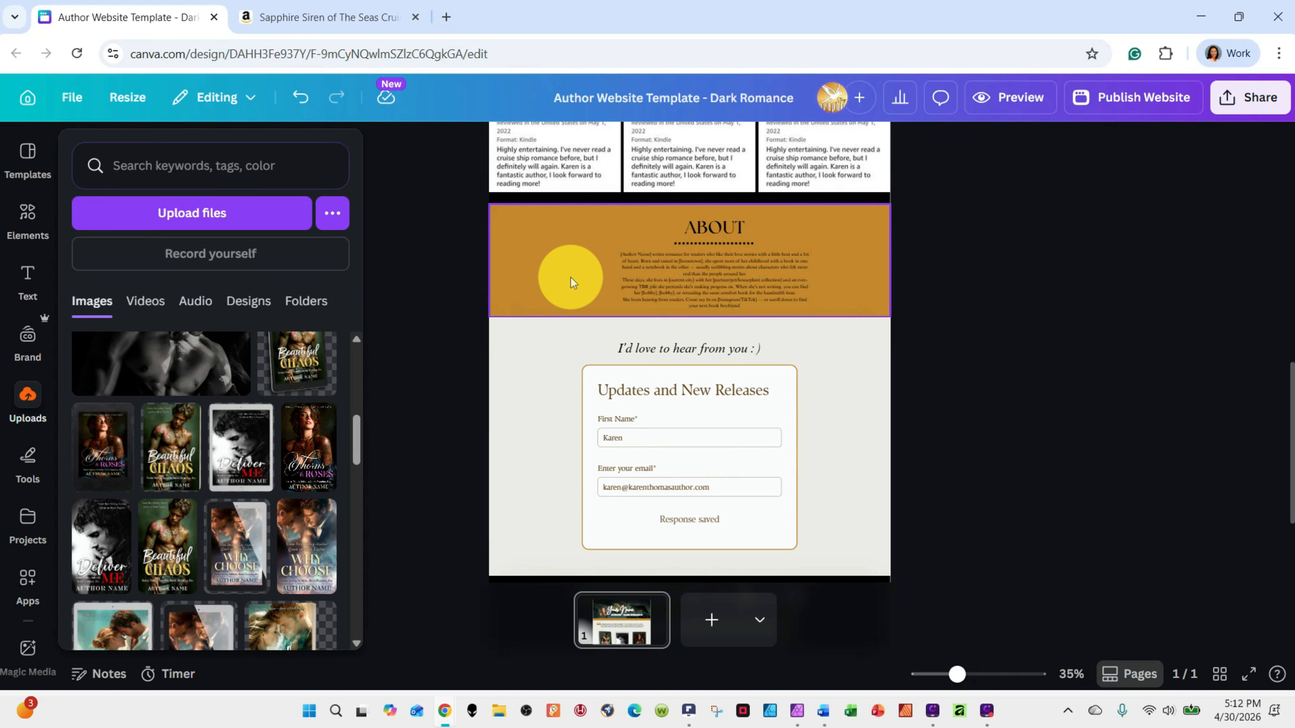
click(301, 98)
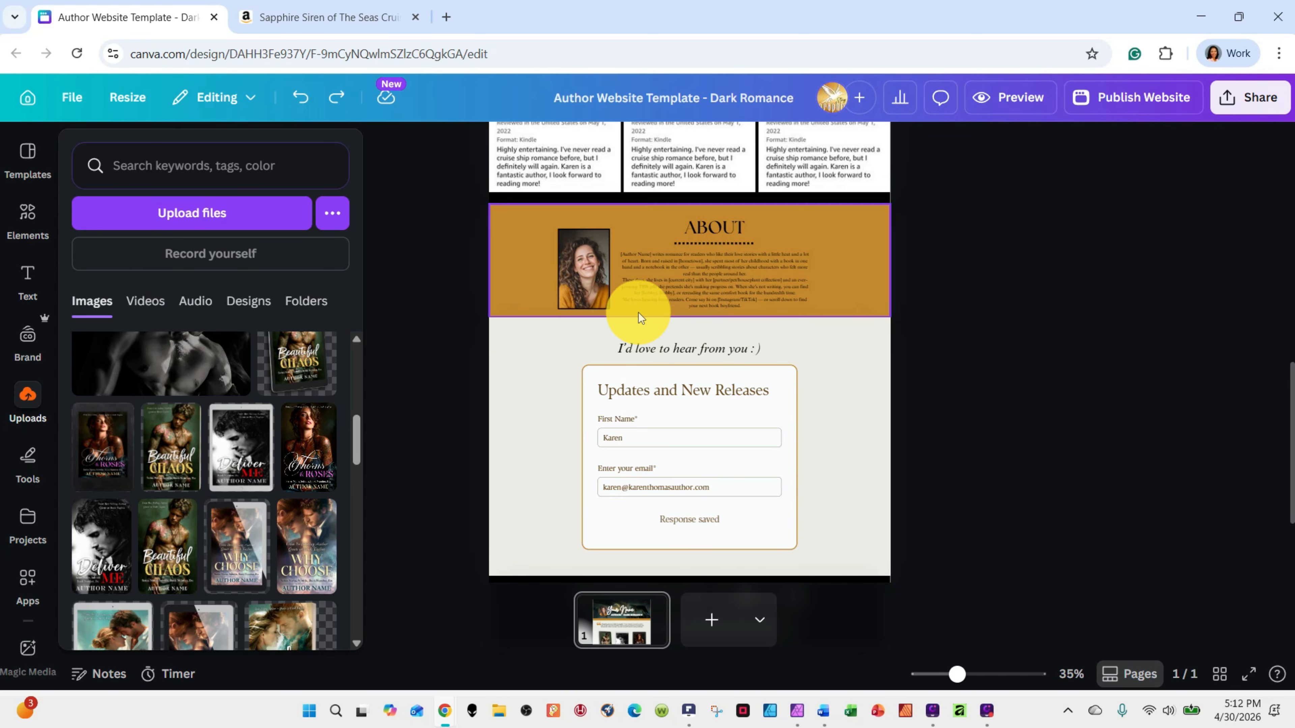
scroll(860, 425, down, 1)
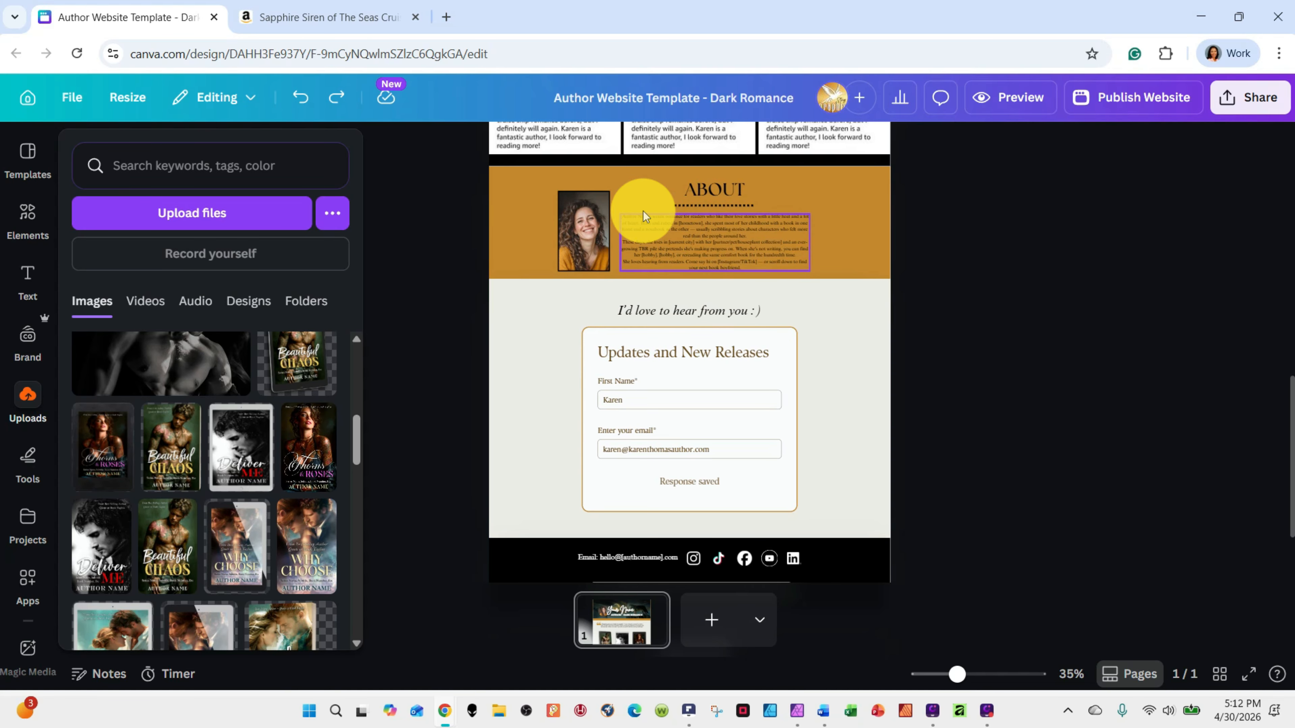
Open the full table of collected responses for the Updates and New Releases form
scroll(812, 375, down, 2)
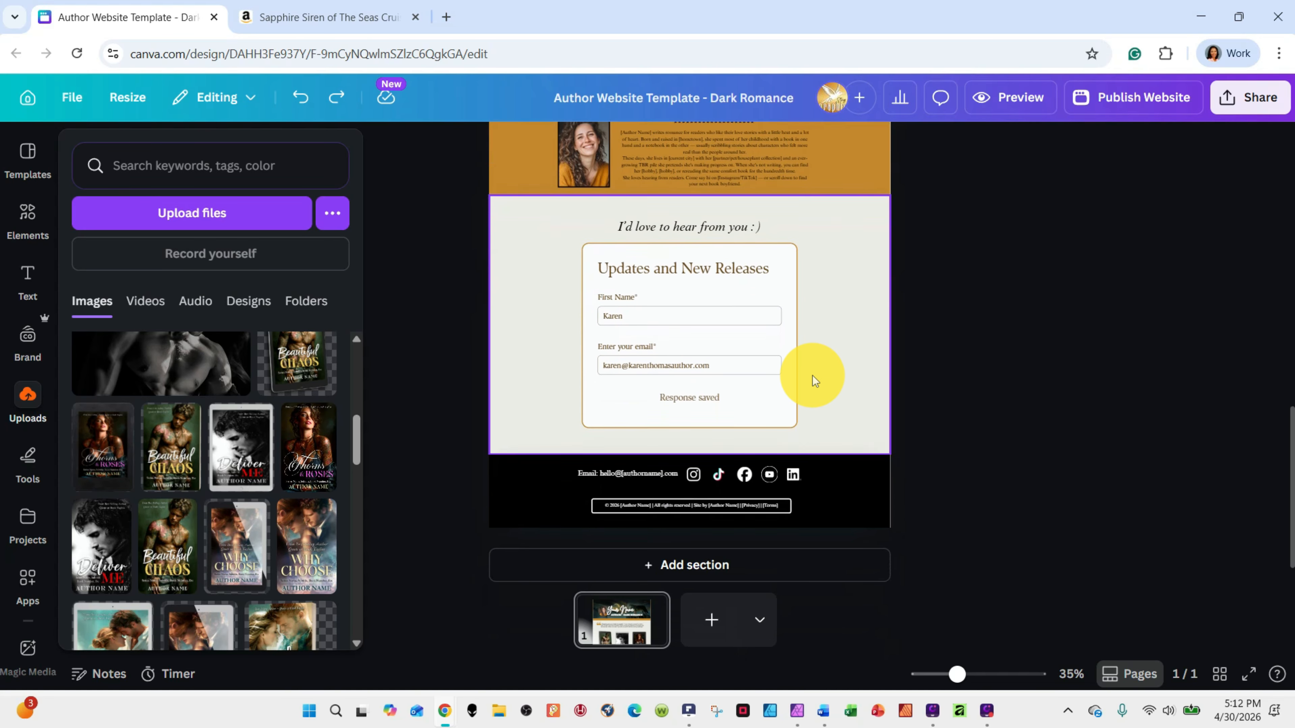
scroll(812, 375, down, 1)
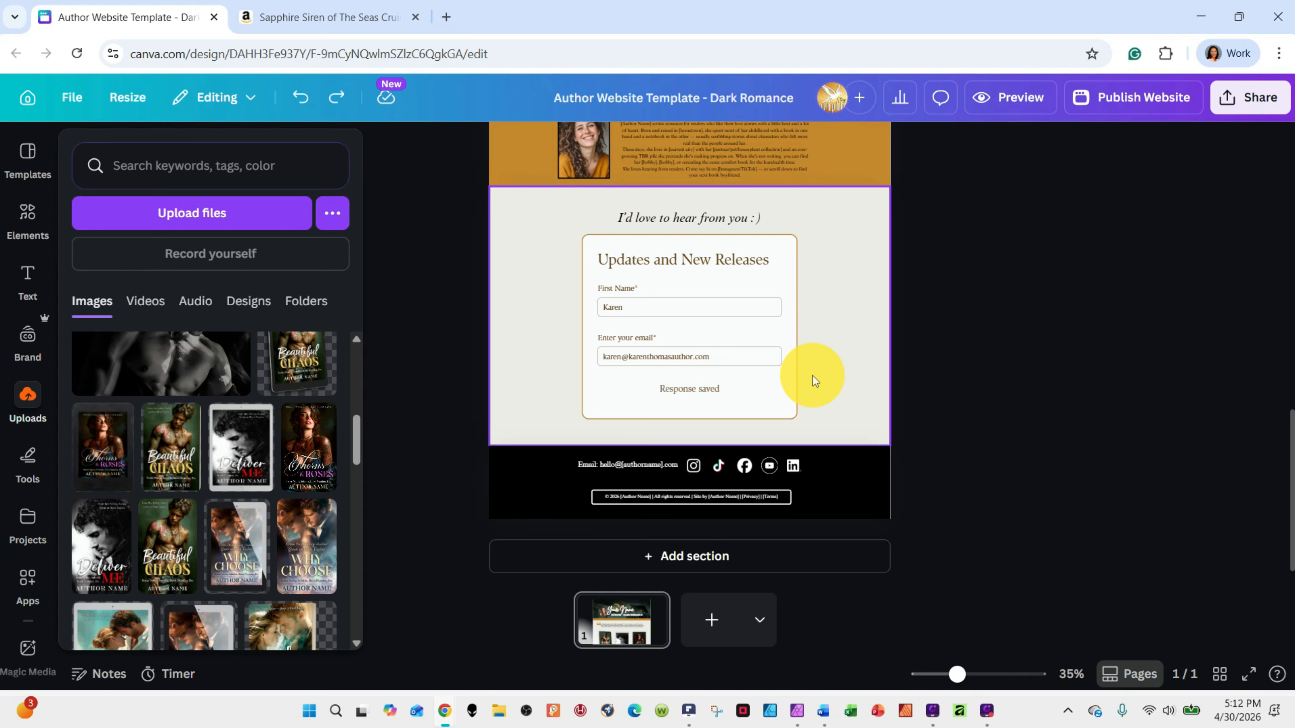
scroll(811, 376, down, 1)
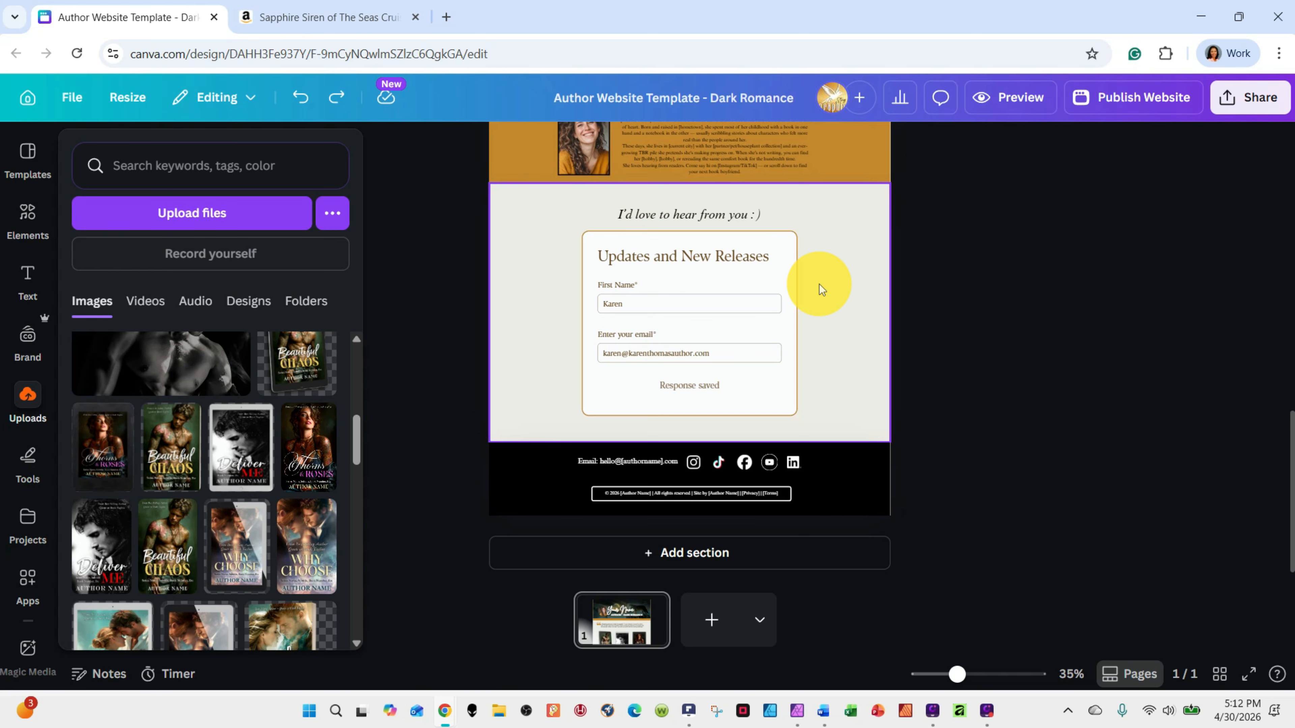
scroll(819, 288, down, 1)
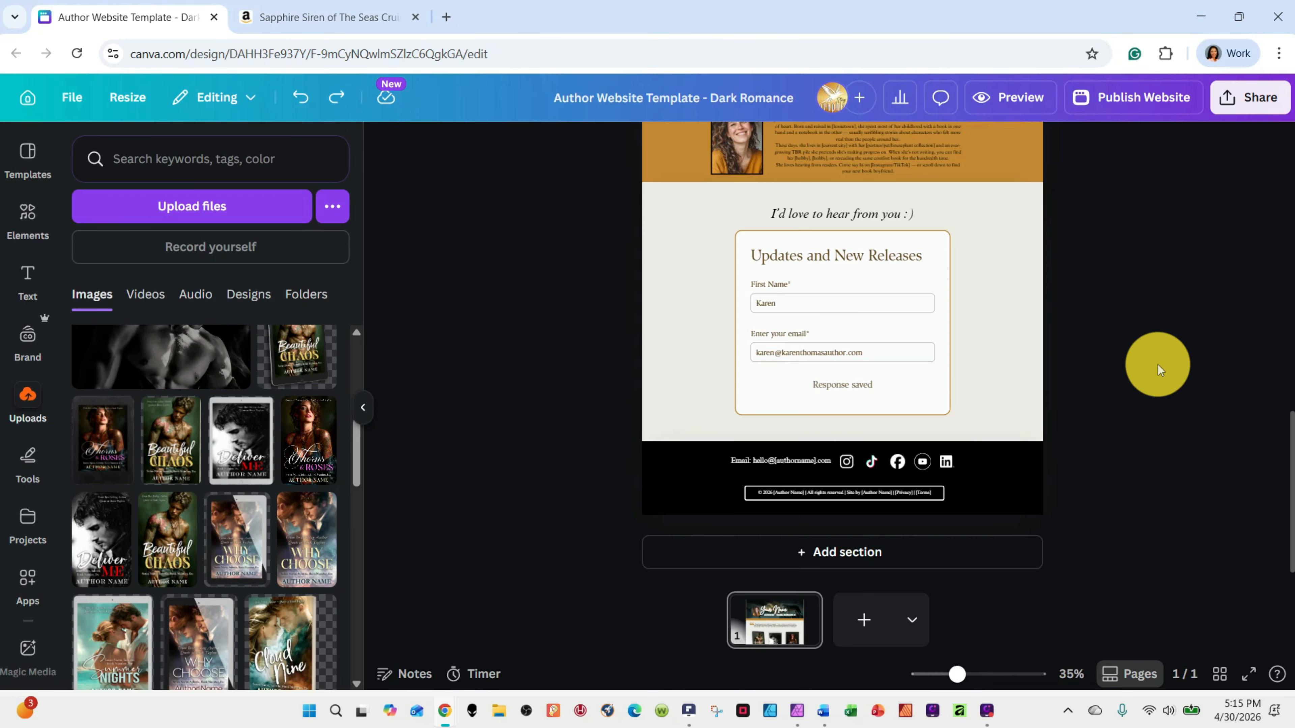
click(747, 250)
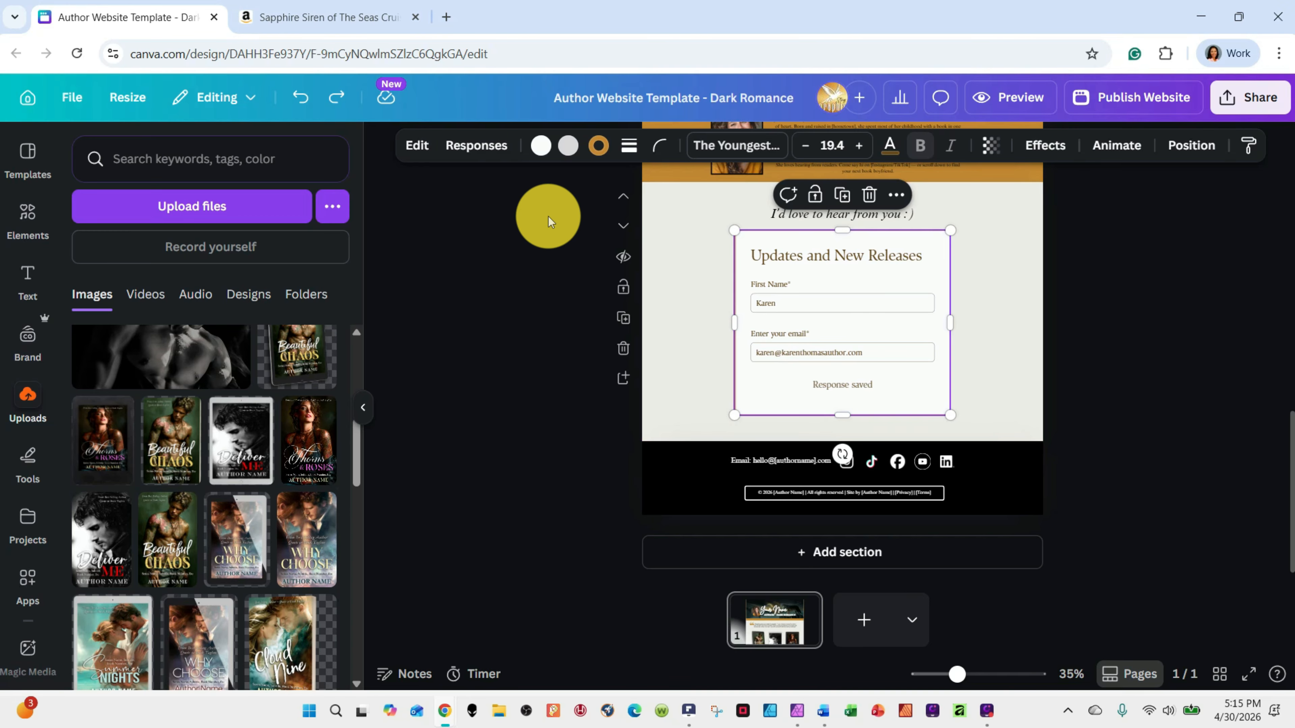
click(485, 154)
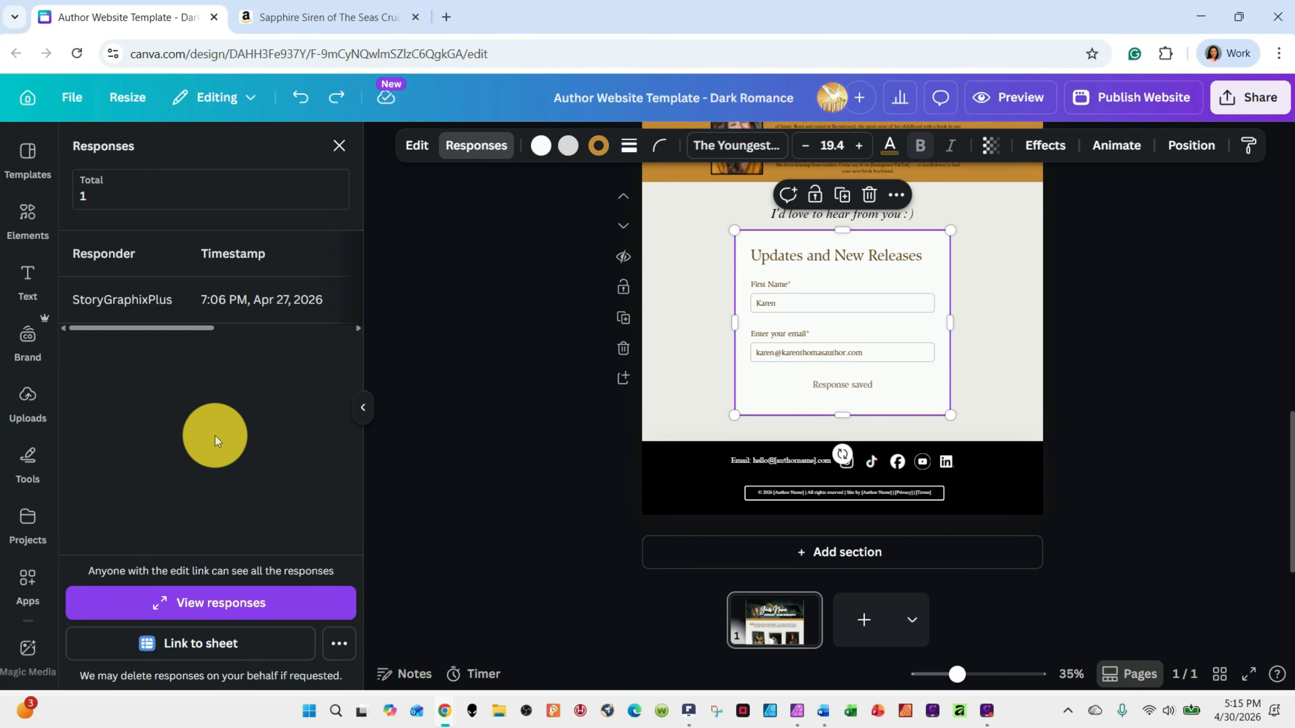
click(206, 606)
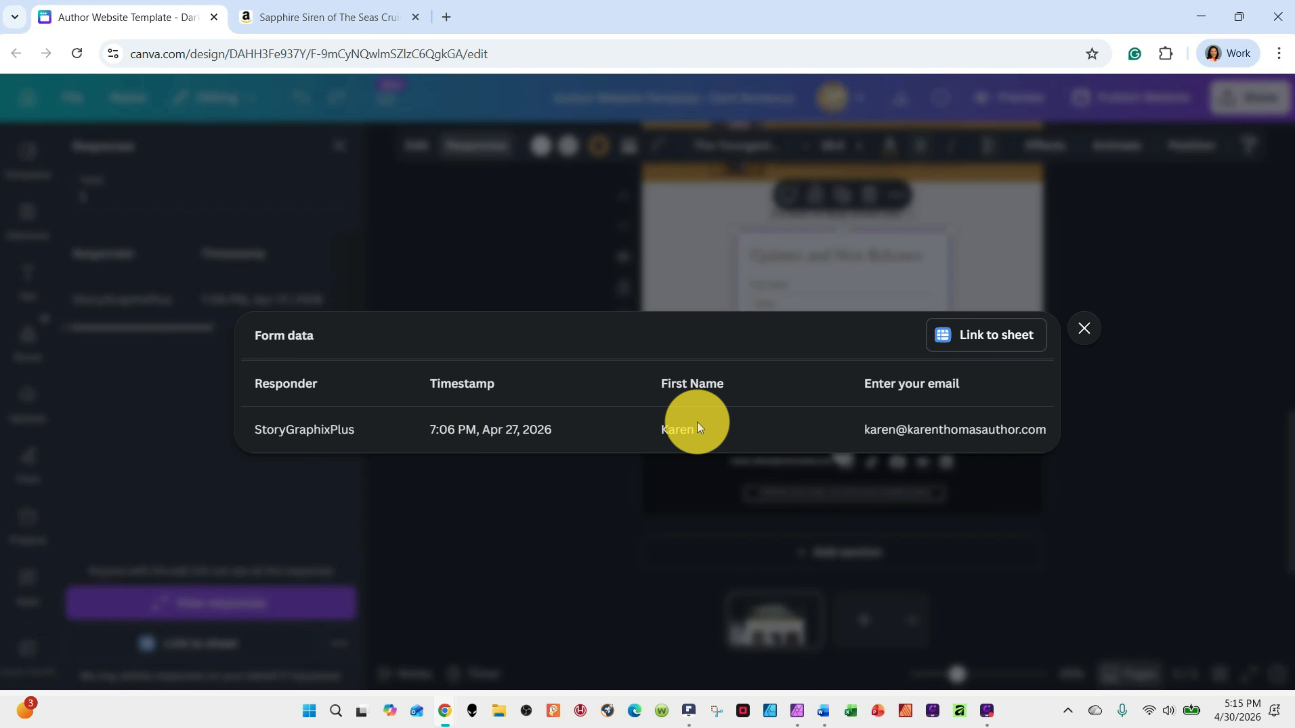
Link the form responses to a sheet, check the linked sheet, and return to the website design
click(1008, 334)
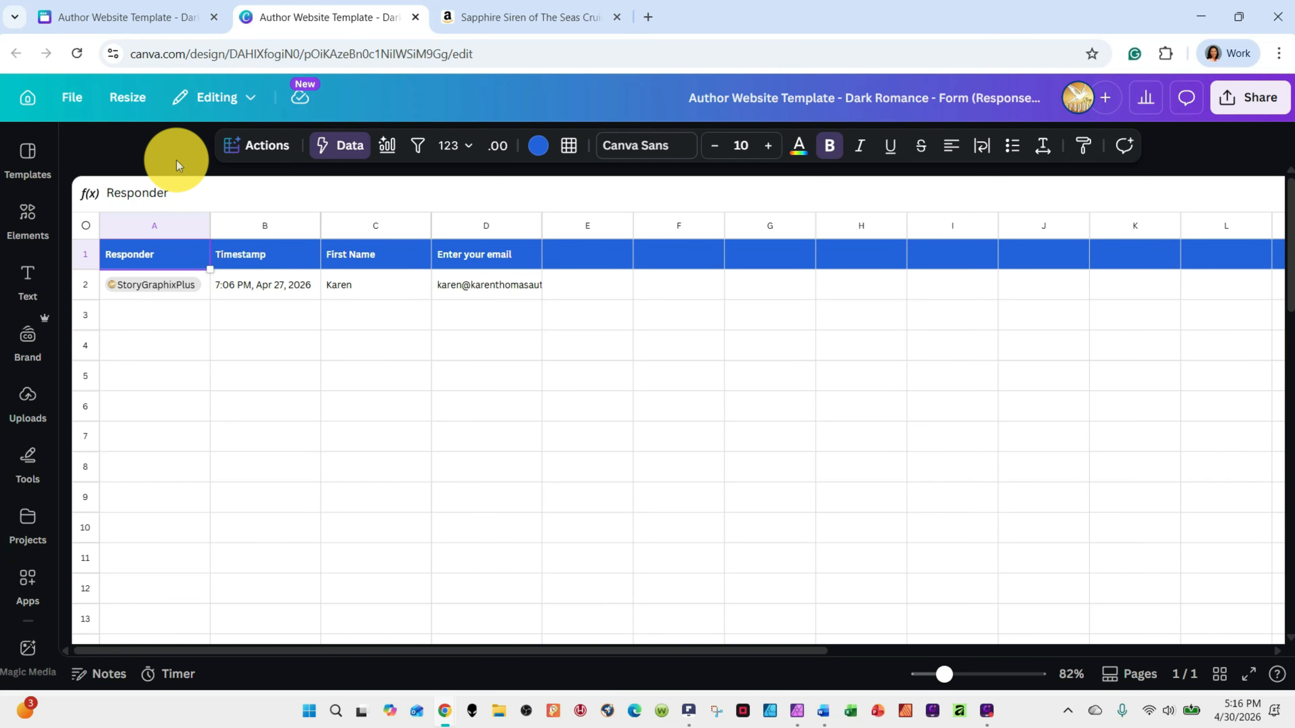
click(145, 18)
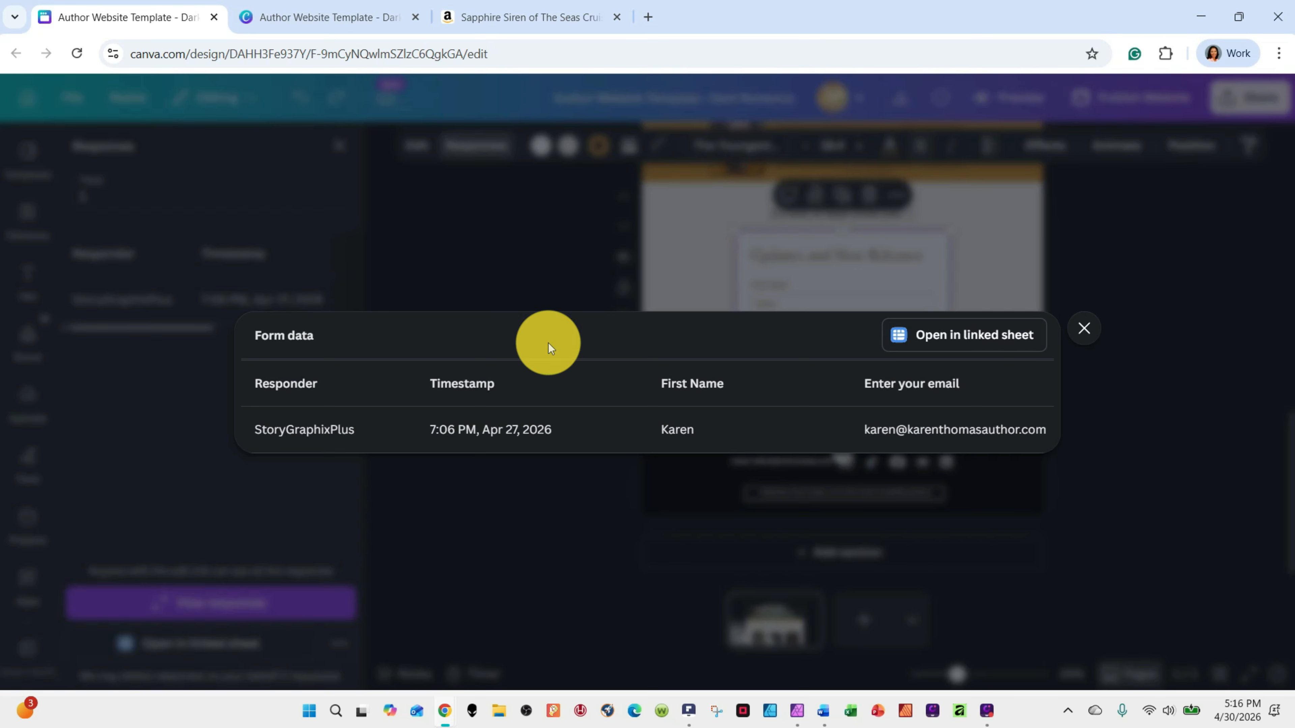
click(1090, 329)
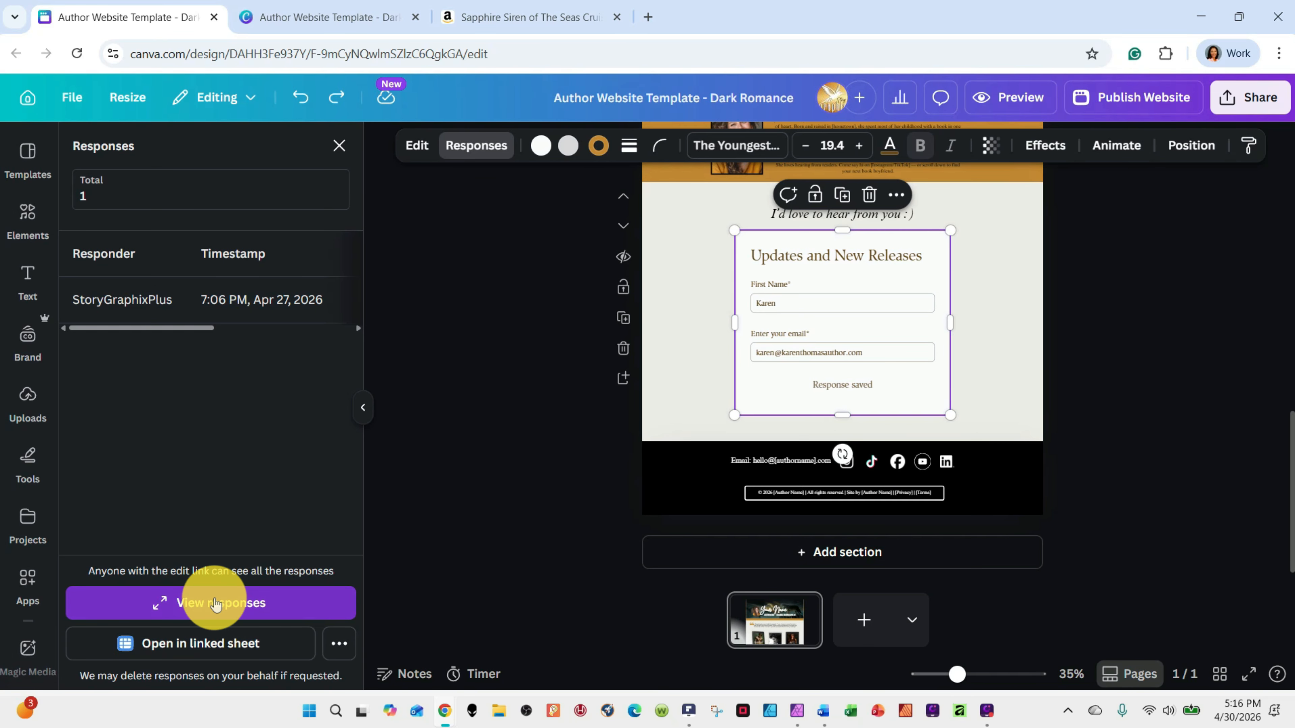
click(191, 652)
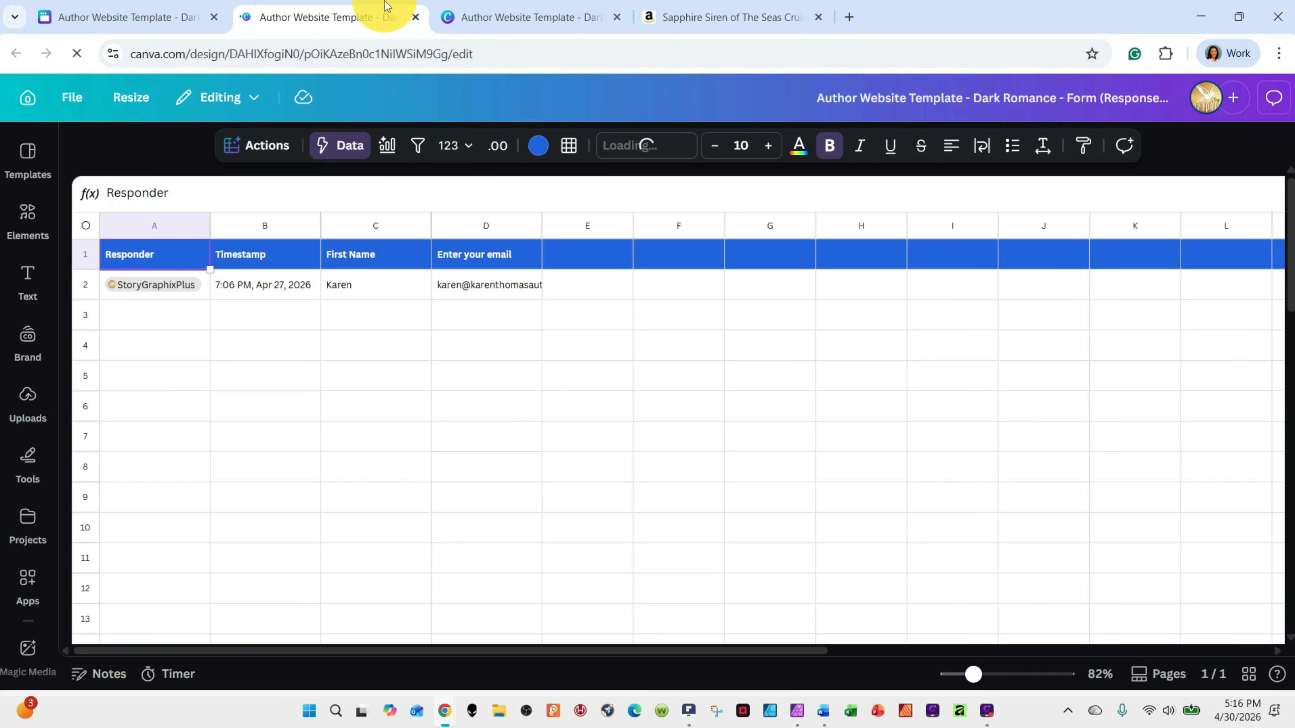
click(415, 17)
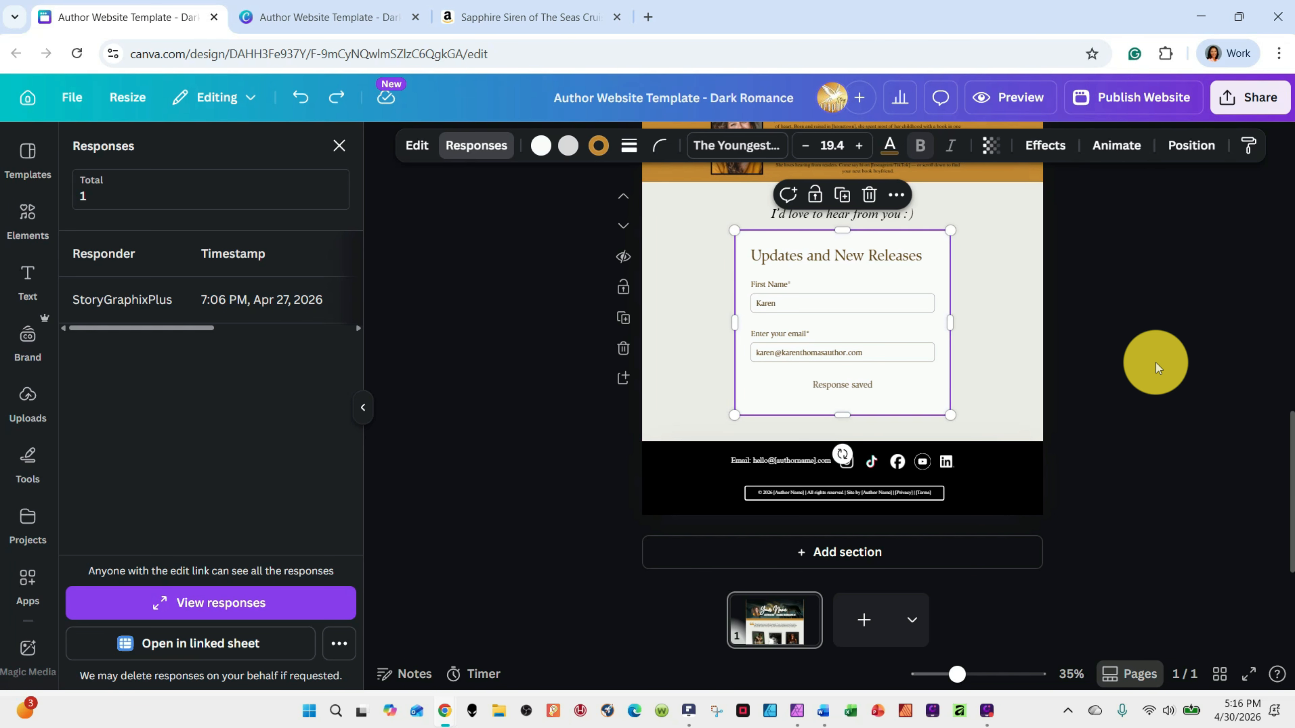
Preview the website in mobile view, examine how the grouped footer is laid out, and close the preview
click(990, 392)
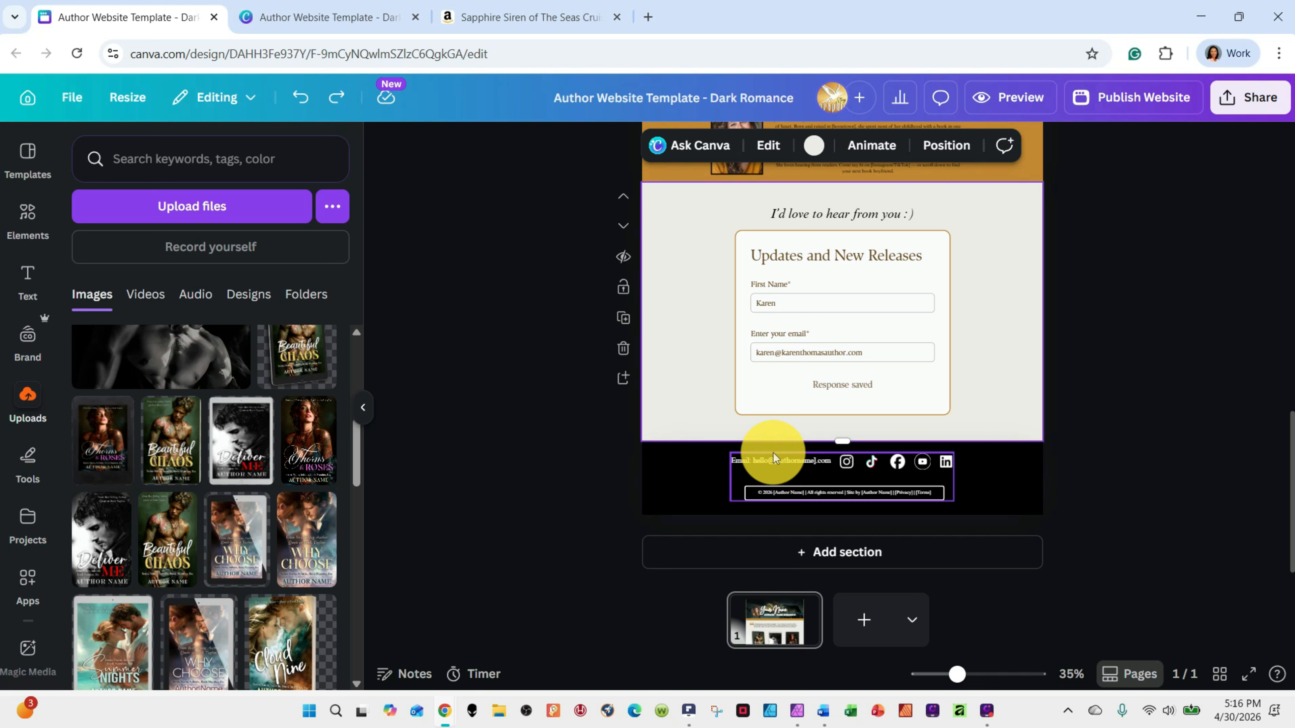
click(758, 463)
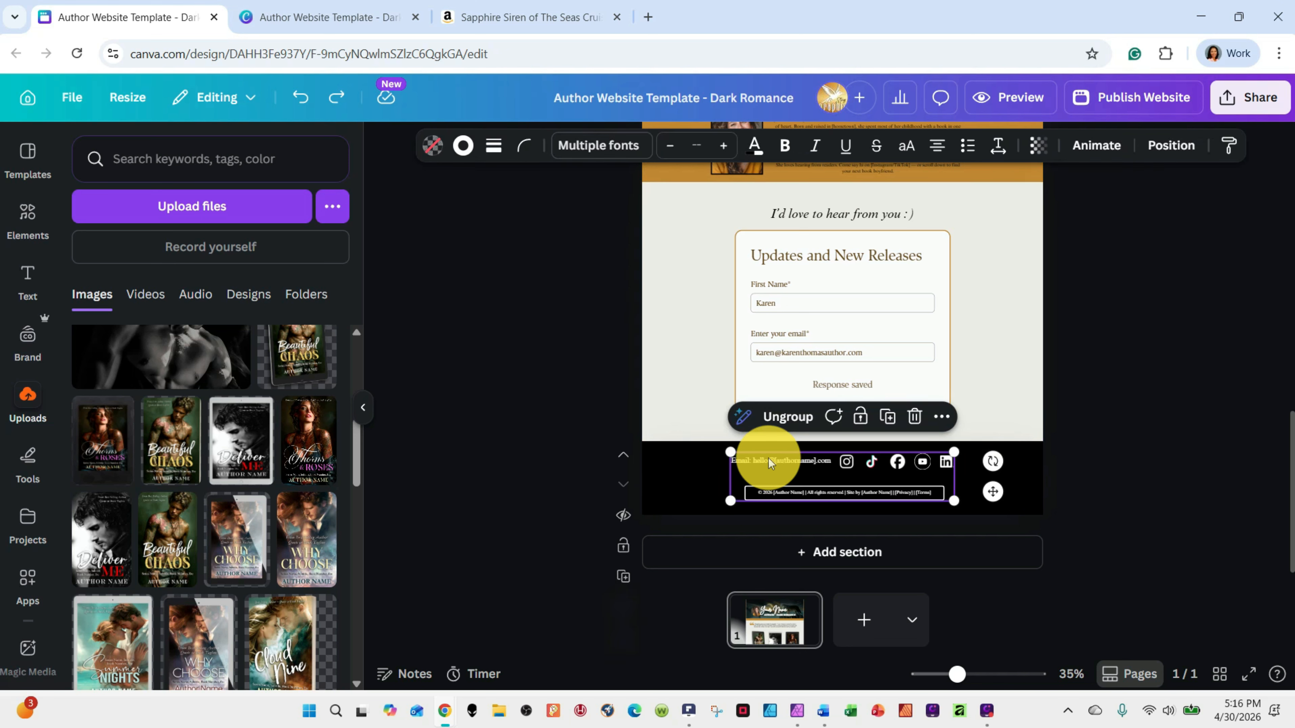
click(847, 465)
click(1081, 450)
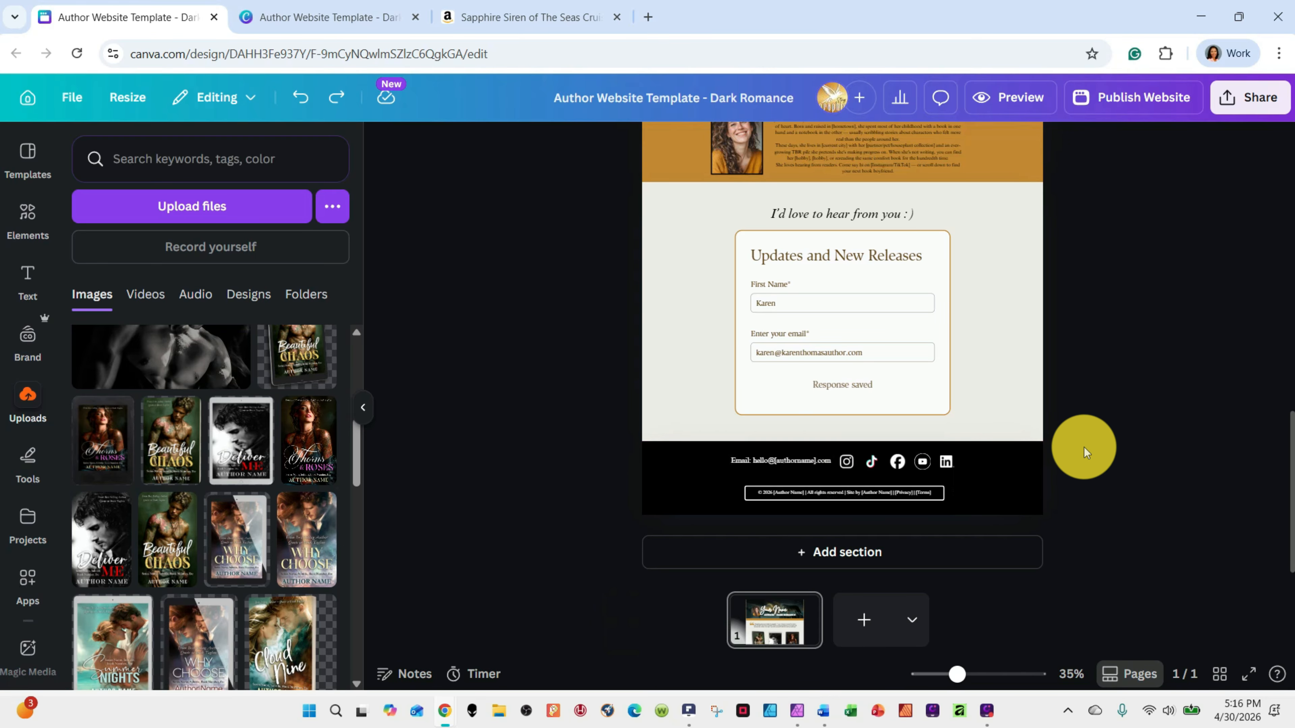
click(879, 474)
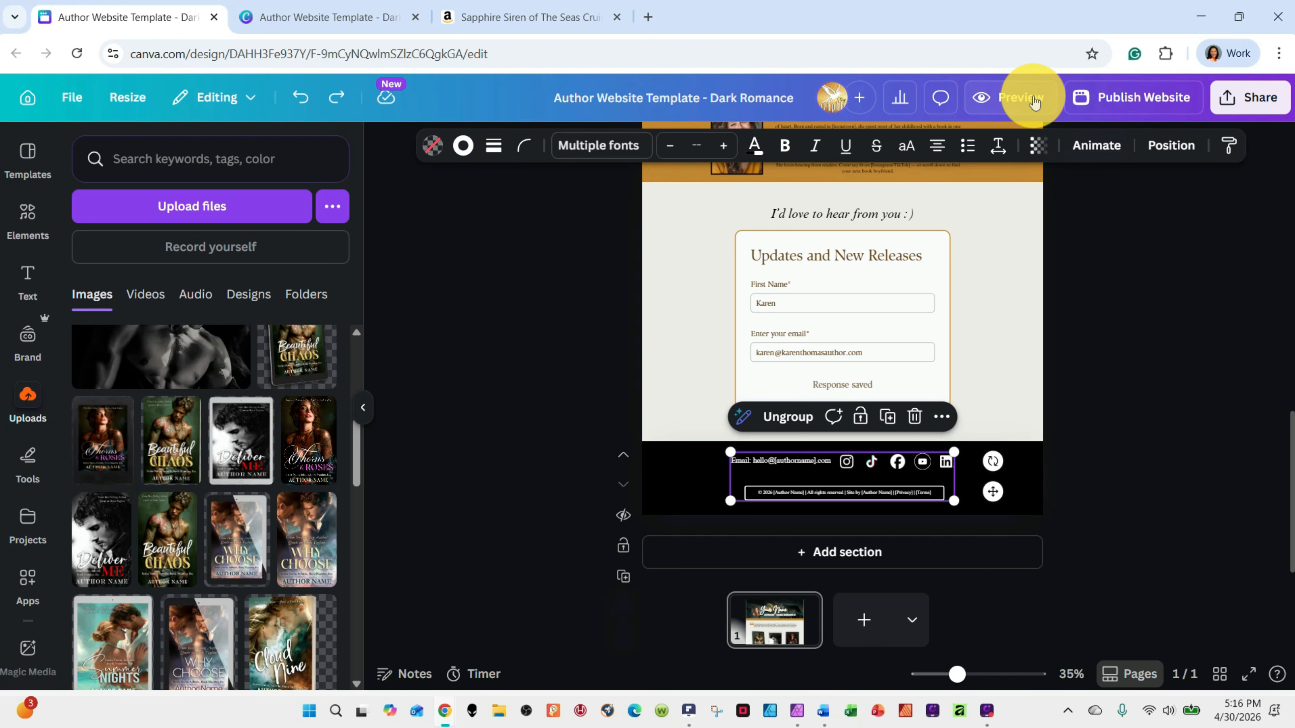
click(1024, 97)
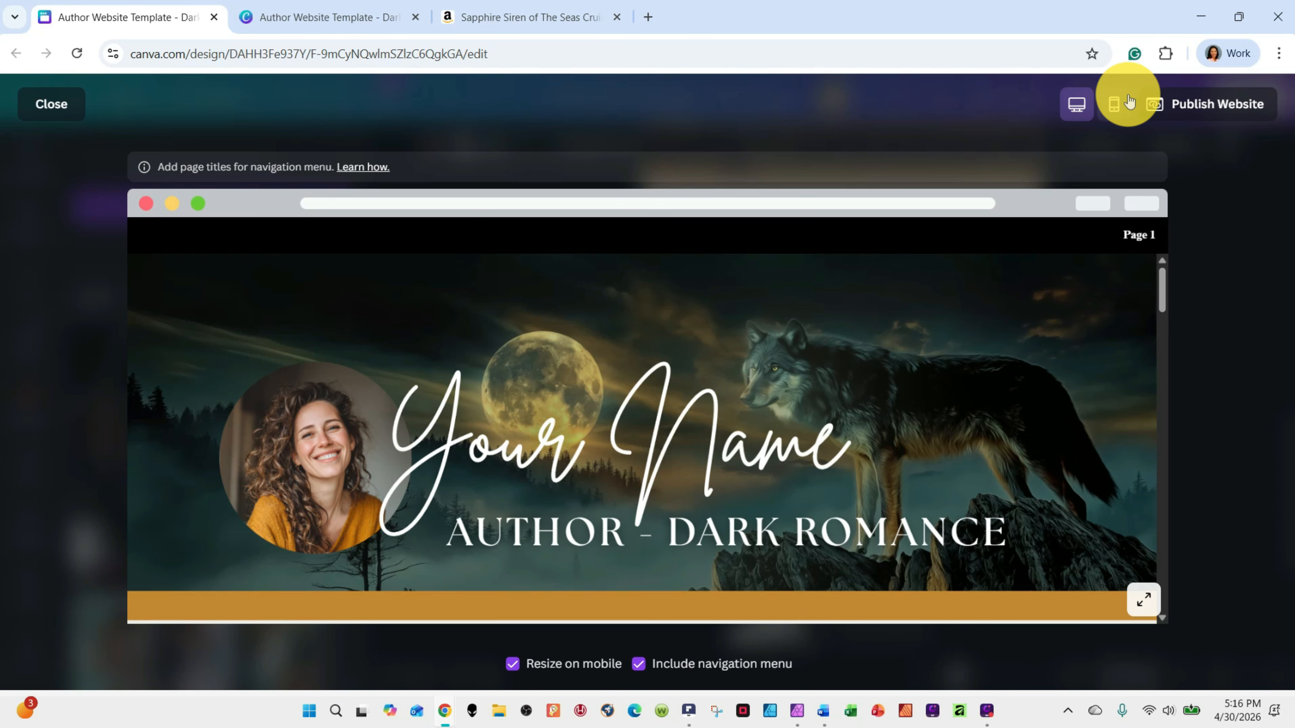
click(1114, 105)
scroll(717, 476, down, 5)
scroll(717, 476, down, 10)
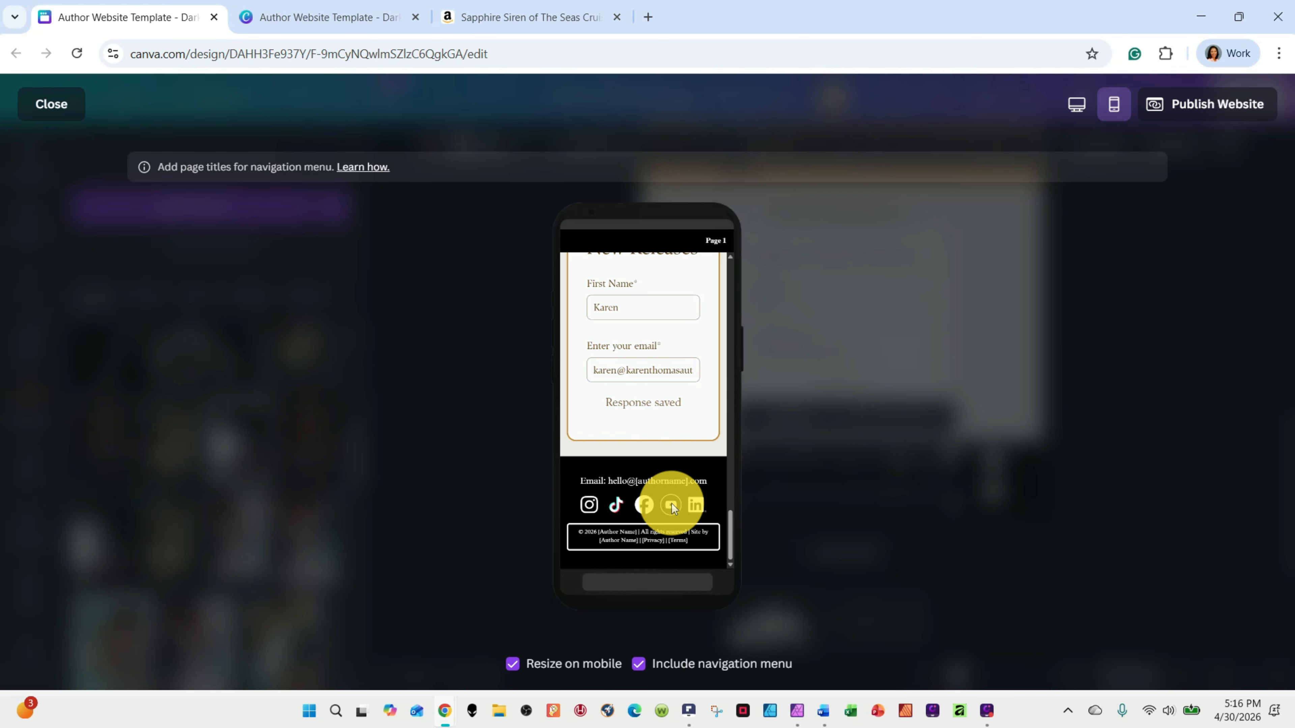
scroll(672, 506, up, 20)
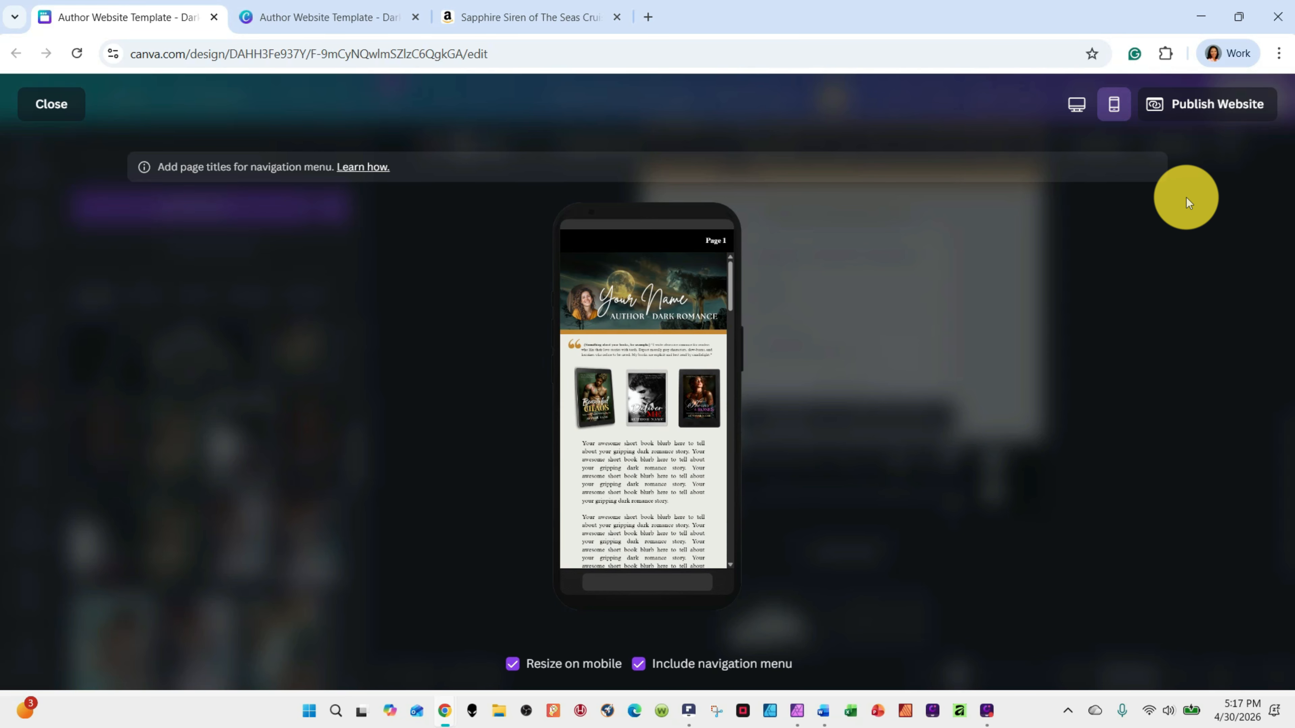
click(44, 103)
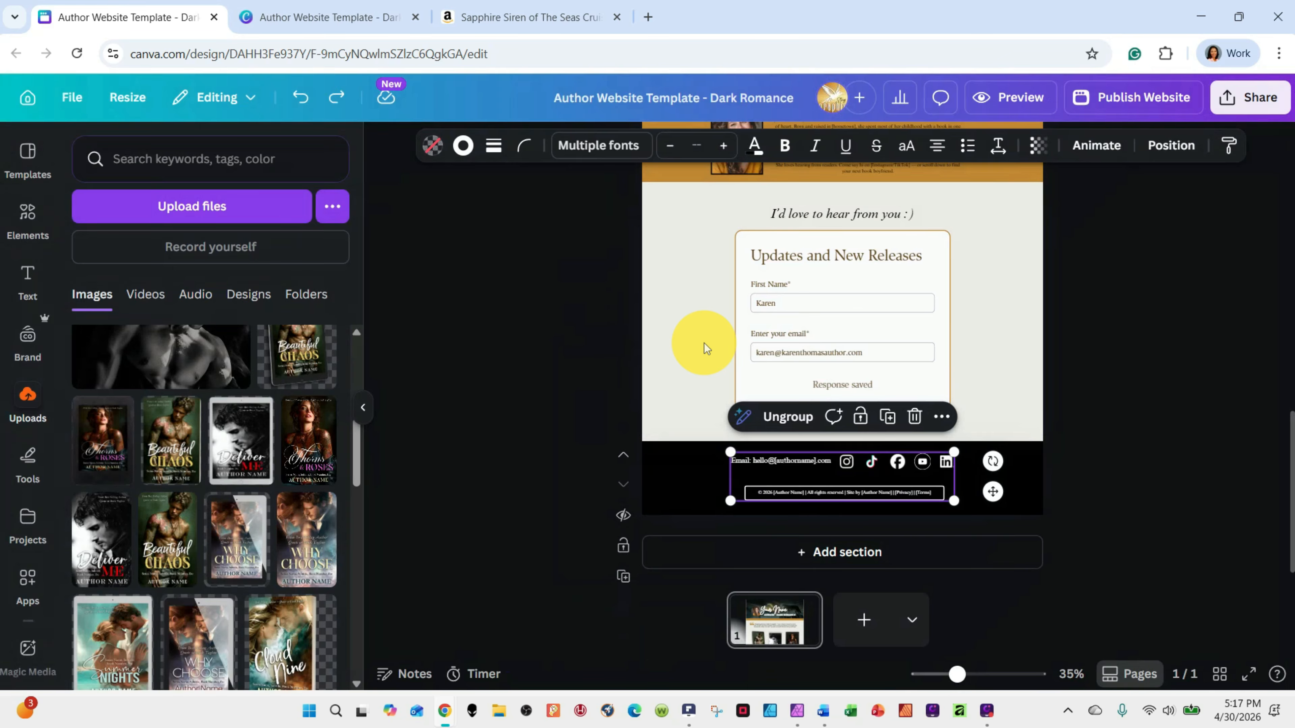
Ungroup the footer's email text, social media icons and copyright line
click(900, 470)
click(1126, 403)
click(789, 472)
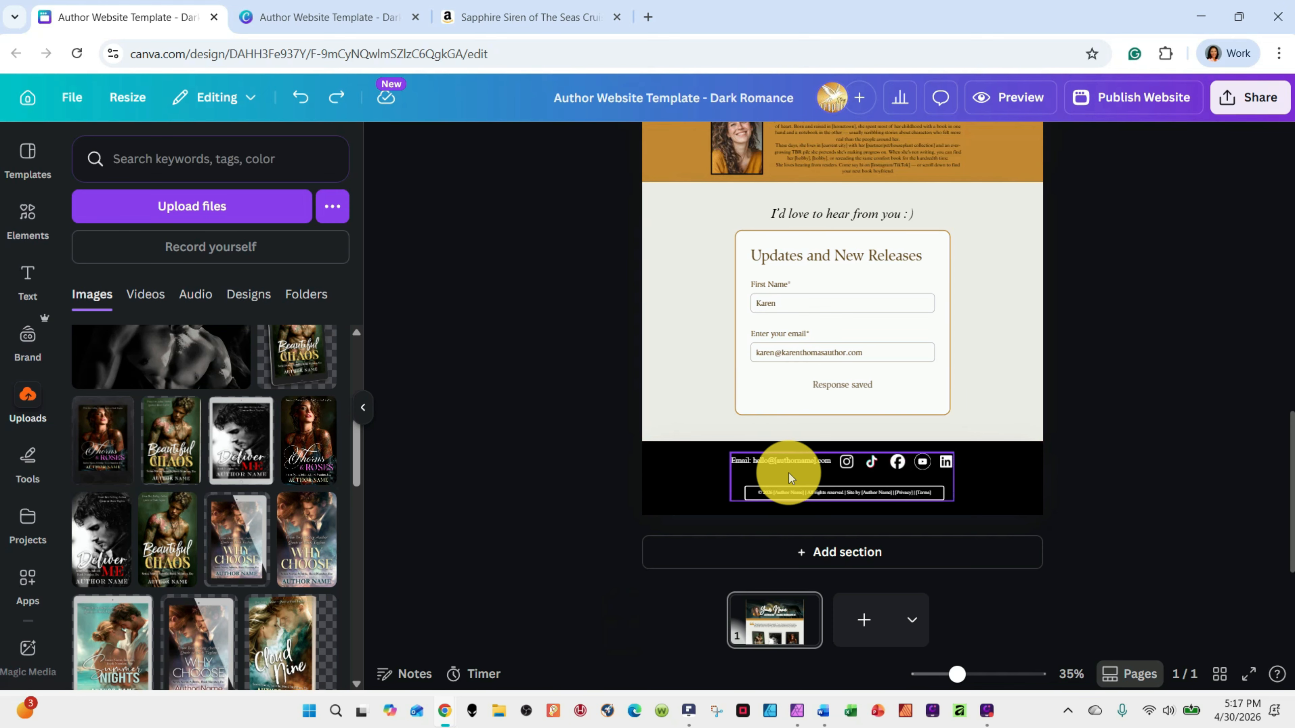
click(784, 416)
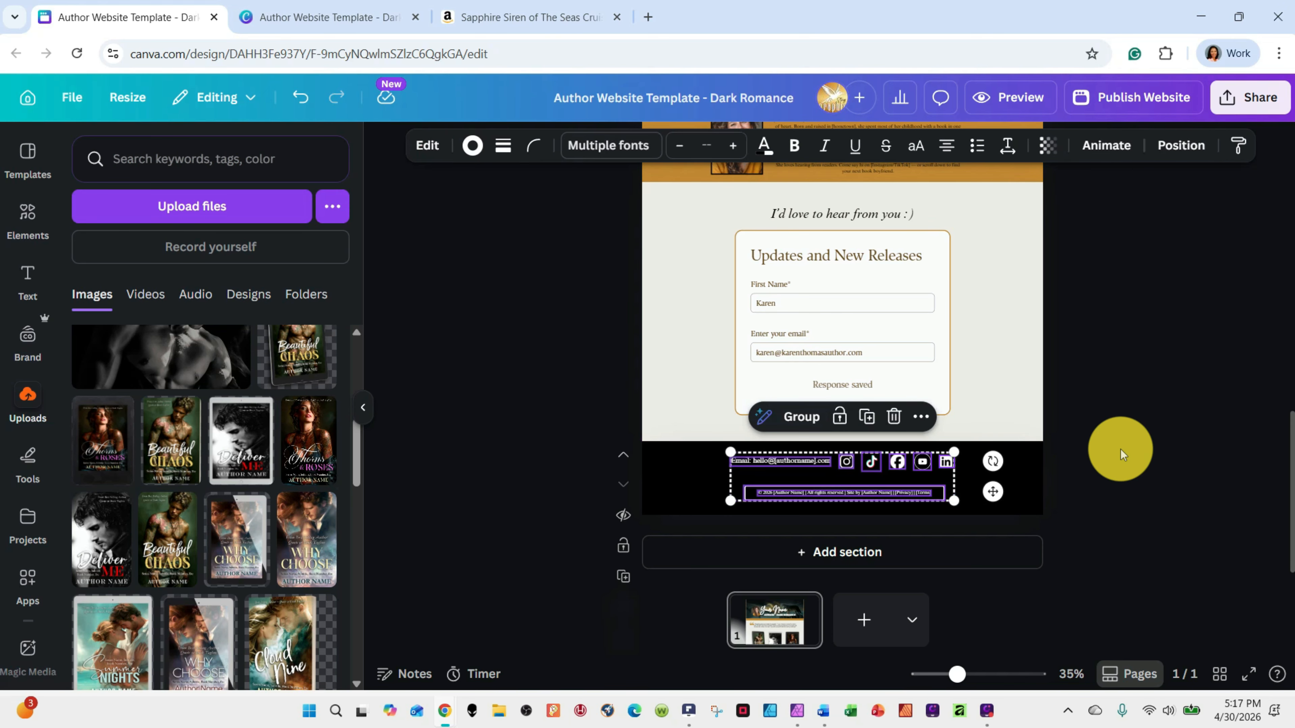
click(1120, 449)
Inspect the footer's email text, Instagram, LinkedIn and YouTube icons individually, and examine the copyright line up close
click(792, 458)
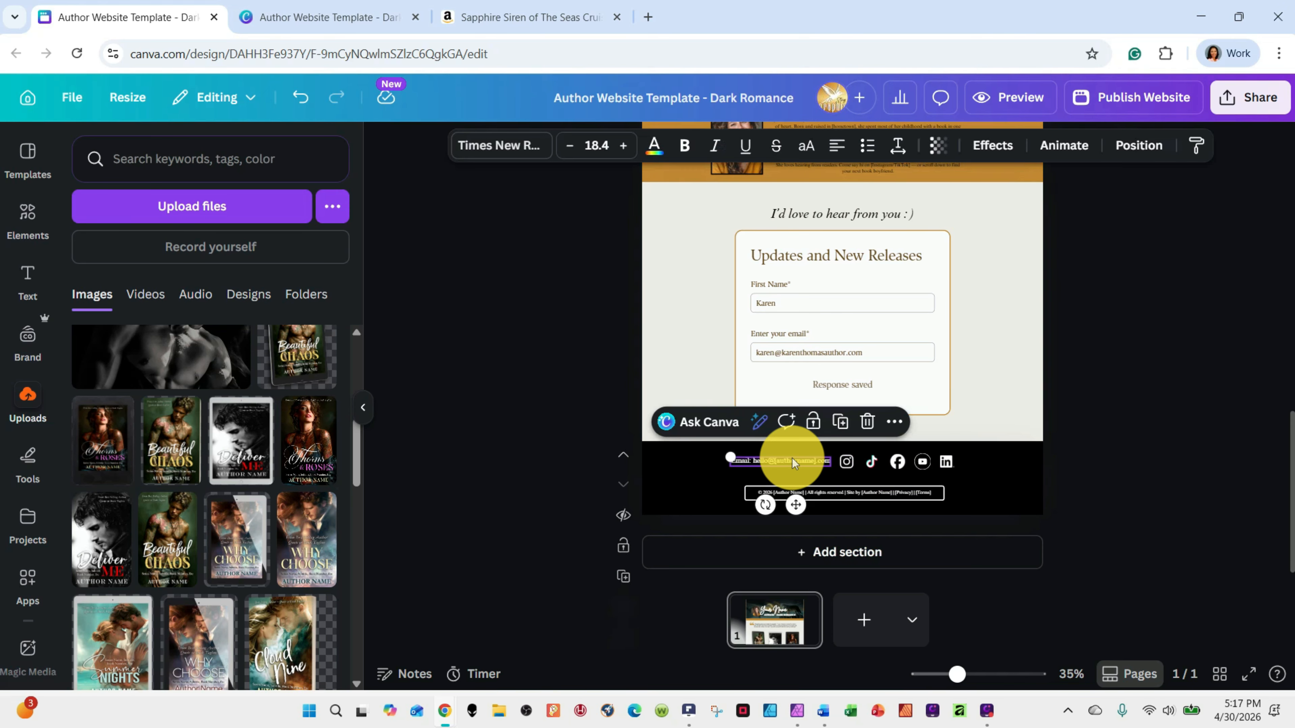
click(1031, 444)
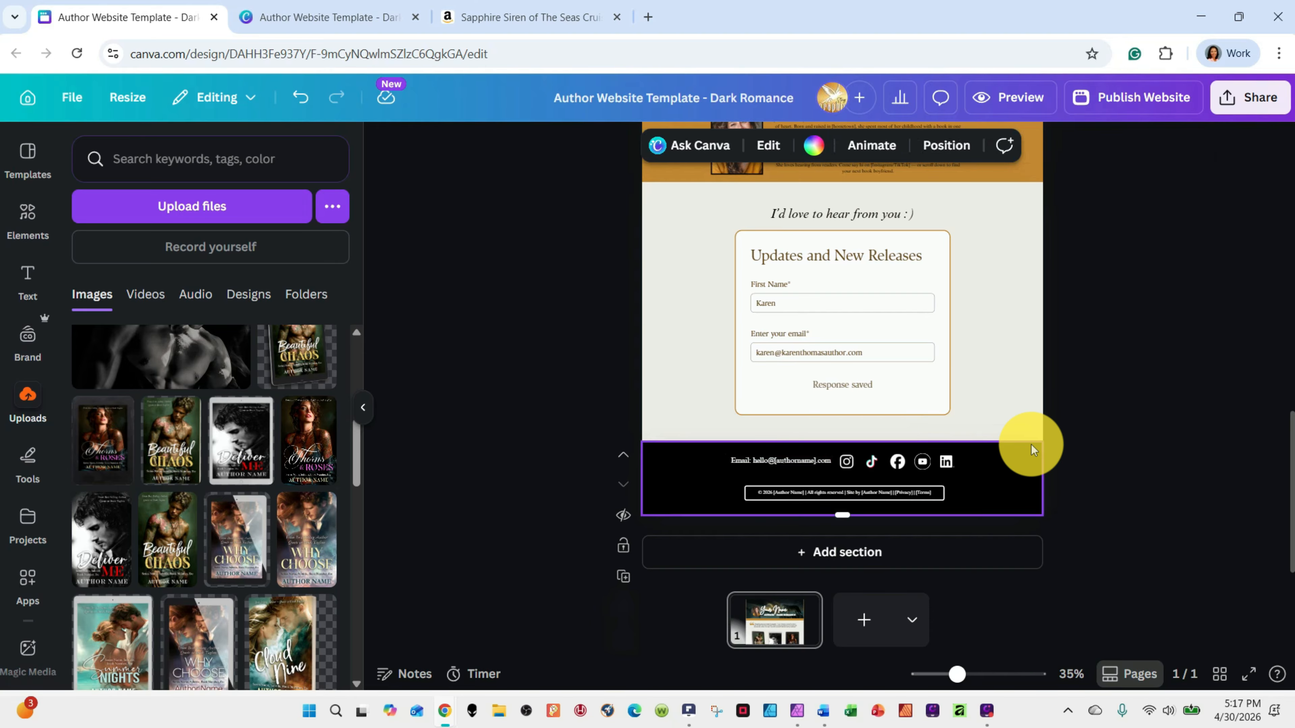
click(846, 462)
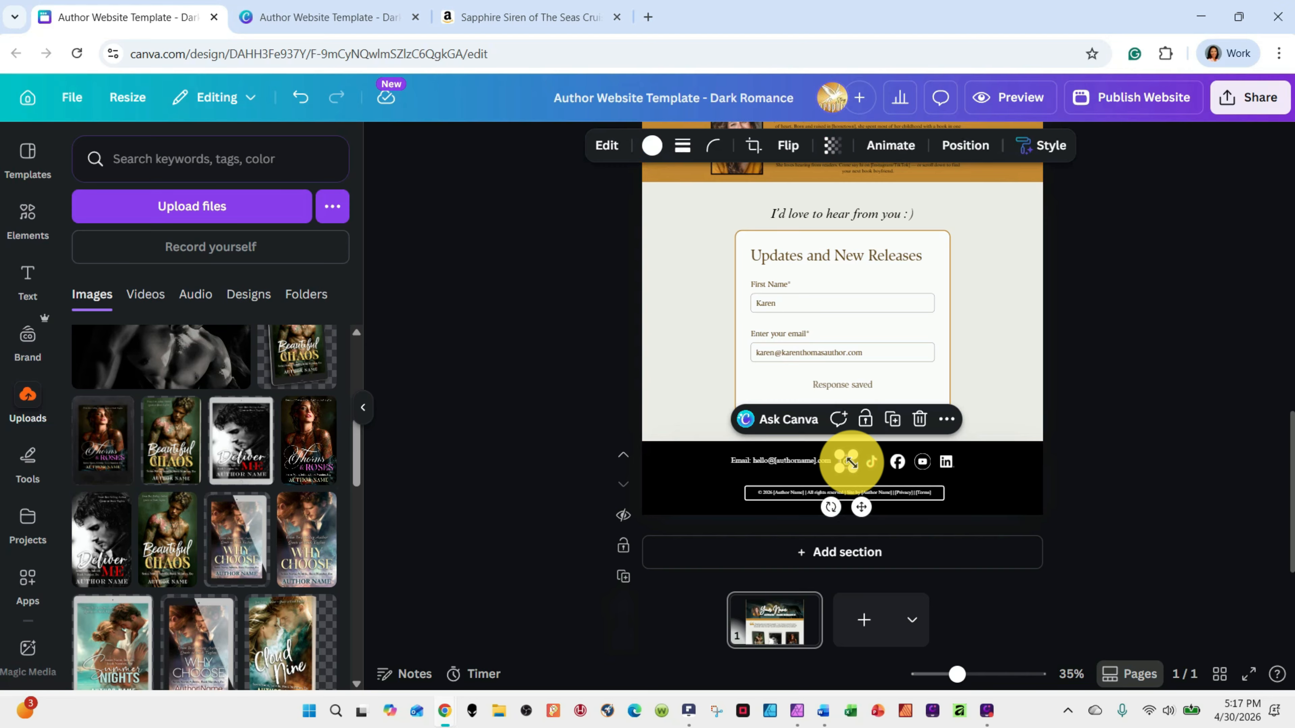
click(944, 463)
click(920, 463)
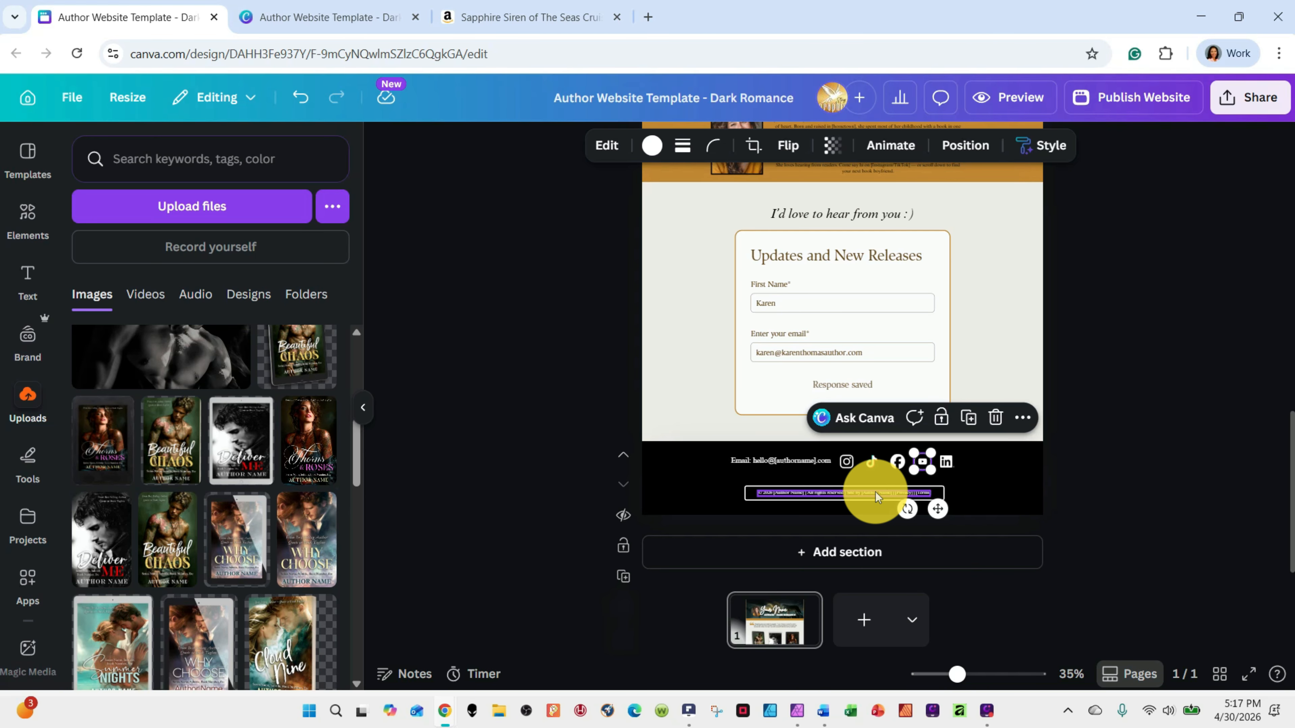
scroll(875, 497, up, 5)
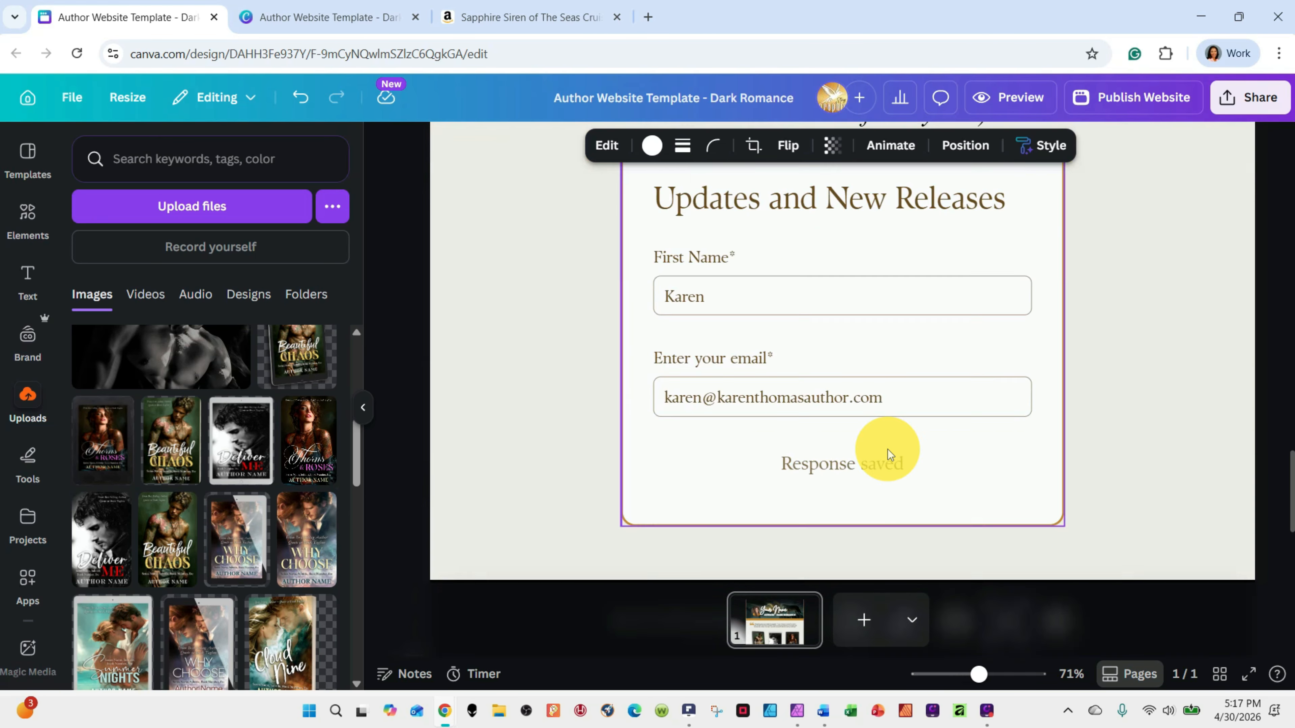
scroll(887, 454, up, 4)
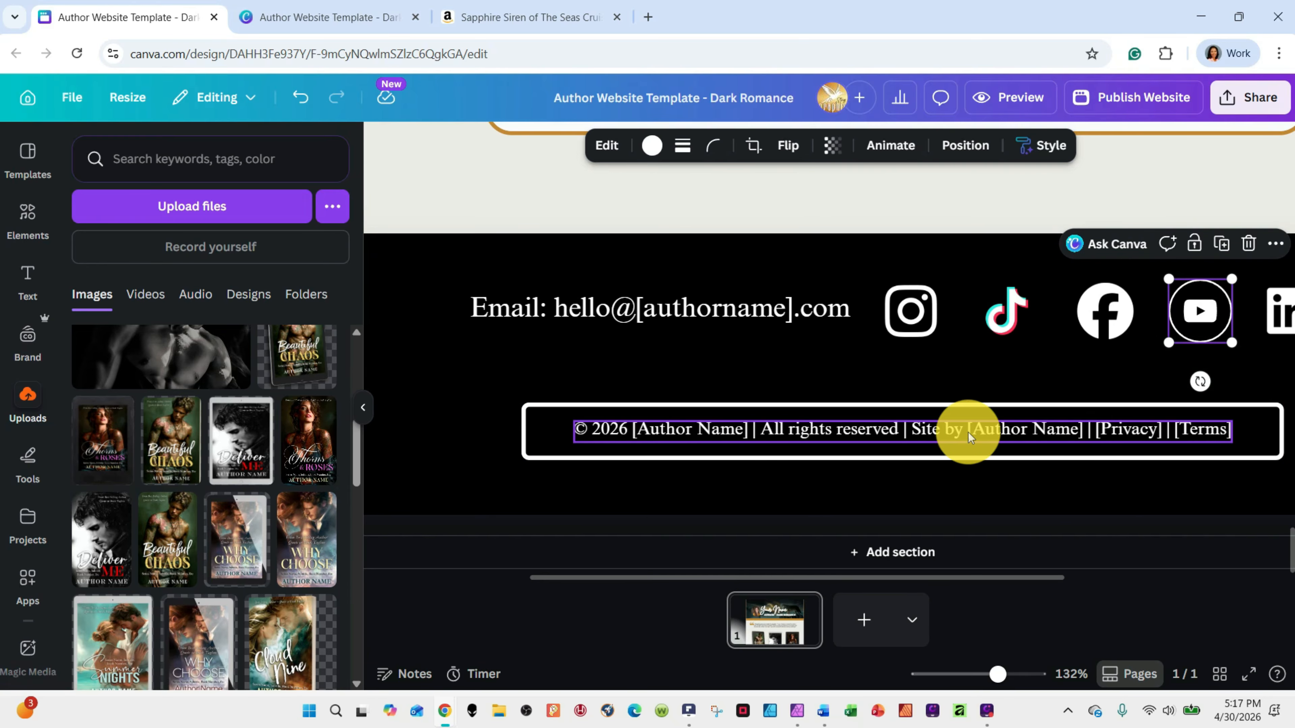
scroll(944, 443, down, 4)
scroll(945, 443, down, 5)
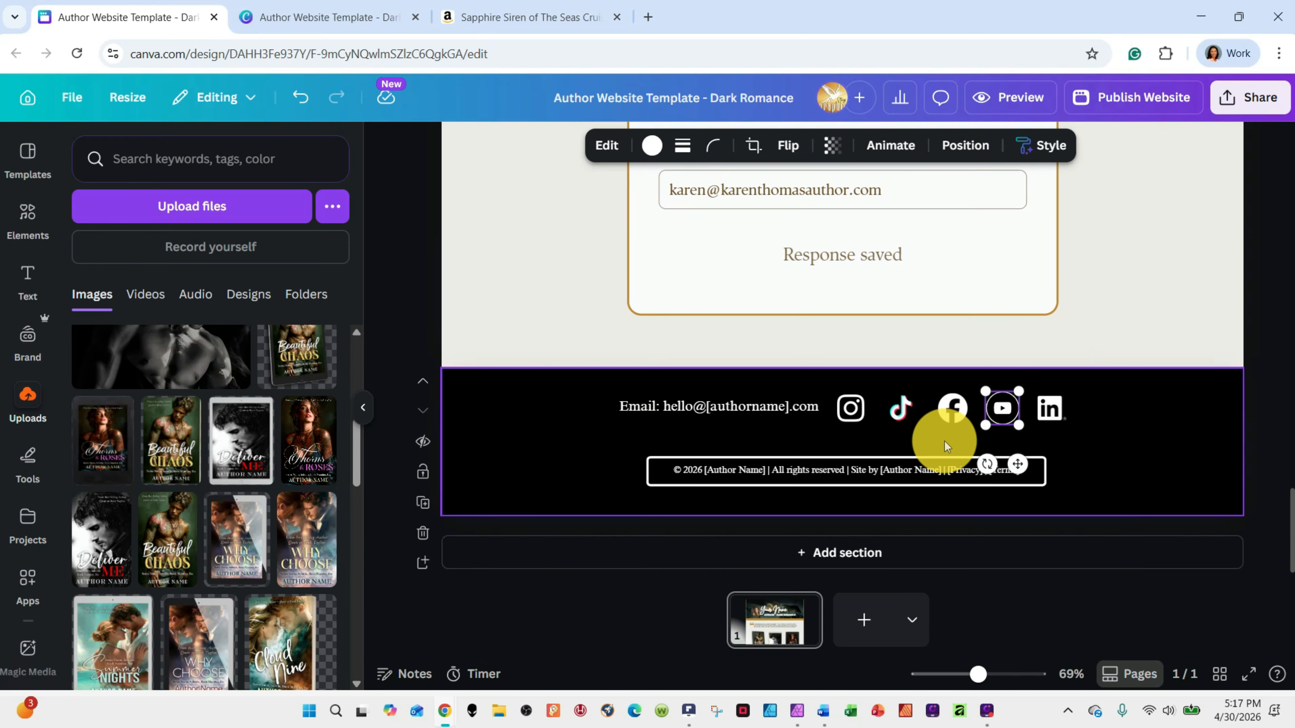
Review the page from the header through the book covers and reviews to the About section
scroll(943, 441, up, 10)
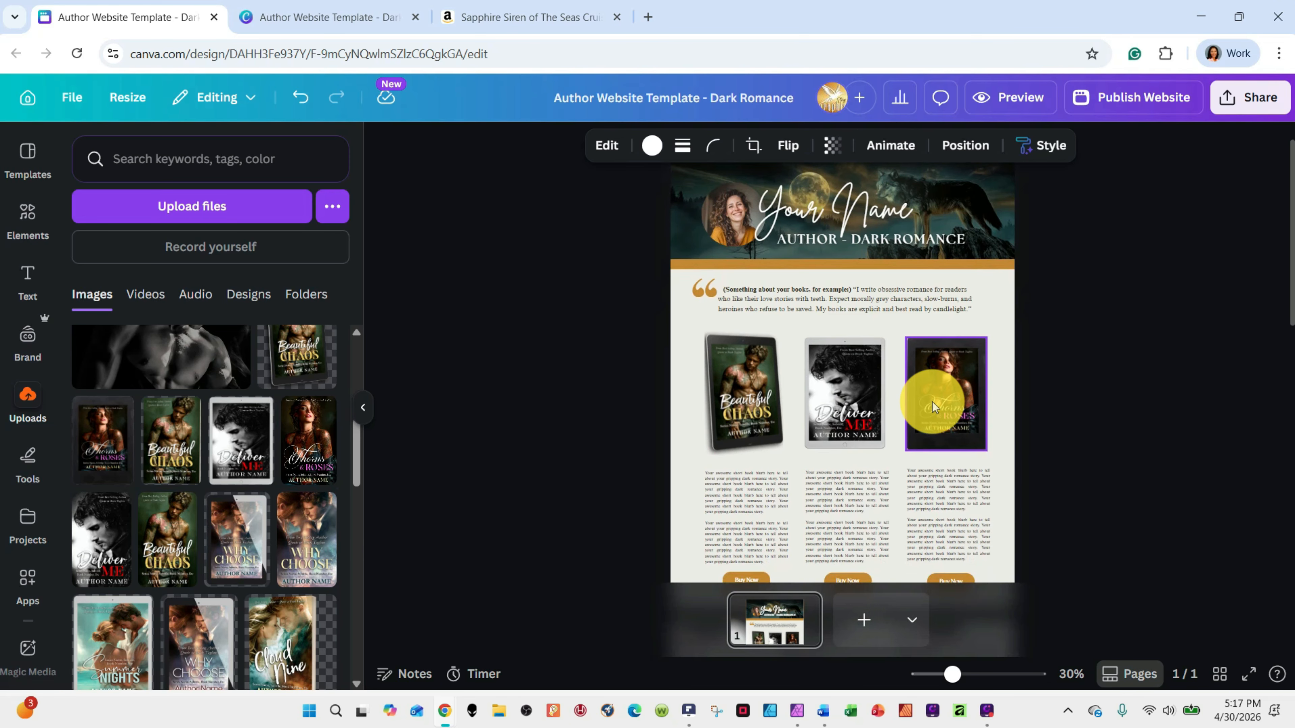
scroll(949, 288, down, 2)
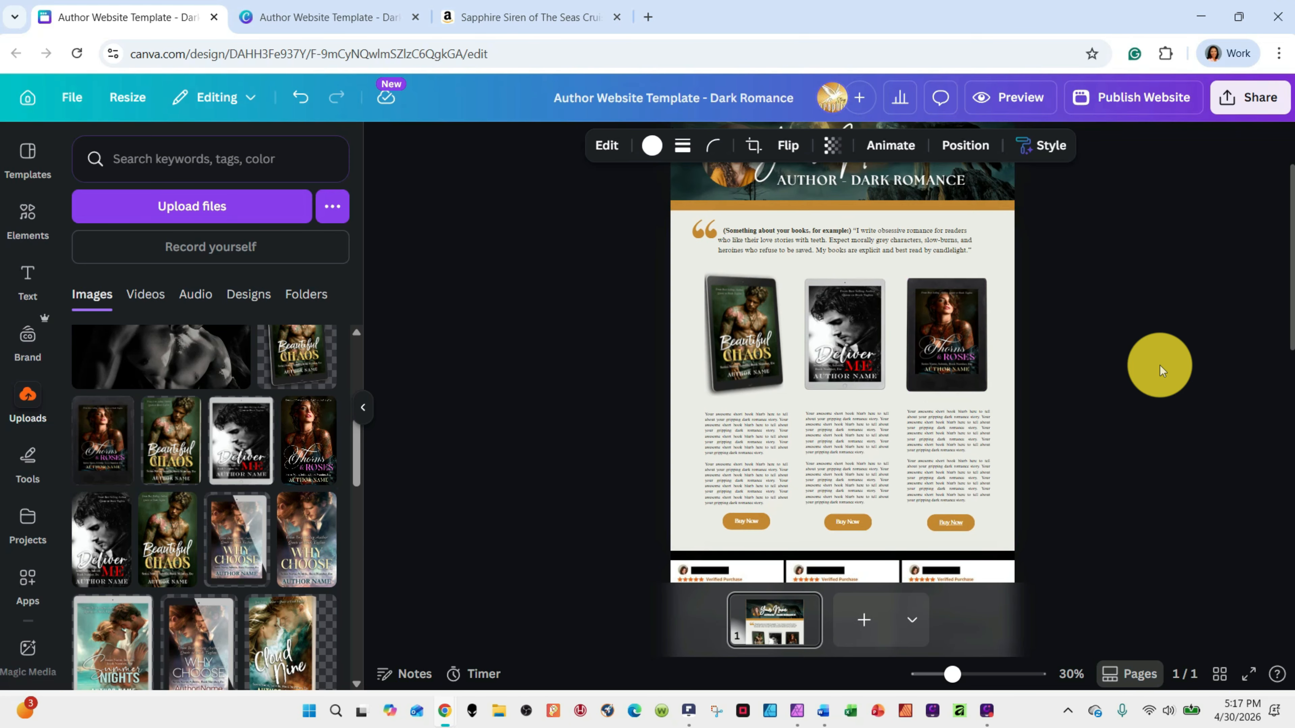
scroll(977, 414, down, 3)
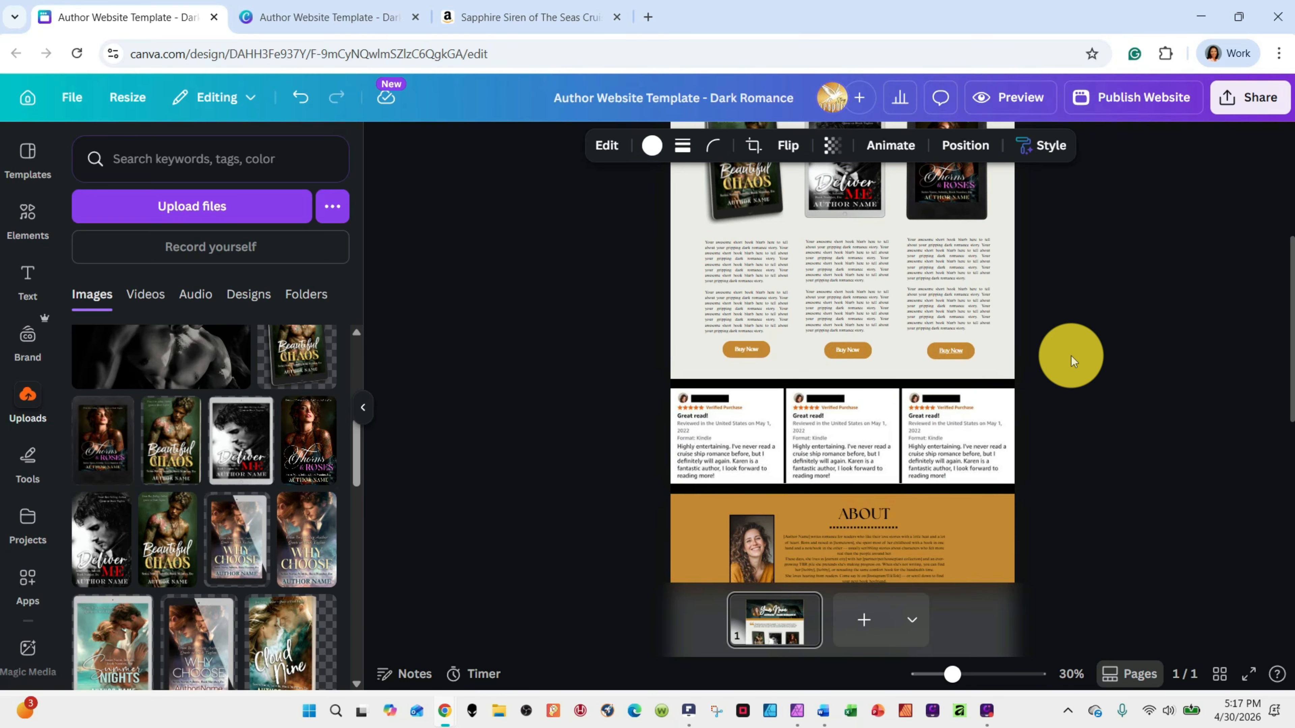
scroll(1071, 356, up, 4)
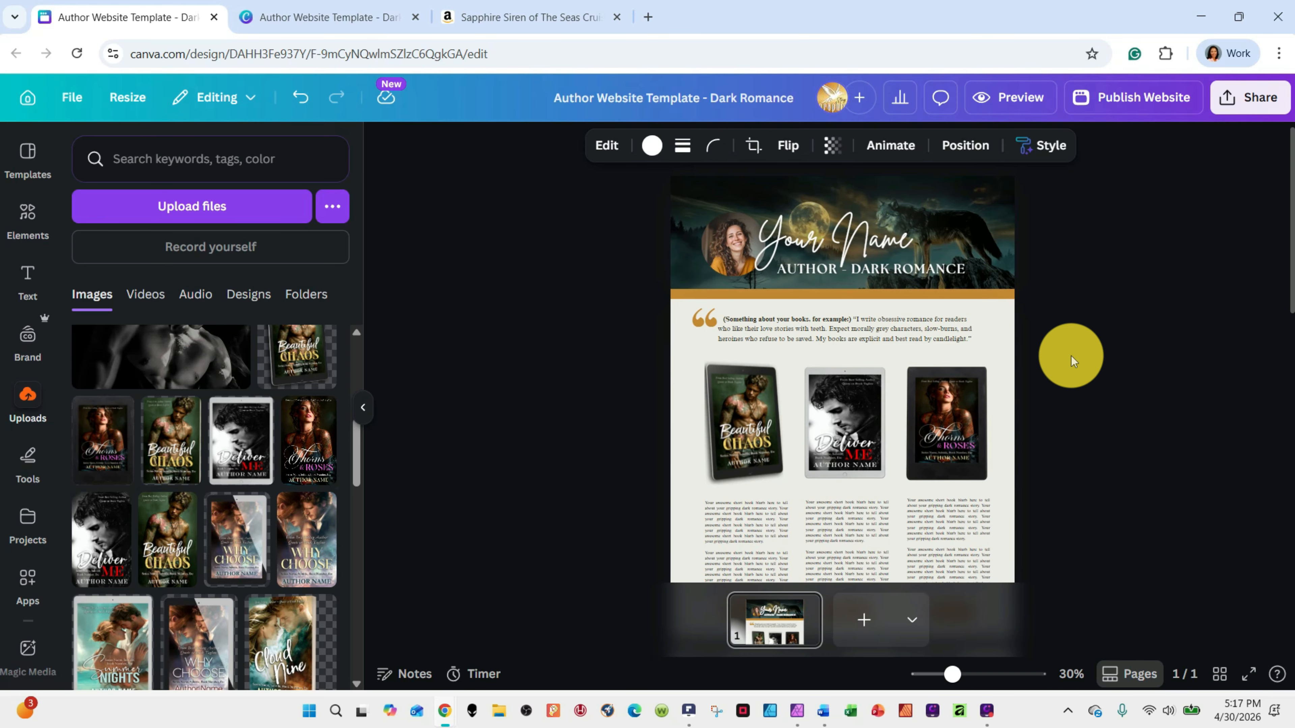